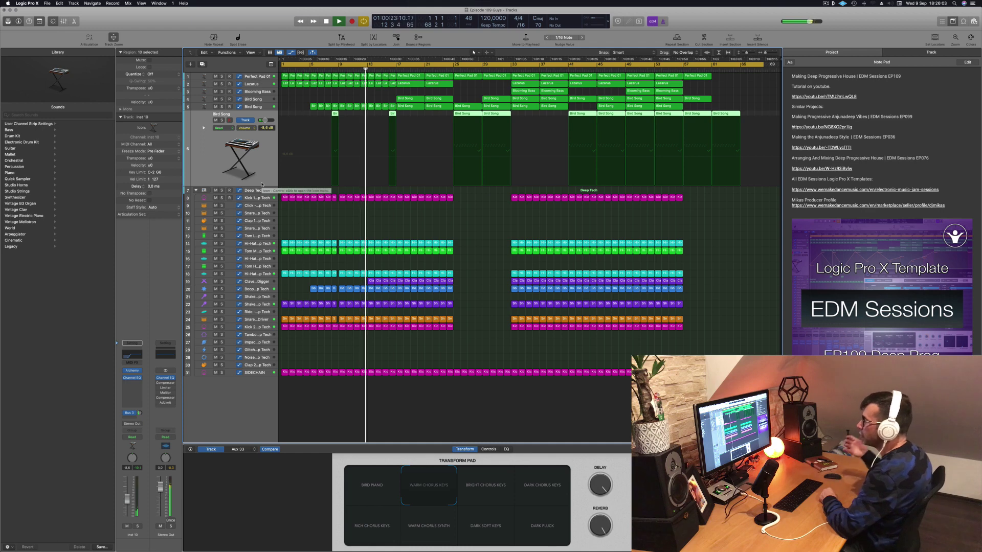
Listen to the arrangement while checking the Clave - Crate Digger track and the first Bird Song track, soloing the latter briefly
left_click(344, 232)
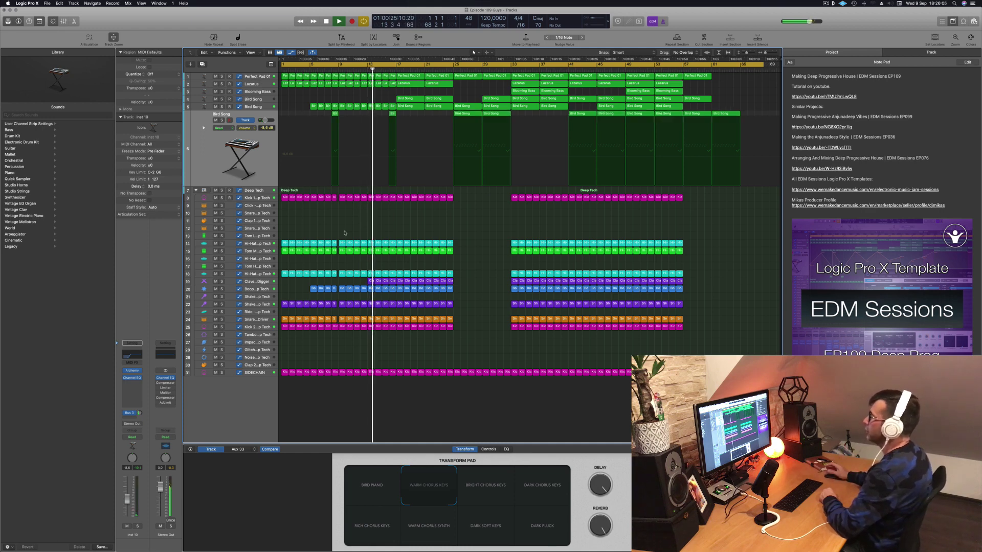
left_click(252, 282)
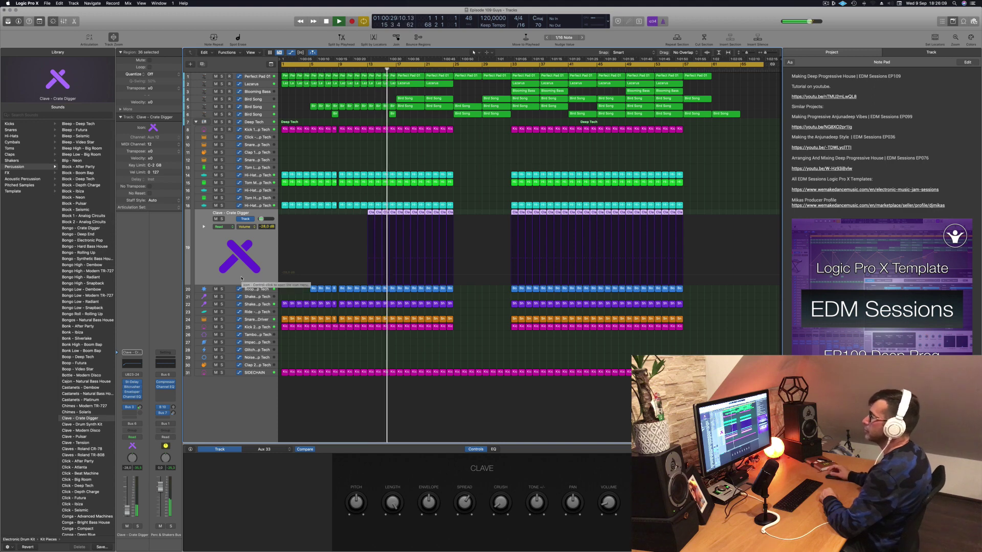
left_click(459, 159)
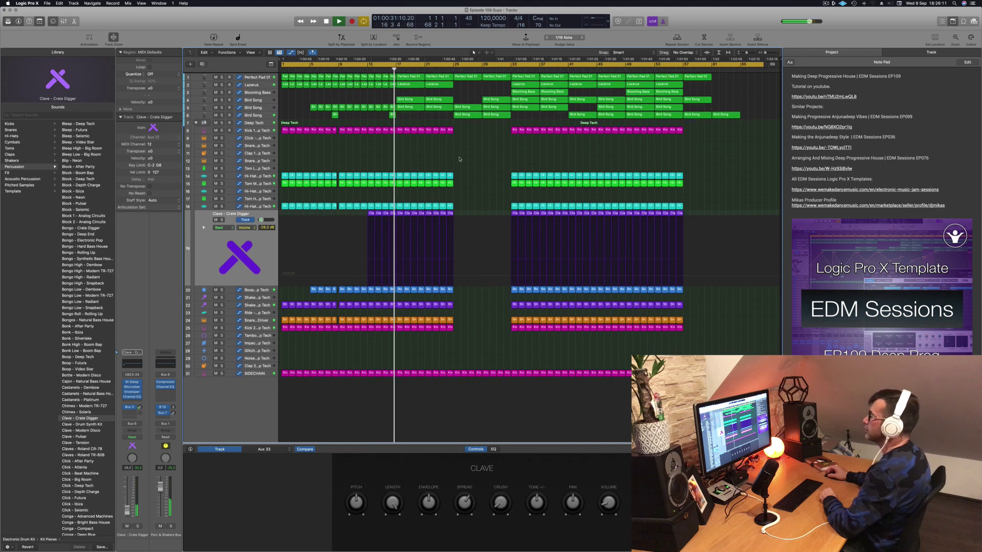
left_click(256, 99)
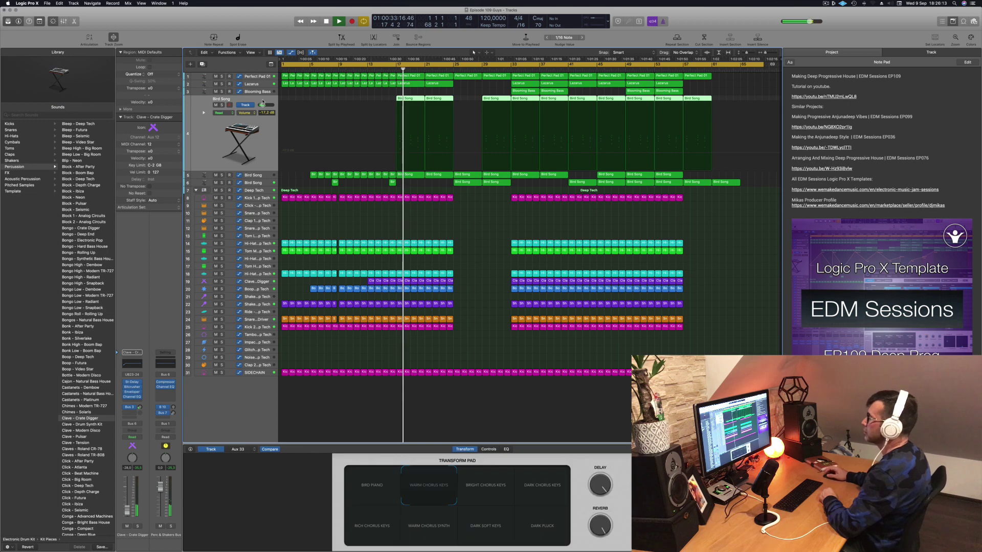
left_click(222, 104)
left_click(222, 105)
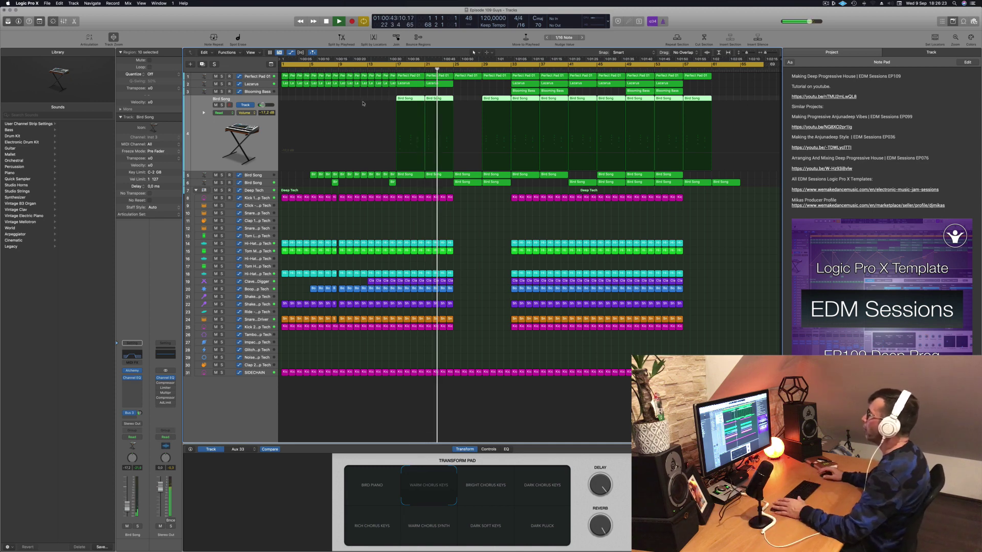
Listen through the breakdown and into the second drum section with the lowest Bird Song track selected, and stop playback at bar 38
left_click(380, 231)
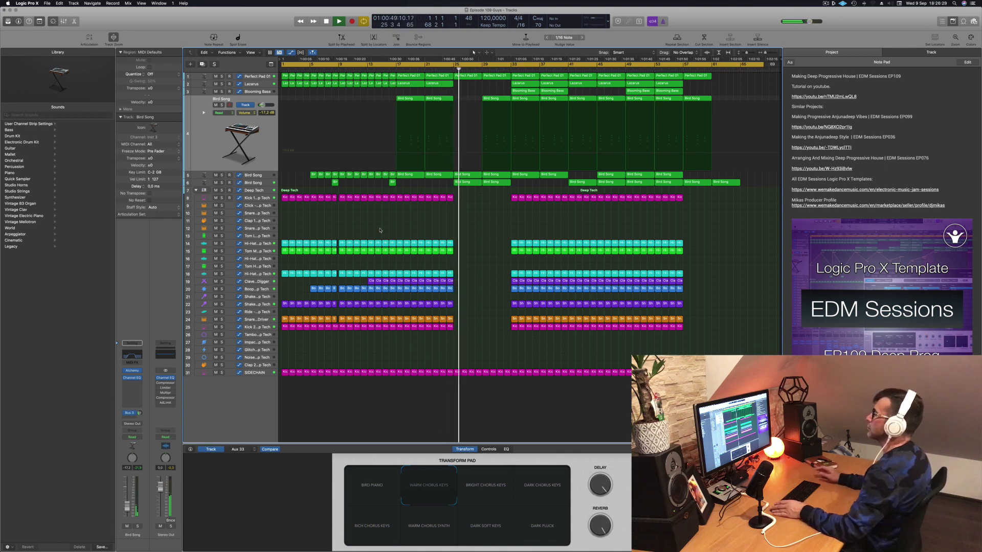
left_click(267, 183)
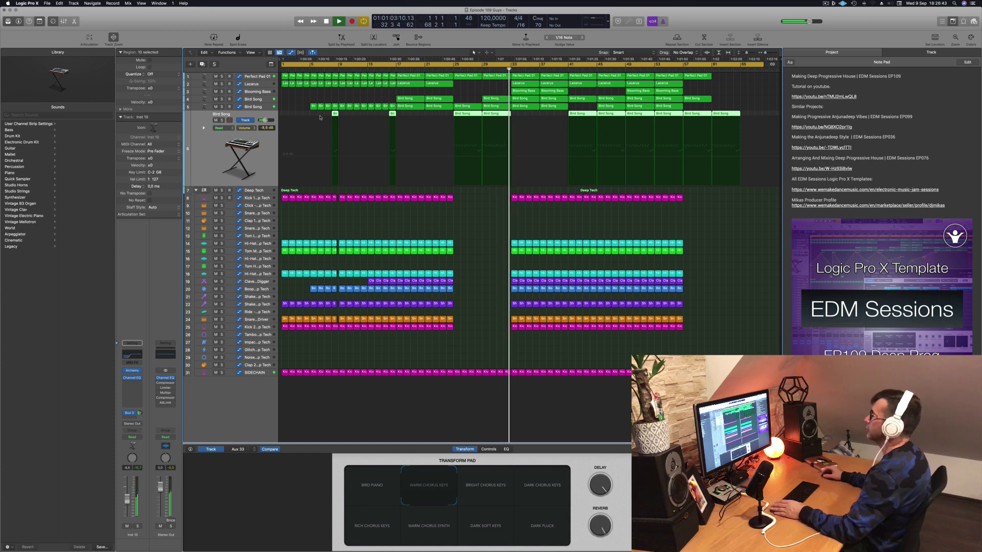
left_click(479, 245)
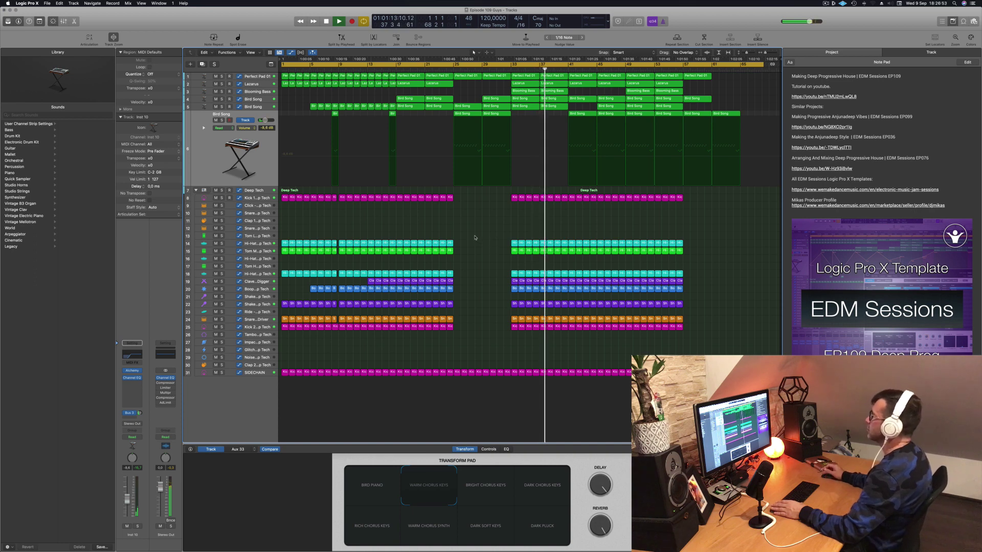
key("space")
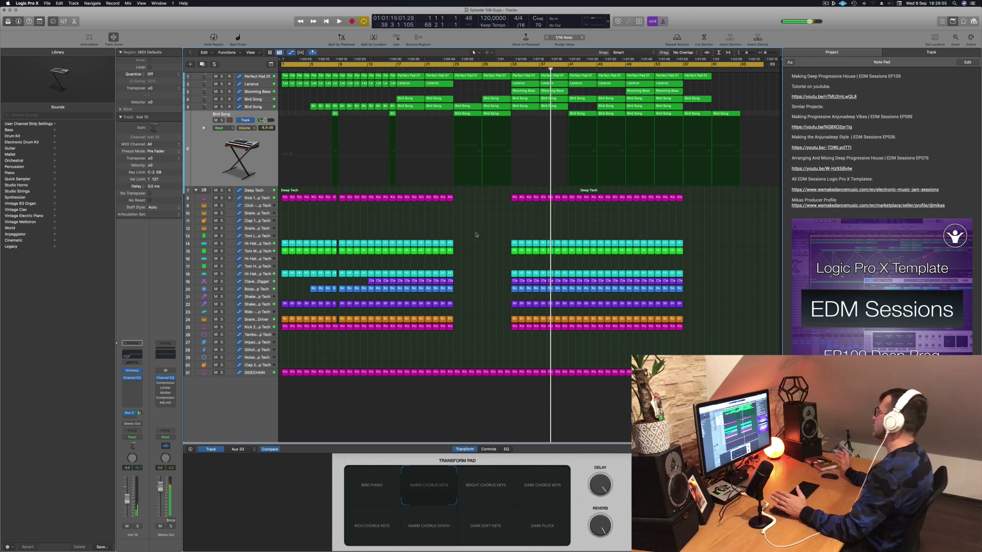
Hide the project notes and fit the full arrangement into the widened tracks area
left_click(952, 21)
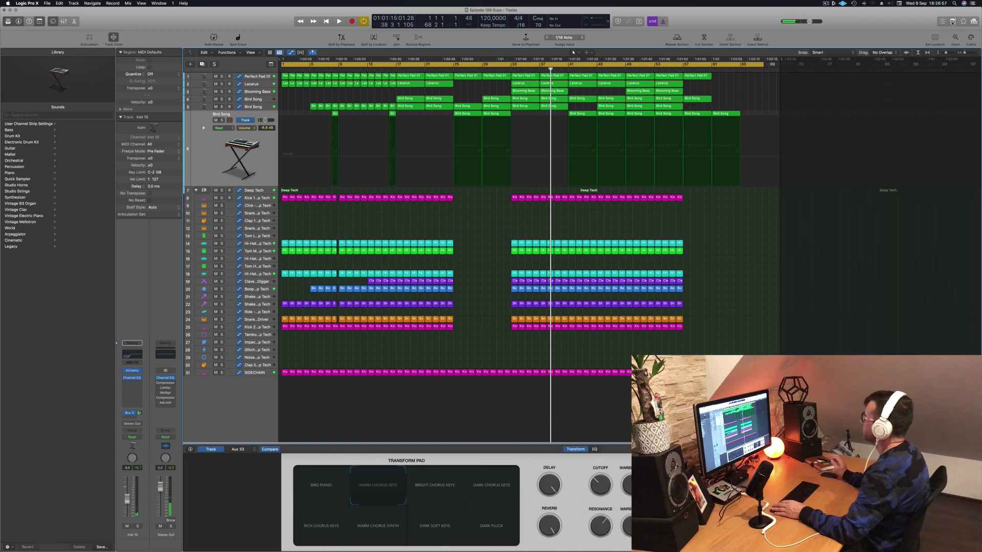
scroll(743, 232, "up", 4)
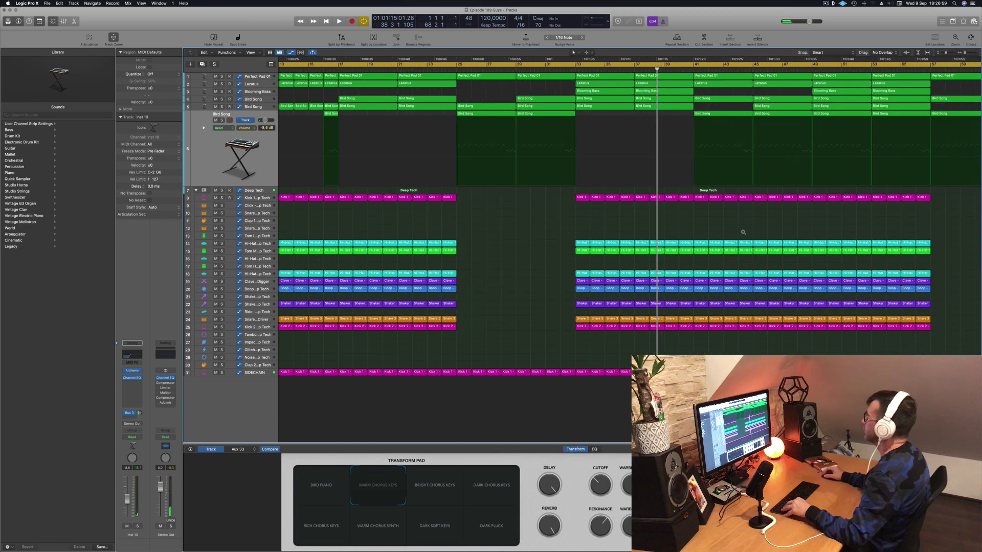
scroll(743, 232, "down", 2)
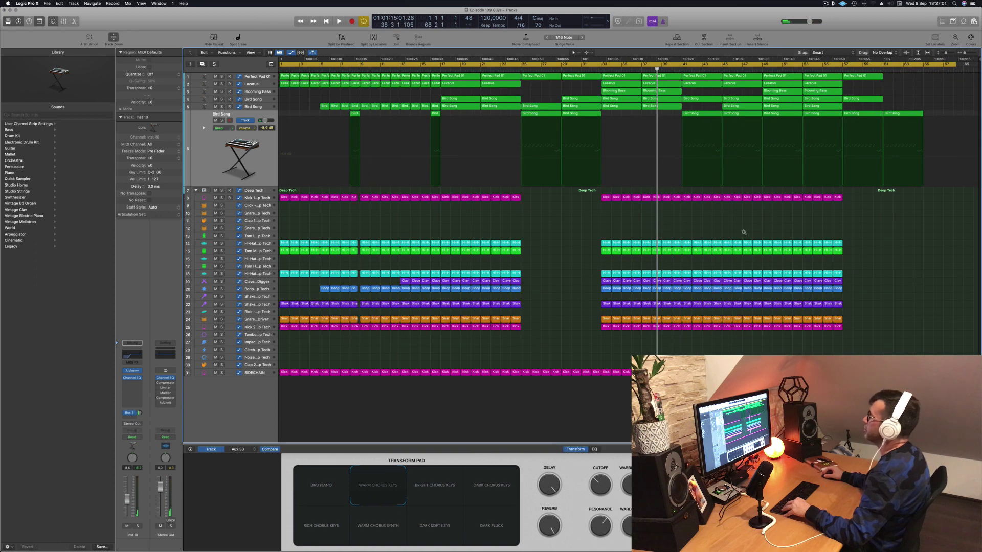
scroll(744, 233, "left", 1)
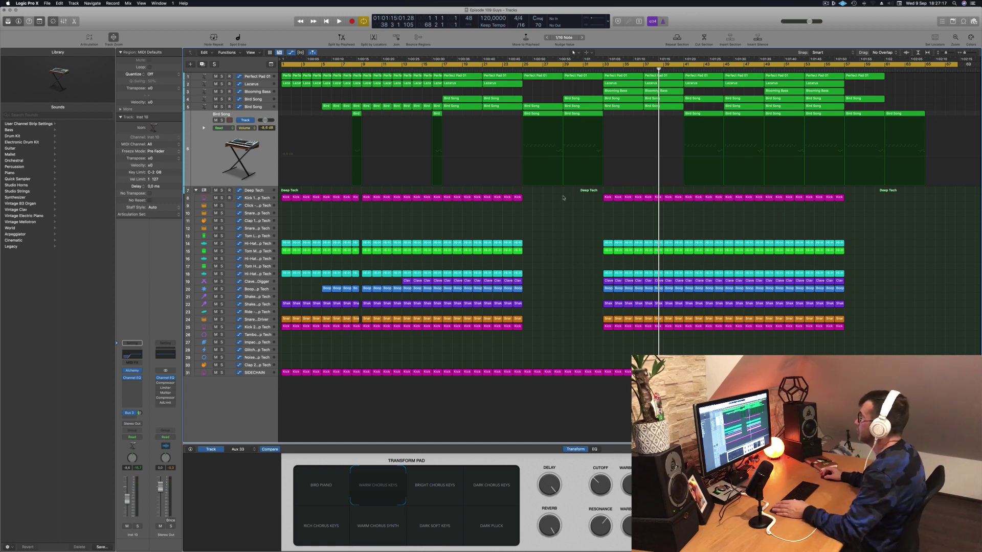
Set the cycle range to bars 1 to 9 and insert three repeats of that section across all tracks
key("Return")
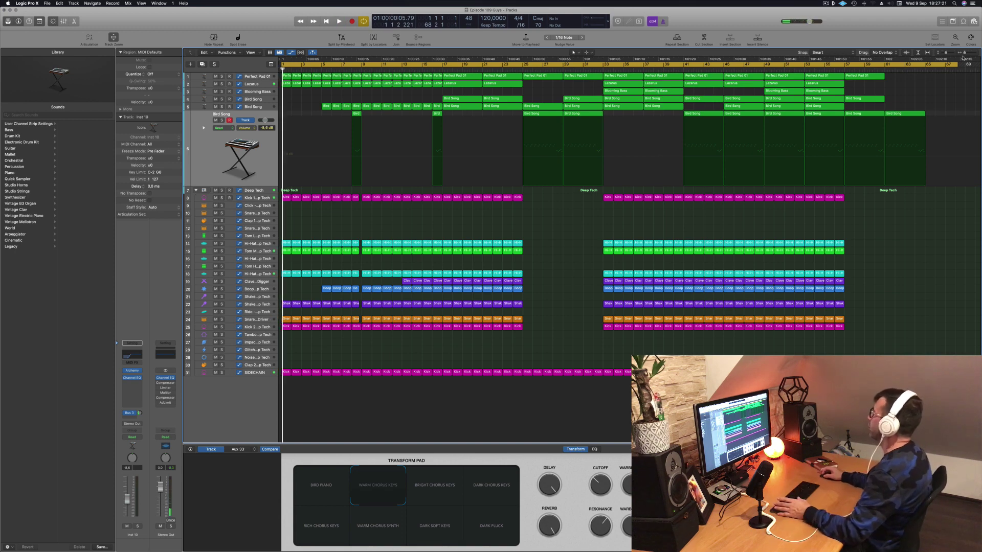
left_click_drag(958, 62, 359, 98)
key("space")
key("space")
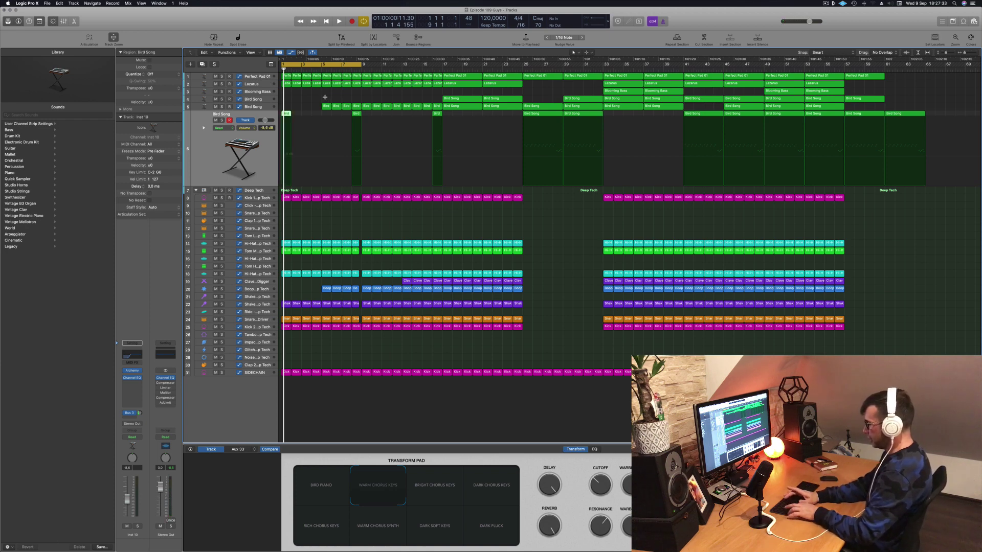
key("ctrl+super+r")
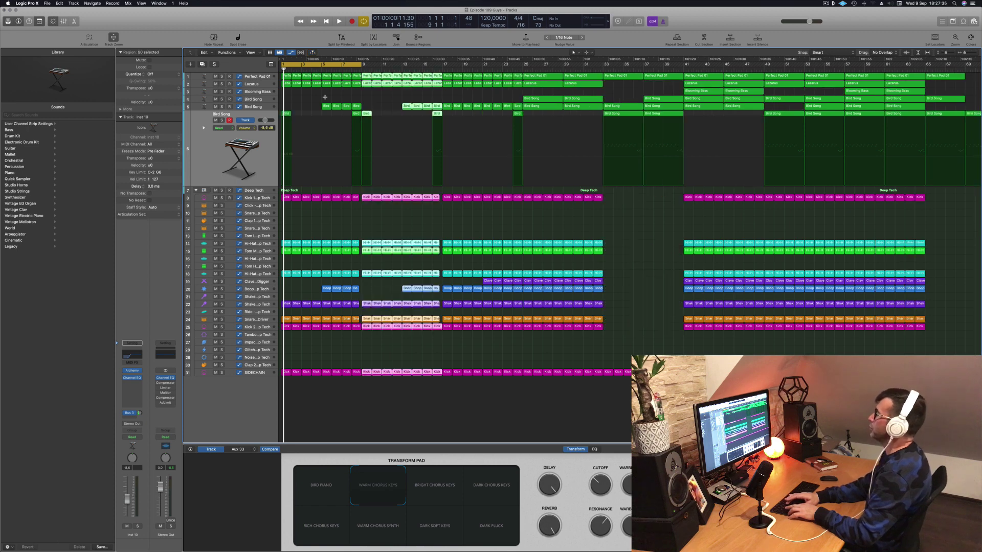
key("ctrl+super+r")
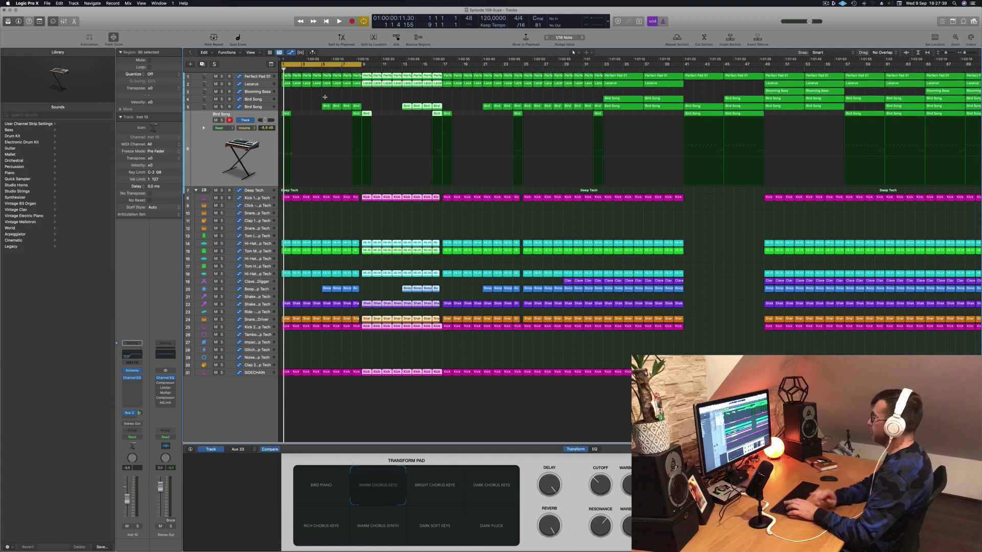
key("ctrl+super+r")
Audition the opening bars with and without the hi-hat on track 18
key("space")
scroll(473, 132, "left", 3)
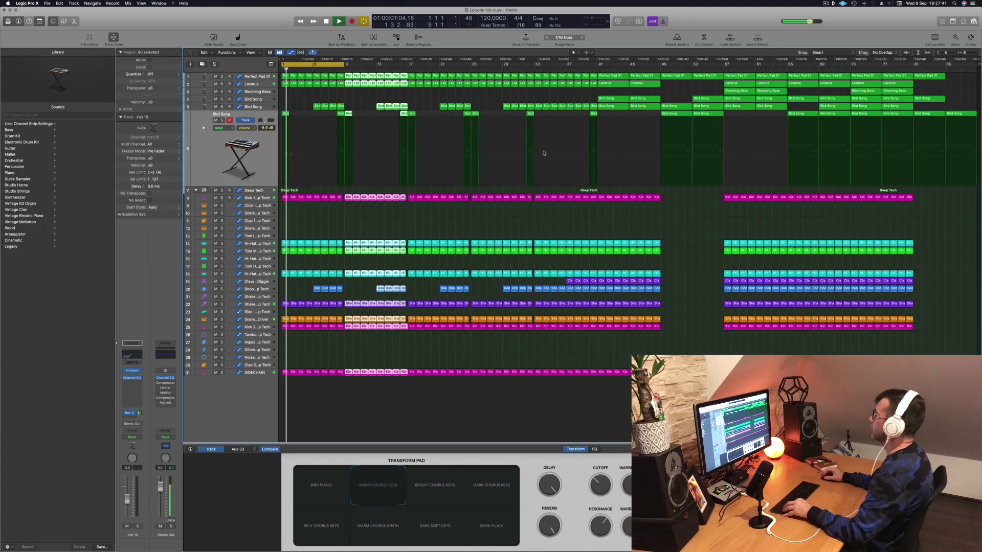
key("Return")
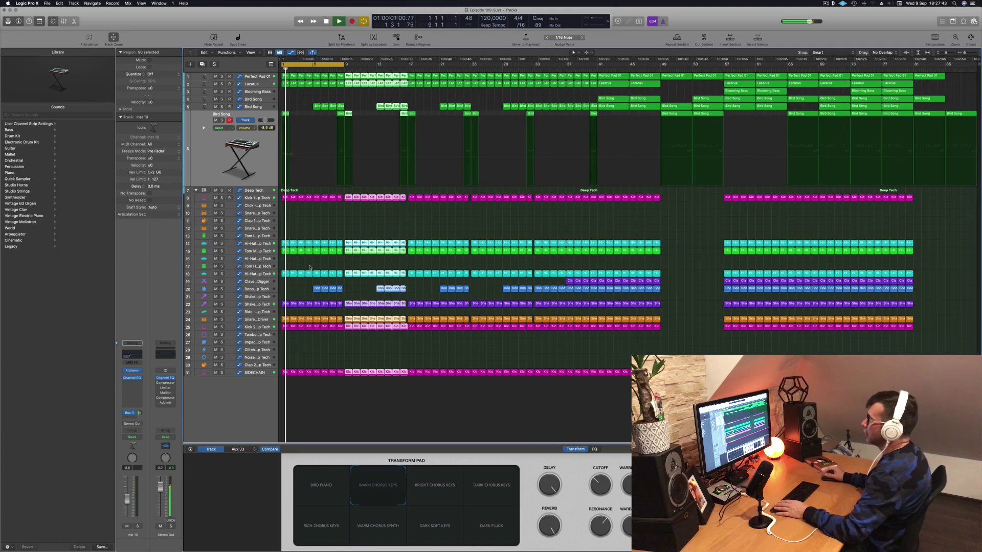
key("space")
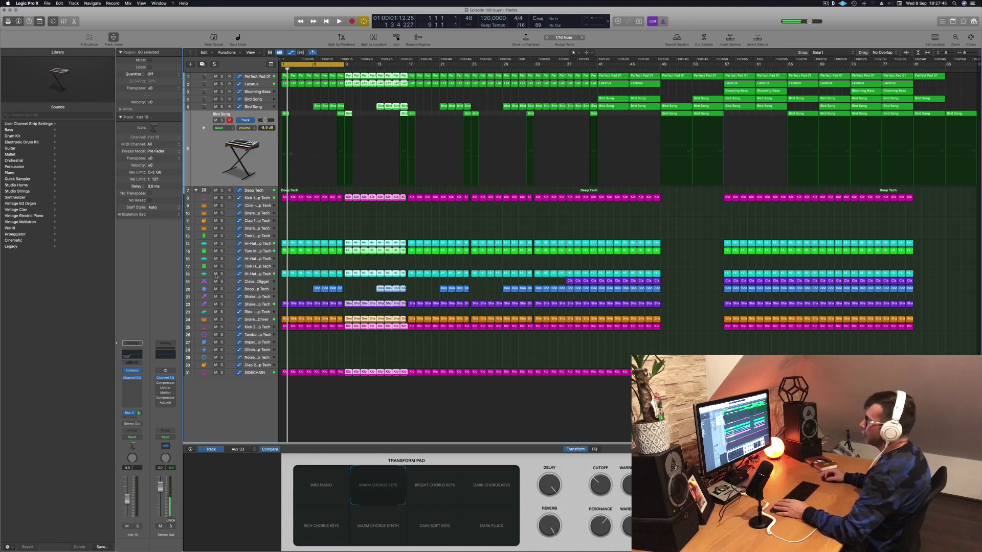
left_click(215, 274)
key("space")
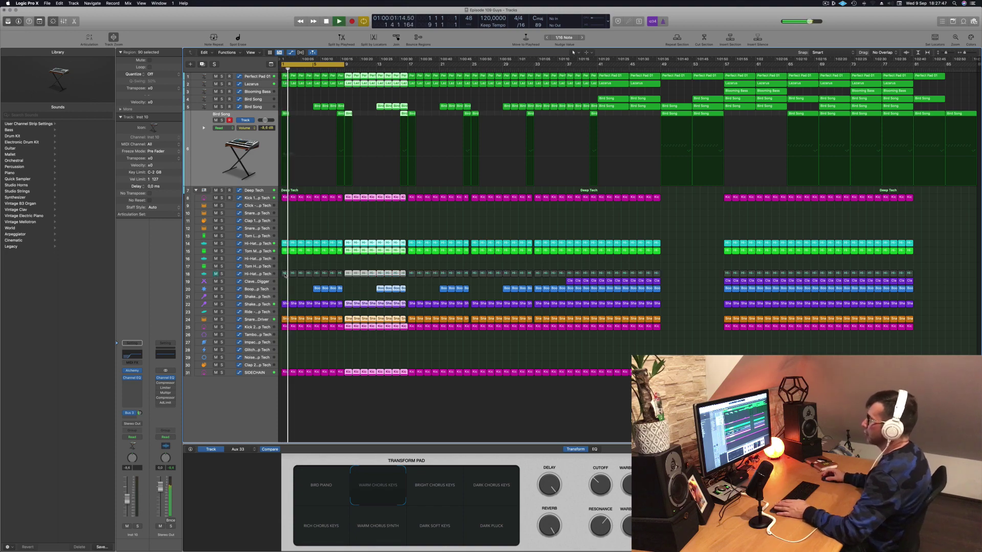
key("space")
Unmute the track 18 hi-hat and delete its regions in the first eight bars
key("super+Right")
key("super+Right")
key("super+Right")
key("super+Right")
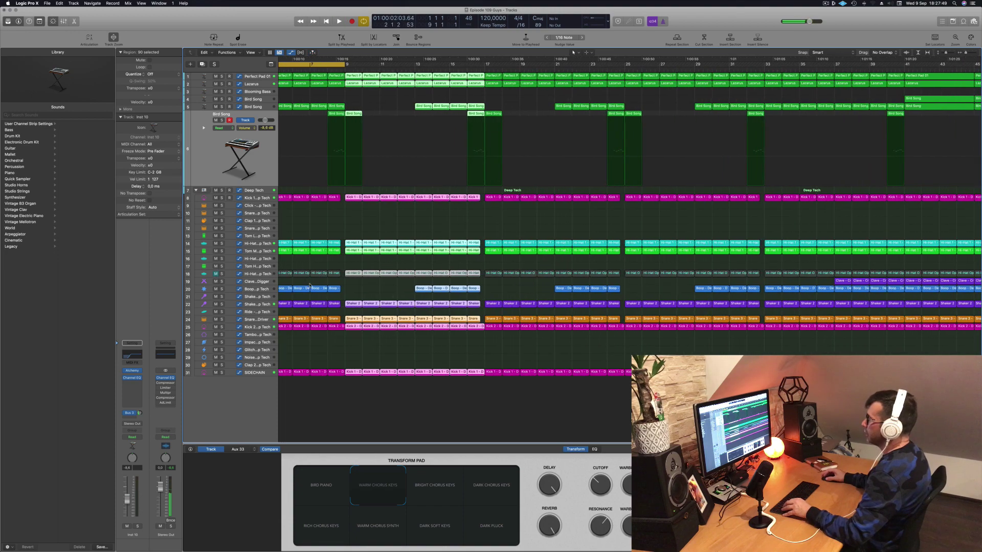
key("Return")
key("space")
left_click_drag(294, 265, 415, 274)
left_click(215, 274)
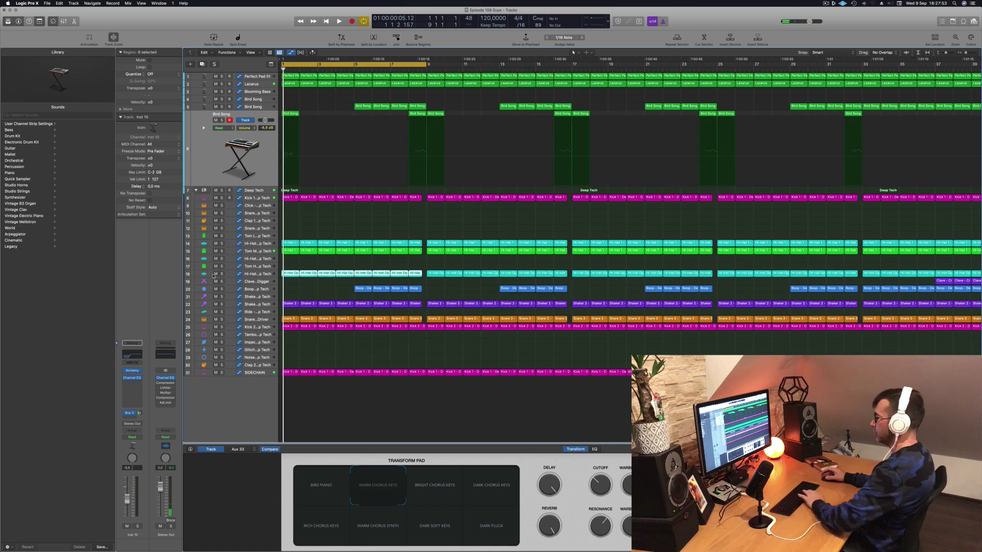
key("Delete")
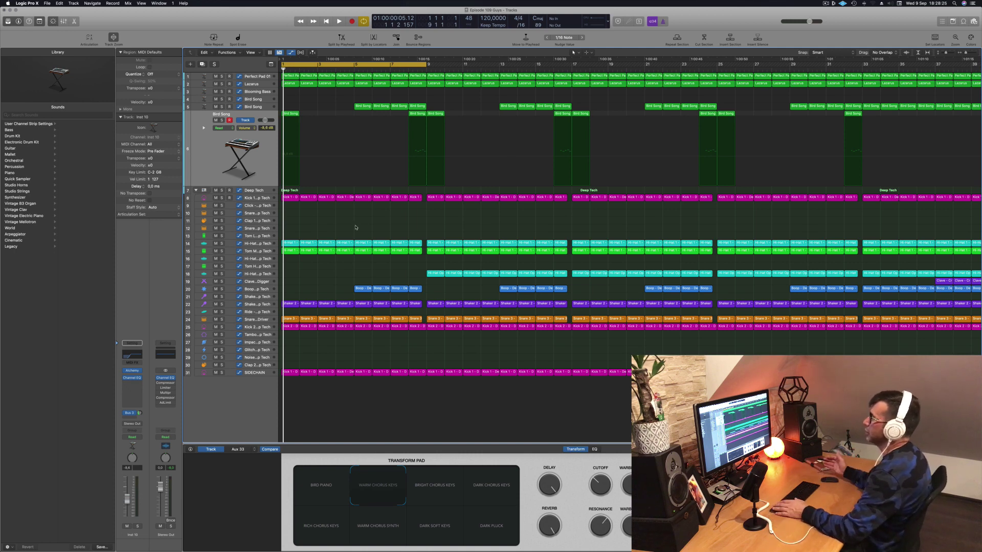
Play the opening and delete the Bird Song region at bar 1 on the lowest Bird Song track
key("space")
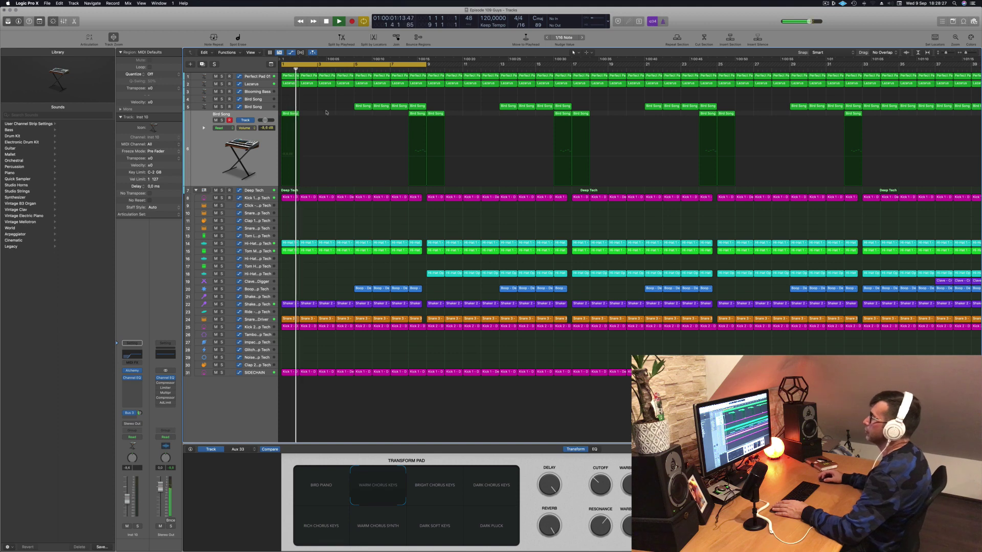
left_click_drag(324, 112, 282, 118)
key("Return")
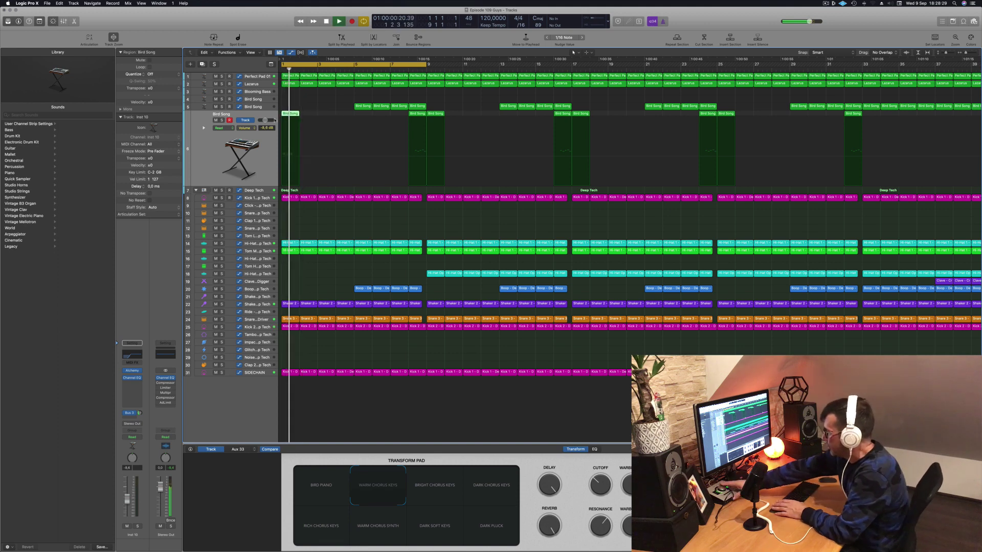
key("Return")
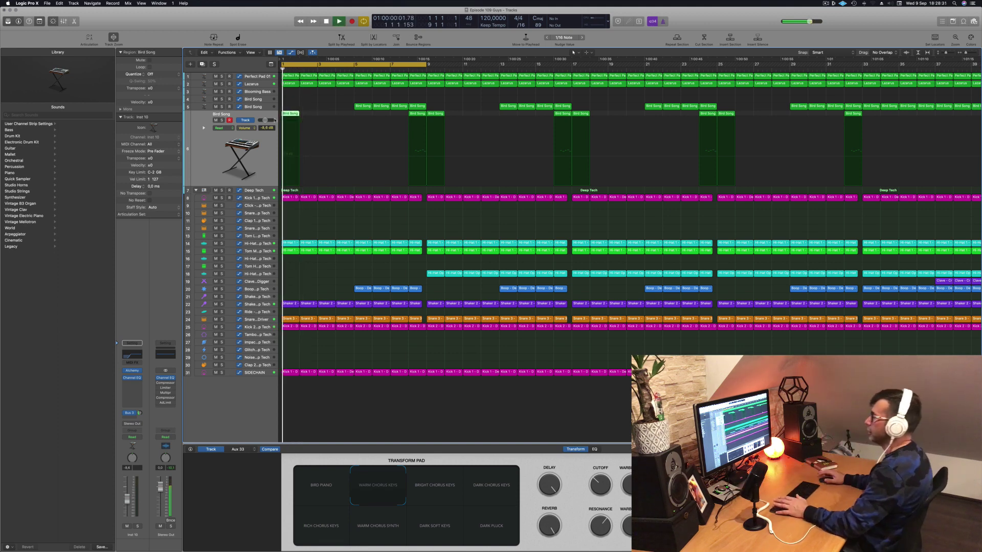
key("Delete")
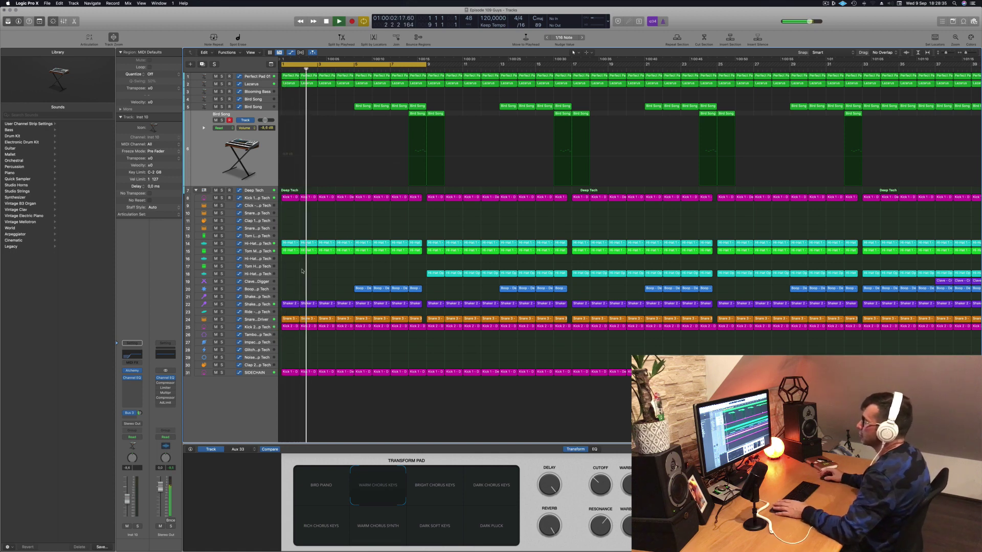
Audition the intro percussion by checking Shaker 2 and soloing the Snare 1 - Pile Driver track and the tom on track 15 in turn
key("Return")
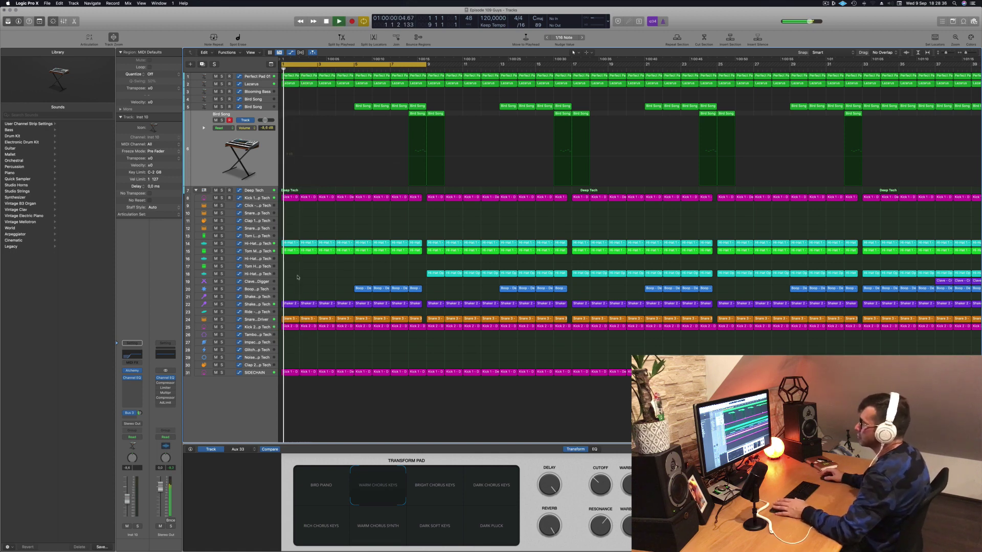
left_click(269, 304)
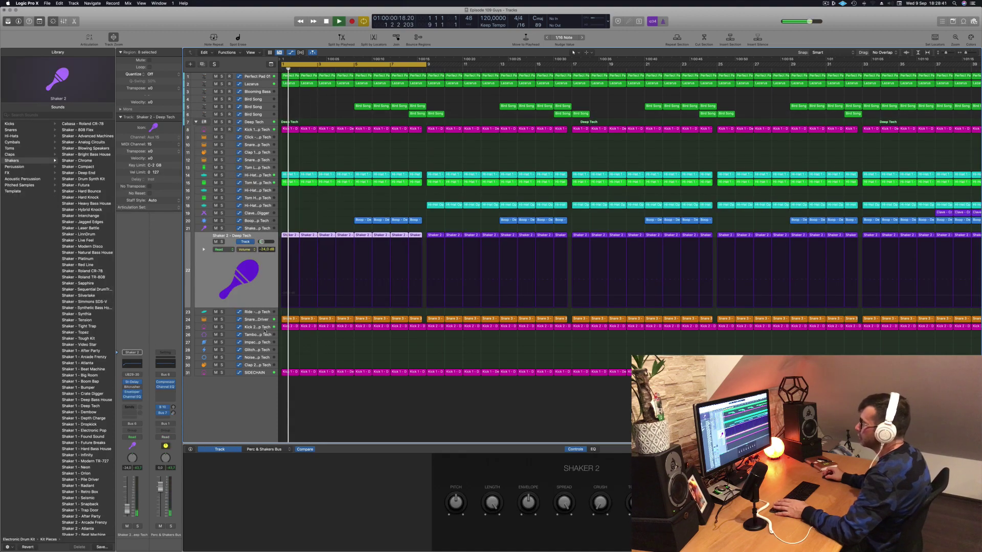
left_click(263, 320)
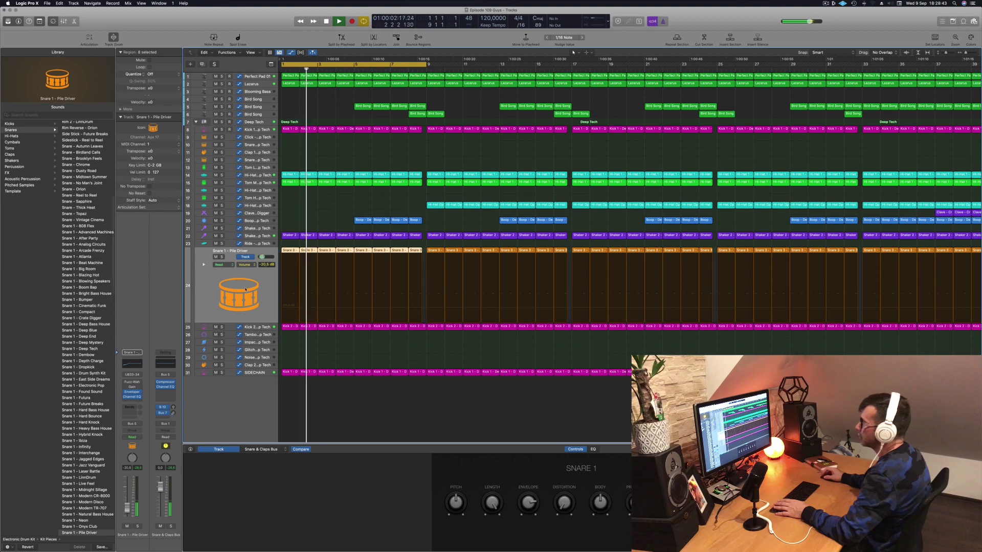
left_click(222, 258)
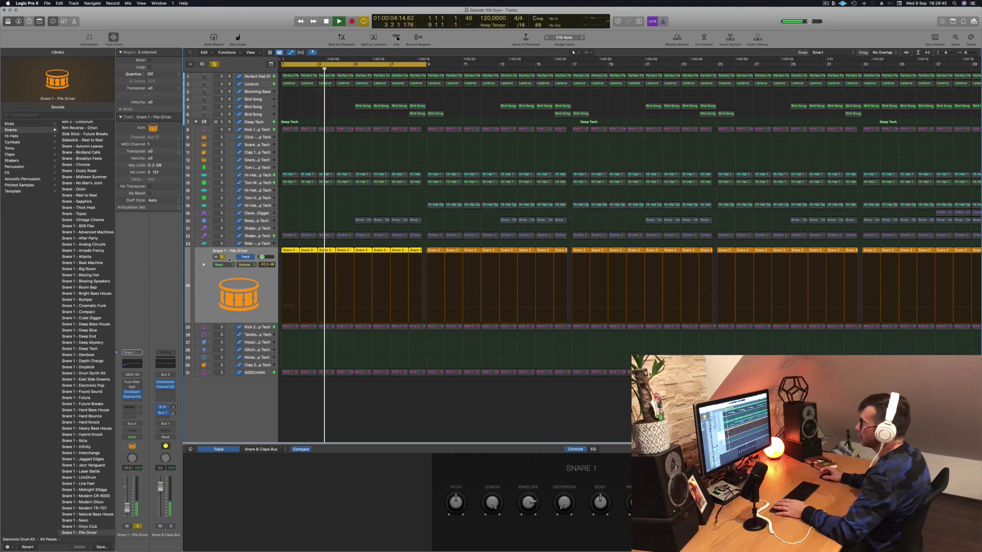
left_click(222, 257)
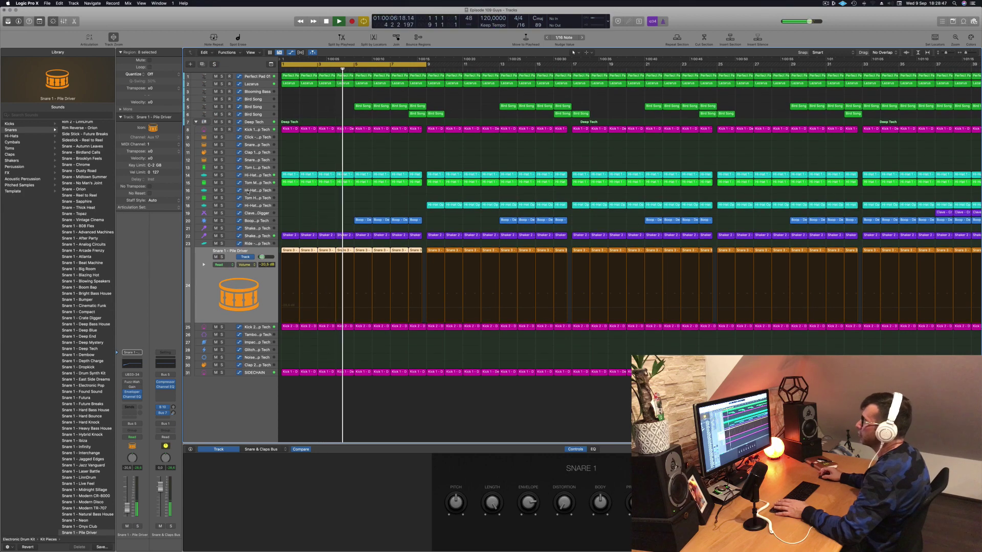
left_click(221, 182)
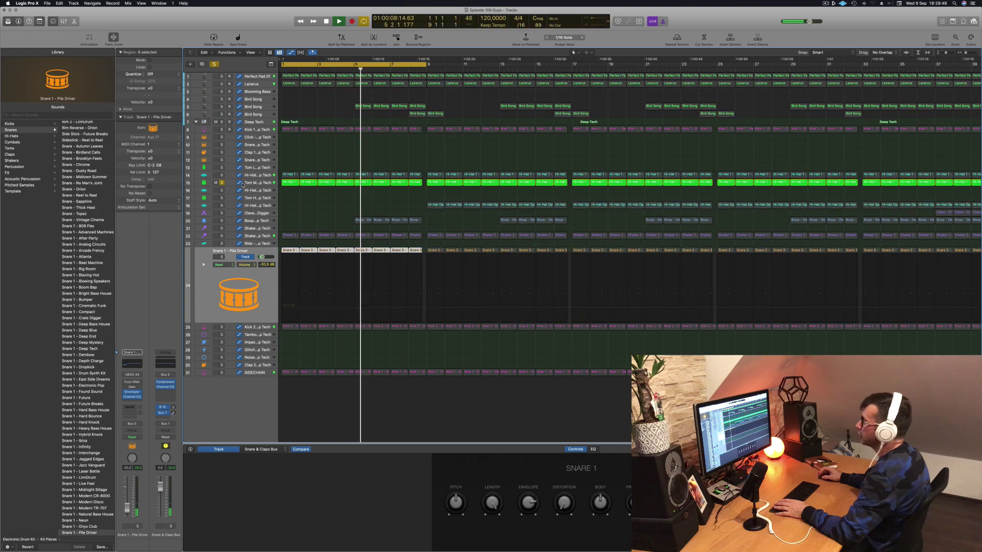
left_click(222, 182)
key("Return")
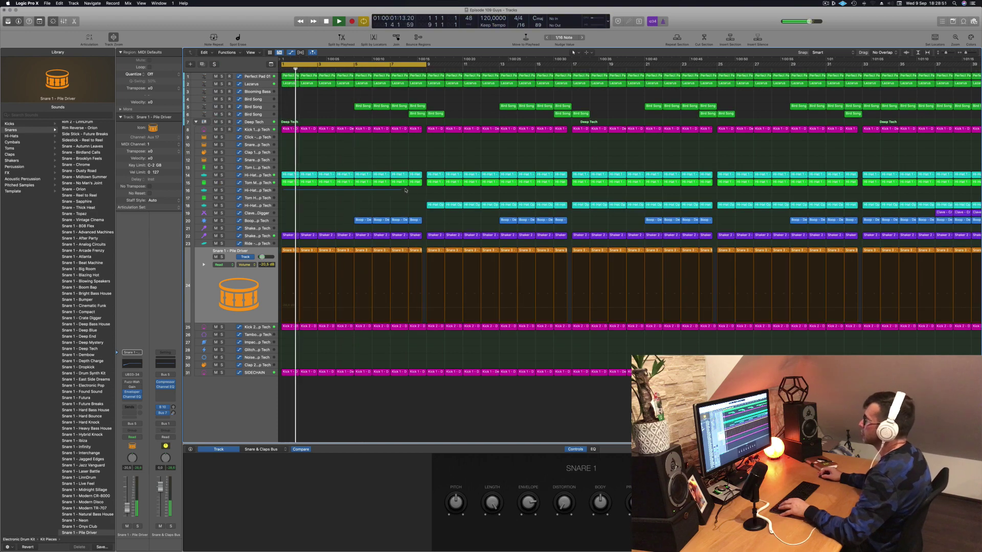
Delete the track 15 tom, track 20 Boop and Bird Song regions from the first eight bars
key("Delete")
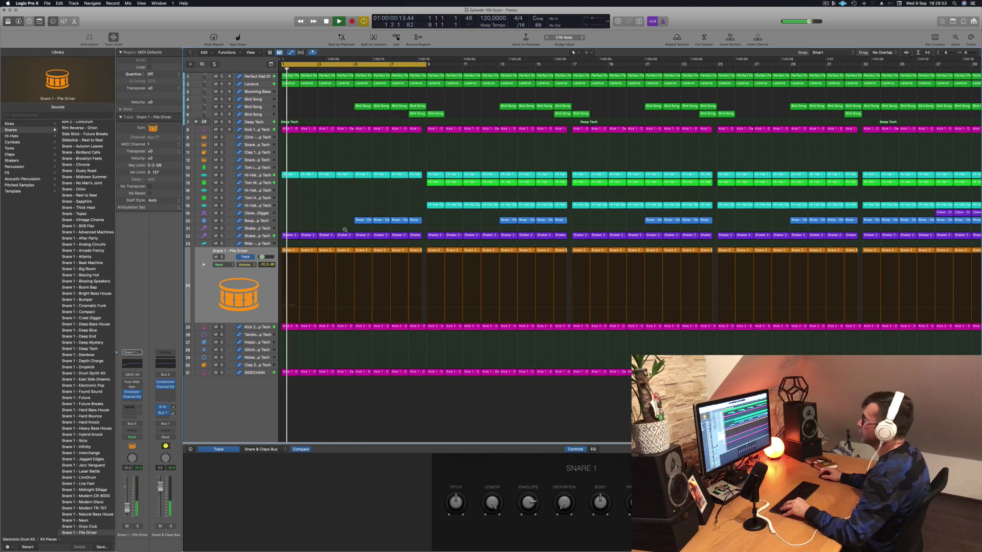
scroll(345, 230, "down", 3)
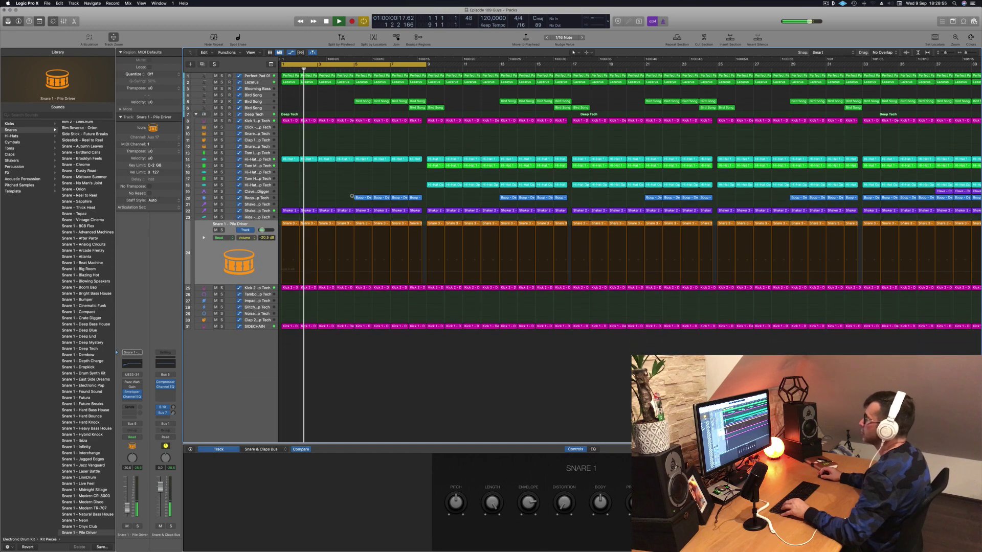
left_click(355, 197)
key("Delete")
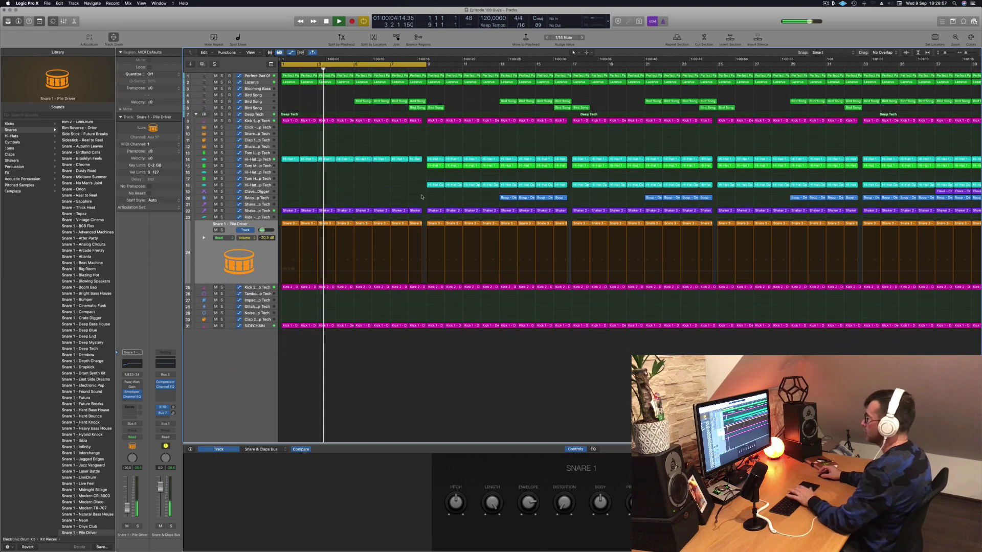
left_click_drag(344, 97, 429, 109)
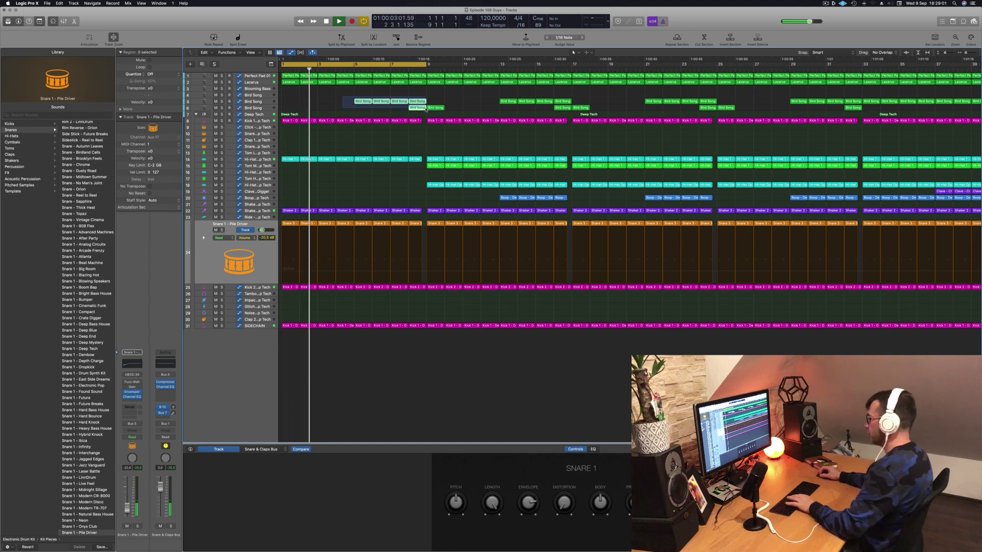
key("Delete")
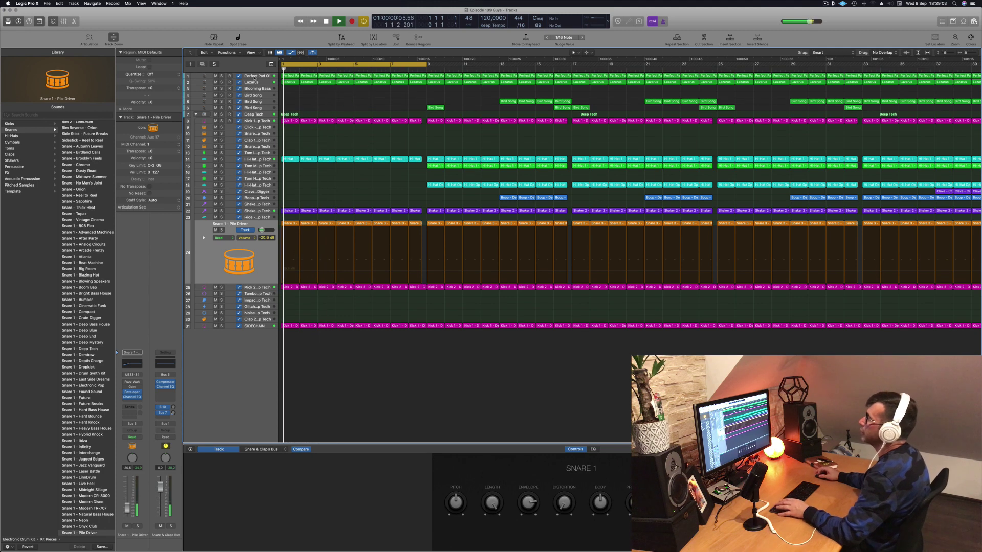
Examine the Cutoff automation of the Lazarus and Perfect Pad 01 tracks while playing the opening bars
left_click(259, 82)
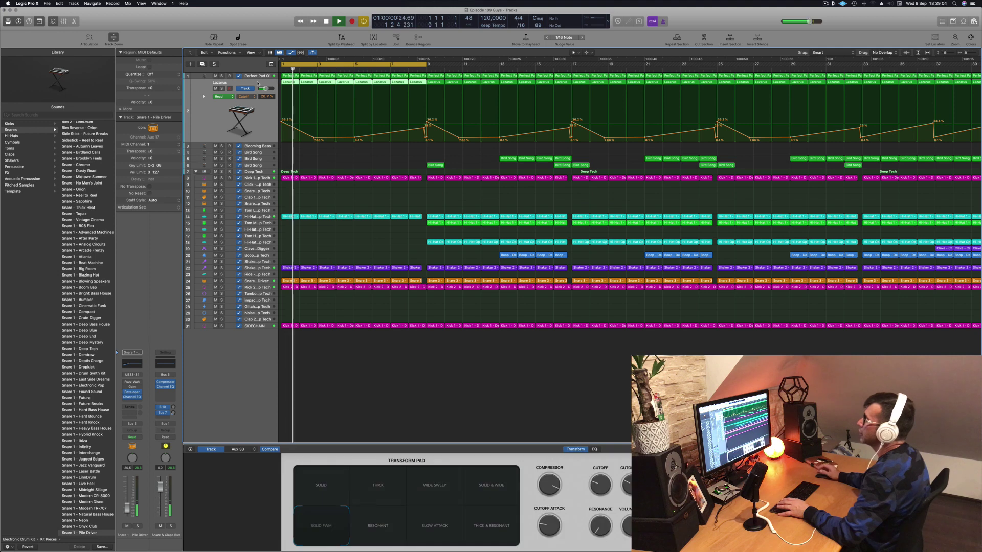
left_click(221, 88)
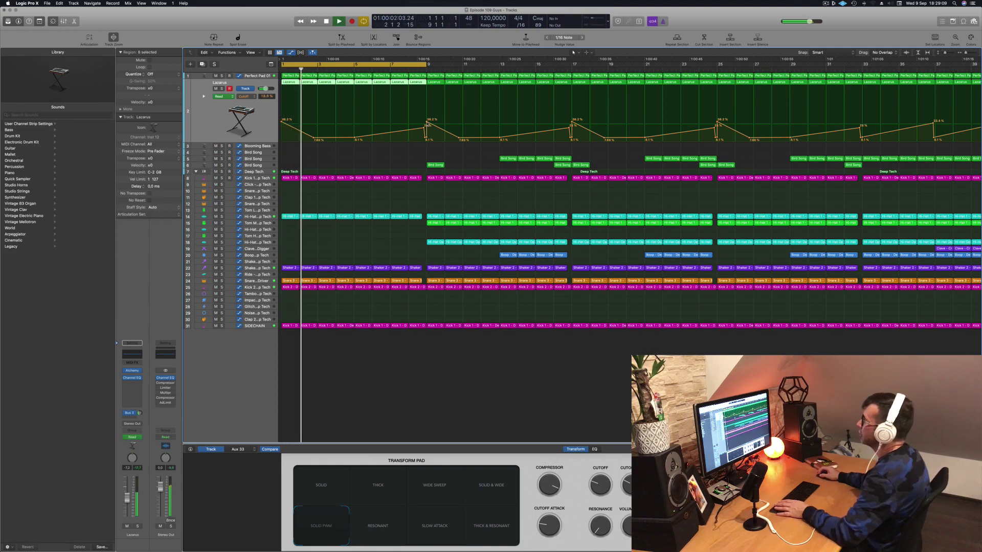
left_click_drag(427, 123, 423, 137)
left_click(251, 78)
key("Return")
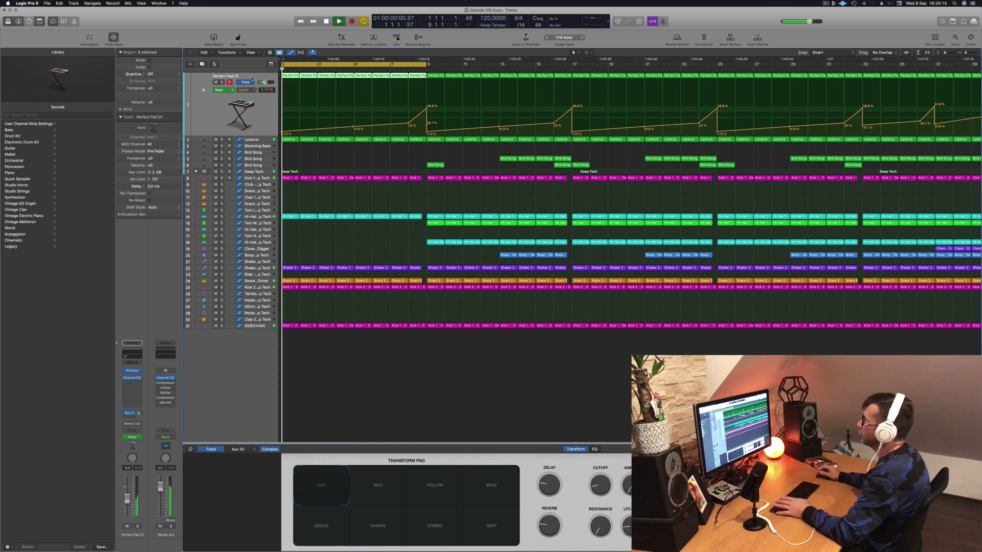
Extend the cycle range to bar 17 and remove the track 18 hi-hat regions from bars 9 to 16
left_click_drag(428, 64, 573, 81)
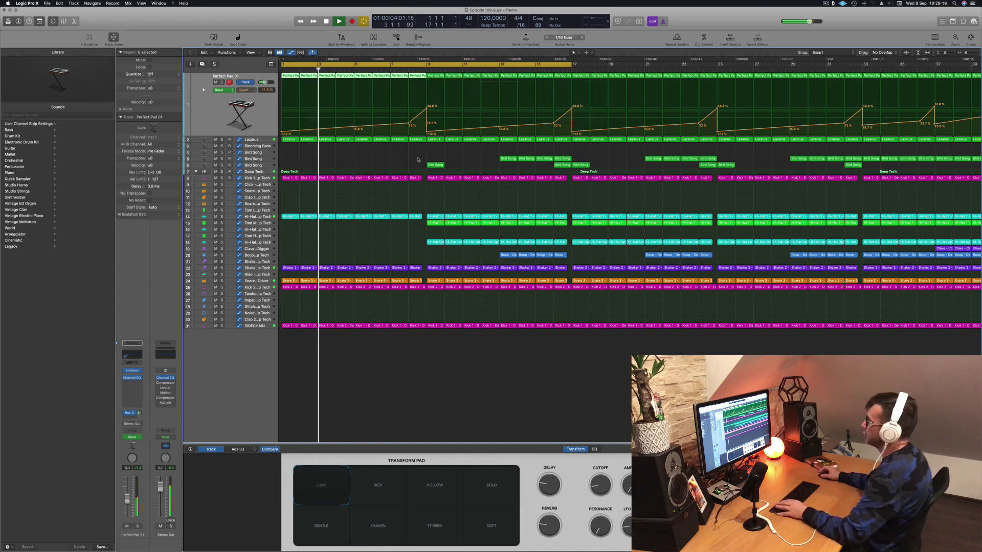
scroll(367, 158, "left", 2)
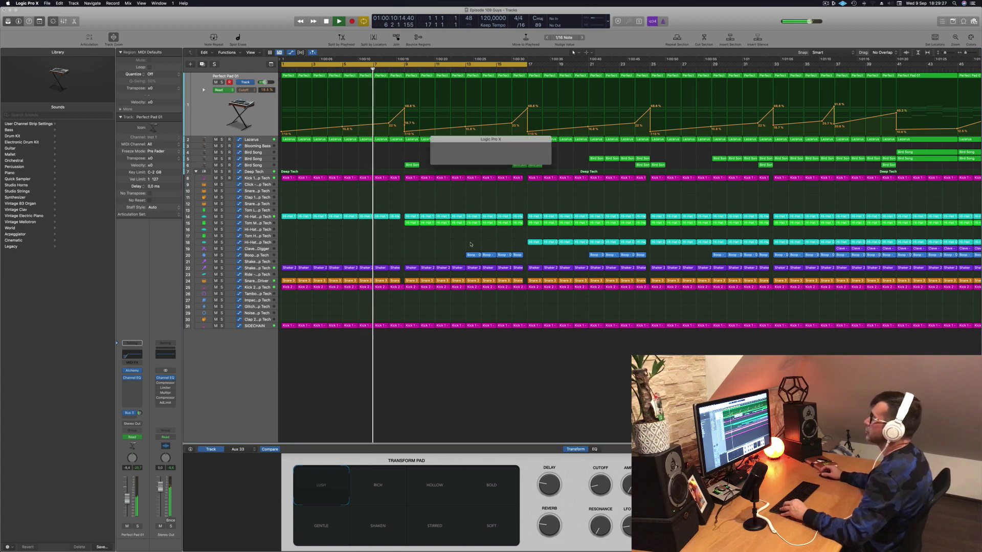
key("super+Left")
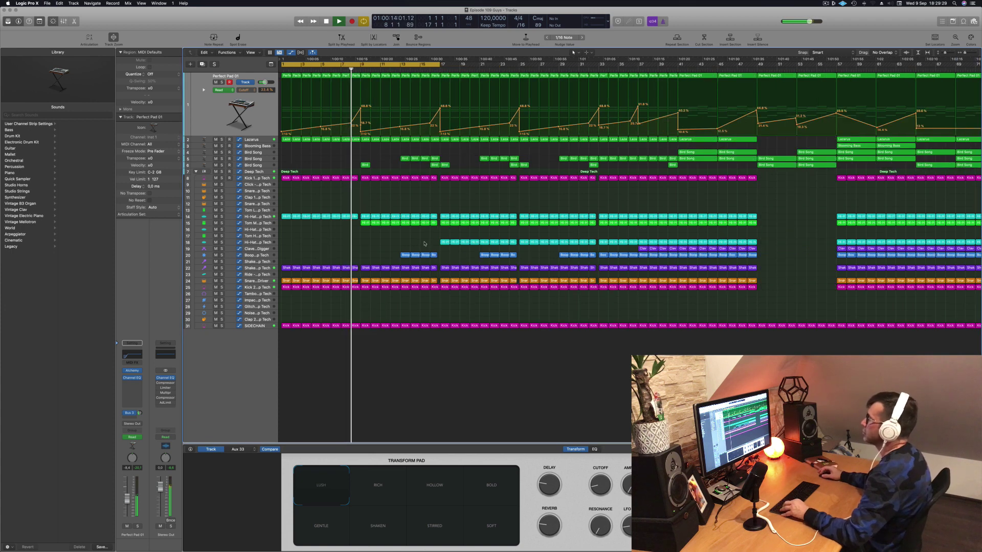
scroll(365, 242, "up", 3)
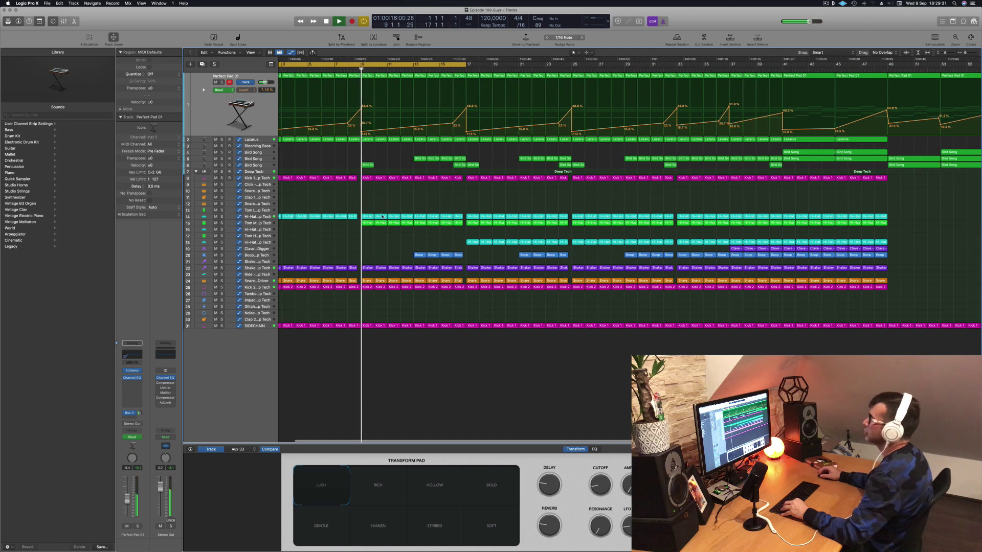
scroll(365, 242, "down", 5)
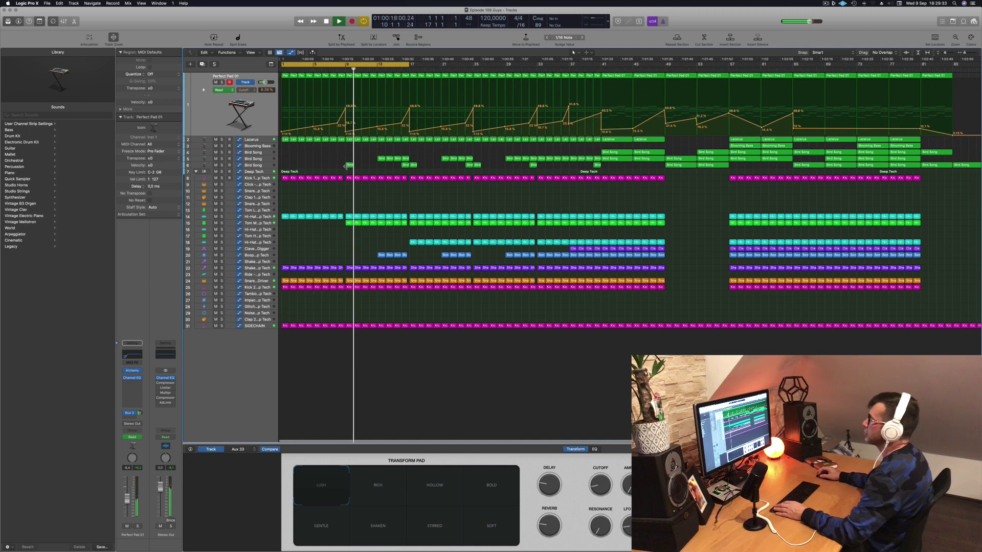
Delete the Bird Song region at bar 9 on the lowest Bird Song track and check the Tom Mid track
left_click(262, 165)
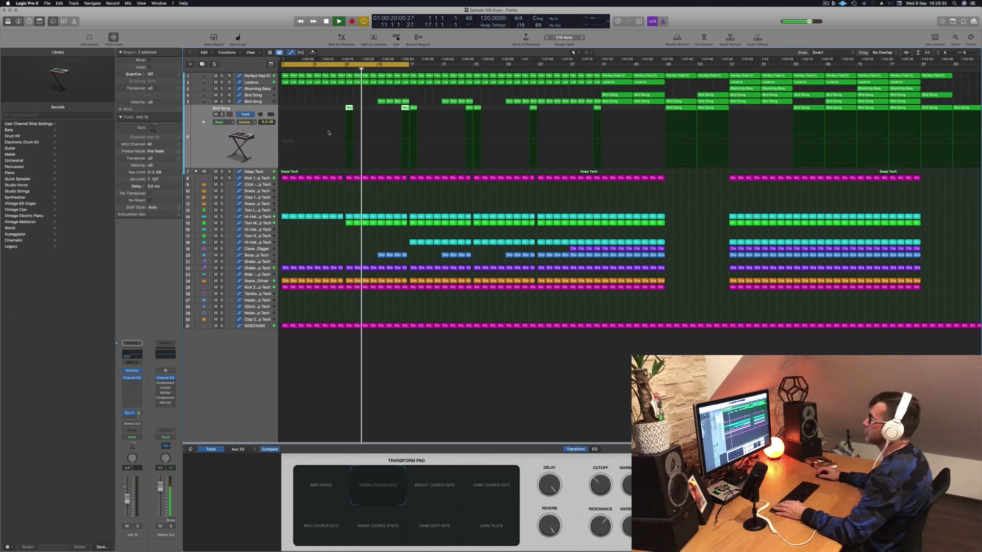
left_click_drag(336, 90, 354, 113)
key("BackSpace")
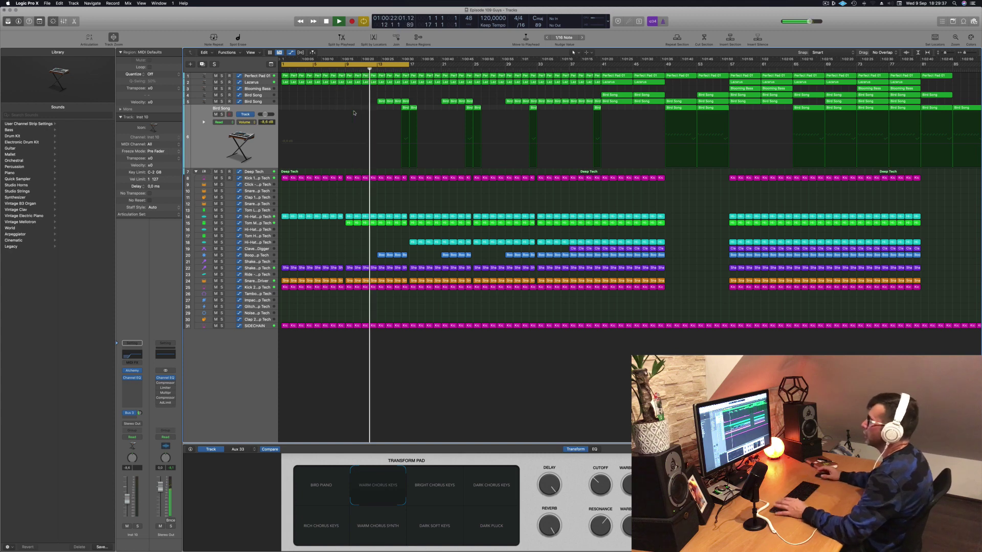
left_click(257, 223)
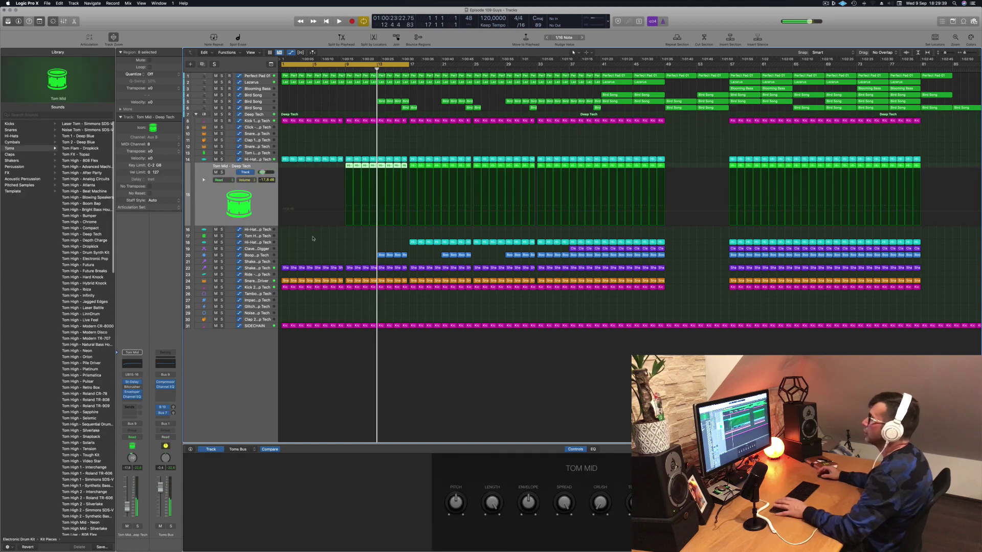
key("Return")
Open the Channel EQ of the Kick 1 - Deep Tech track, move it clear of the opening regions and play the song
left_click(250, 122)
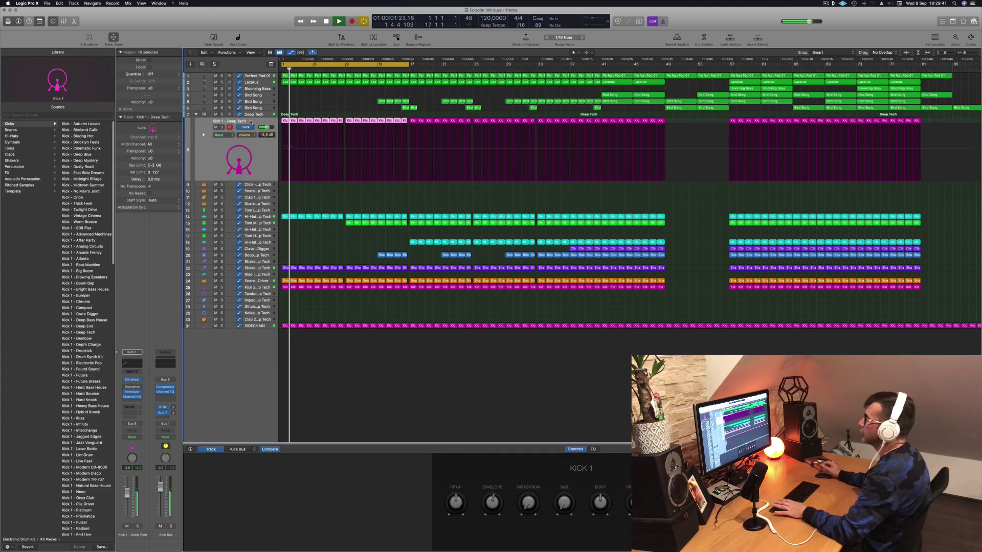
key("Return")
key("space")
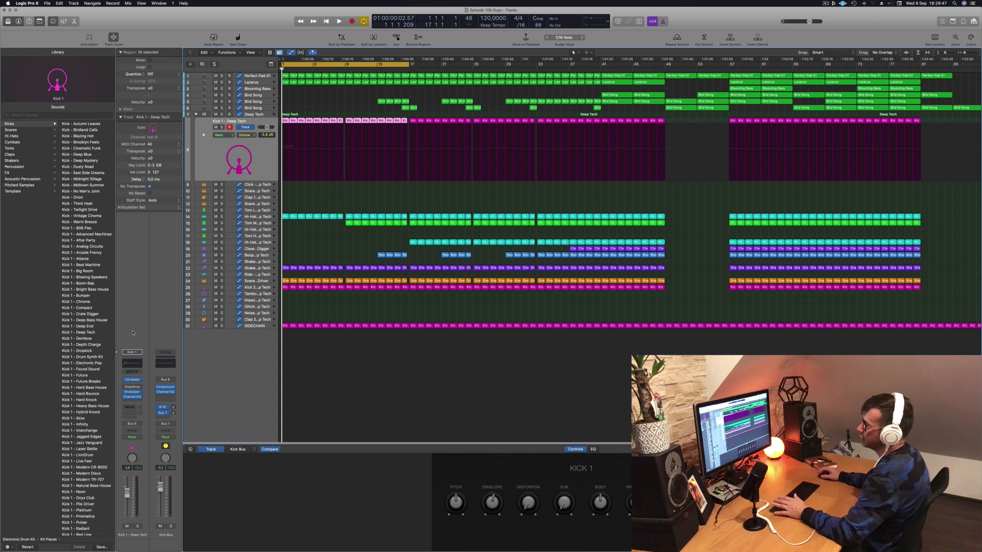
left_click(131, 364)
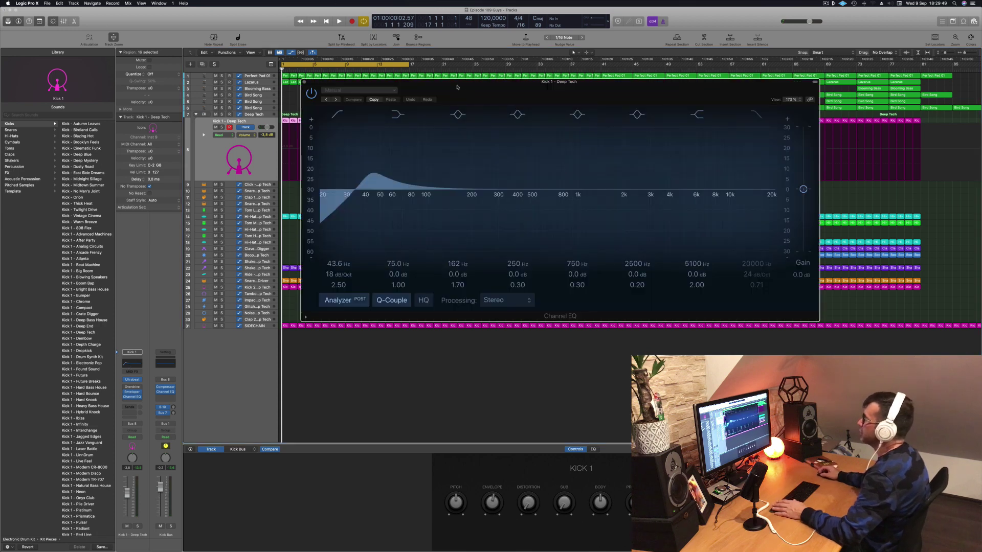
left_click_drag(457, 87, 631, 108)
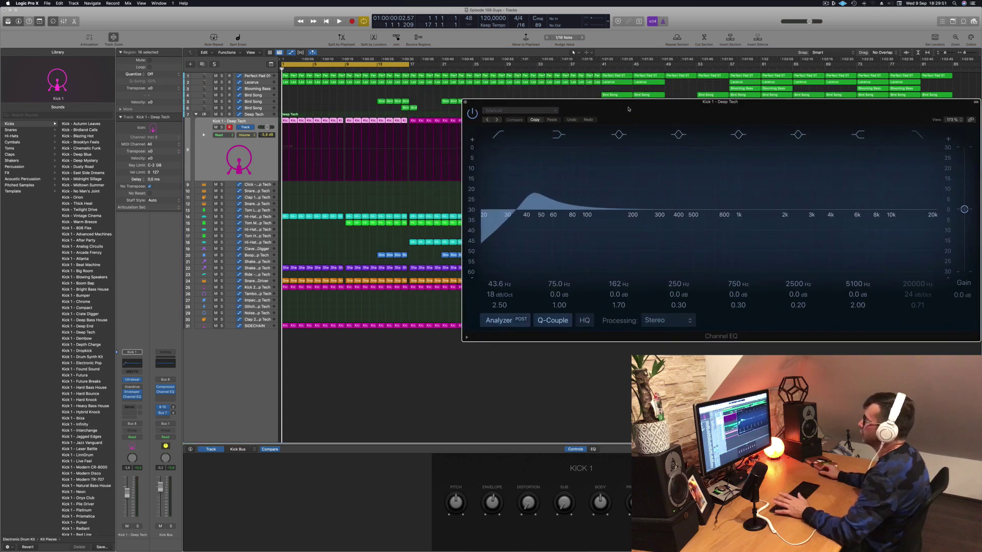
key("space")
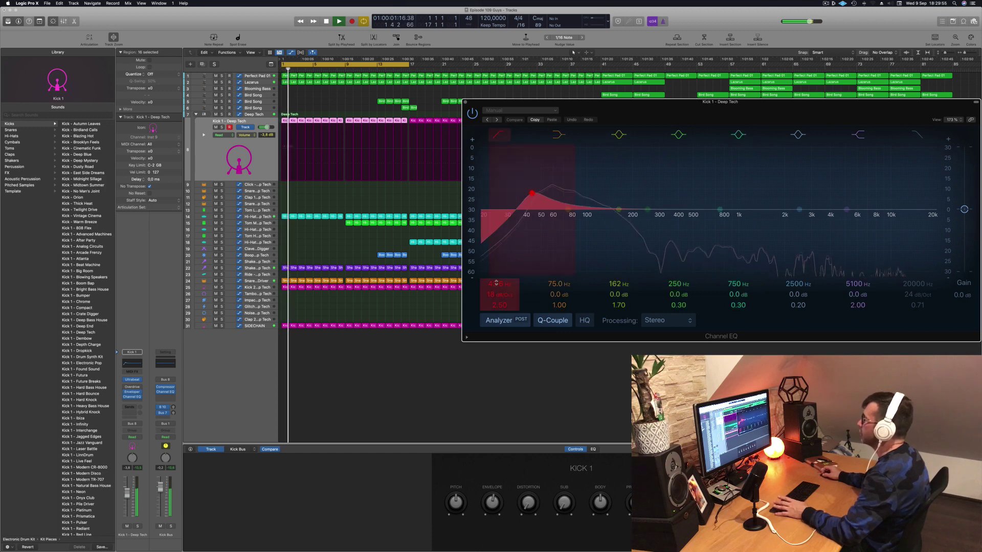
Sweep the kick EQ's low-cut frequency up and back down to 40.6 Hz during playback, and close the EQ
left_click_drag(496, 284, 499, 252)
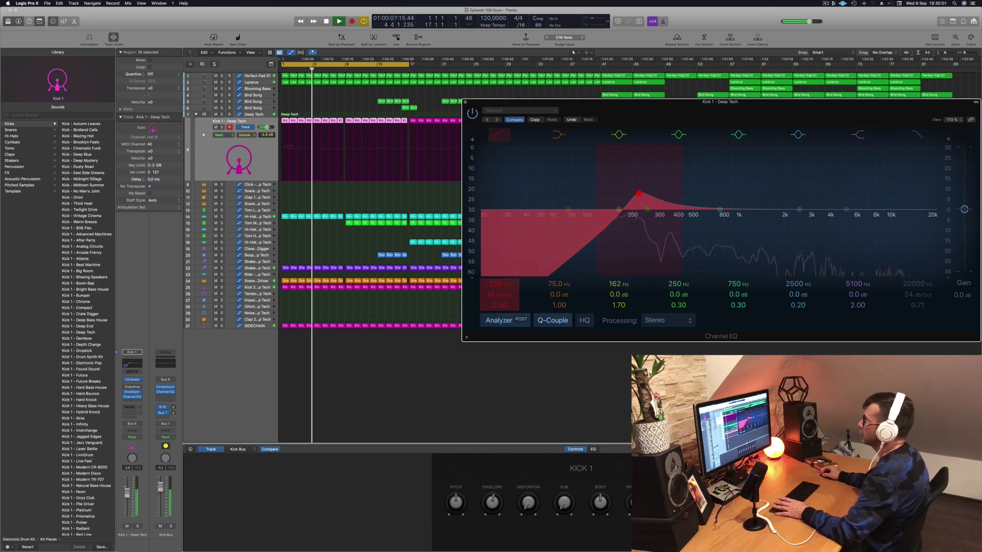
left_click_drag(499, 283, 499, 306)
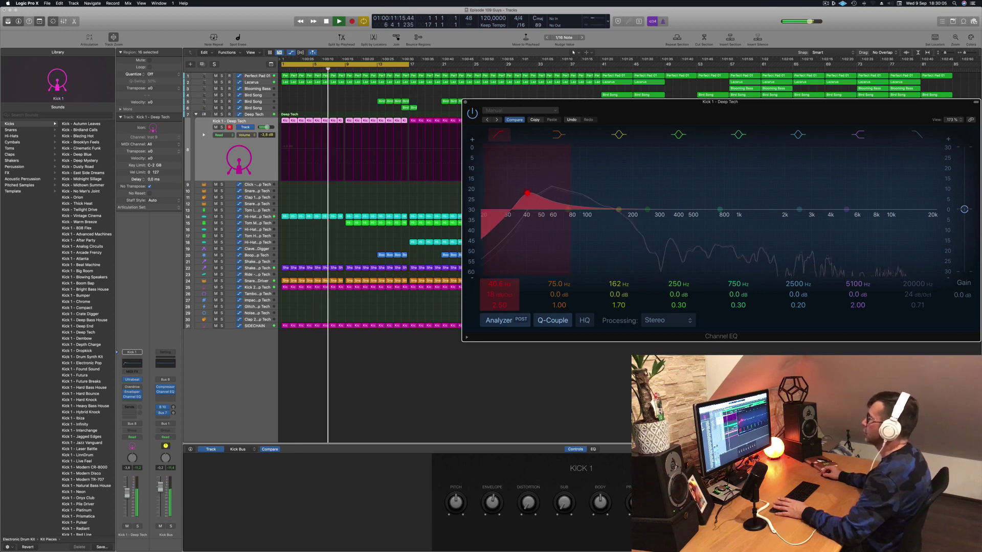
key("space")
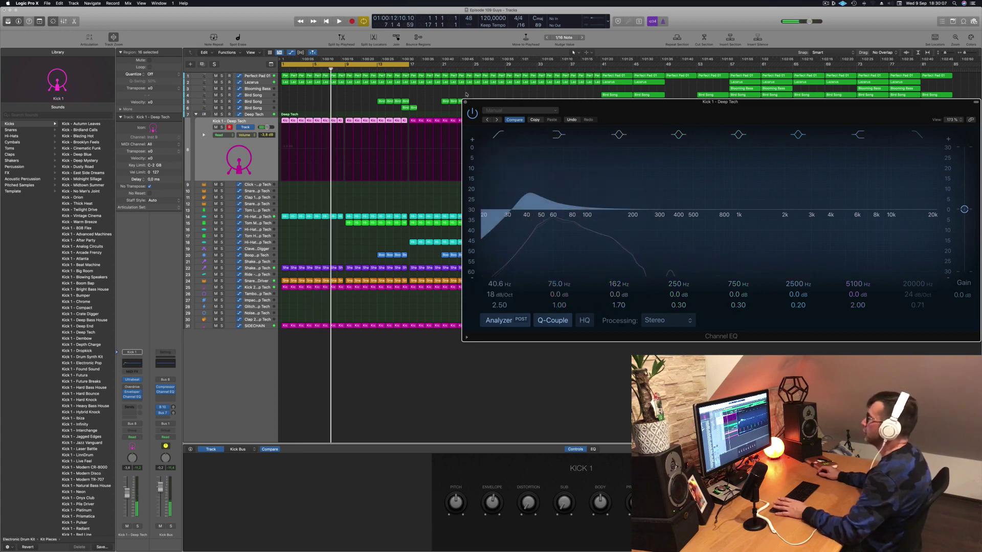
left_click(465, 103)
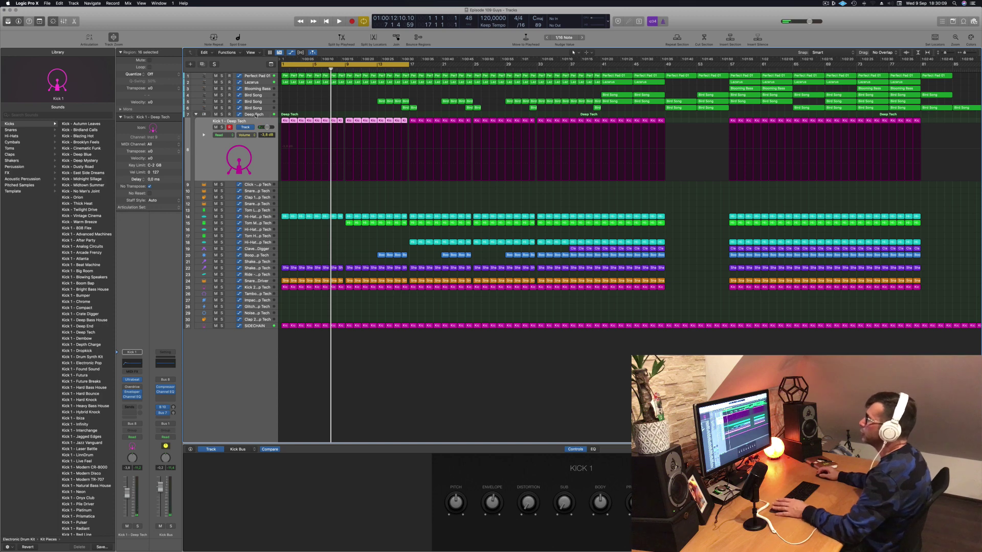
Check the Deep Tech kit's drum instrument and set the kit track's automation mode to Touch
left_click(257, 114)
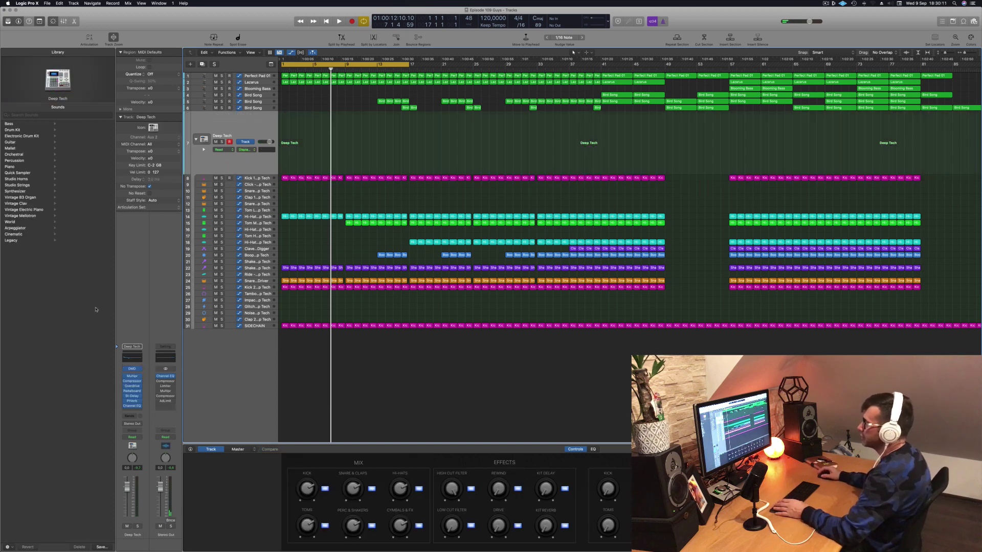
left_click(132, 369)
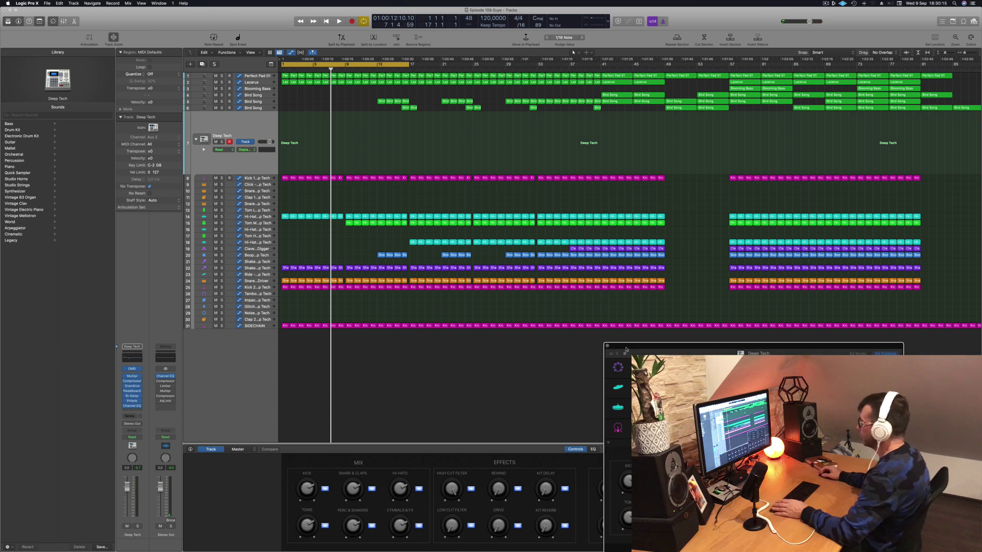
key("super+w")
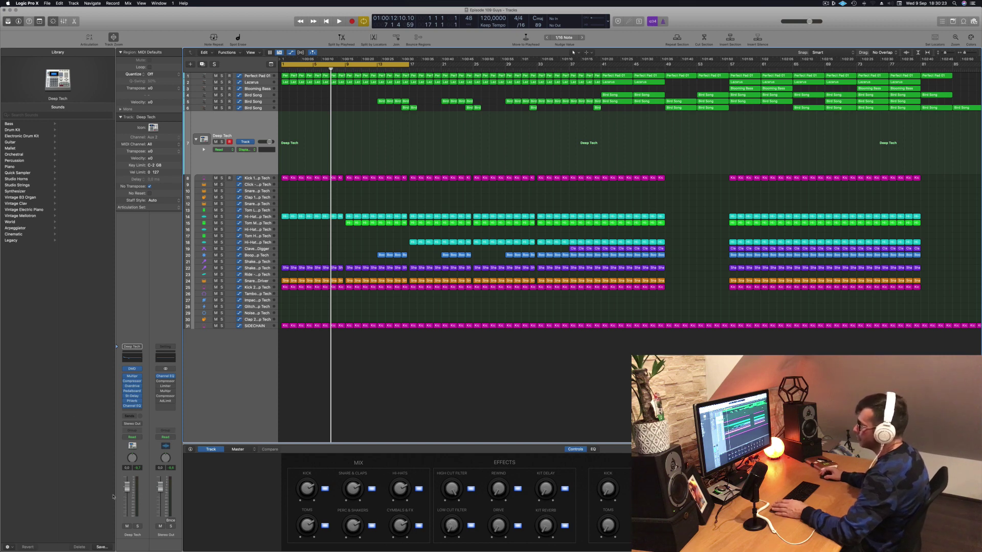
left_click(136, 438)
left_click(136, 442)
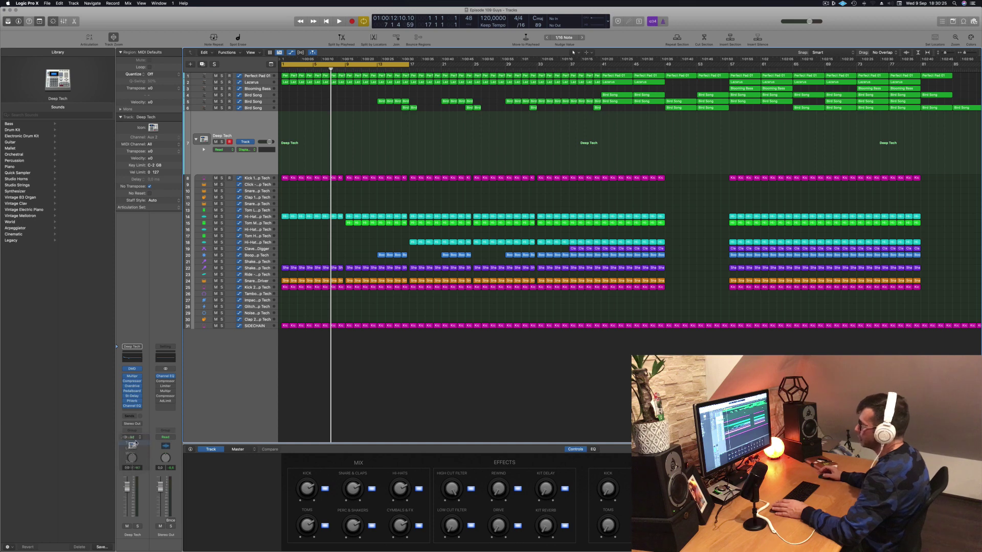
Record a Low Cut Filter move on the Deep Tech track and replace it with a flat level of 104 Hz from bar 1
key("space")
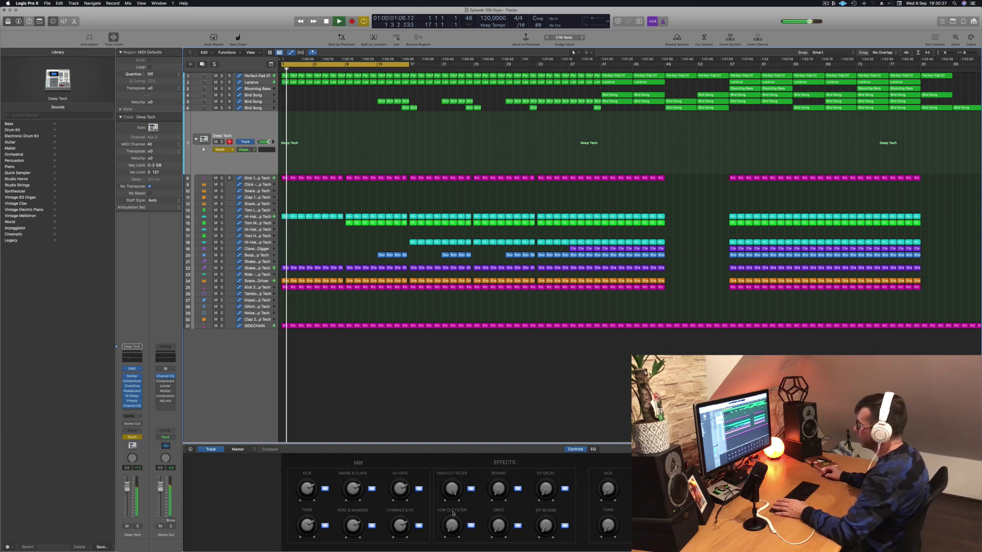
left_click_drag(452, 525, 451, 507)
key("space")
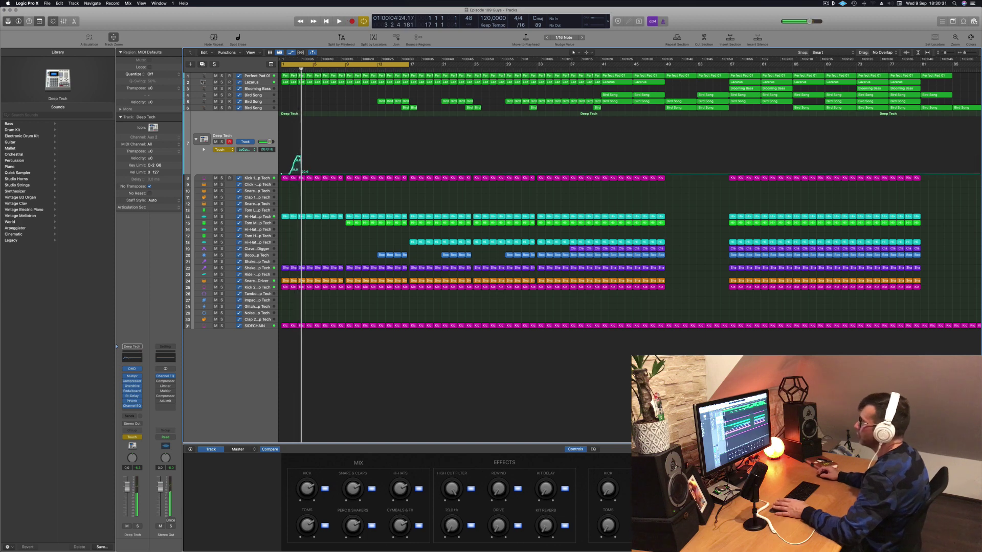
left_click_drag(303, 174, 282, 159)
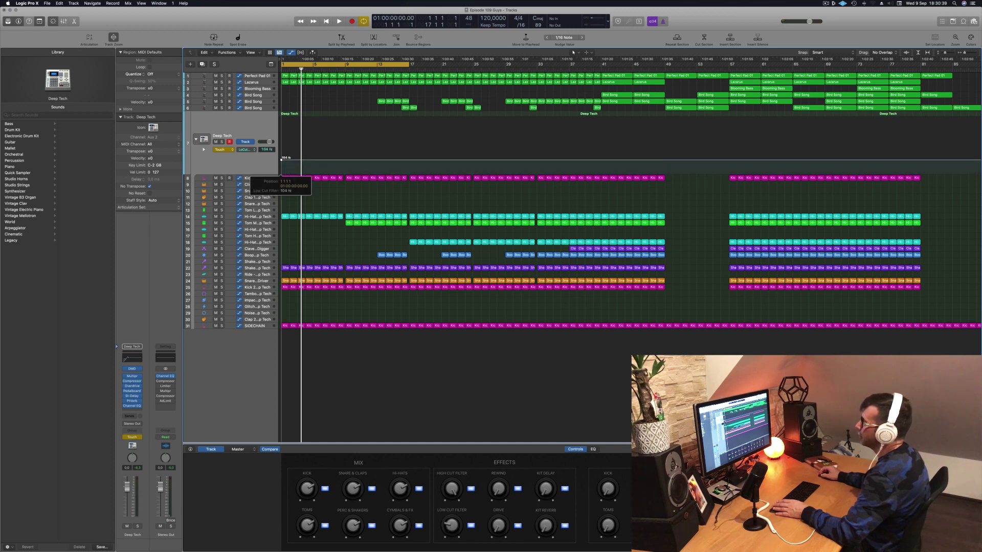
Switch the Deep Tech track's automation mode to Read
left_click(216, 150)
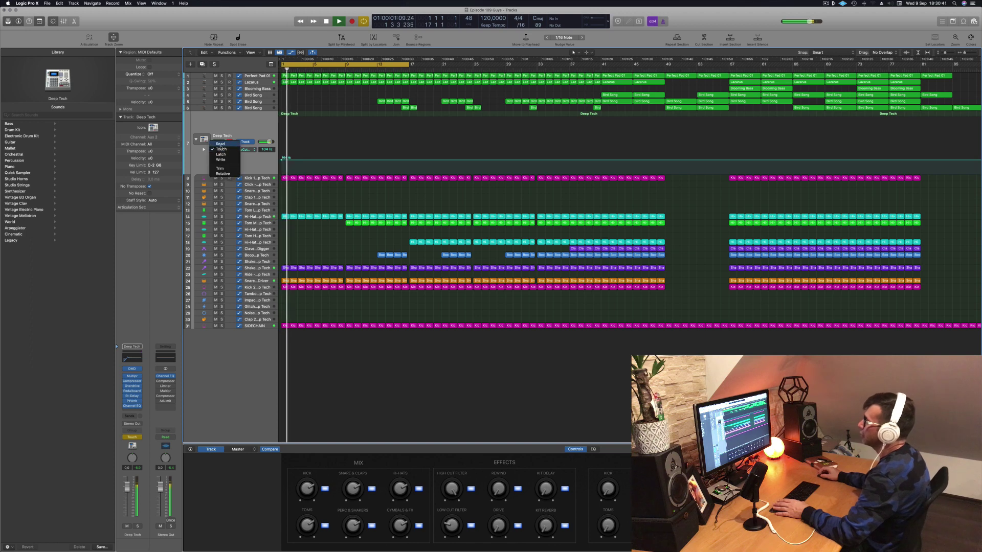
left_click(220, 144)
key("space")
Raise the Deep Tech Low Cut Filter automation to about 149 Hz and add an automation point at bar 9
left_click_drag(283, 161, 281, 158)
key("space")
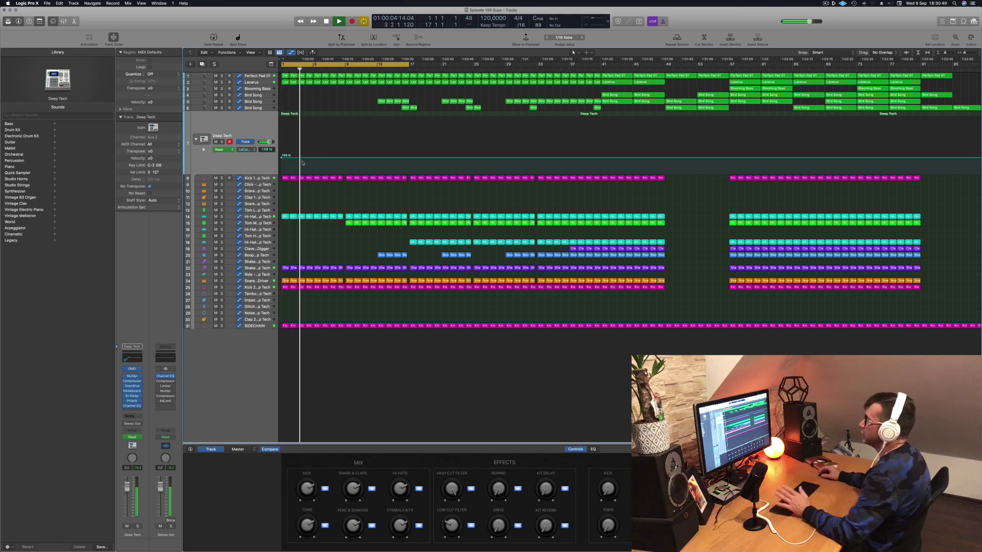
key("Return")
left_click(345, 158)
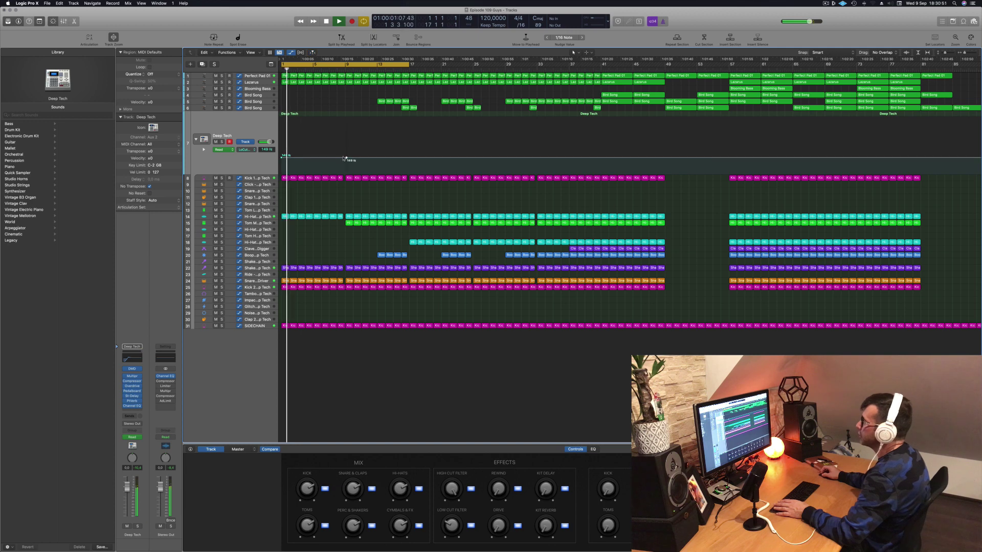
Raise the Deep Tech Low Cut Filter point at bar 9 so the filter ramps up from bar 1, and save the project
left_click_drag(344, 159, 343, 145)
key("super+s")
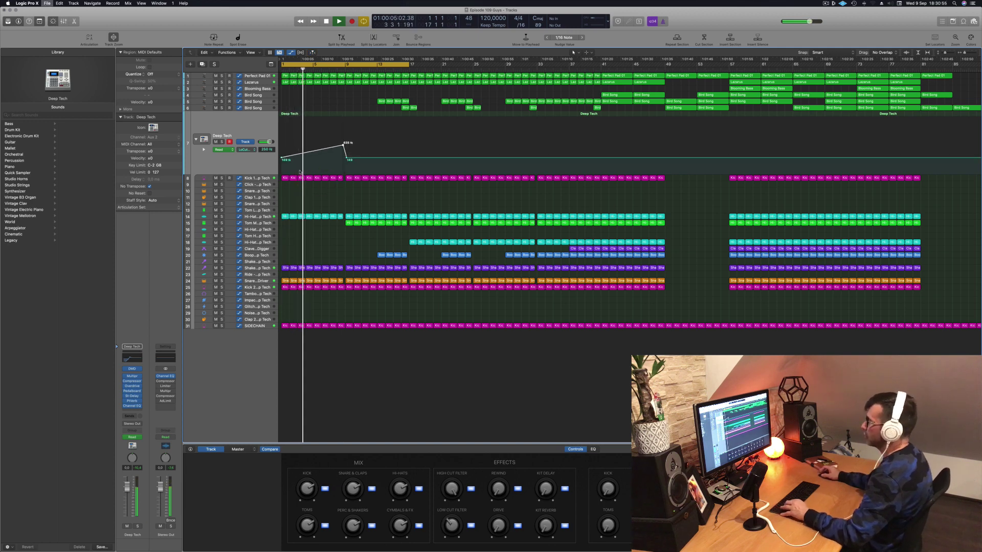
scroll(330, 165, "up", 5)
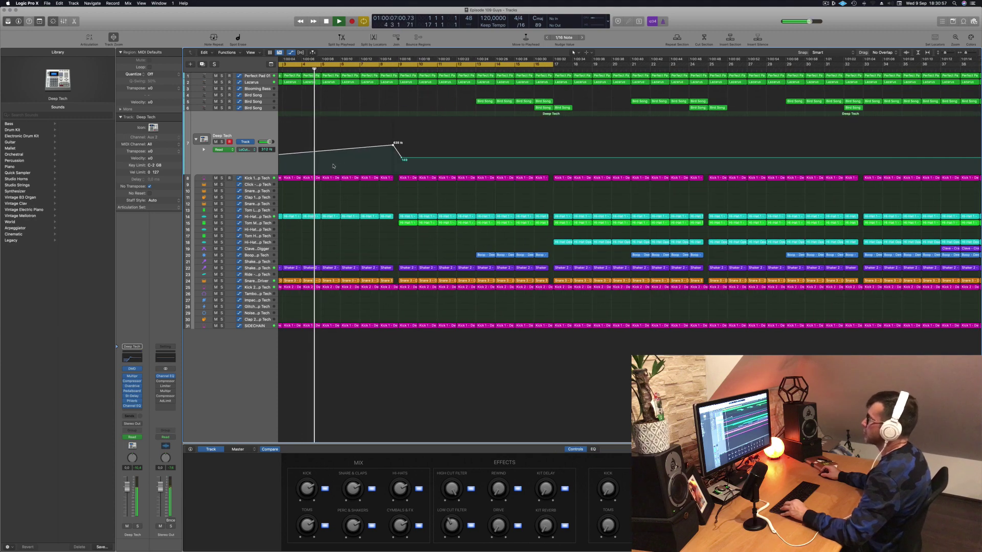
scroll(333, 166, "down", 3)
scroll(309, 125, "down", 4)
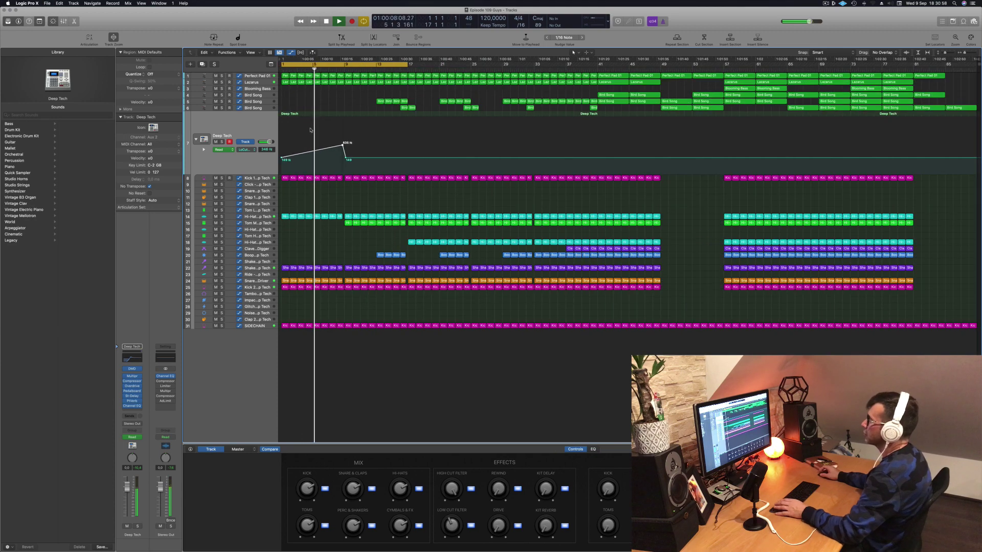
Check the Perfect Pad 01 and Kick 1 tracks' automation lanes and return to the Deep Tech track
left_click(258, 76)
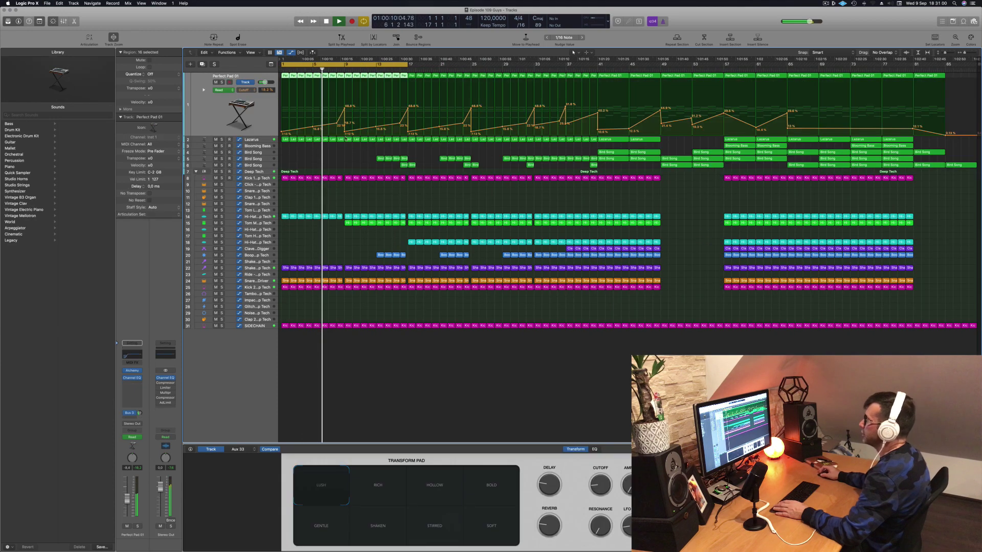
left_click(258, 178)
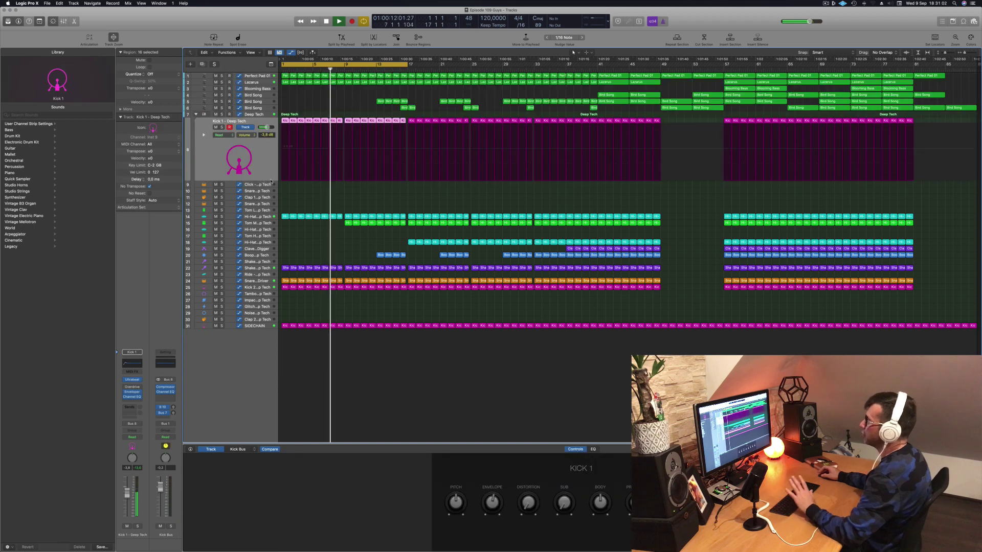
left_click(253, 115)
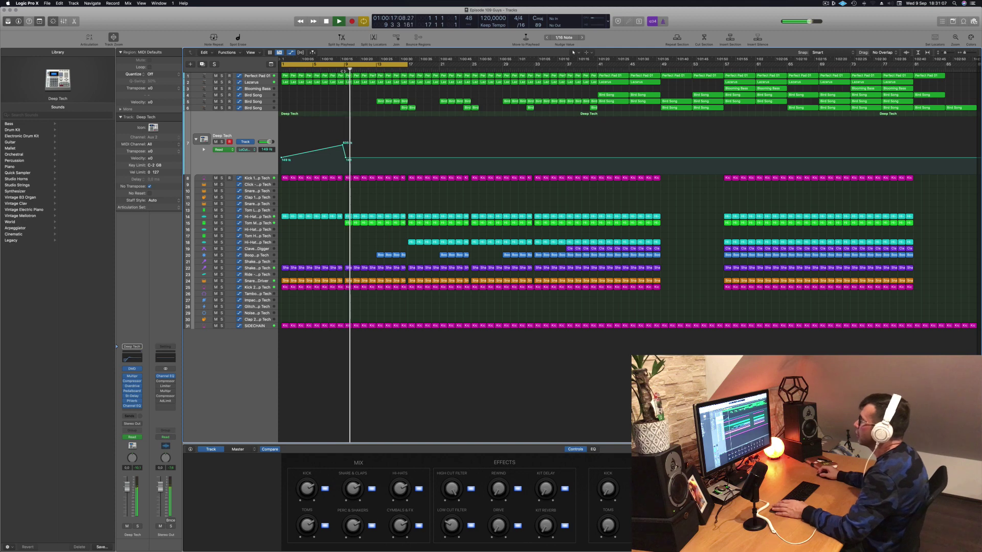
Move the Deep Tech Low Cut Filter point after the bar 9 peak lower and closer to it for a steeper drop
left_click(336, 69)
scroll(330, 145, "up", 5)
key("space")
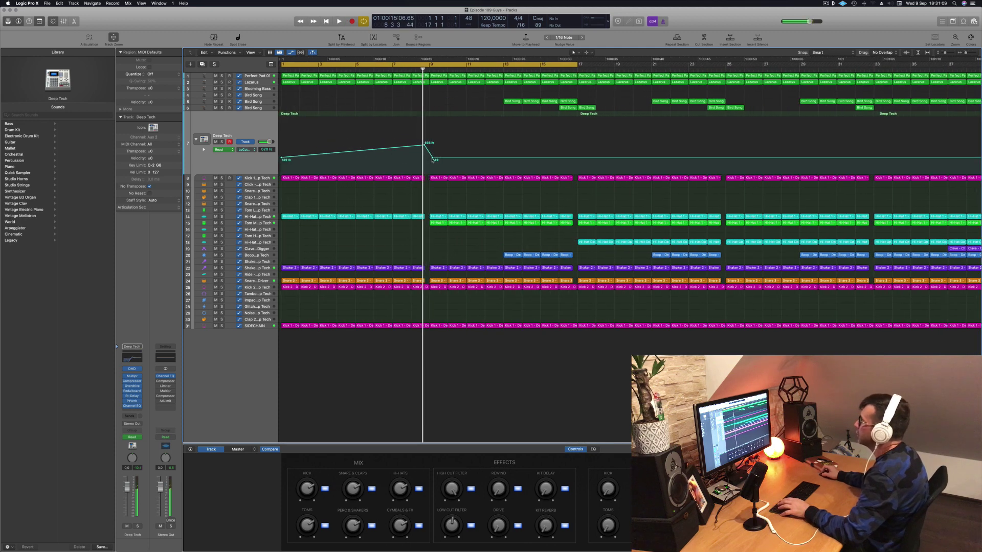
left_click_drag(433, 160, 430, 163)
key("space")
key("super+Left")
key("super+Left")
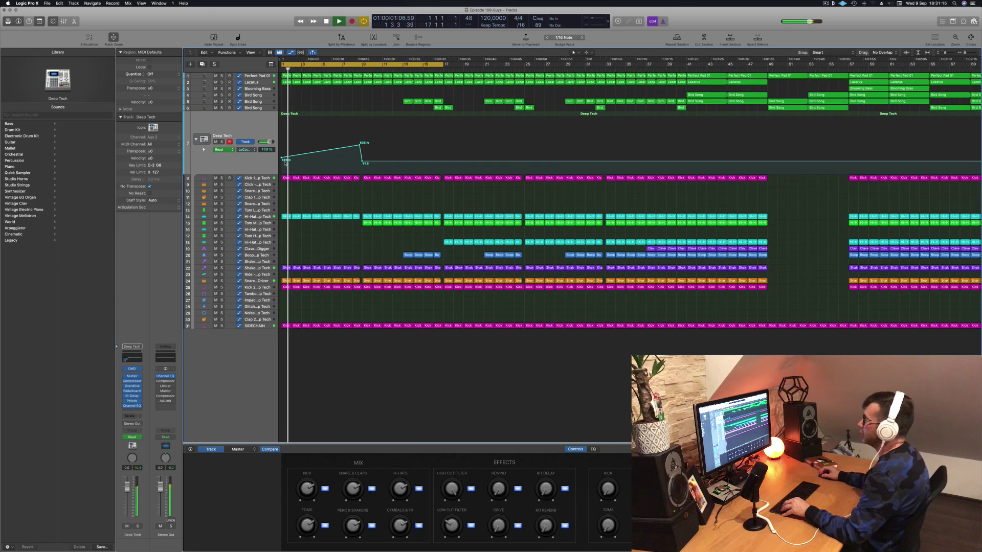
Play back the opening filter ramp and inspect the Compressor on the Deep Tech channel
key("space")
key("space")
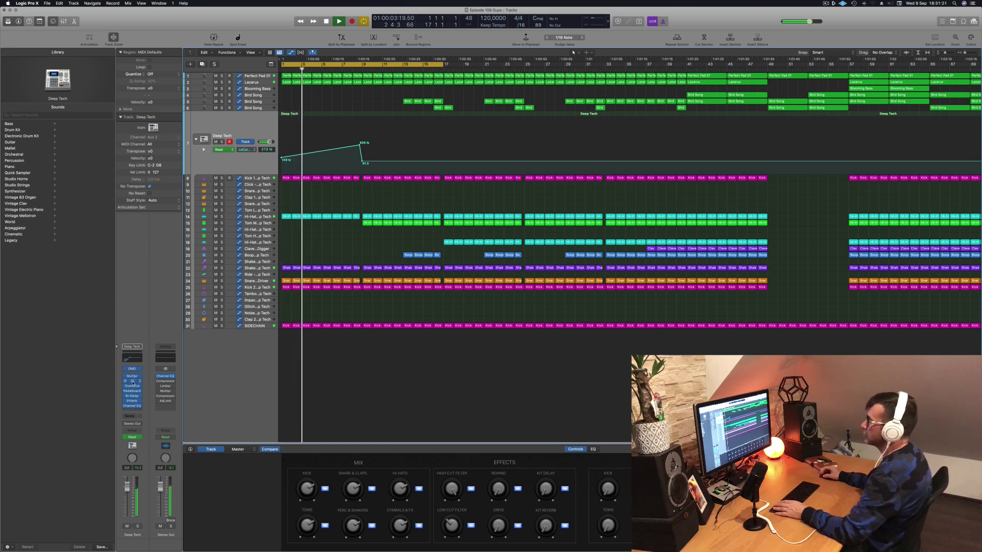
left_click(132, 382)
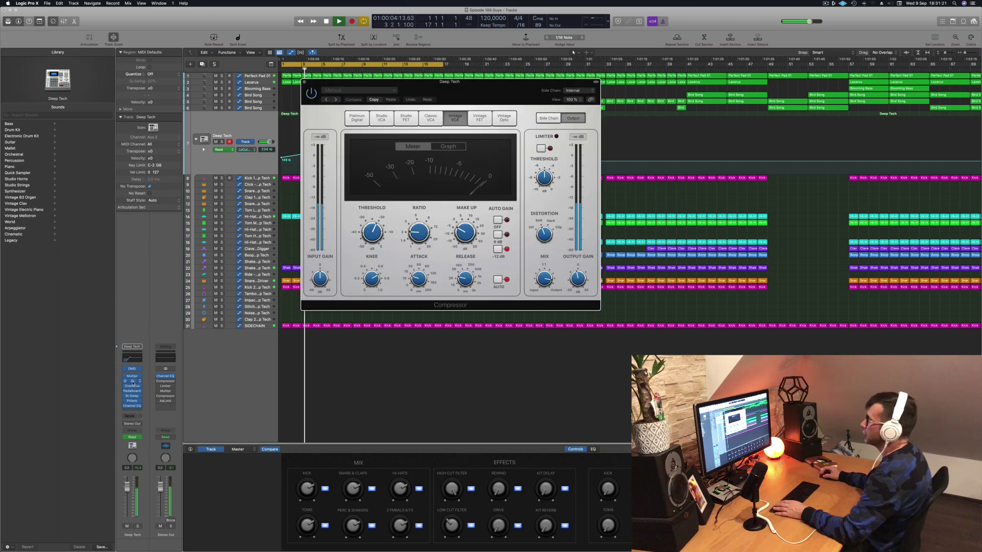
left_click(304, 81)
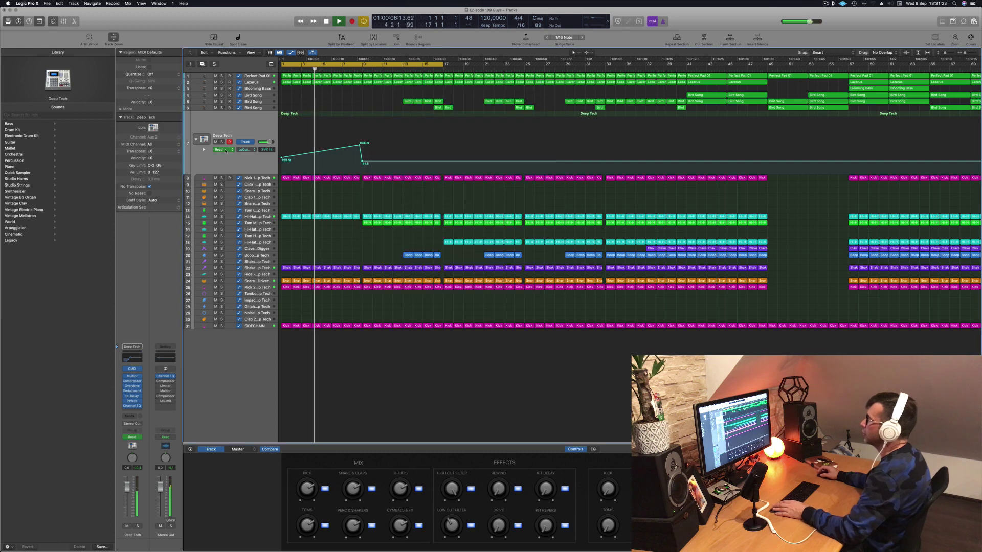
Shape the Lazarus cutoff automation to rise from about bar 7 to a peak at bar 9, and save the project
left_click(254, 84)
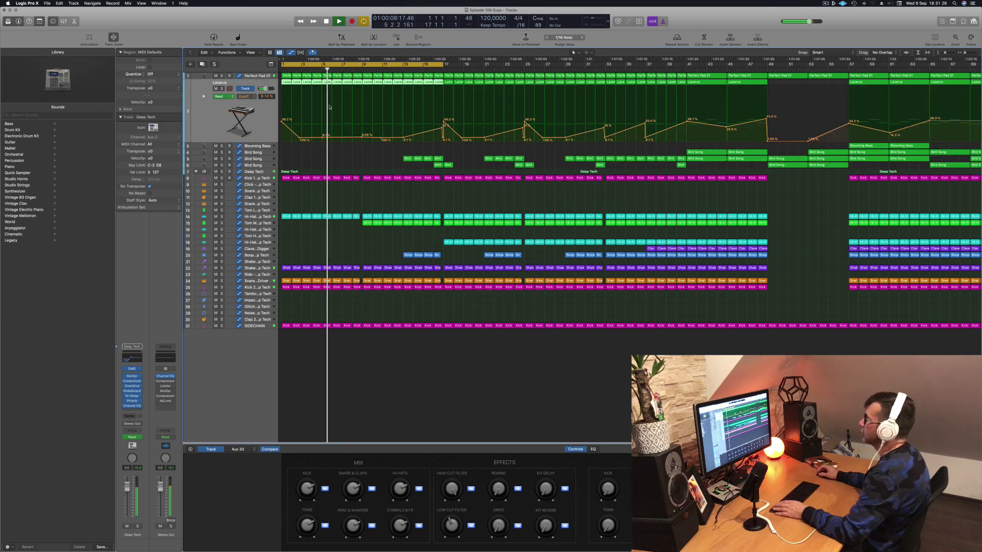
left_click(343, 137)
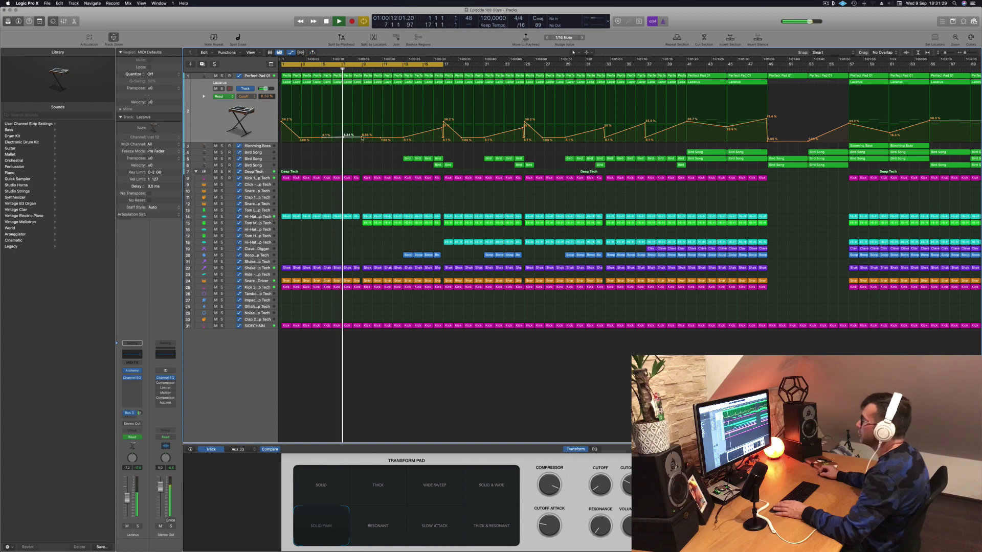
mouse_move(363, 139)
left_mouse_down()
mouse_move(361, 127)
mouse_move(363, 137)
left_mouse_up()
double_click(364, 136)
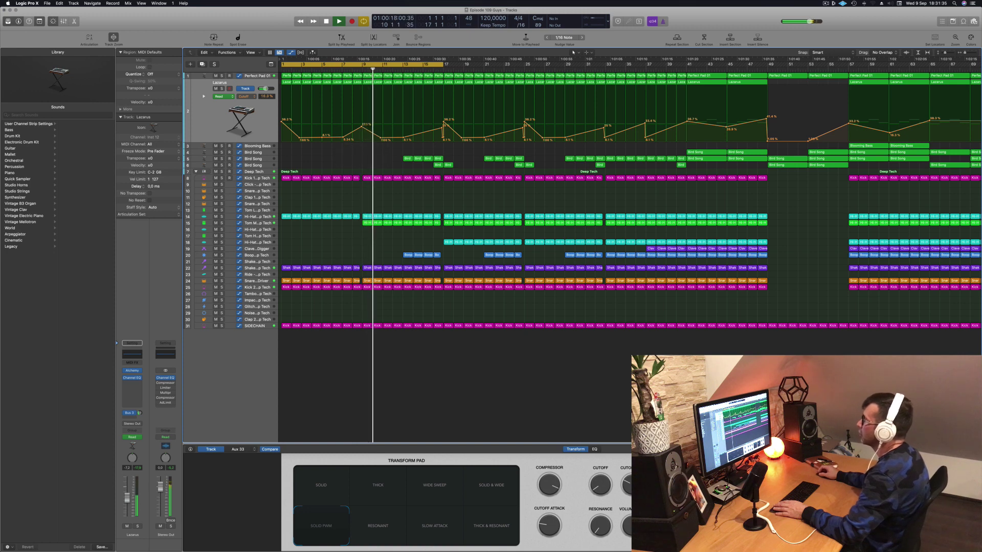
left_click(362, 69)
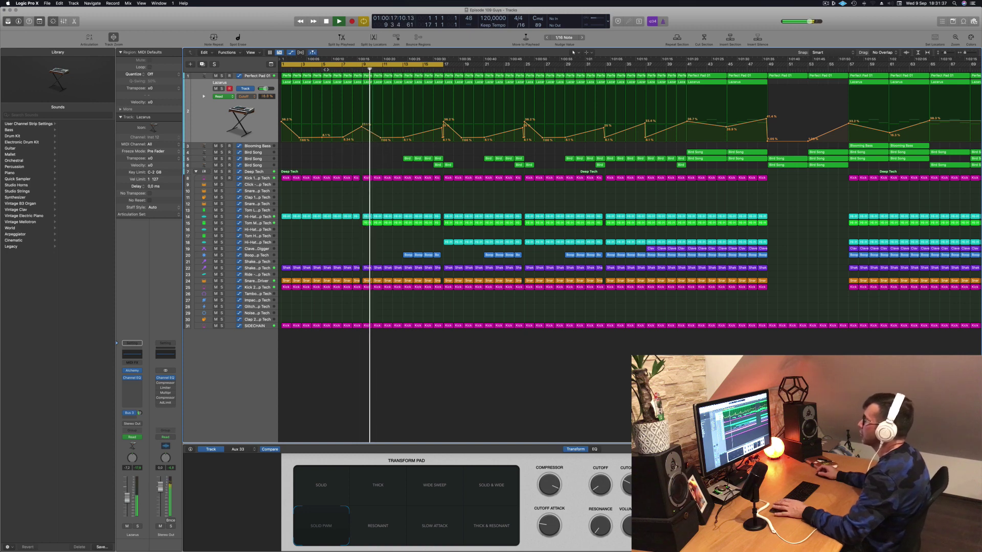
key("Return")
key("super+s")
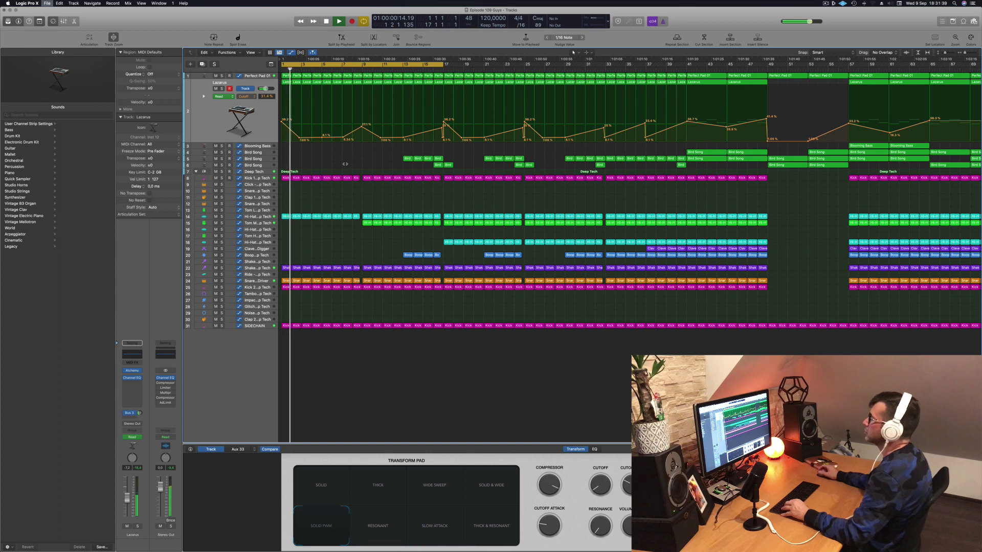
Listen through the intro and delete the two Bird Song regions around bar 17 on track 6
key("super+Left")
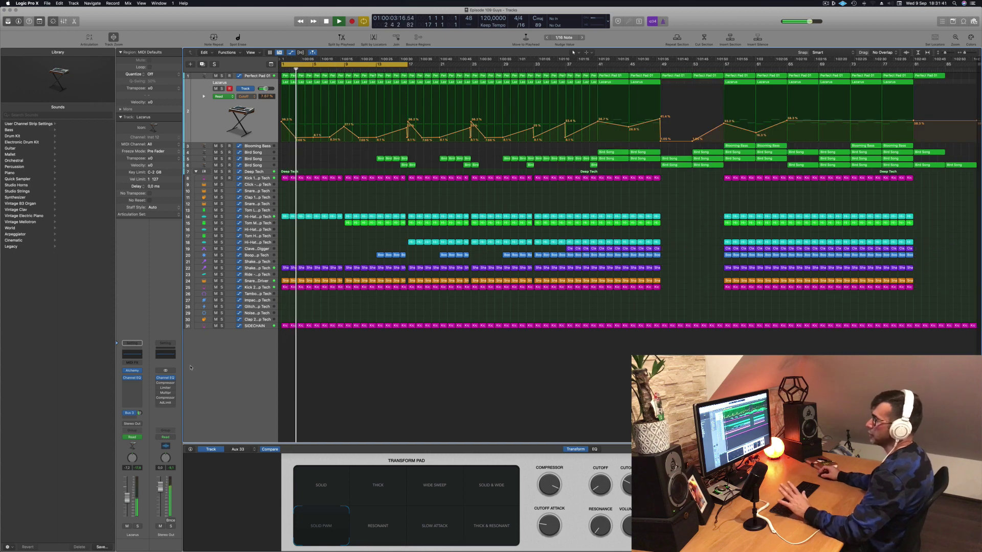
mouse_move(175, 403)
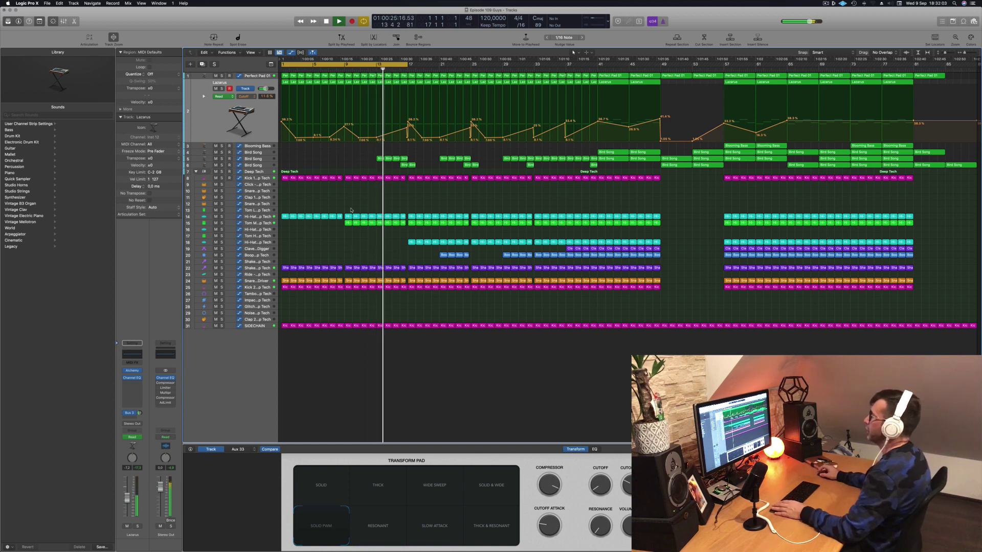
left_click(257, 159)
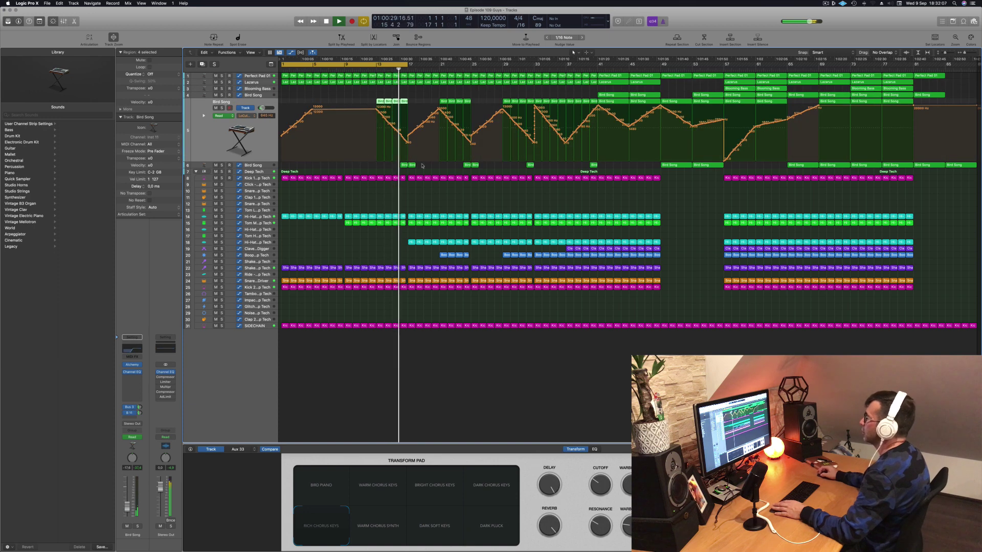
left_click_drag(423, 165, 397, 166)
key("Delete")
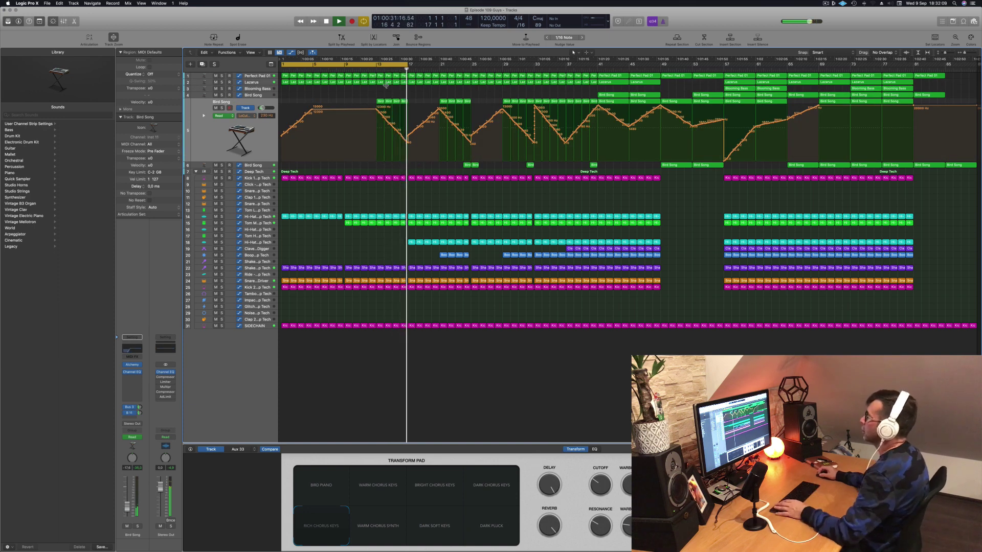
Replay the section before bar 13 and extend the cycle range's end to bar 29
left_click(370, 69)
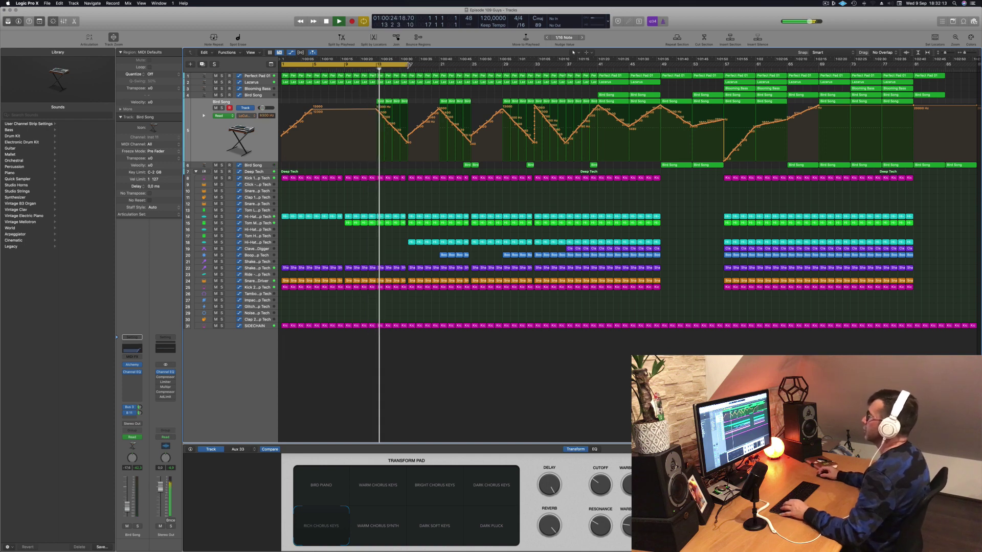
left_click_drag(407, 66, 501, 66)
scroll(439, 169, "up", 4)
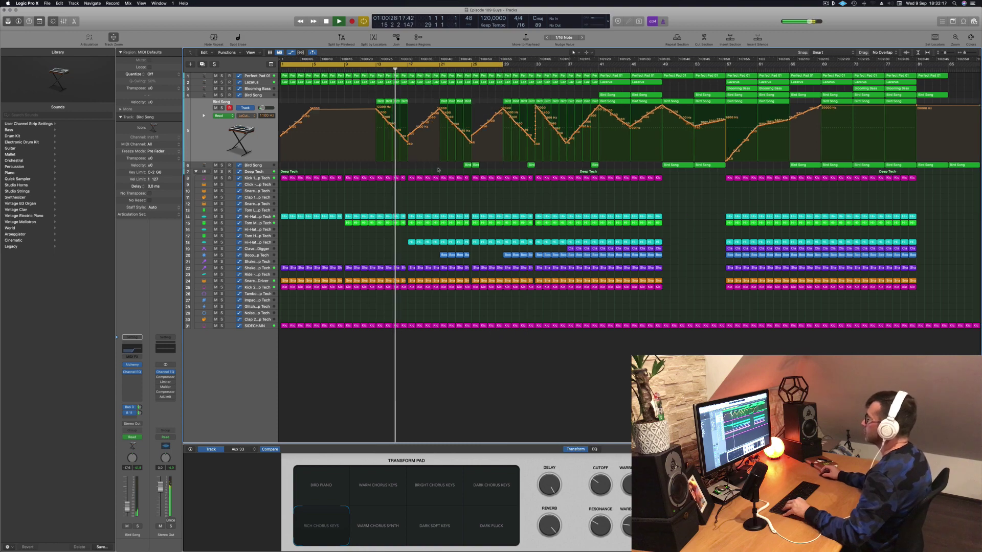
scroll(486, 197, "down", 5)
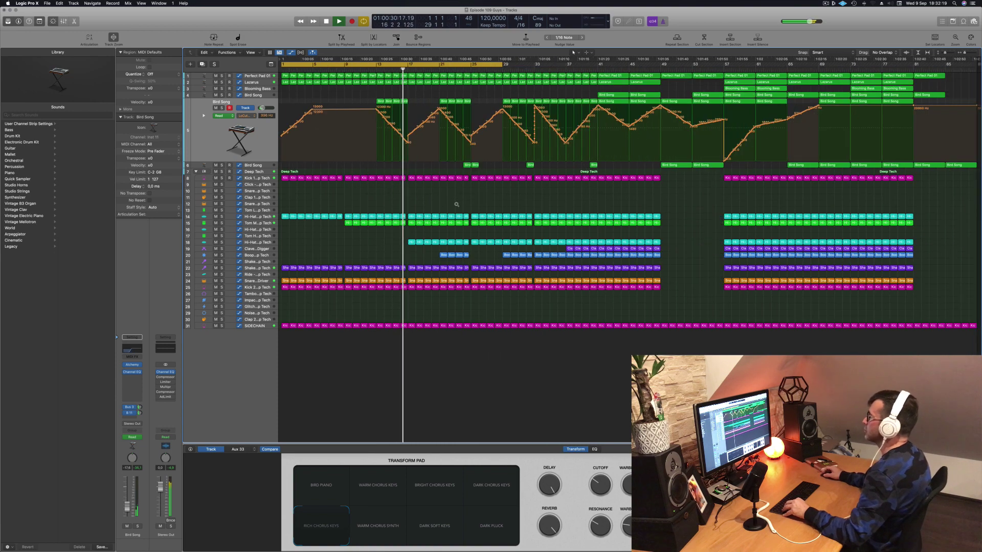
scroll(456, 205, "up", 4)
scroll(439, 193, "down", 4)
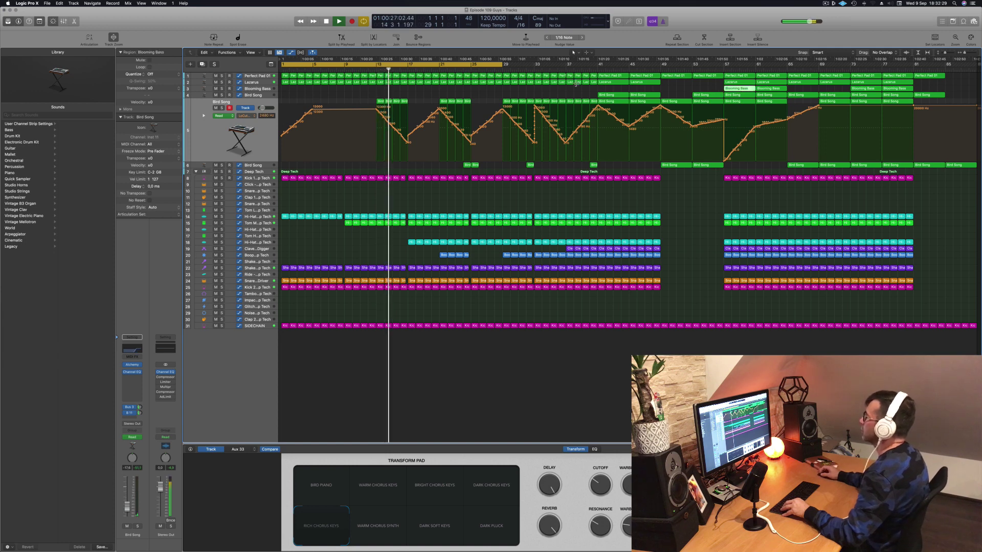
Audition the Lazarus track in solo during playback and return to the full mix
left_click(244, 81)
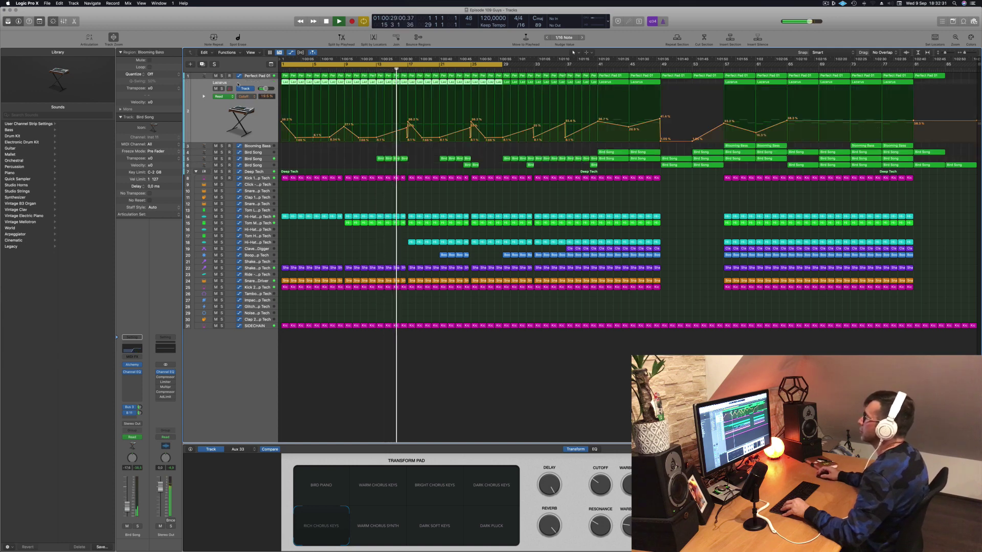
left_click(222, 89)
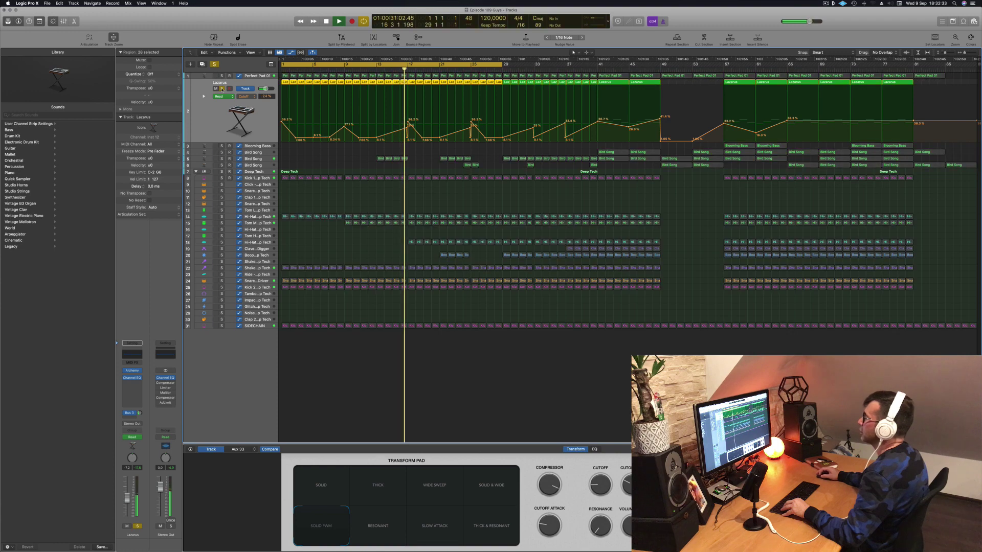
left_click(221, 89)
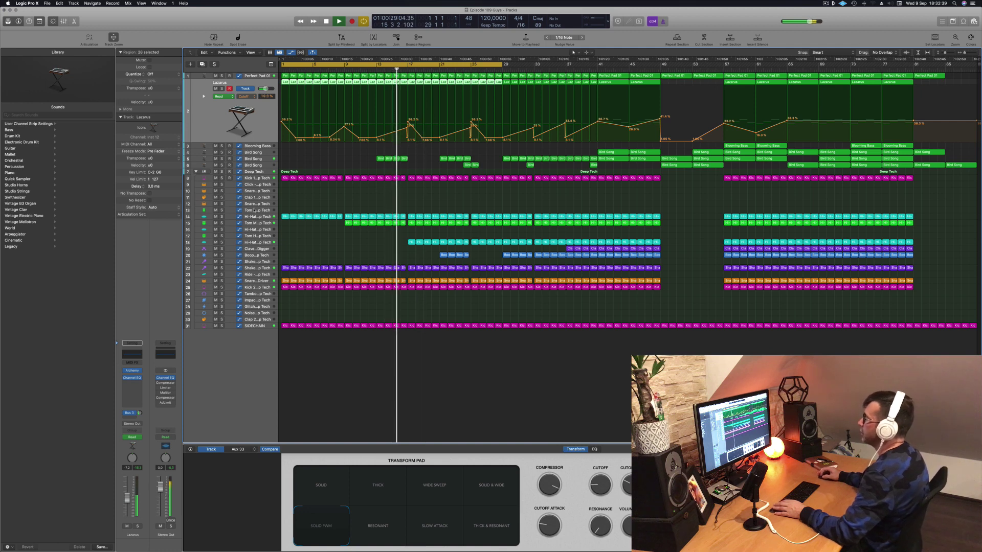
Add Low Cut Filter automation points on the Deep Tech track at bar 17, dropping the filter to 20 Hz
left_click(263, 172)
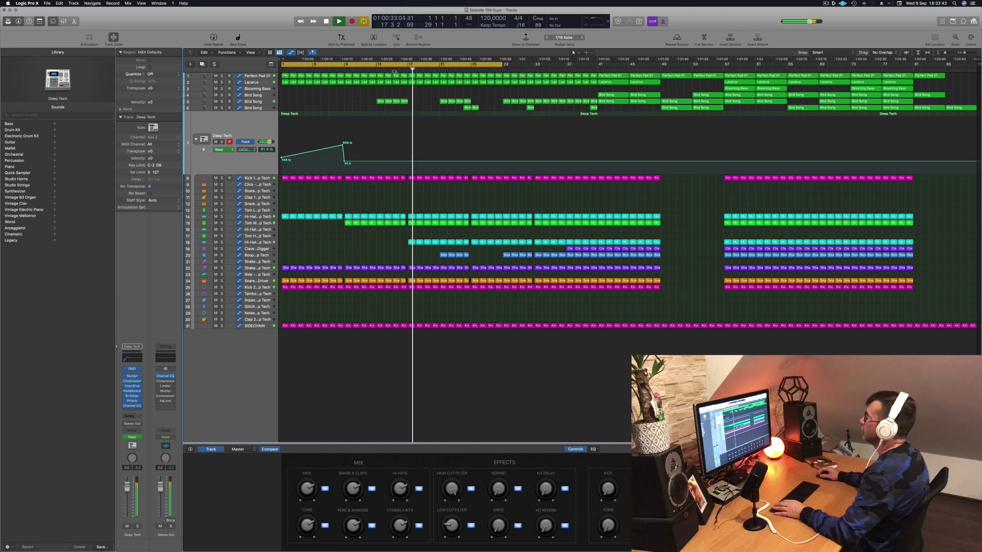
key("comma")
key("comma")
scroll(405, 128, "right", 3)
key("super+Right")
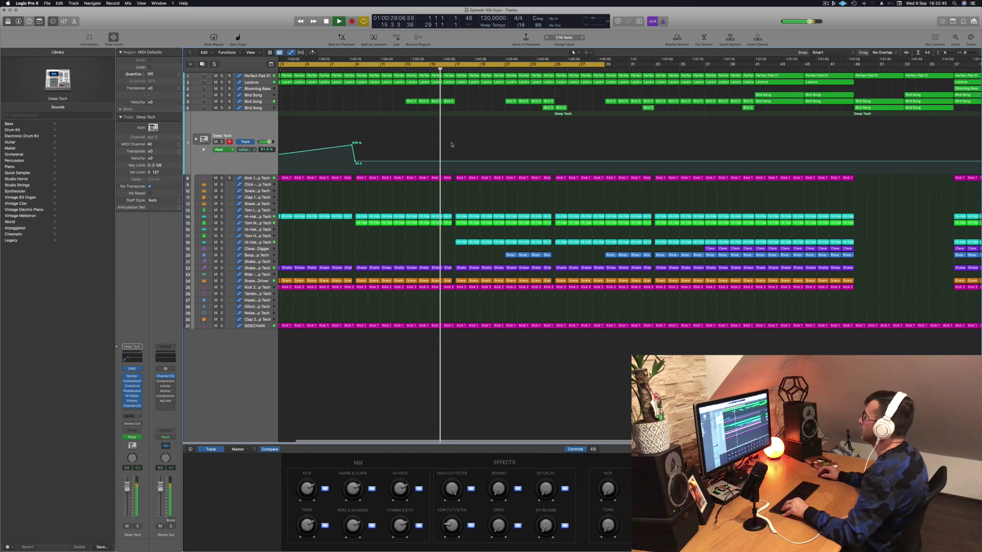
key("space")
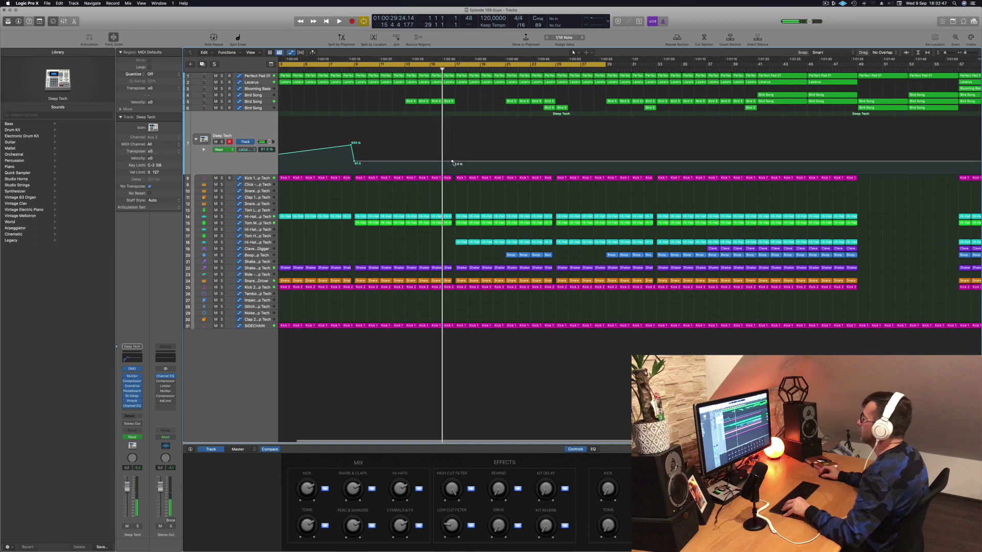
key("super+Right")
left_click_drag(462, 163, 461, 174)
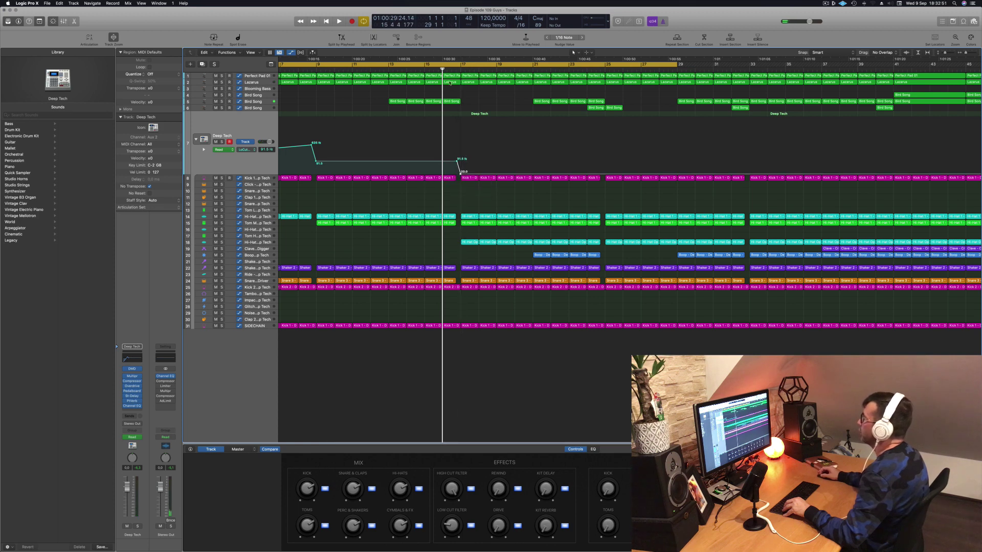
Play back the transition into bar 17 to check the Deep Tech filter drop
left_click(452, 69)
scroll(460, 69, "left", 5)
key("space")
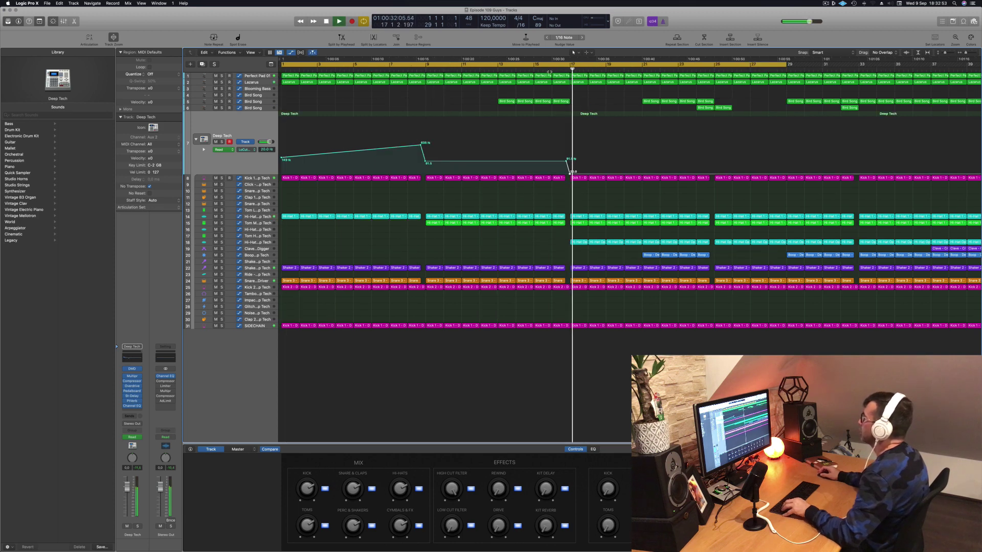
left_click(547, 70)
scroll(550, 76, "left", 5)
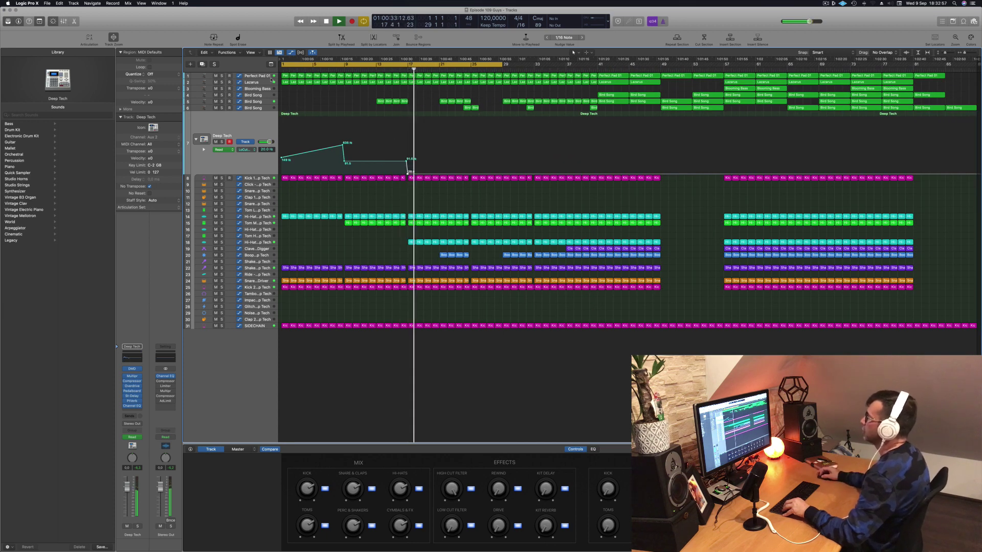
Raise the Lazarus track's cutoff automation to about 38% between bars 17 and 21, removing the dip at bar 21
left_click(477, 82)
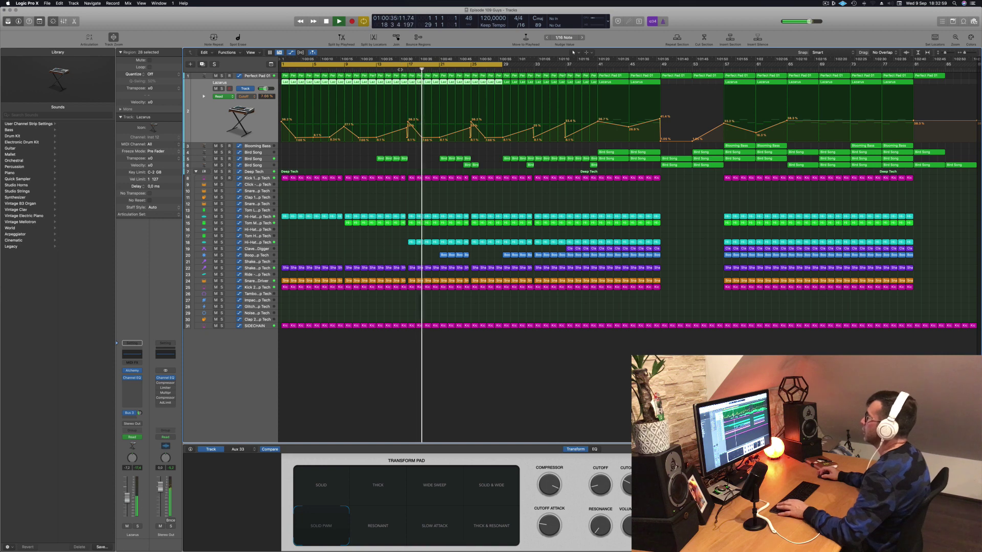
left_click(400, 70)
left_click_drag(423, 138, 423, 120)
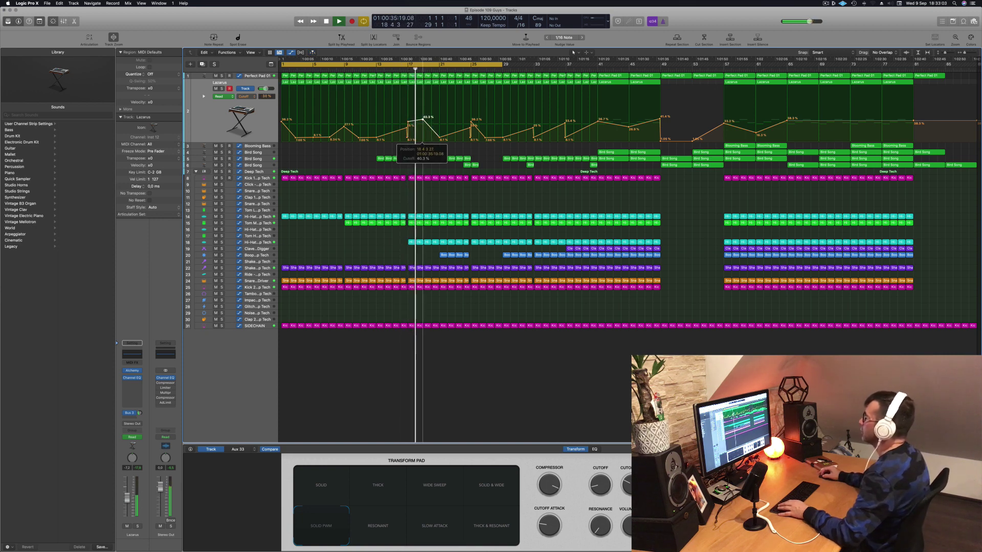
double_click(440, 139)
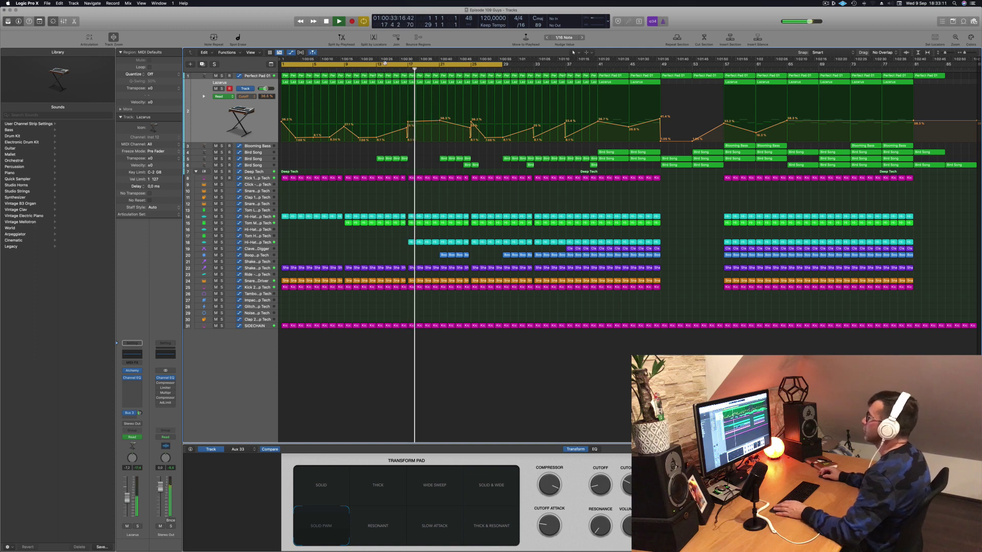
Copy four Bird Song regions on track 5 into the gap at bars 17–20 and save the project
left_click(369, 66)
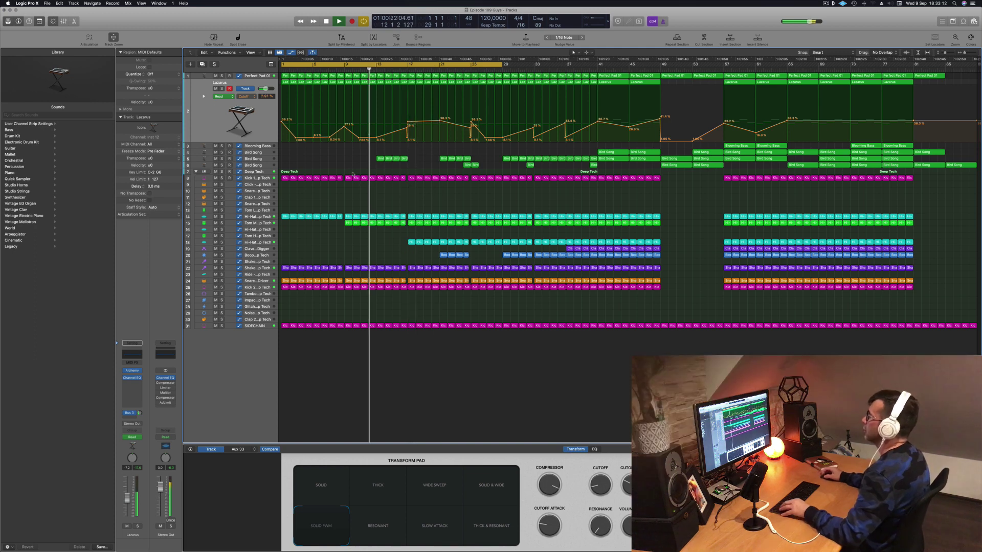
left_click(271, 159)
mouse_move(415, 100)
left_mouse_down()
mouse_move(380, 101)
mouse_move(414, 102)
left_mouse_up()
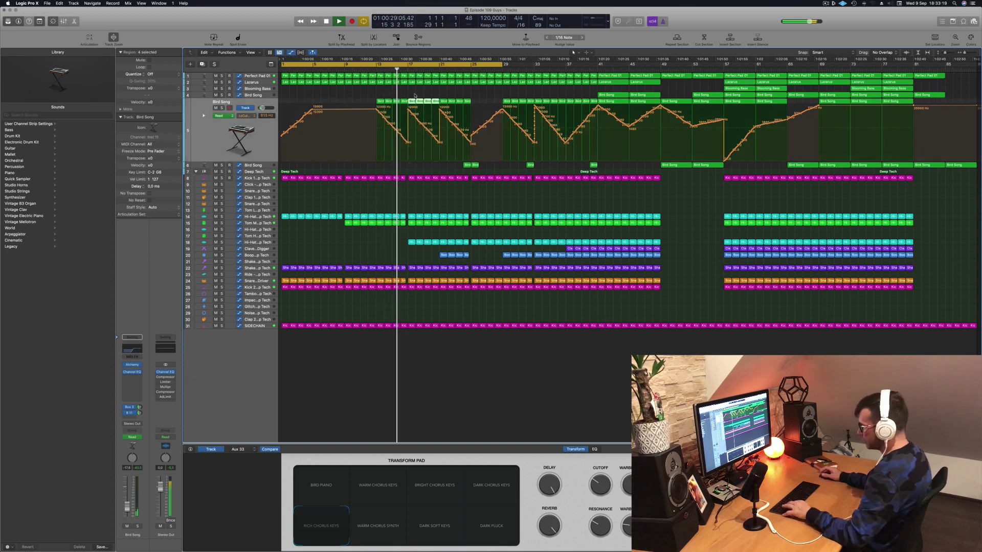
key("super+s")
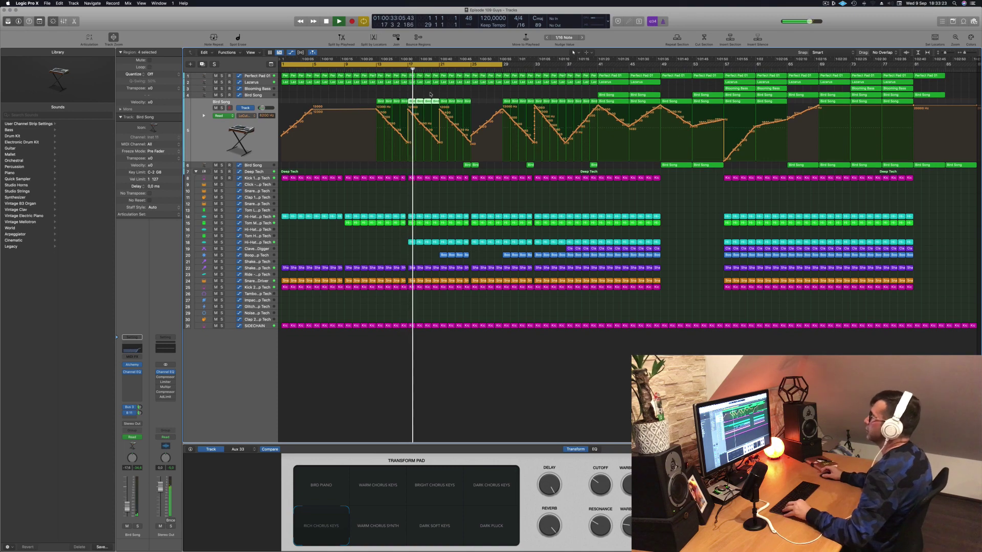
scroll(502, 116, "up", 2)
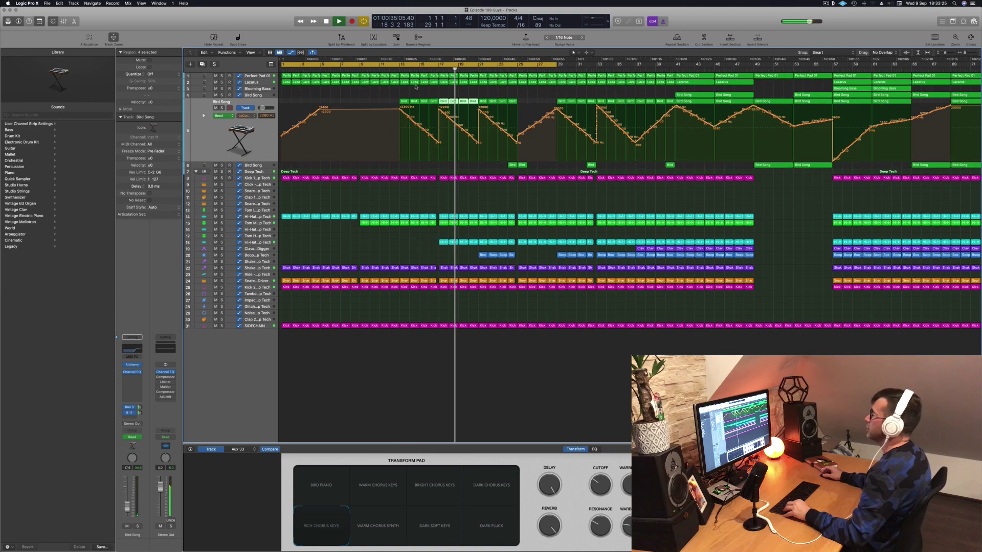
Drop the Lazarus cutoff automation sharply at bar 21 so it ramps up again, and play back from bar 17
left_click(252, 83)
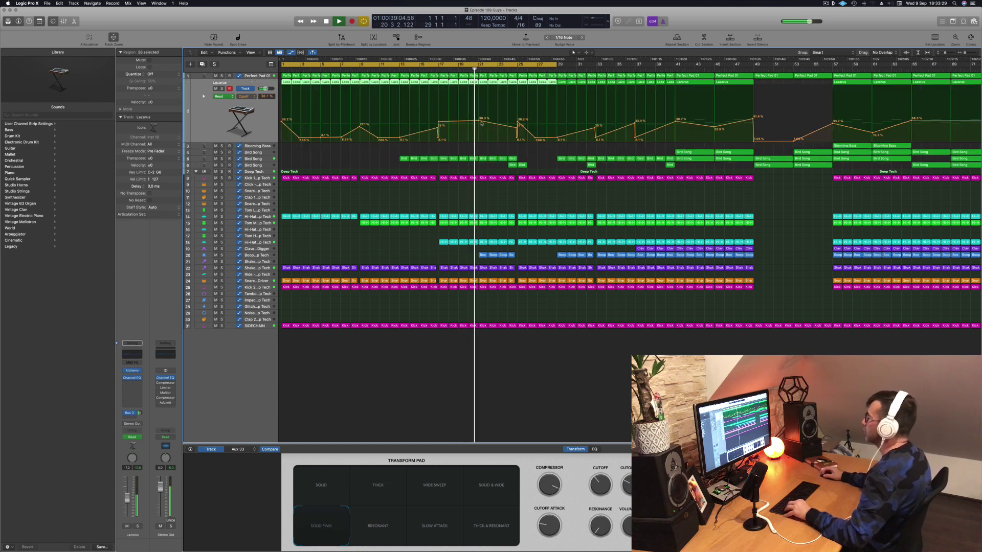
left_click_drag(481, 121, 478, 153)
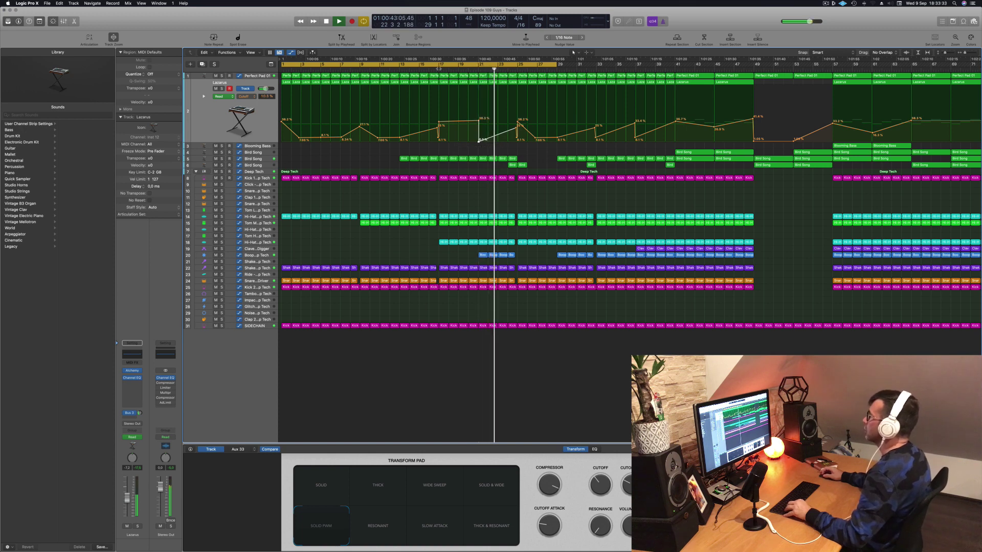
left_click(437, 68)
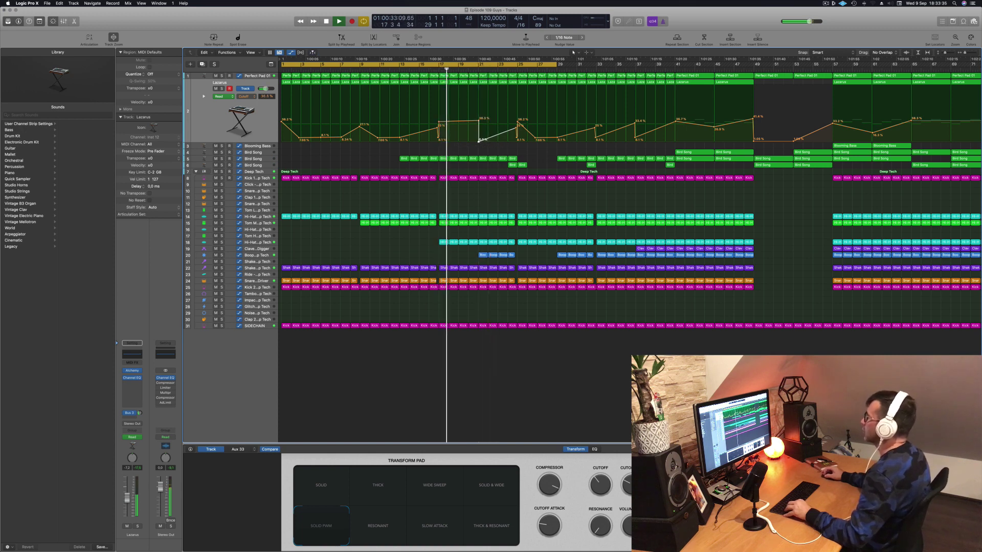
Copy the Blooming Bass region from bar 57 to bar 21
scroll(751, 102, "down", 2)
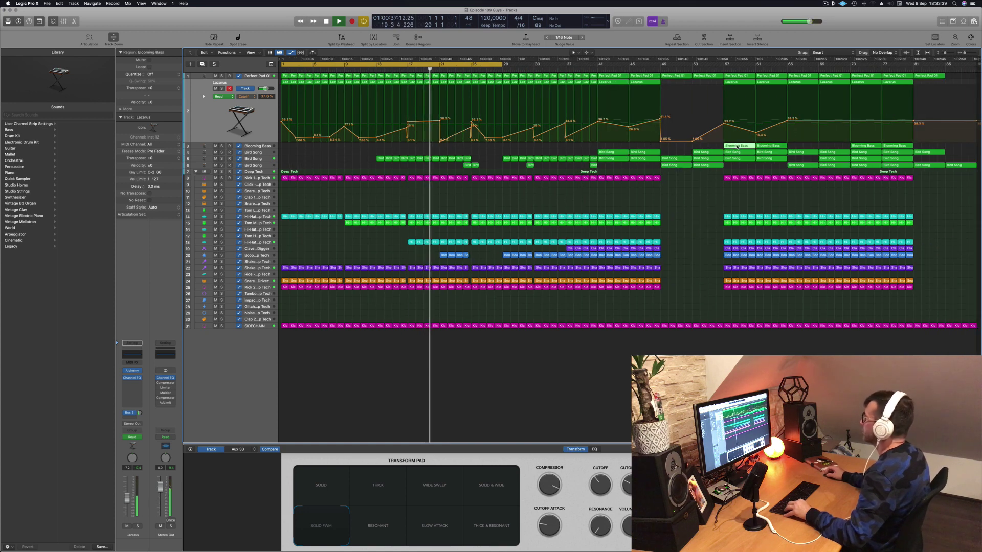
left_click_drag(735, 146, 458, 149)
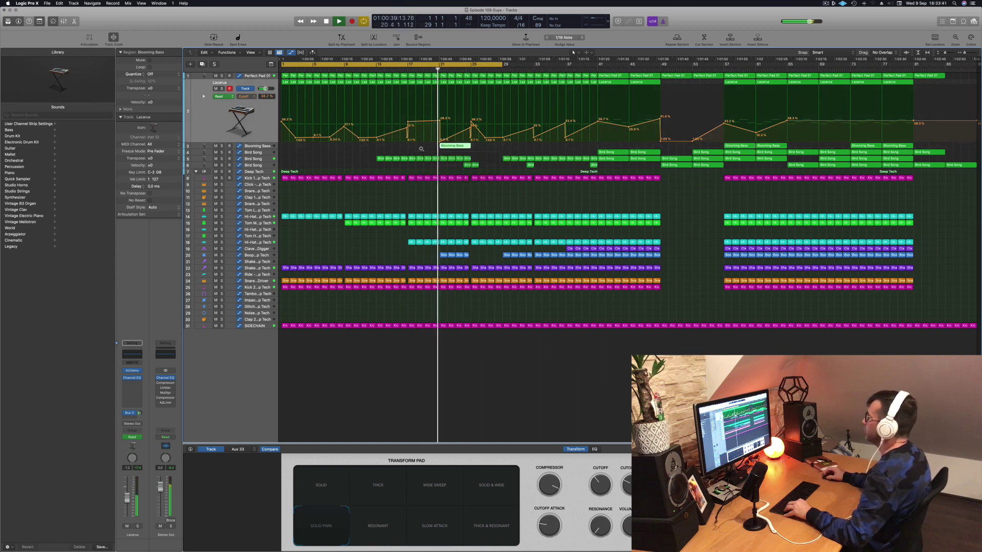
key("super+Right")
key("super+Right")
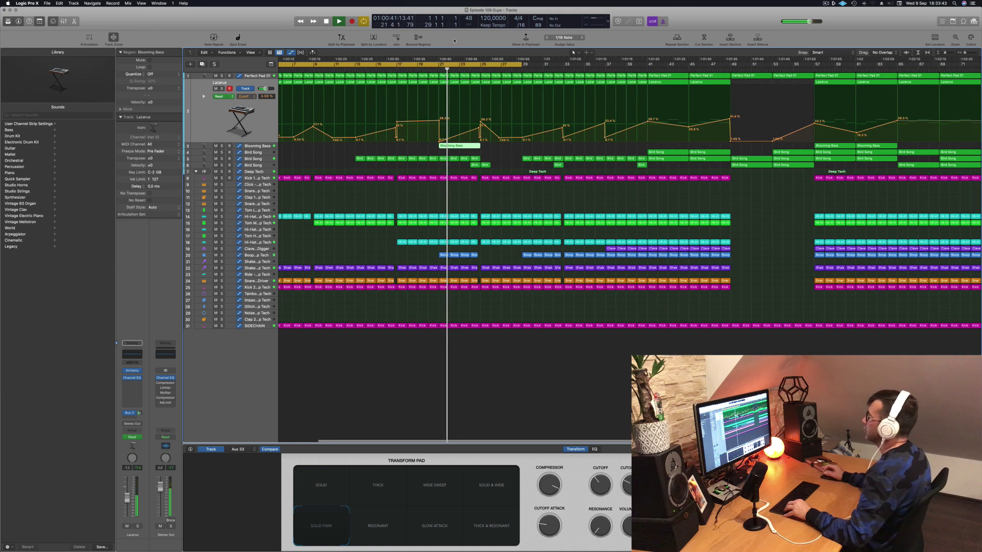
key("space")
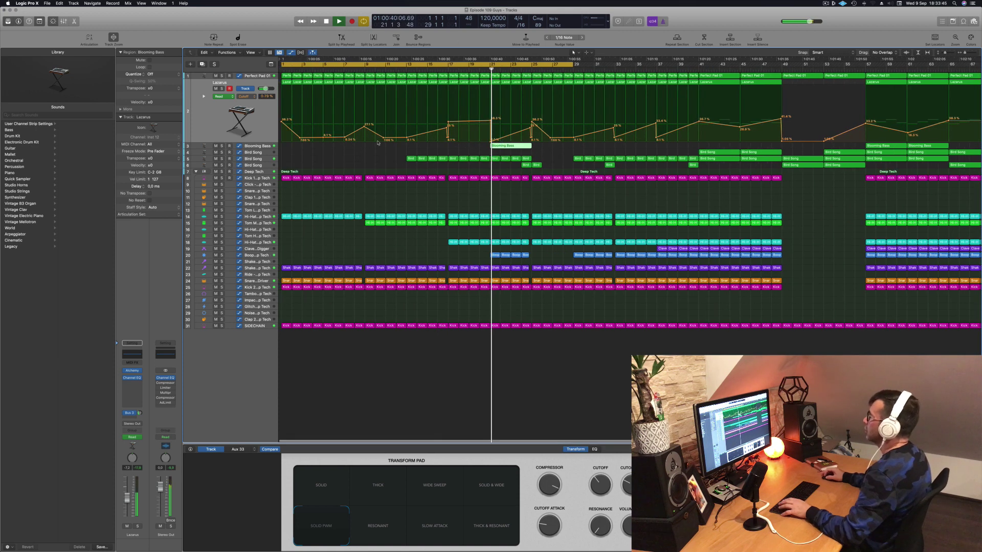
Shorten the copied Blooming Bass region to one bar, duplicate it across bars 21–24, and play back the lead-in to bar 21
left_click(500, 145)
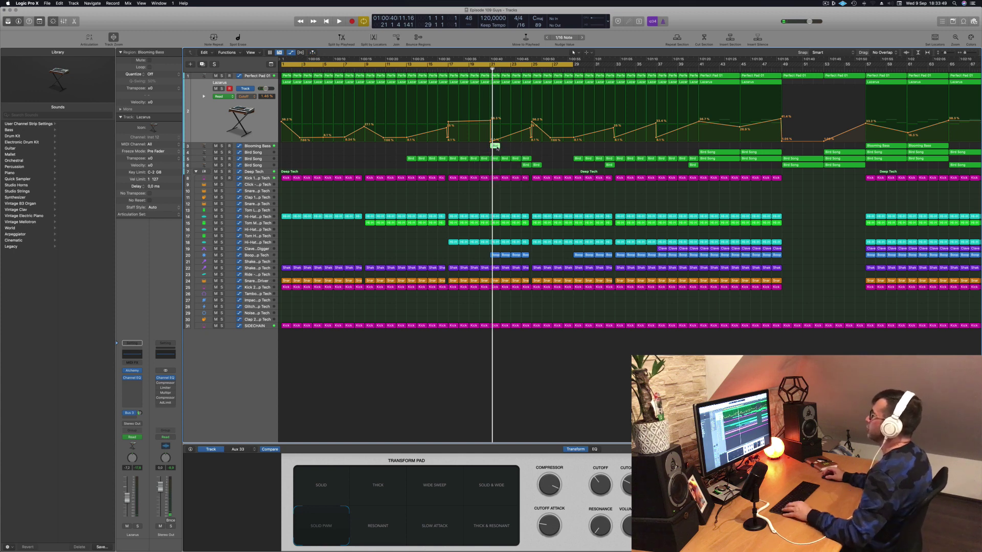
left_click_drag(495, 146, 517, 146, "alt")
key("space")
left_click(466, 66)
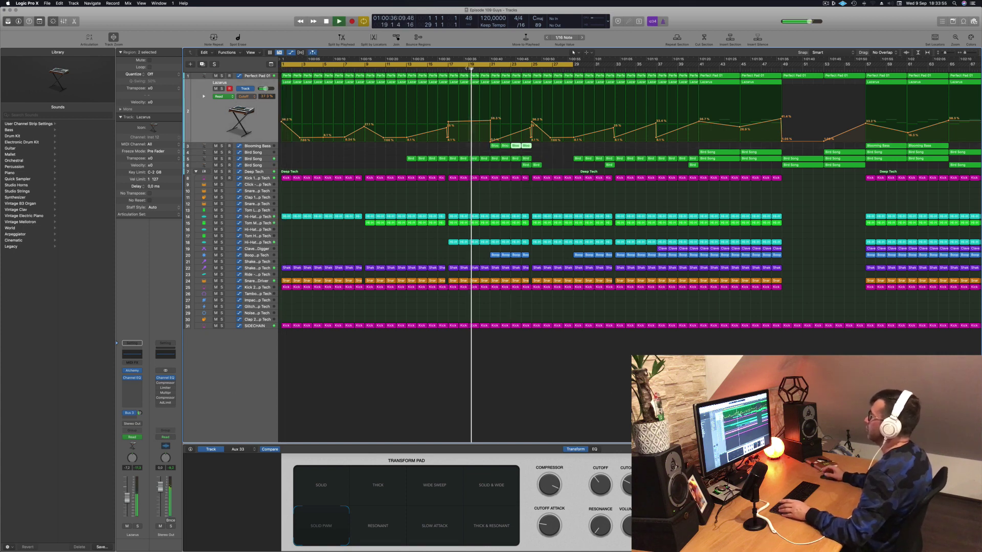
Reshape the Lazarus cutoff automation into one continuous rise from bar 21 to its peak at bar 25
scroll(495, 136, "up", 3)
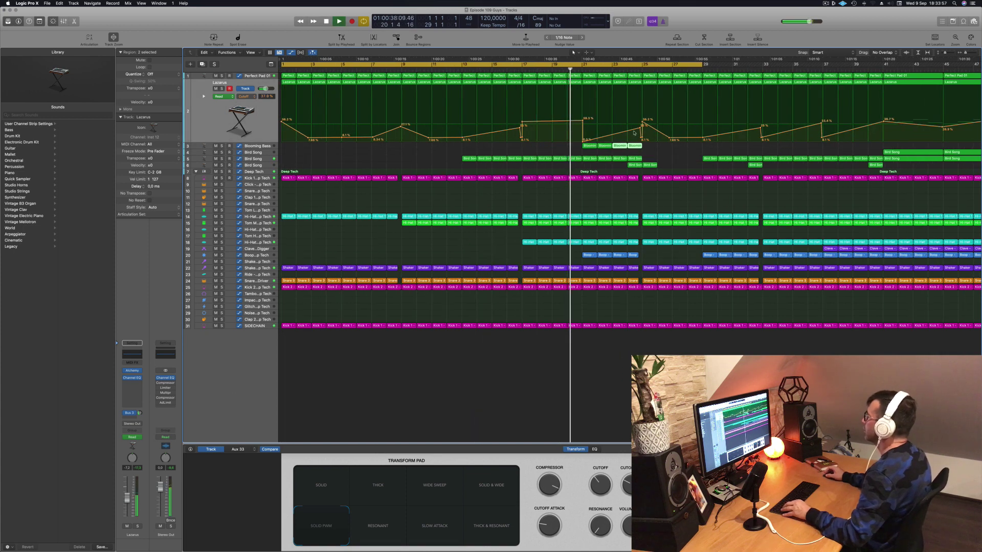
left_click_drag(642, 138, 639, 122)
key("super+Left")
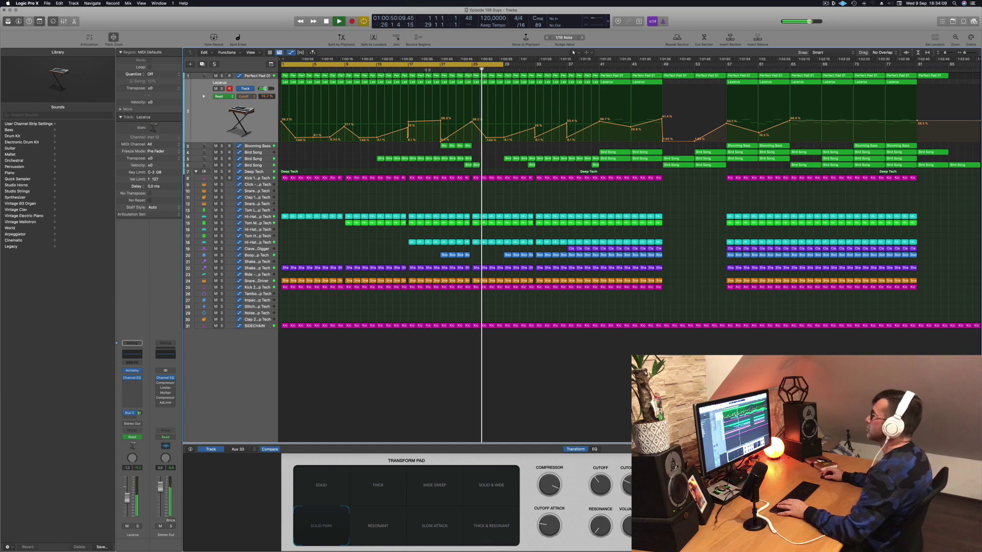
Copy the four one-bar Blooming Bass regions to bars 25–28 and bring up the filter automation of Bird Song track 5
left_click(436, 66)
left_click_drag(429, 146, 478, 152)
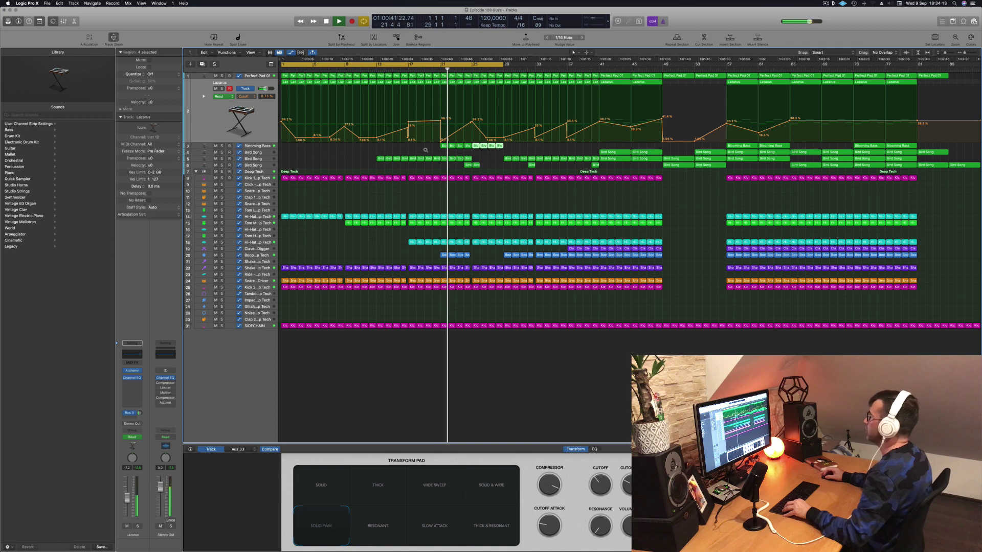
left_click(264, 161)
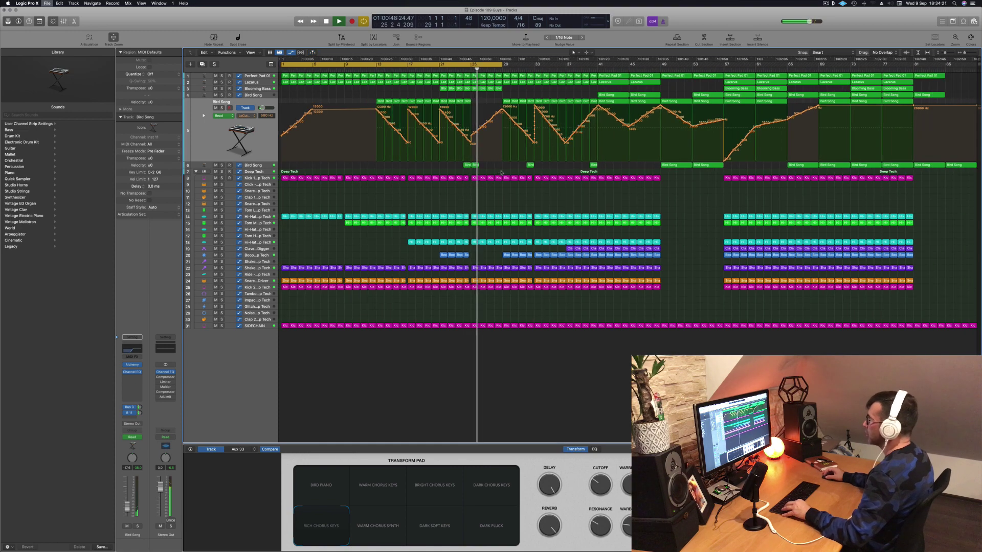
scroll(503, 94, "up", 5)
scroll(503, 94, "down", 5)
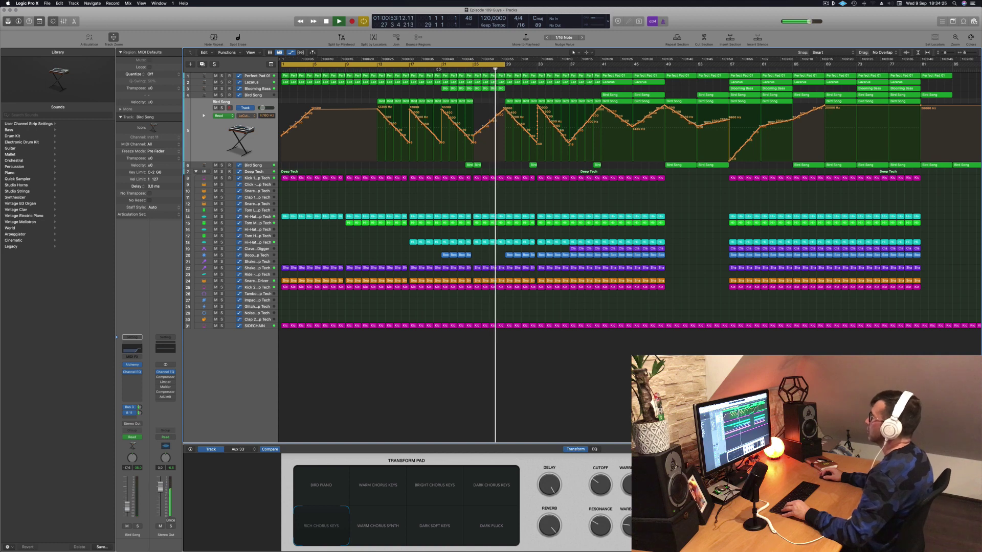
On percussion track 20, clear the regions at bars 21–24 and copy the four regions from bar 29 to bar 25
scroll(438, 69, "down", 1)
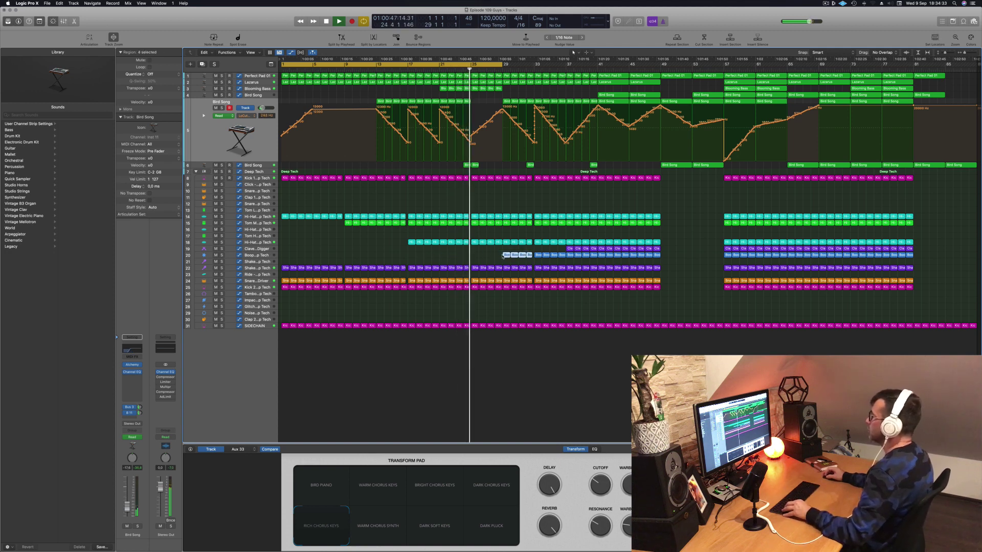
left_click_drag(505, 255, 475, 257)
scroll(476, 256, "right", 3)
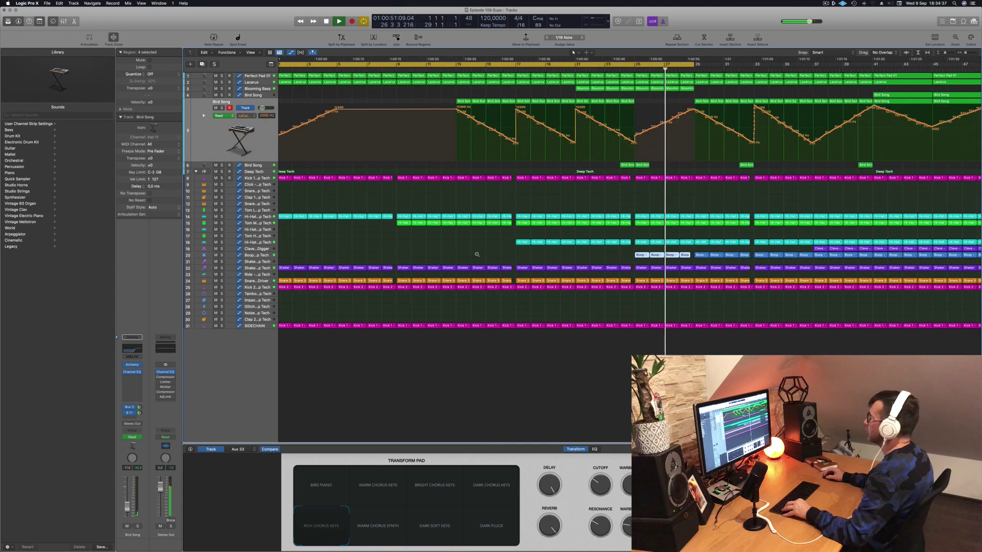
scroll(477, 255, "left", 3)
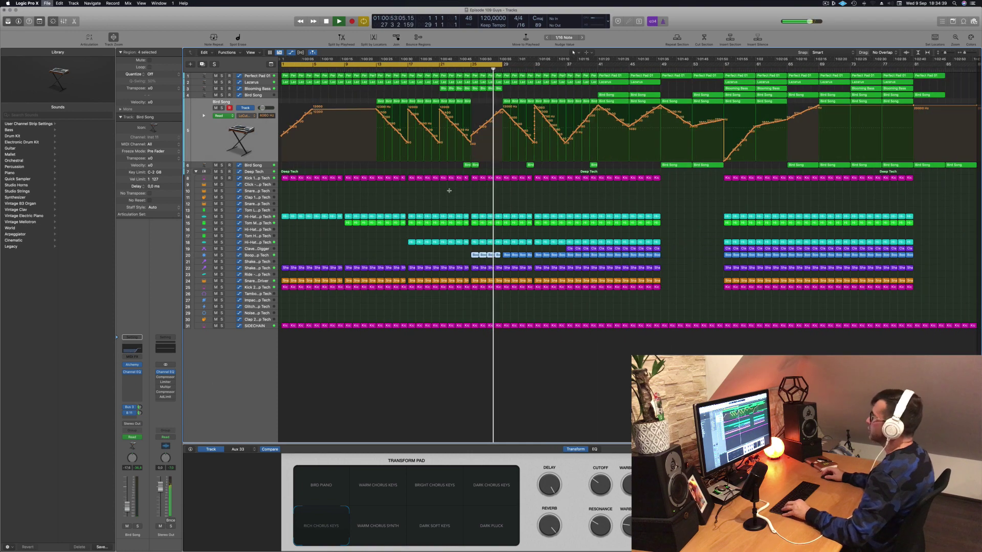
Play back from bar 21 towards bar 29 to review the bass and percussion changes
scroll(416, 82, "right", 1)
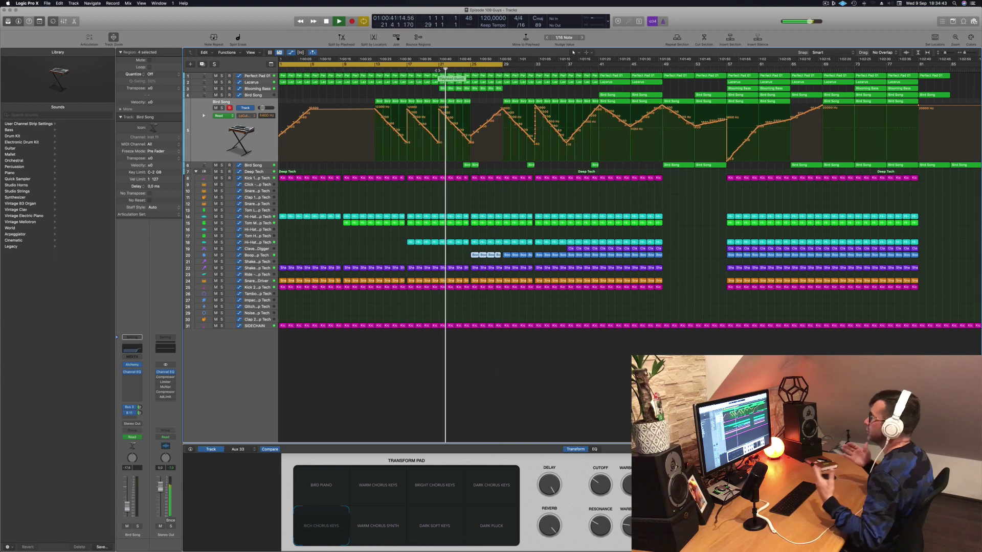
scroll(491, 128, "up", 2)
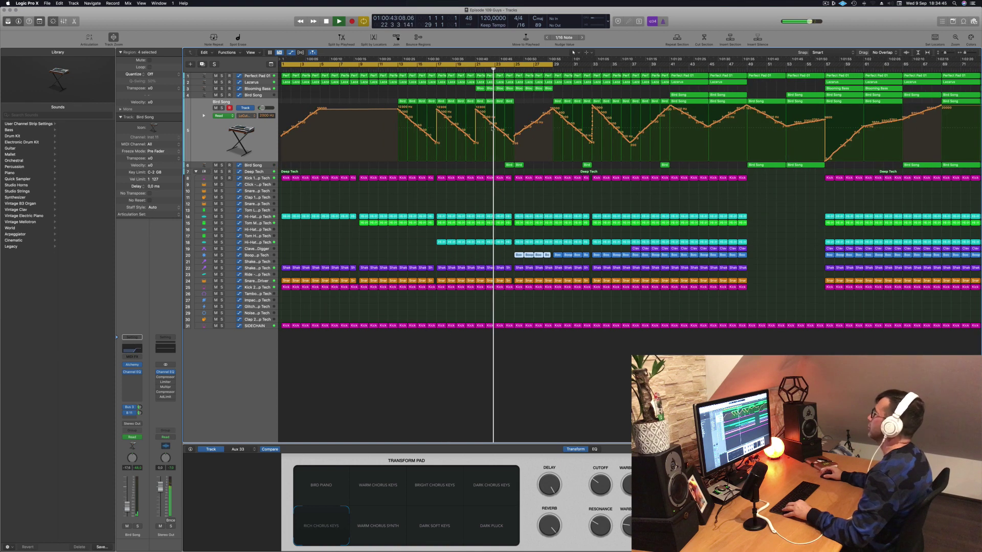
scroll(492, 128, "down", 2)
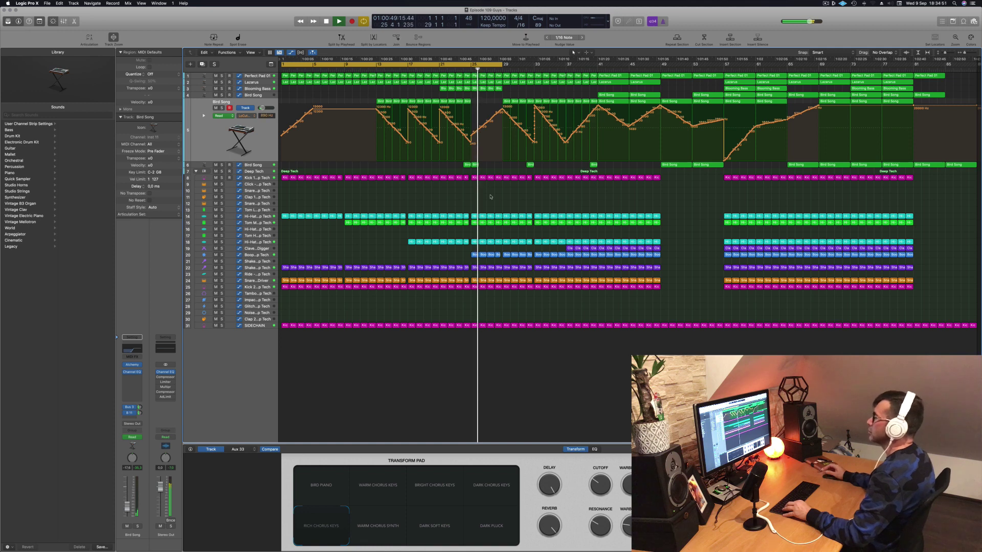
scroll(511, 200, "up", 2)
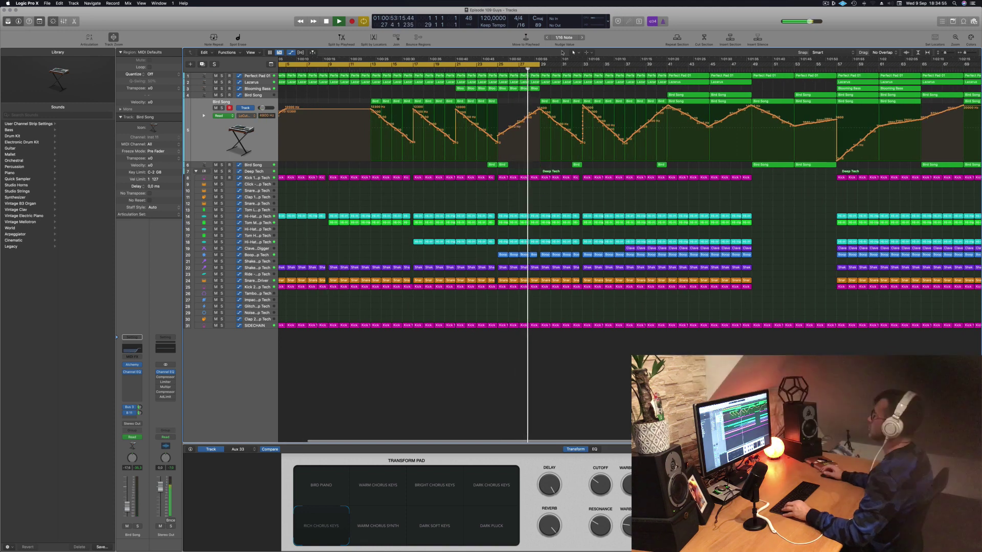
scroll(573, 58, "down", 1)
scroll(522, 67, "down", 2)
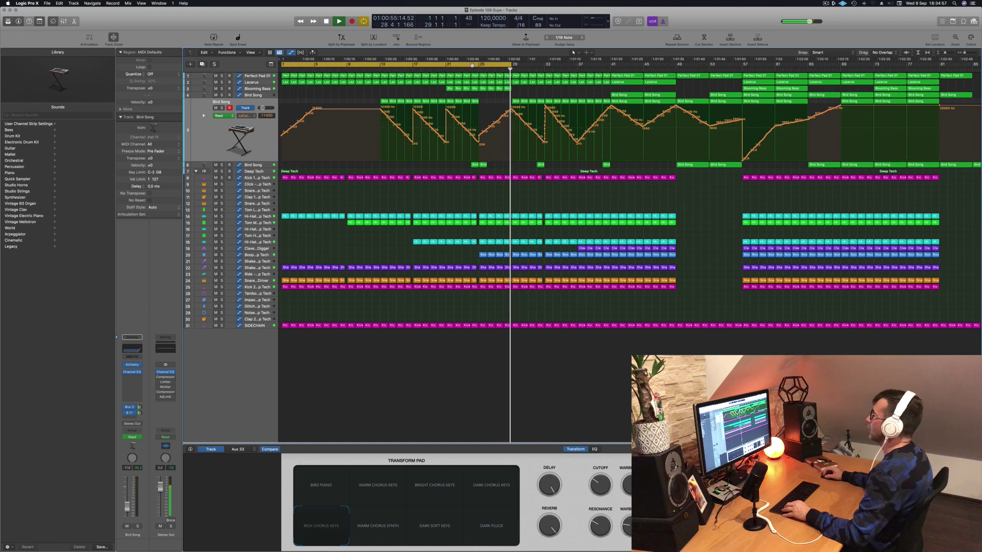
Extend the cycle range's end to bar 37
left_click_drag(511, 65, 577, 69)
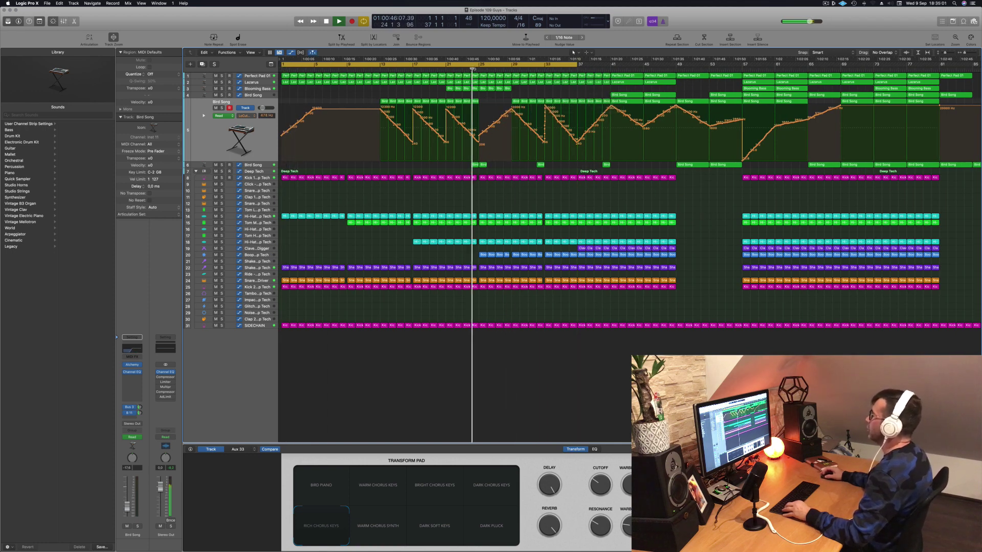
scroll(498, 147, "up", 5)
scroll(415, 91, "down", 5)
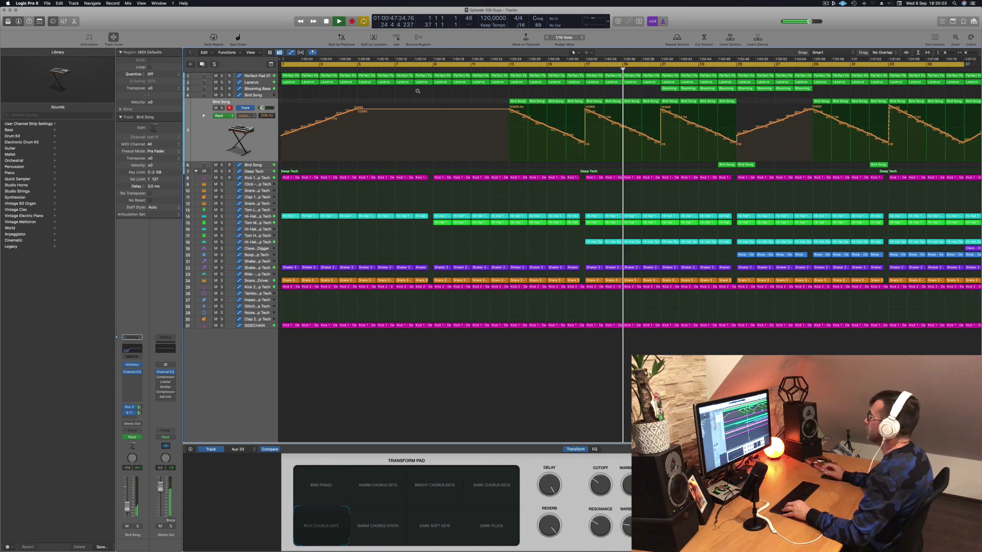
Lower the Perfect Pad 01 cutoff automation at bar 29 while playing back from just before bar 25
left_click(256, 76)
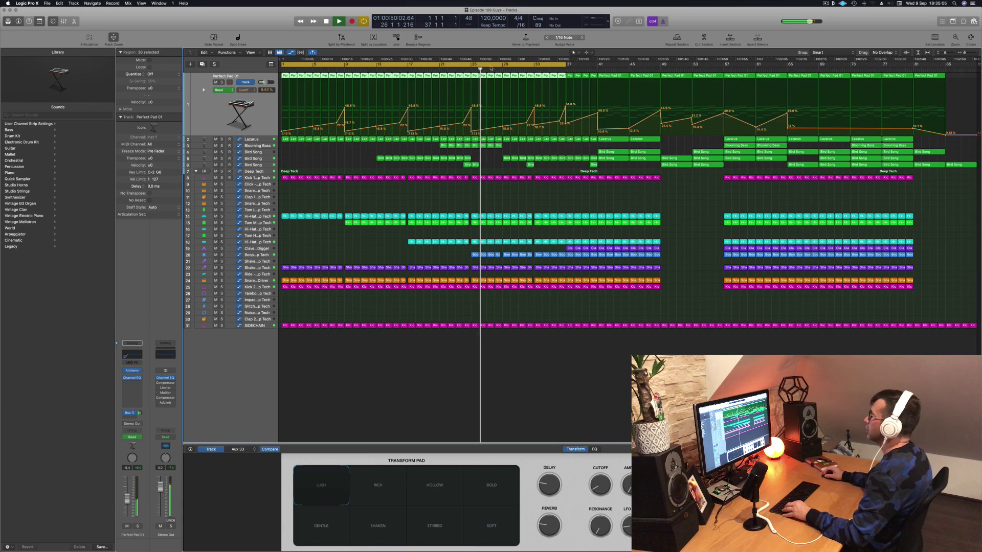
left_click(460, 69)
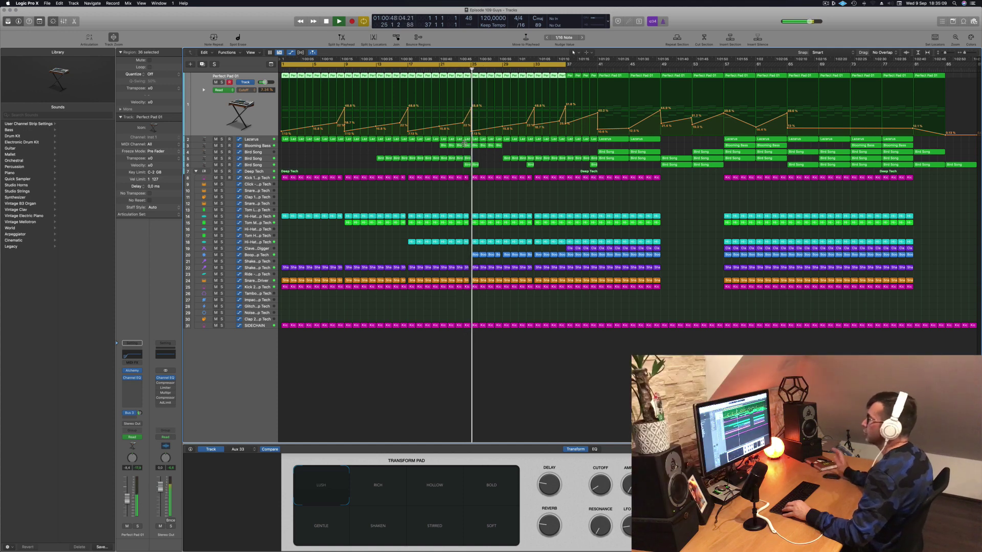
left_click_drag(503, 129, 503, 134)
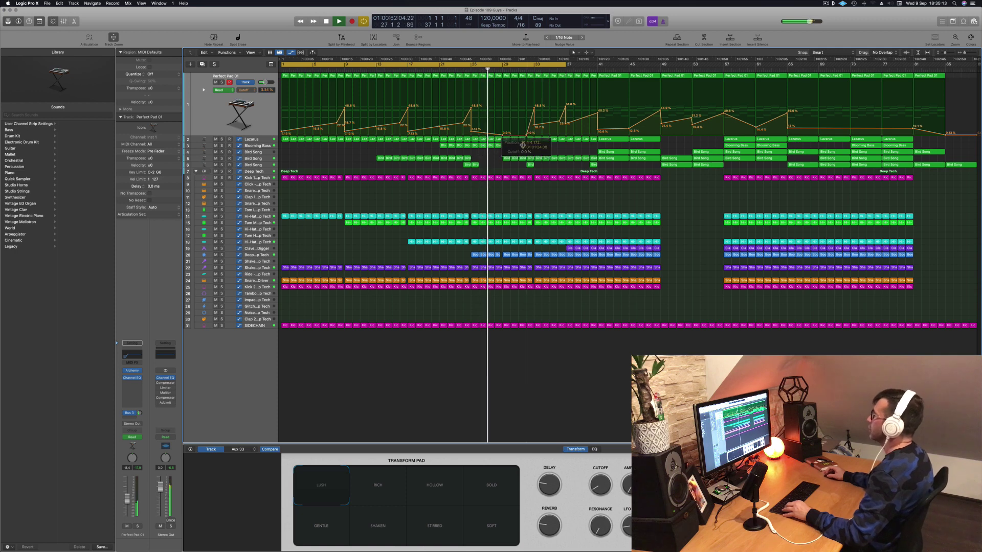
scroll(503, 161, "up", 2)
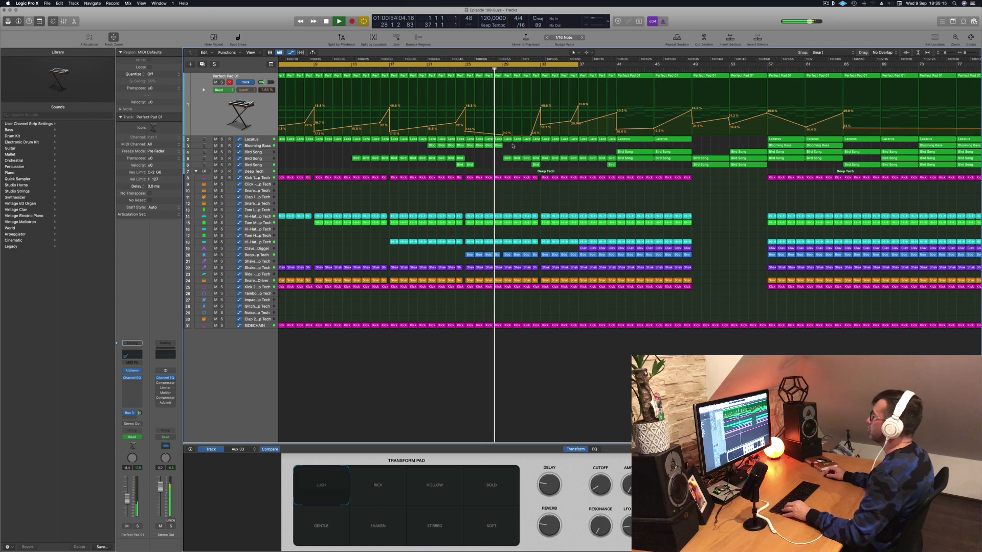
Copy the four Blooming Bass regions from bar 25 to bar 29 and play back from around bar 30
left_click_drag(470, 145, 507, 148)
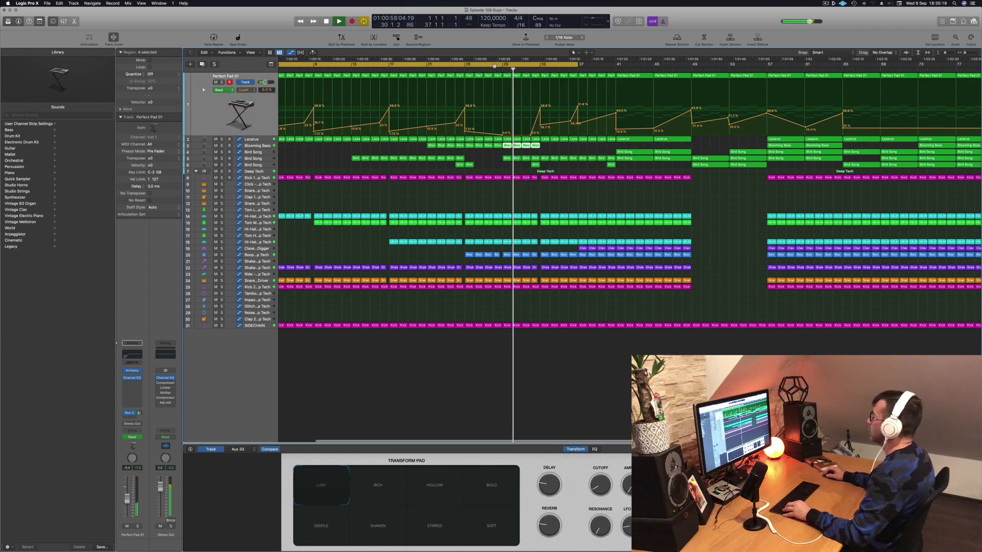
scroll(508, 147, "down", 2)
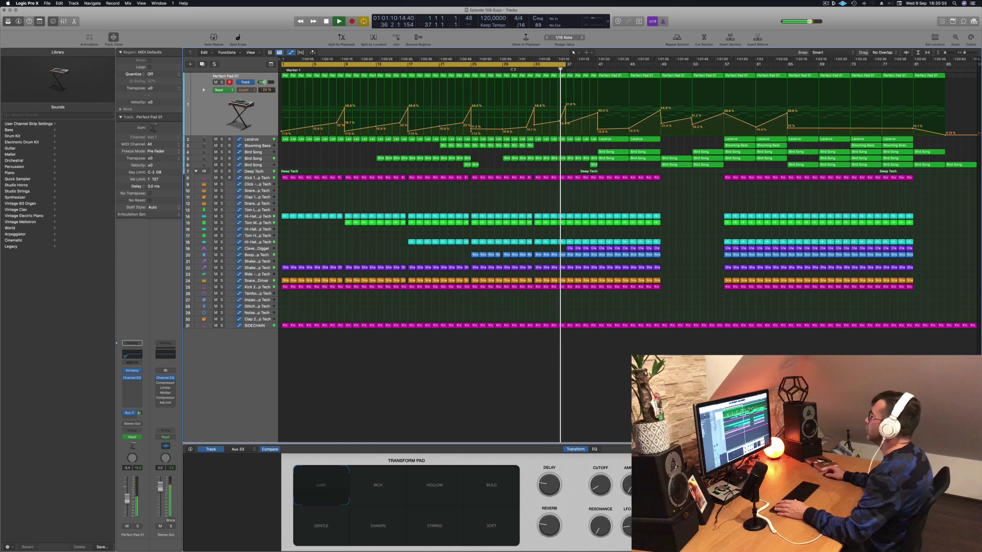
left_click(511, 69)
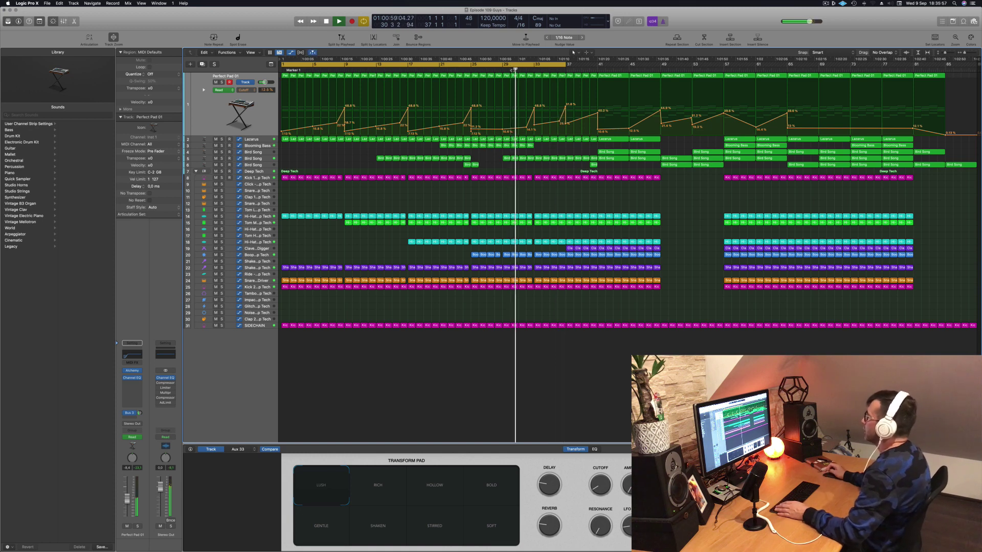
Shorten the cycle range's end to bar 33 and play back the passage from just before bar 25
left_click_drag(566, 65, 538, 67)
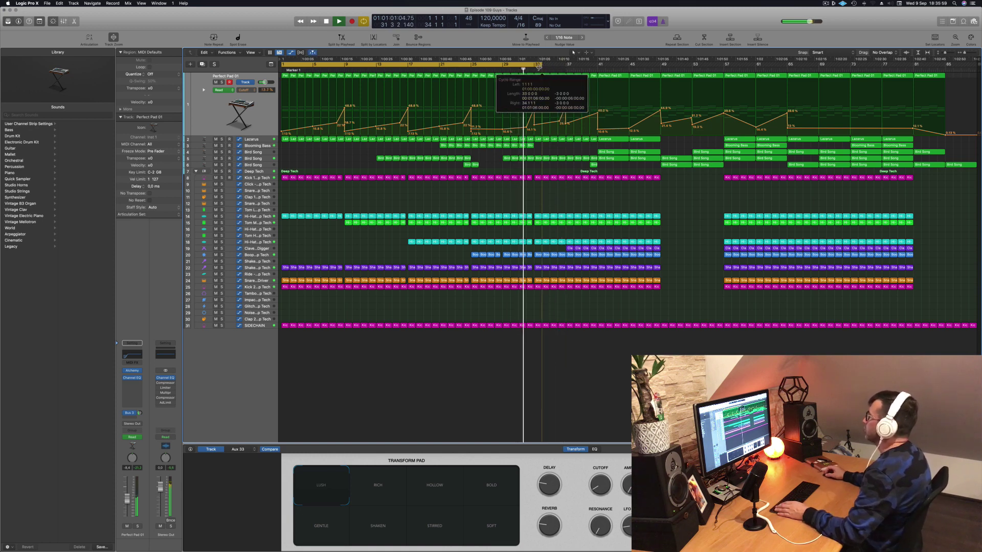
key("space")
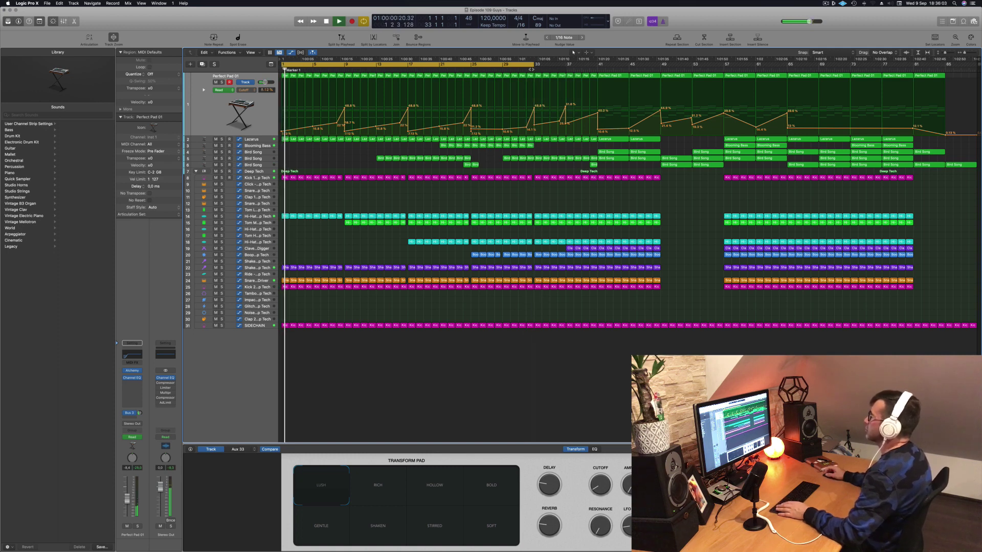
left_click(527, 68)
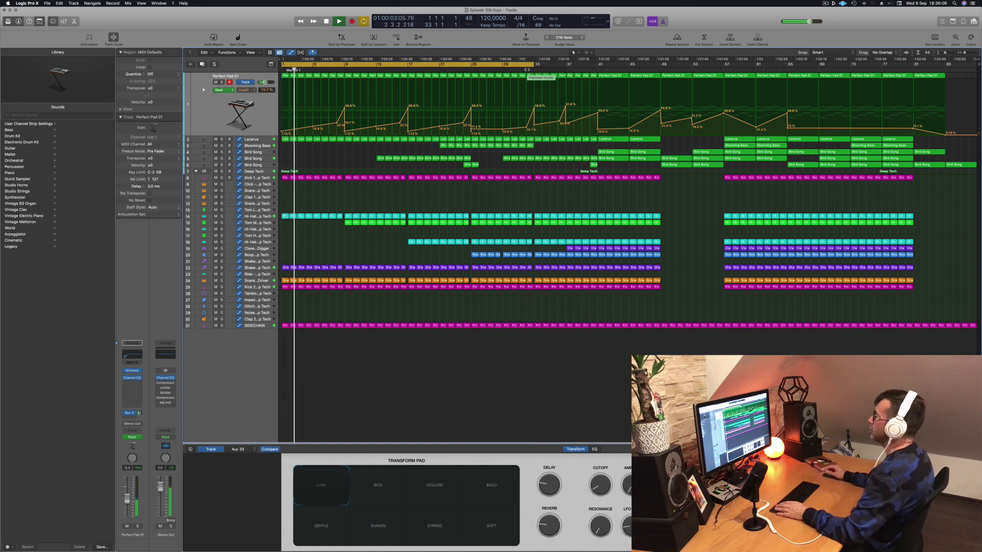
left_click(470, 68)
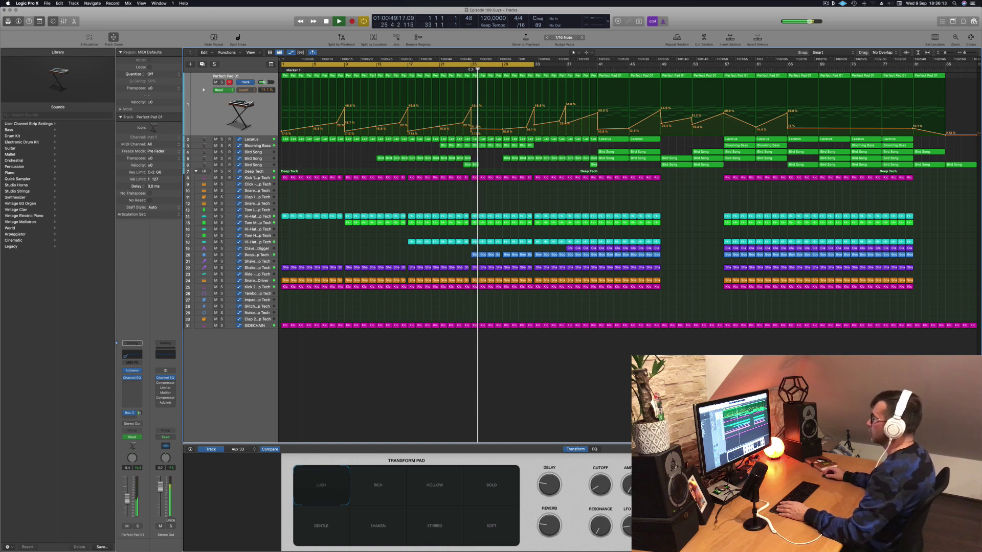
left_click(470, 68)
left_click(464, 68)
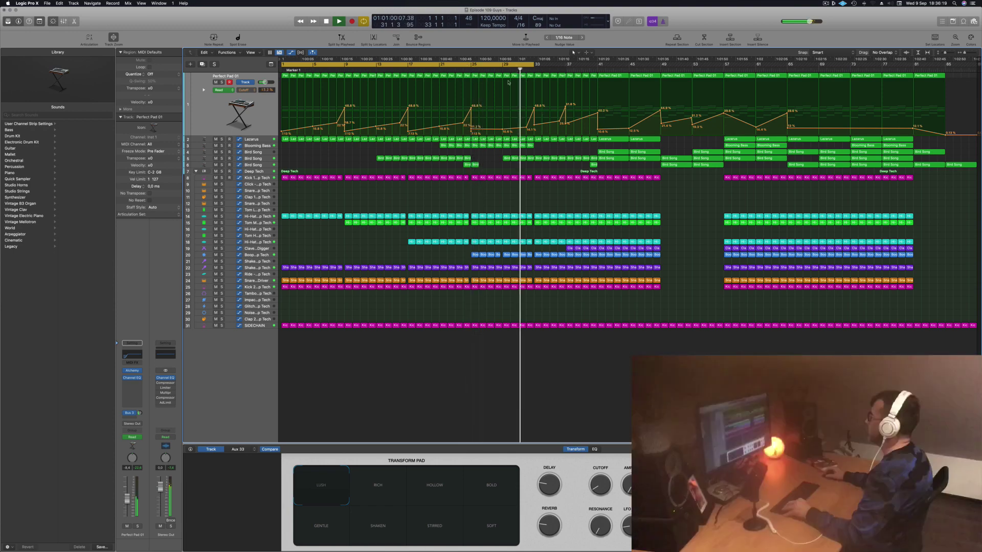
Extend the cycle range's end to bar 35 and lower the Perfect Pad 01 cutoff points on either side of the bar 33 spike
key("super+Right")
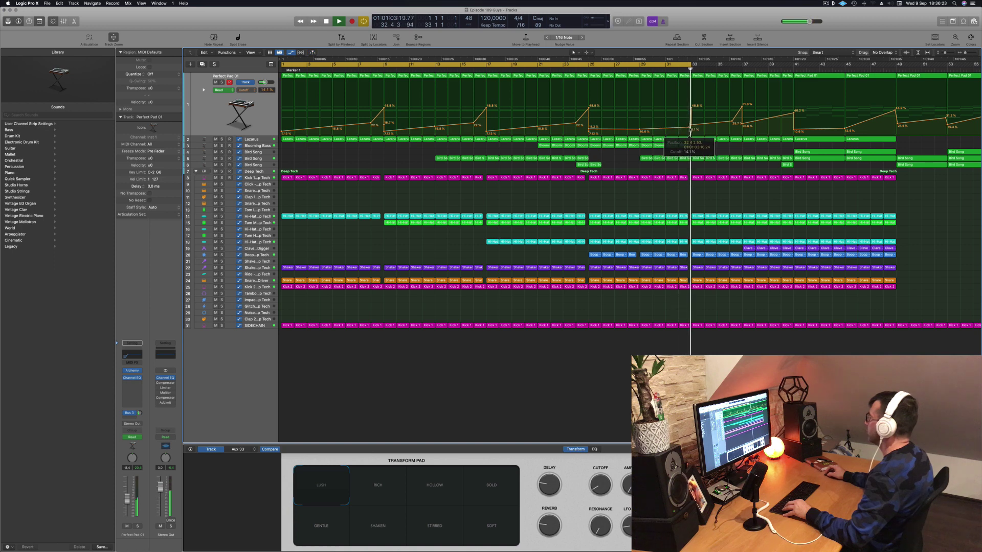
left_click(681, 68)
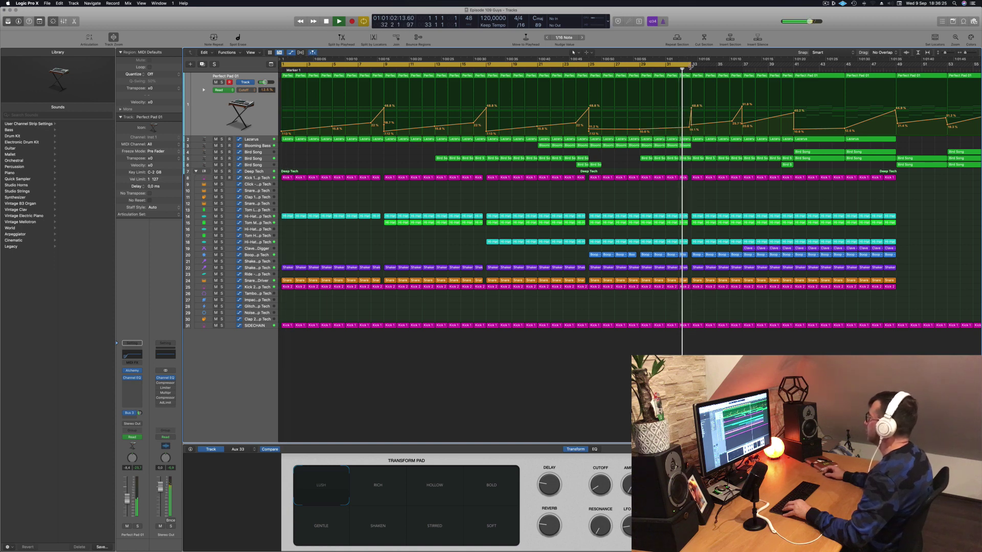
left_click_drag(690, 65, 719, 64)
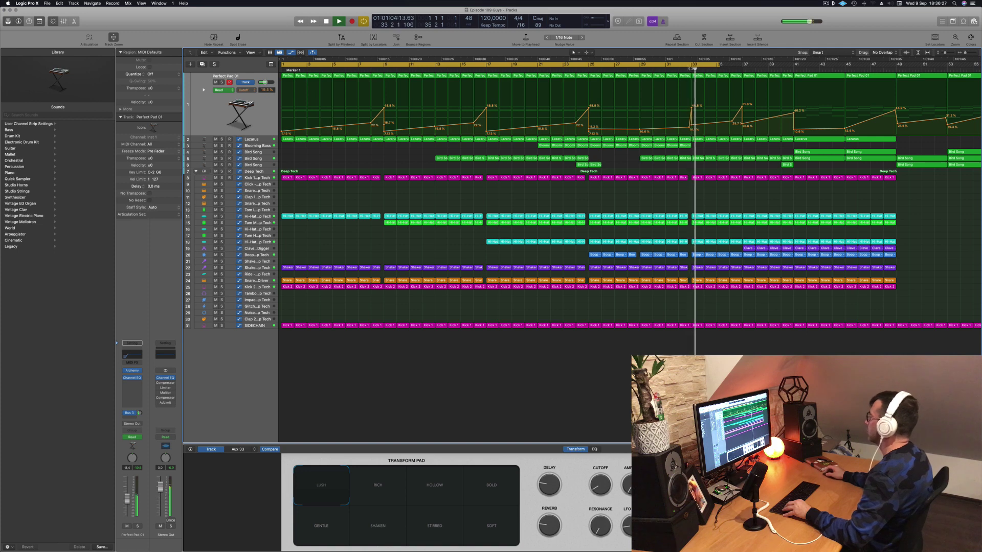
key("comma")
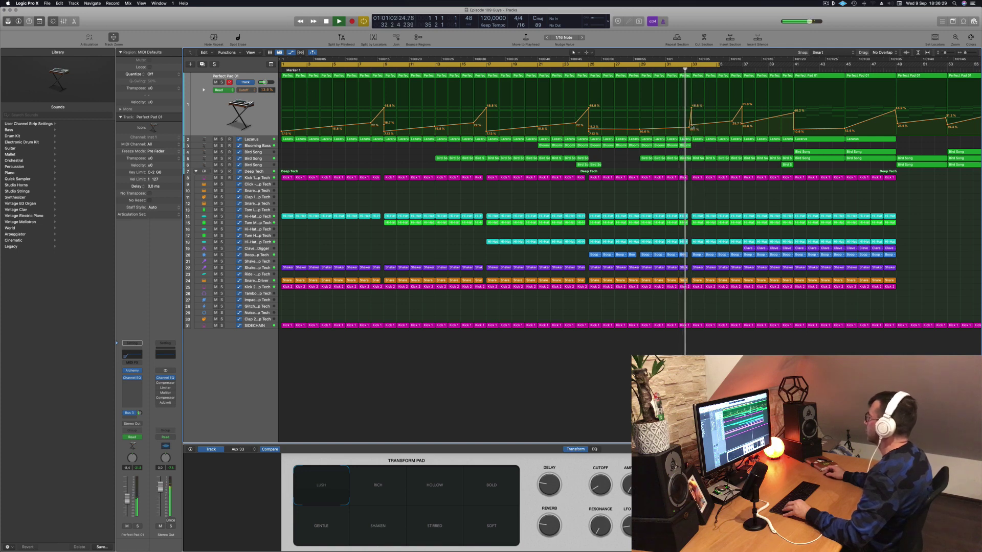
left_click_drag(691, 126, 691, 129)
key("super+Right")
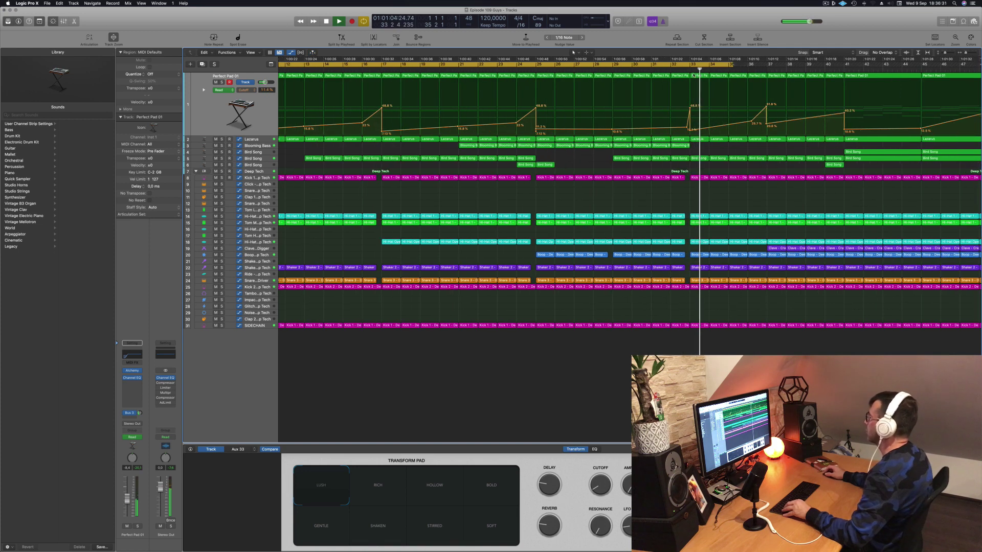
On the Lazarus track, shape a short cutoff automation spike at bar 33 that drops back to a low value
key("super+Left")
key("super+Left")
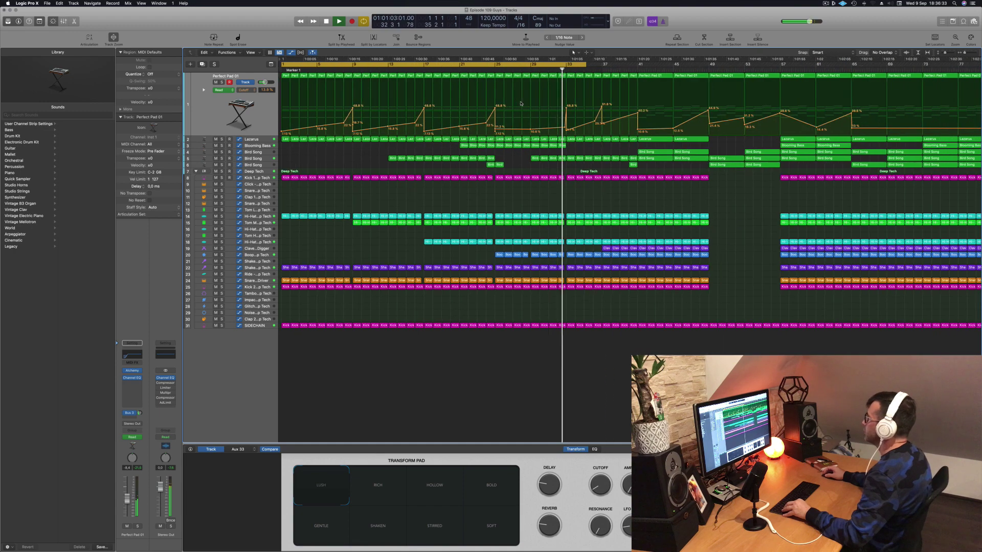
key("super+Left")
key("comma")
key("comma")
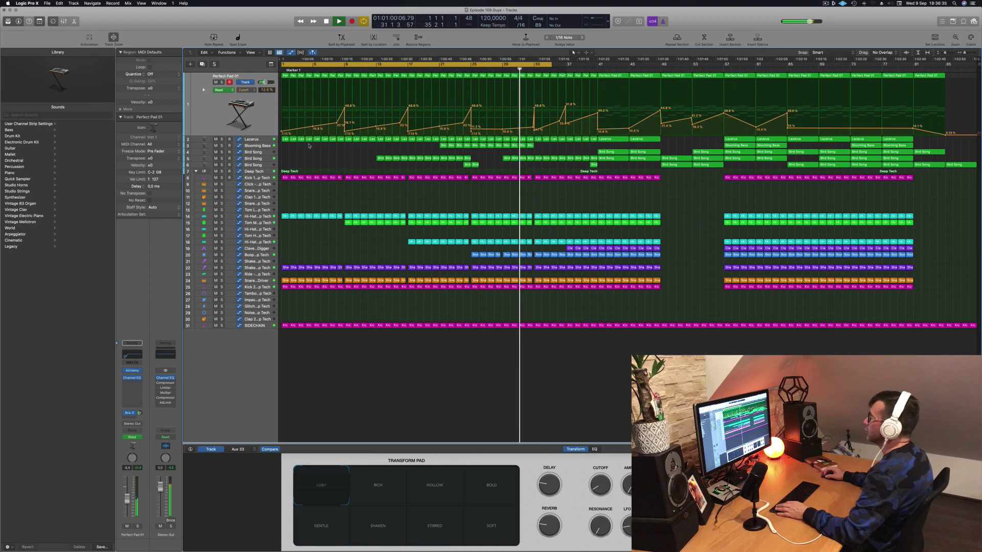
left_click(268, 142)
key("super+Right")
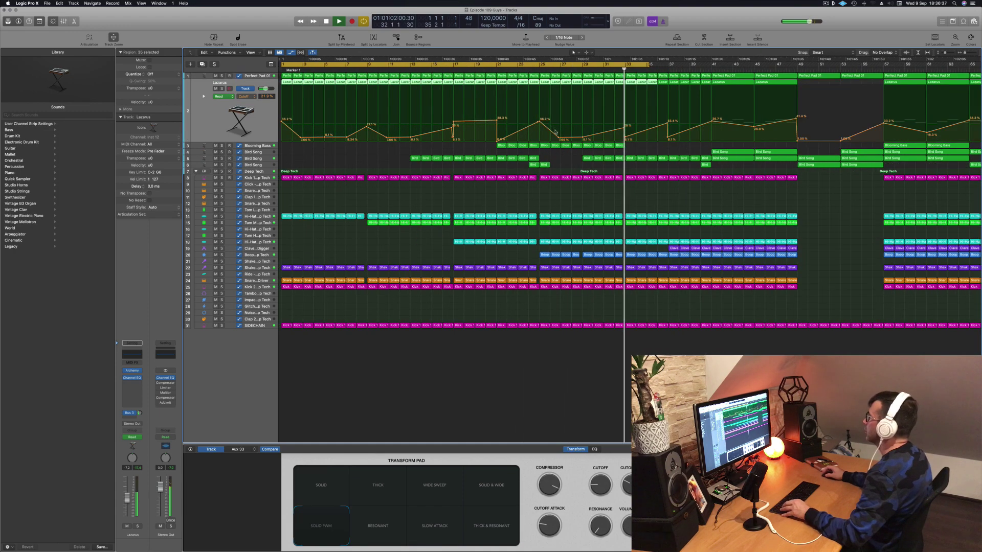
mouse_move(632, 134)
left_mouse_down()
mouse_move(636, 110)
mouse_move(638, 137)
left_mouse_up()
key("comma")
left_click(628, 70)
key("super+Left")
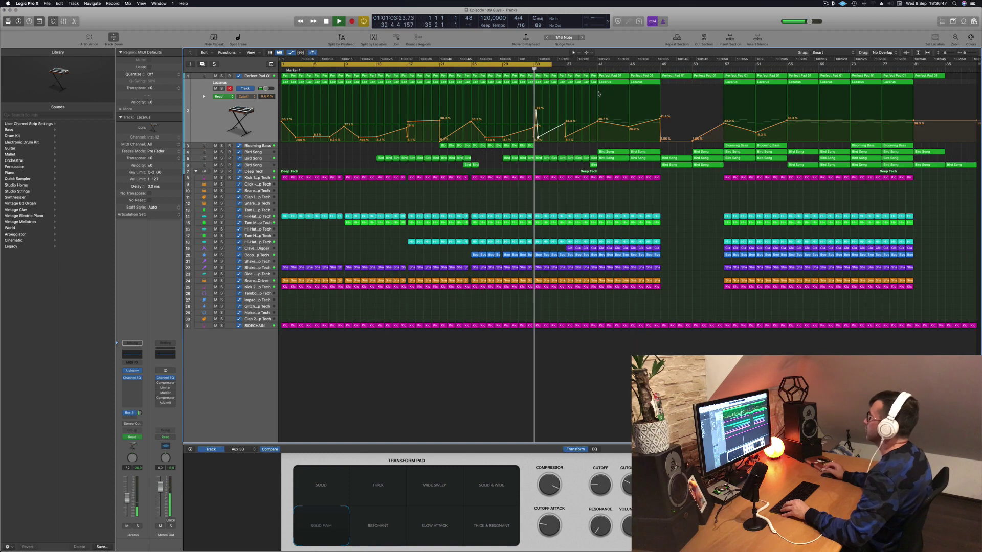
Shift the low Lazarus cutoff point that follows the bar 33 spike slightly later
key("comma")
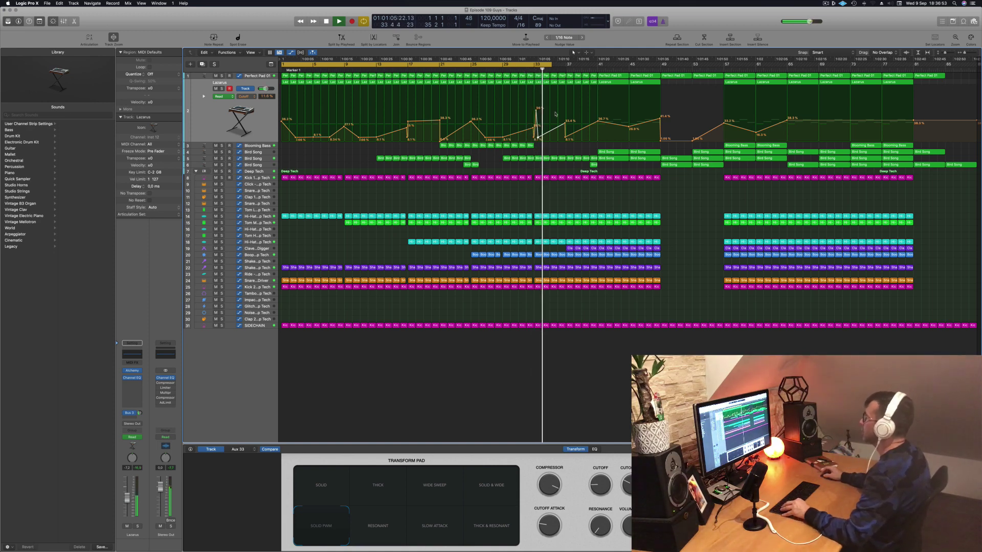
key("super+Right")
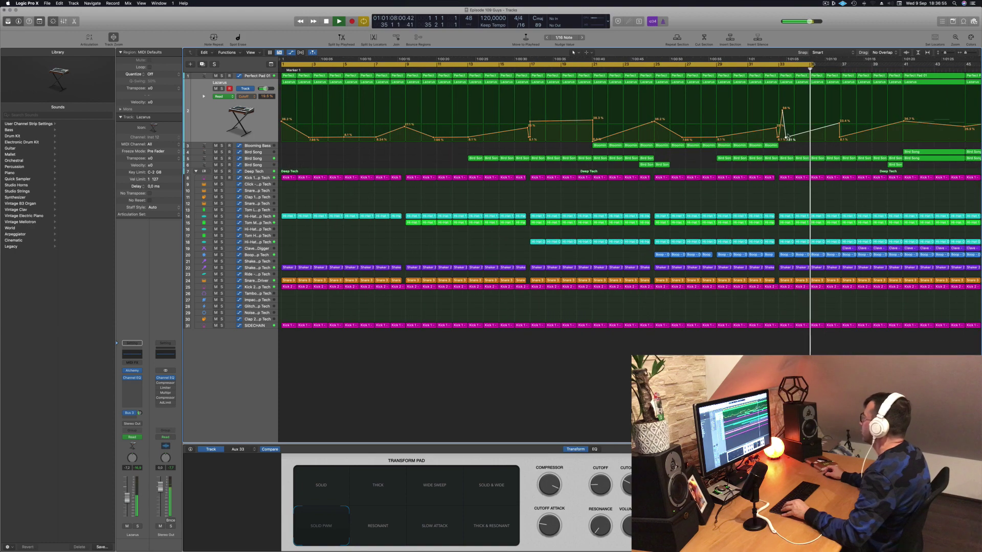
left_click_drag(785, 138, 788, 138)
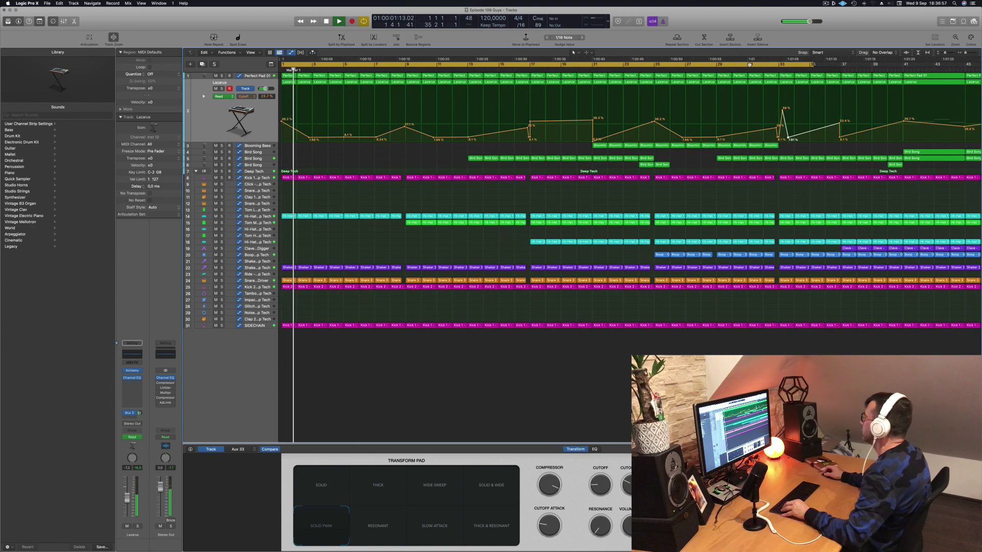
Set the cycle range to bars 31–35, play it back, and fine-tune the low Lazarus cutoff point after the bar 33 spike
left_click_drag(749, 64, 811, 70)
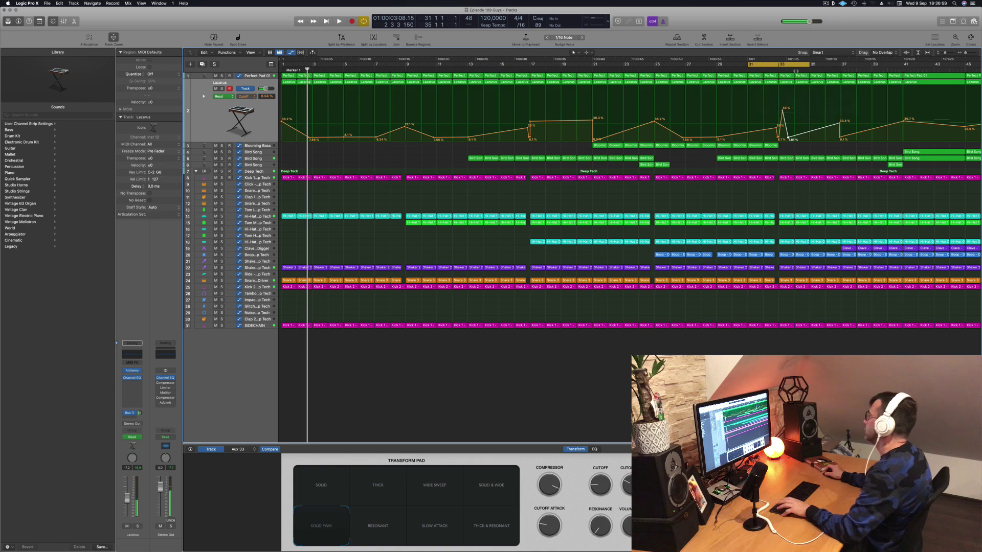
key("space")
key("space")
key("super+Right")
key("super+Right")
key("super+Left")
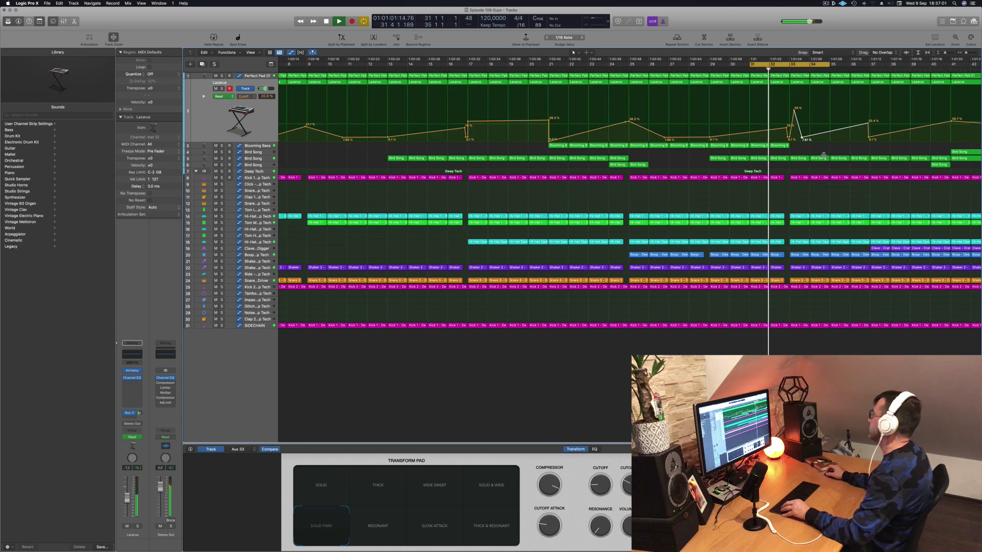
key("super+Left")
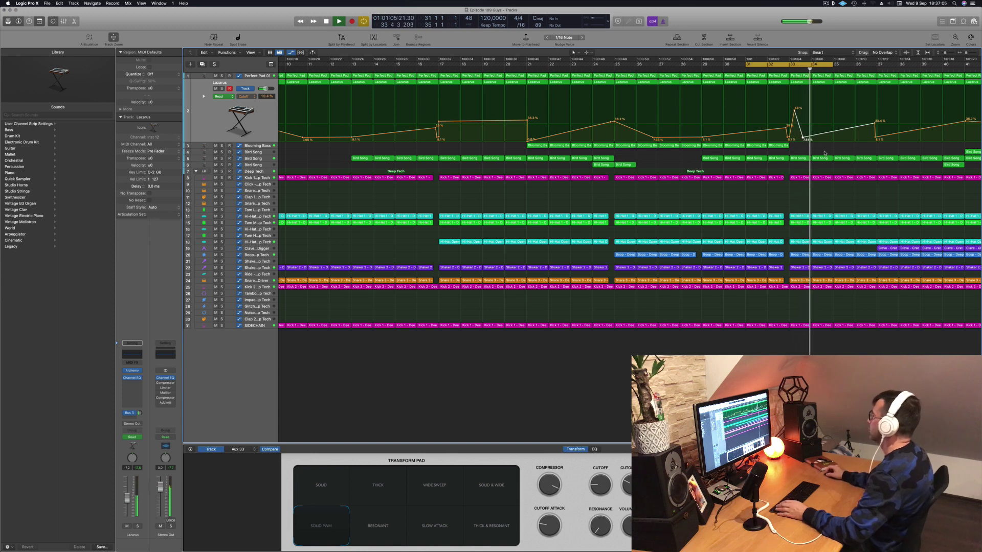
left_click_drag(803, 138, 801, 137)
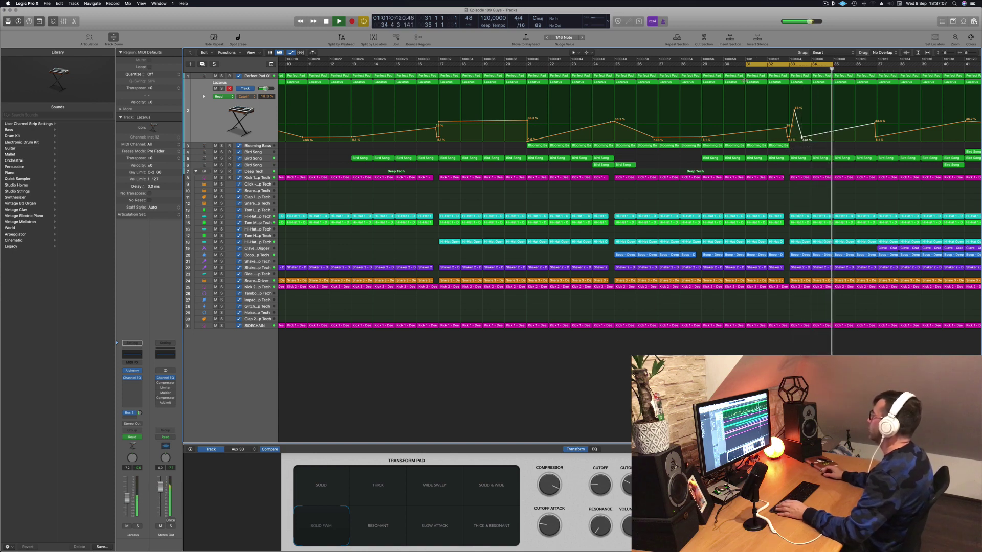
Copy the Blooming Bass region from bar 32 to bars 33 and 34
key("super+Left")
key("super+Left")
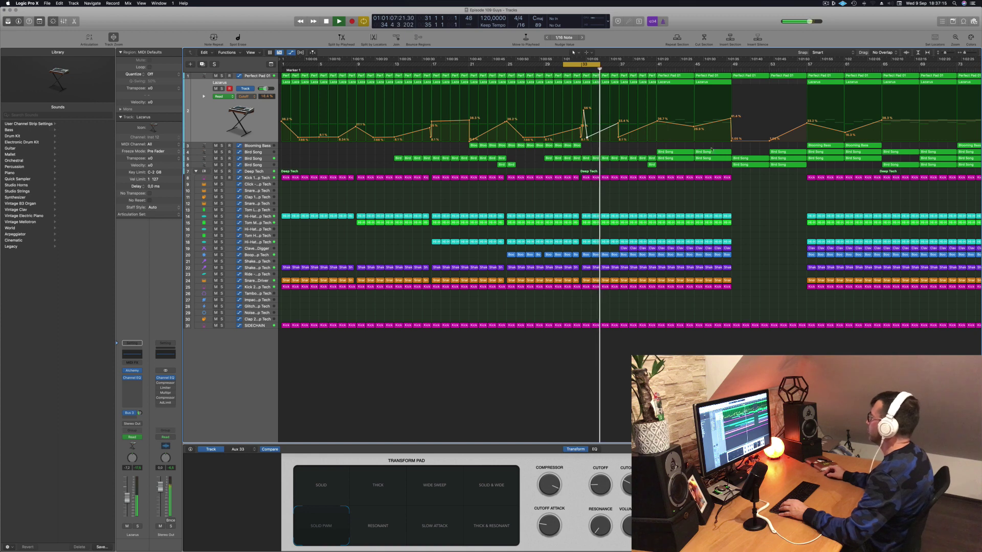
scroll(693, 152, "down", 2)
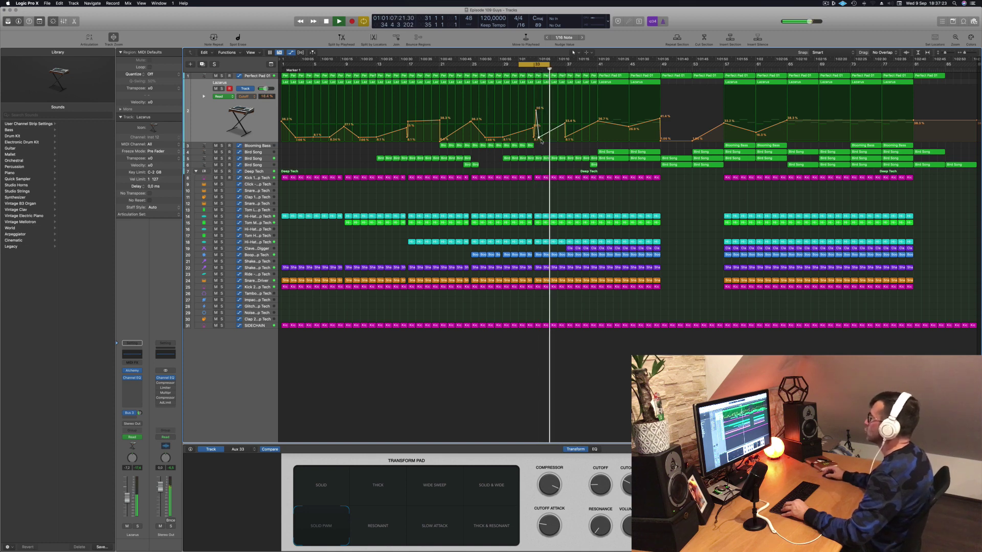
scroll(540, 144, "up", 2)
left_click_drag(533, 145, 542, 151)
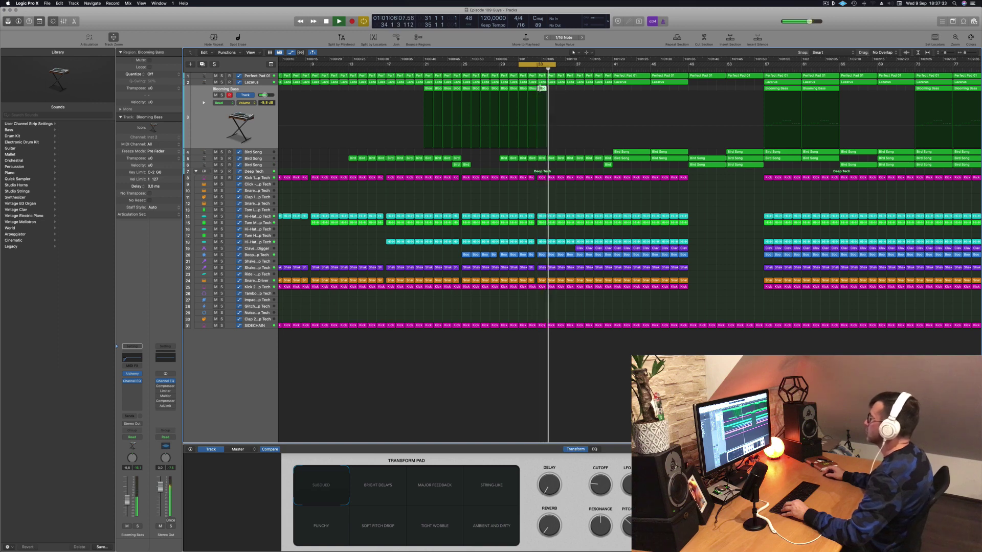
left_click_drag(547, 90, 552, 91)
Extend the cycle range's end to bar 37 and lower the Perfect Pad 01 cutoff point just before bar 37
scroll(559, 92, "down", 5)
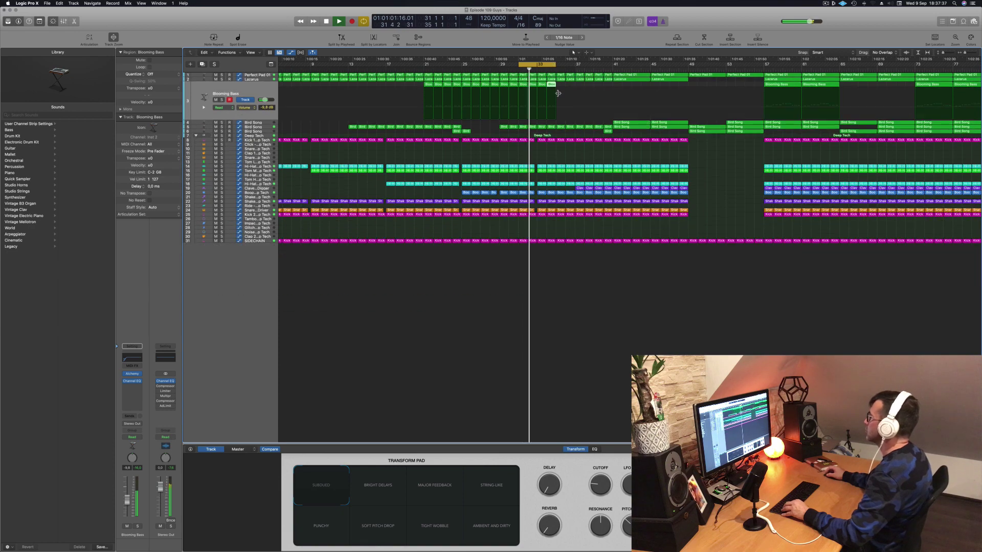
scroll(573, 96, "up", 2)
scroll(573, 96, "up", 6)
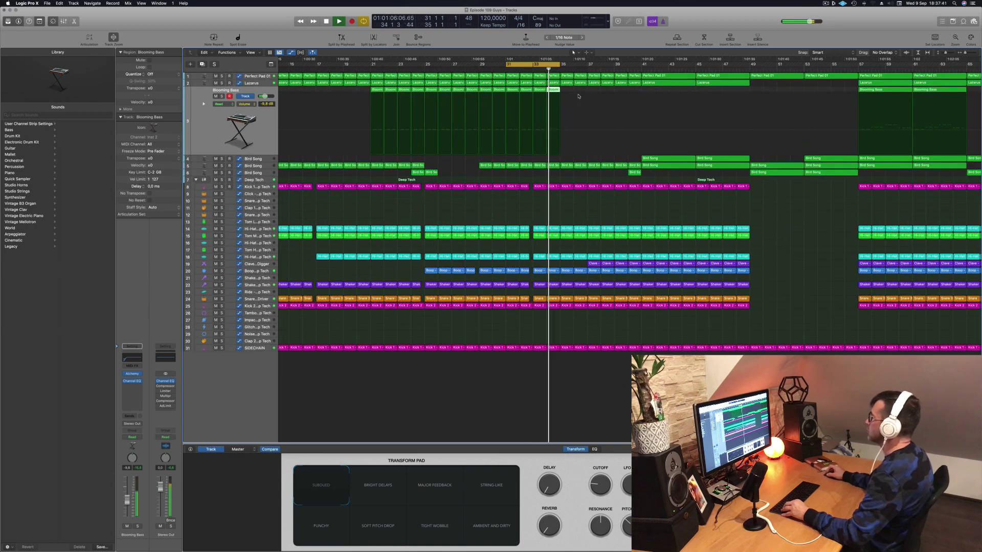
left_click(255, 78)
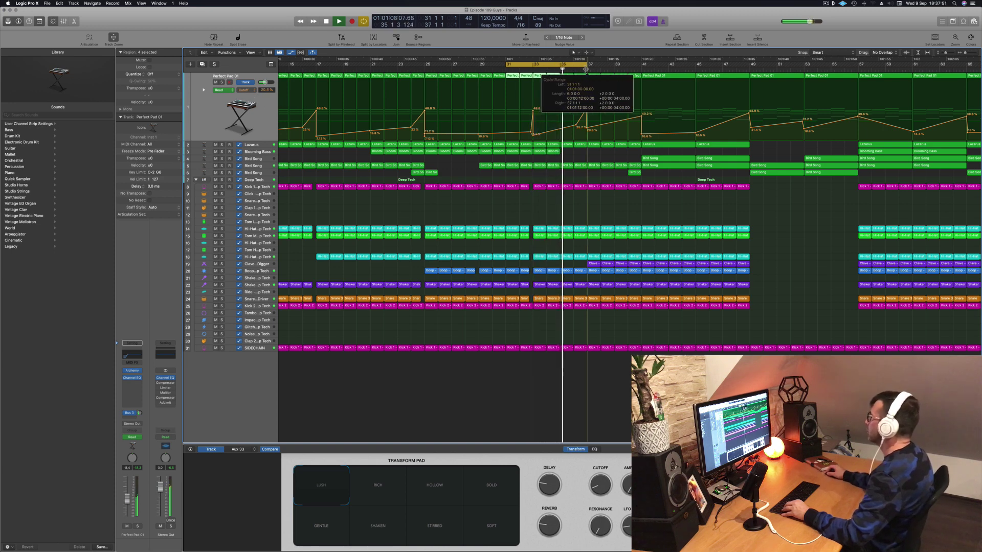
key("super+Left")
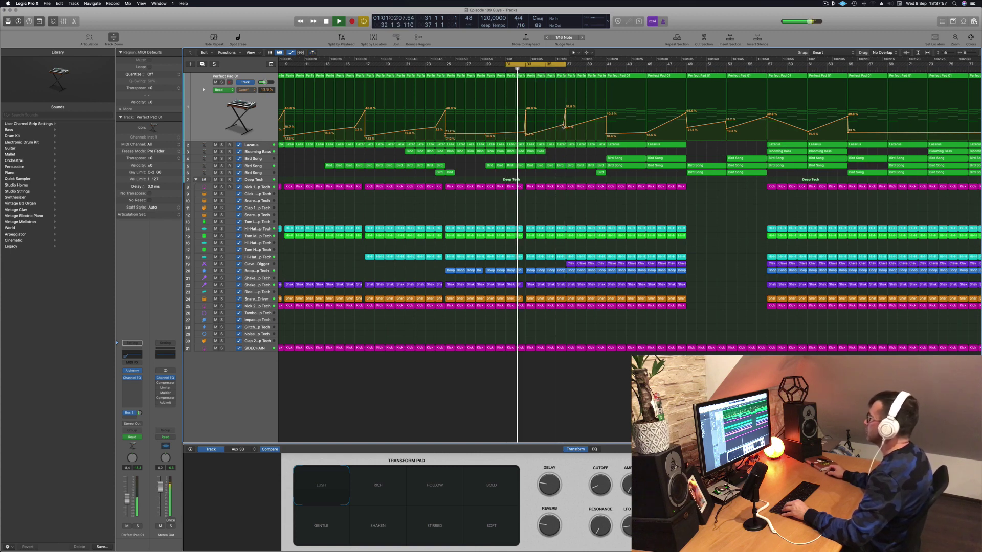
left_click_drag(563, 127, 563, 133)
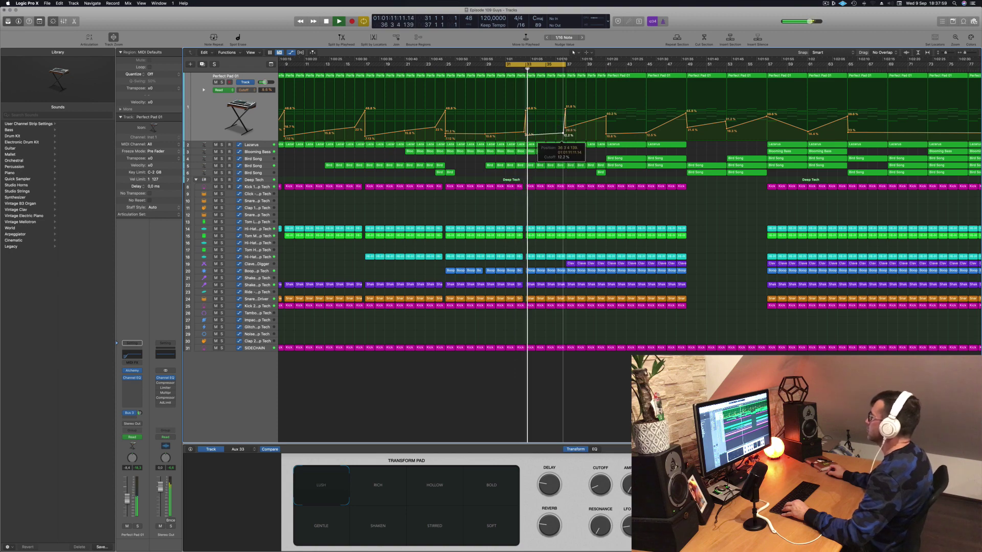
Shape a Lazarus cutoff spike at bar 37 that drops sharply around bar 38, and extend the cycle range's end to bar 40
left_click(264, 145)
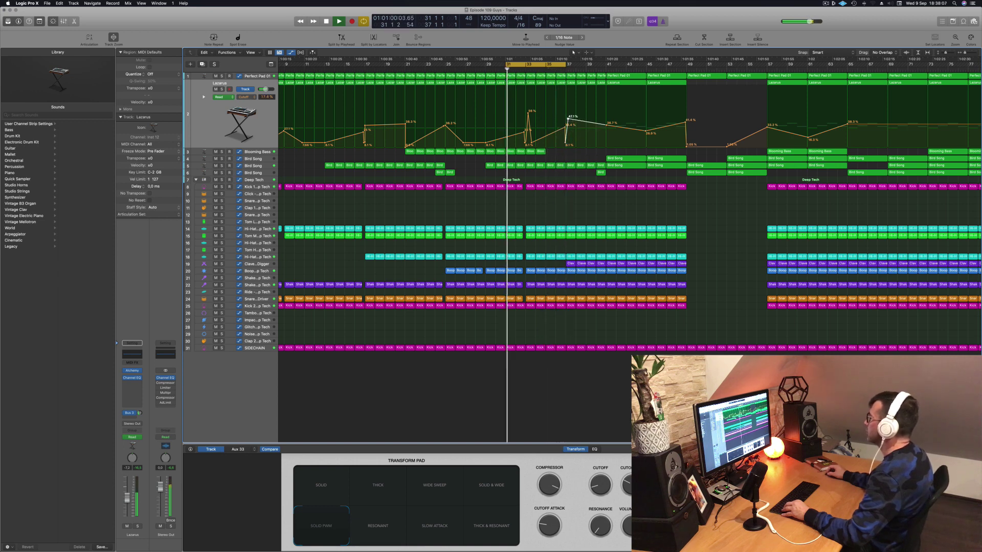
left_click_drag(567, 65, 598, 65)
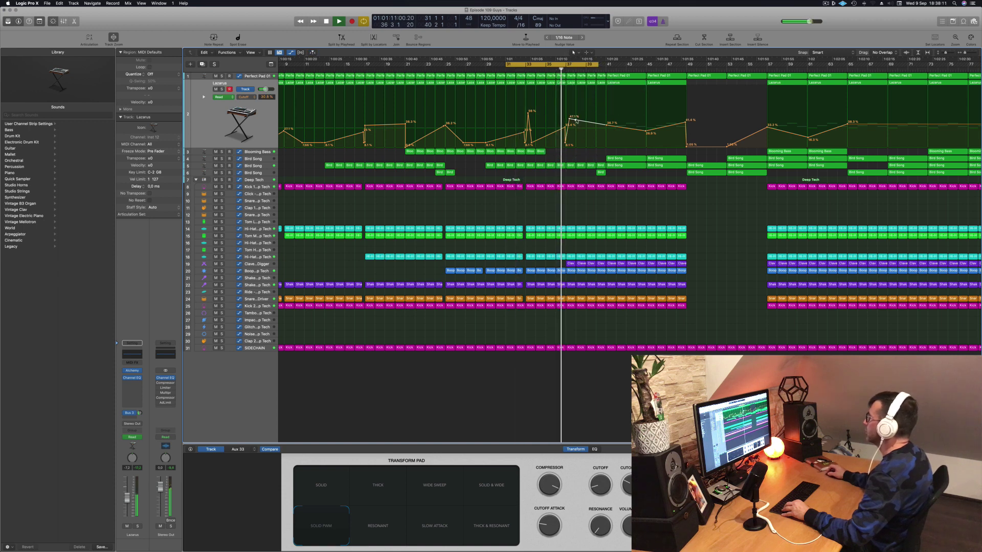
left_click_drag(577, 124, 576, 144)
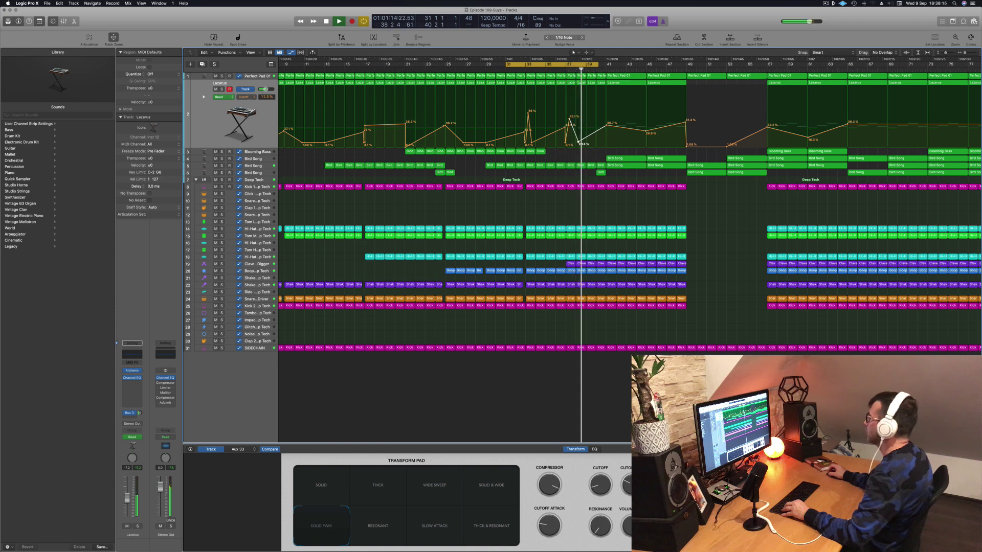
Audition the passage around bar 37, raise the Lazarus cutoff point there and nudge the low point just before it
left_click(557, 70)
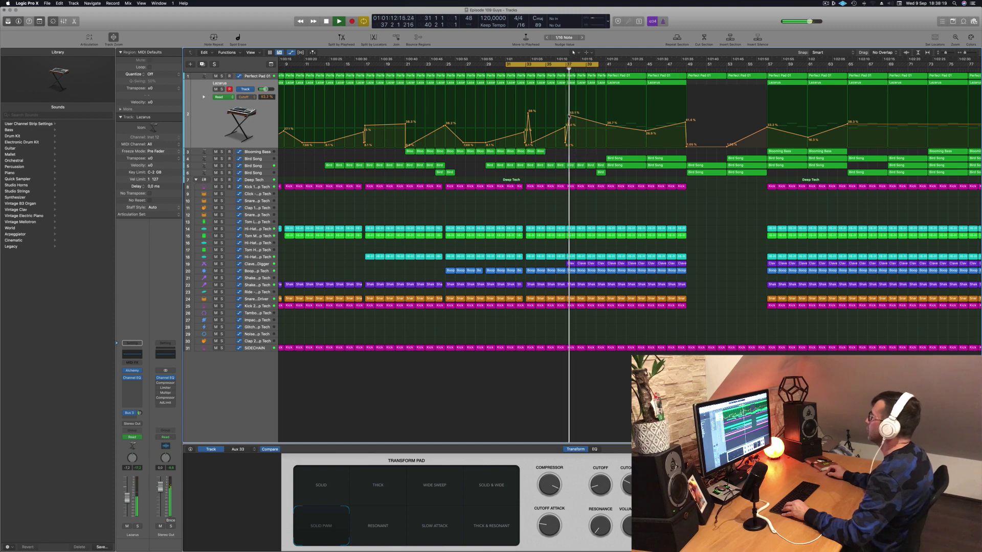
left_click_drag(569, 116, 569, 112)
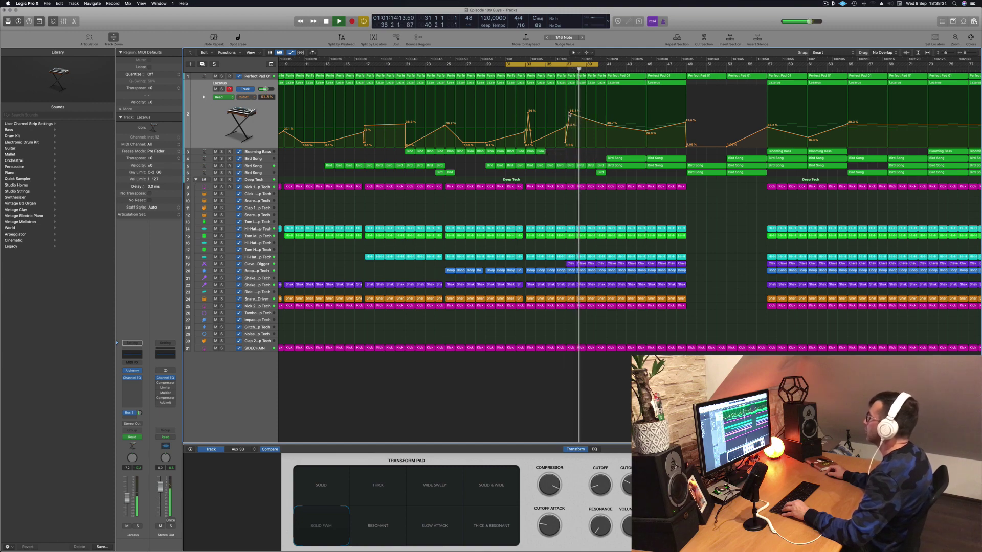
left_click(564, 67)
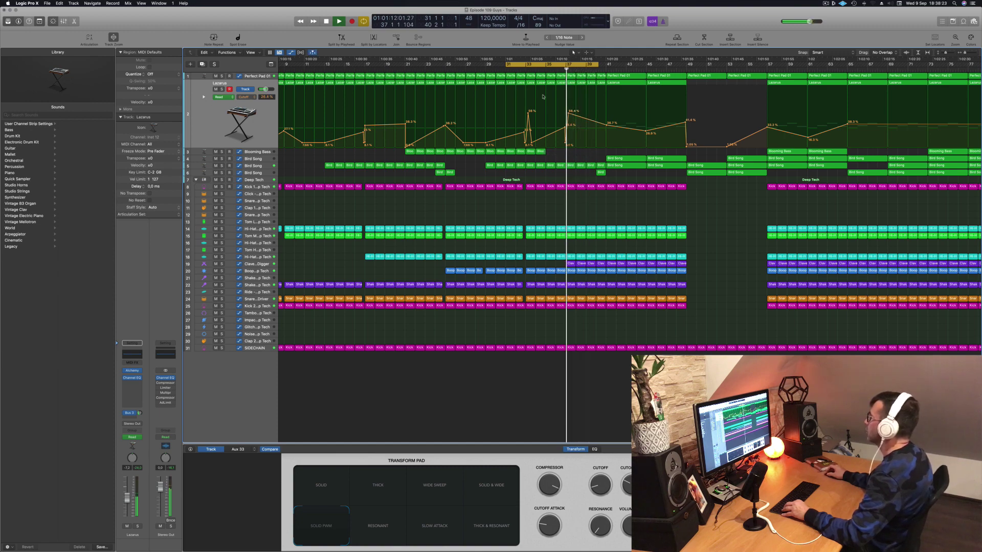
scroll(543, 97, "right", 5)
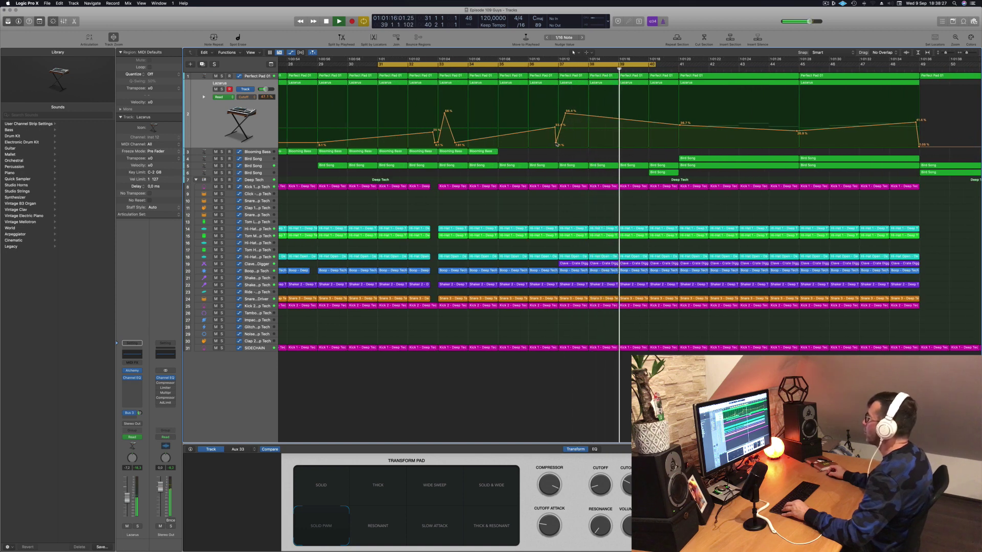
left_click_drag(556, 145, 559, 145)
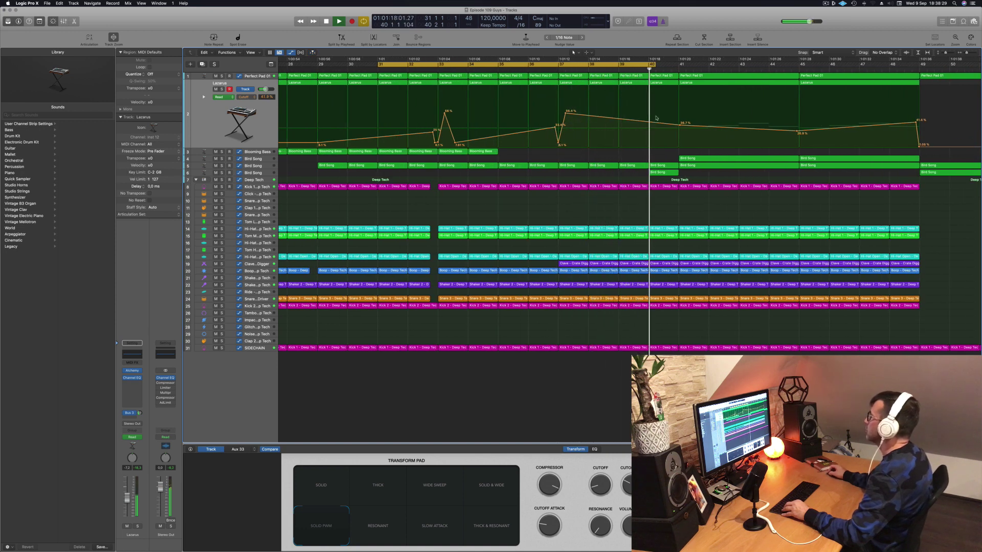
Extend the cycle range's end to bar 43 and save the project
left_click_drag(656, 64, 739, 65)
scroll(616, 103, "left", 5)
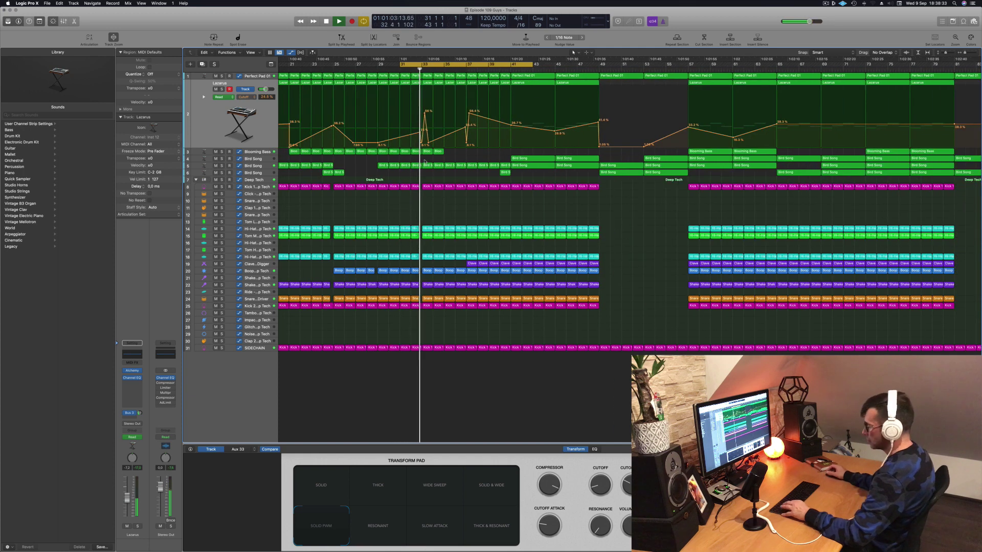
key("super+s")
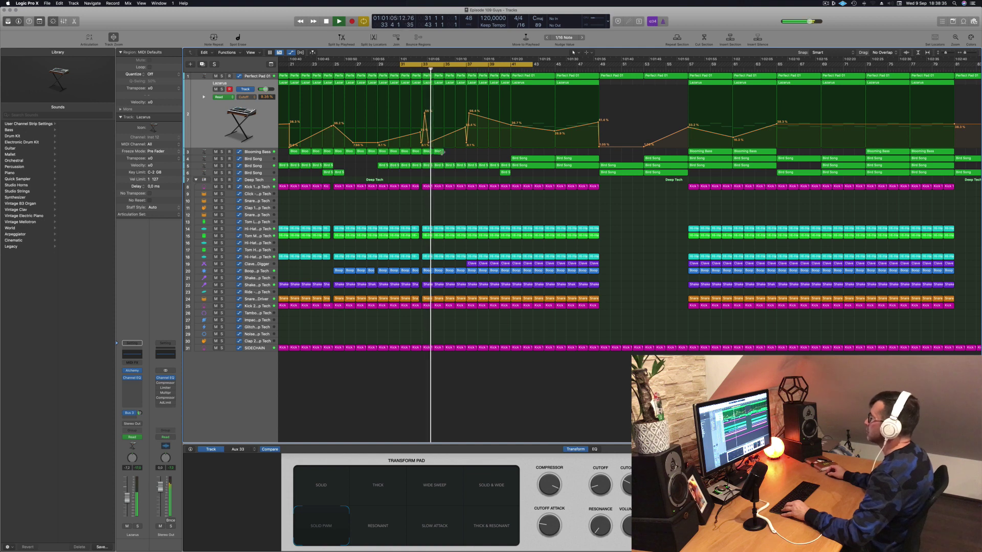
Copy the Blooming Bass regions to fill bars 35 through 40, and save the project
left_click_drag(453, 153, 495, 152)
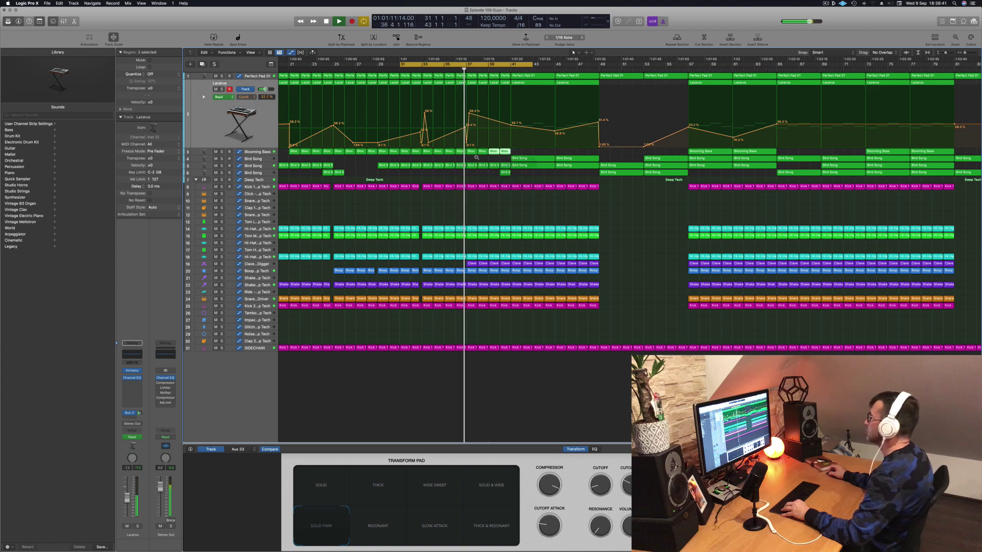
scroll(486, 156, "left", 3)
key("super+s")
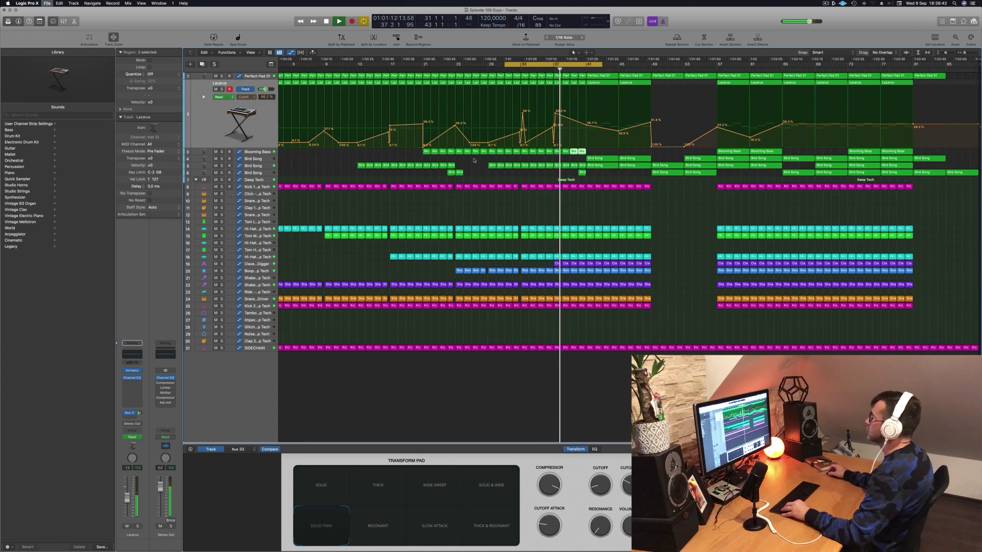
Add a new track with duplicate Lazarus settings, and slightly raise the Perfect Pad 01 cutoff point at bar 41
key("super+d")
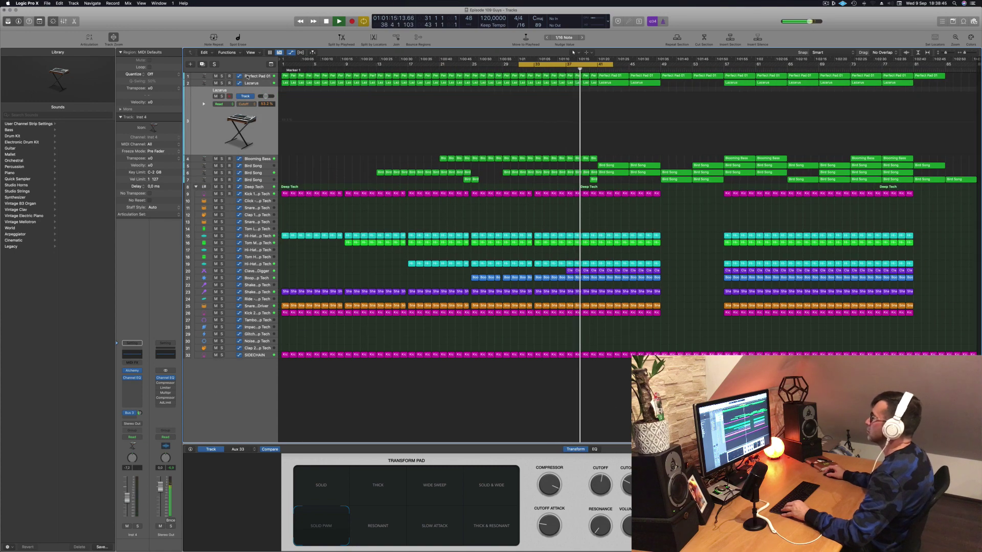
left_click(255, 75)
left_click(572, 76)
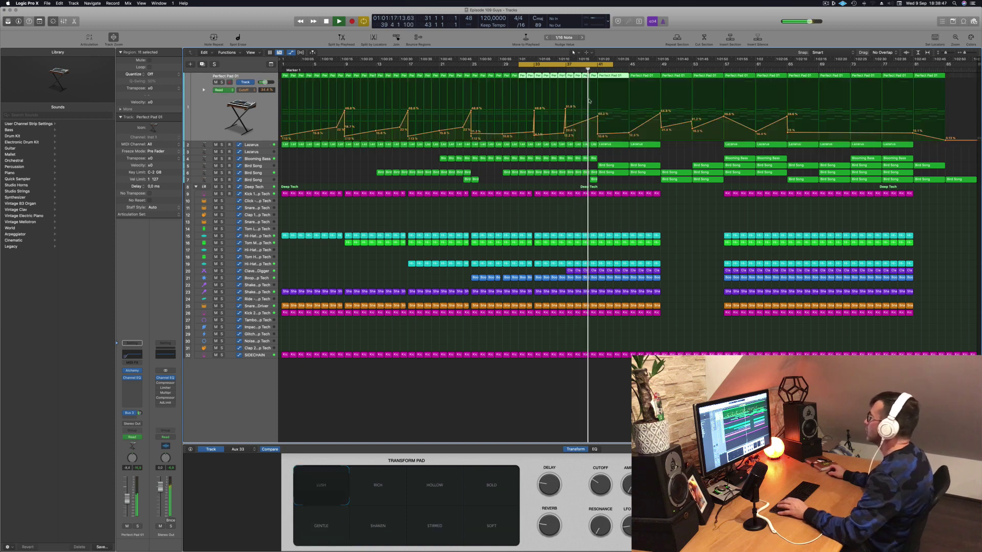
left_click(559, 70)
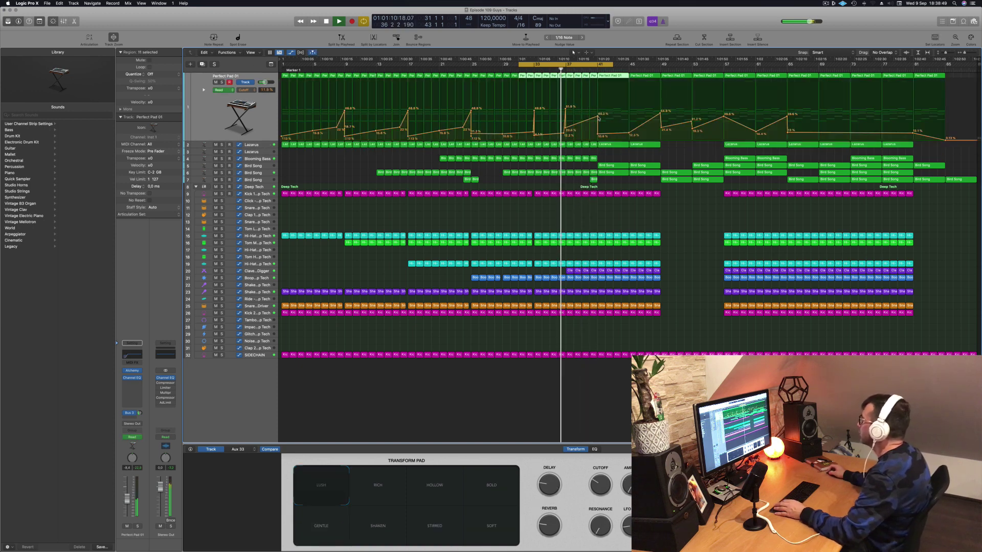
left_click(597, 117)
left_click_drag(597, 117, 598, 114)
Extend the cycle range's end to bar 53 and slightly raise the Lazarus cutoff point at bar 45
left_click(261, 145)
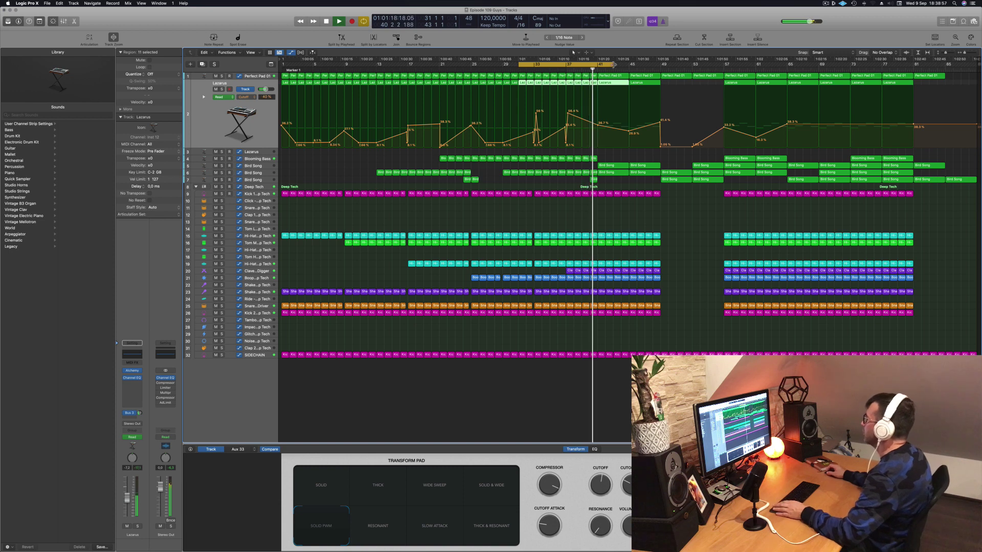
left_click_drag(613, 64, 692, 66)
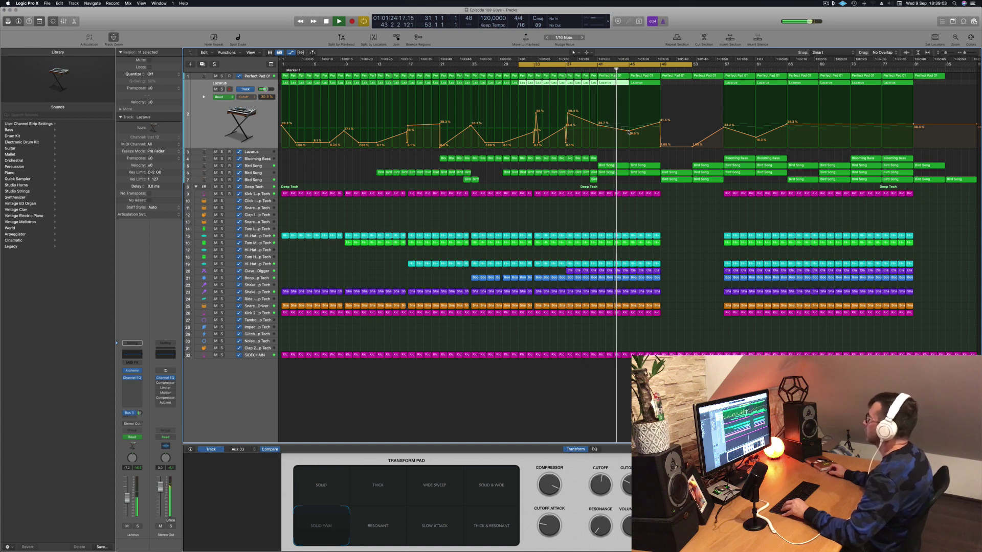
left_click_drag(628, 131, 629, 130)
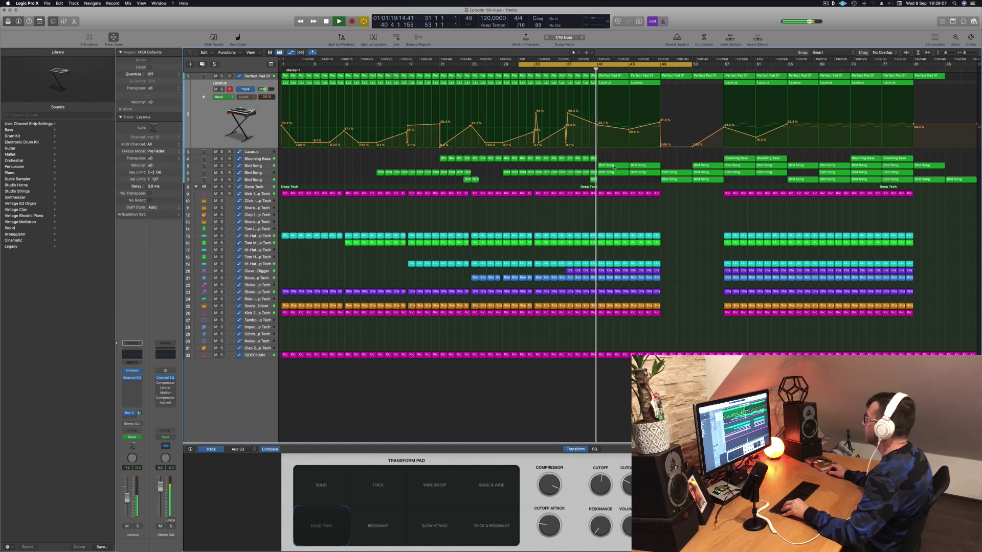
Copy the upper Bird Song track's bar 41 region to bar 33, split it at bar 35 and delete the second half
left_click_drag(611, 168, 548, 167)
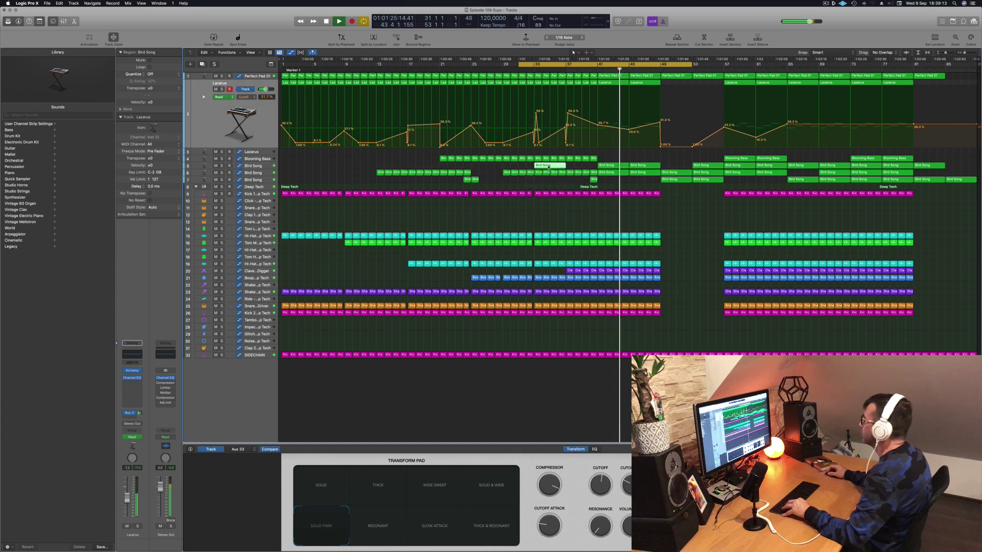
double_click(549, 166, "super")
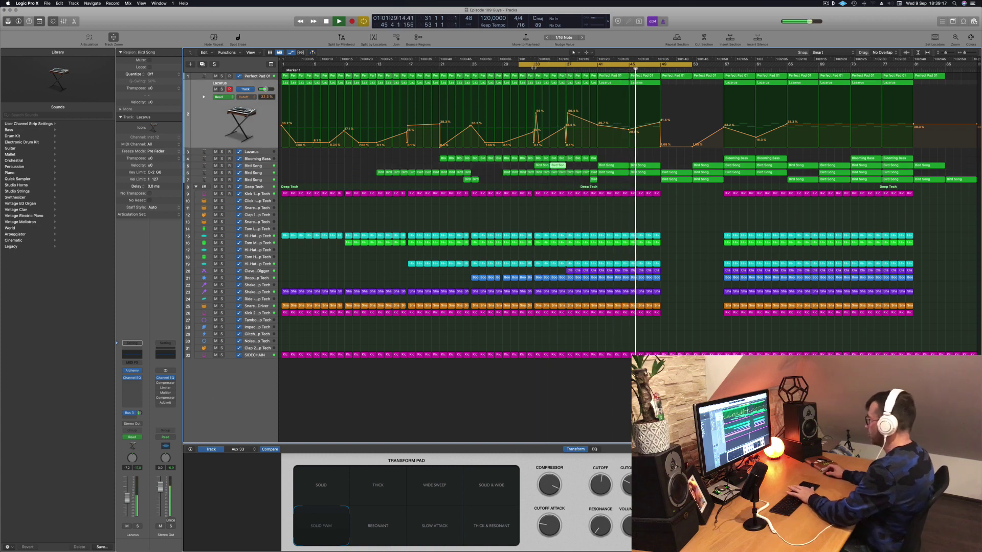
key("BackSpace")
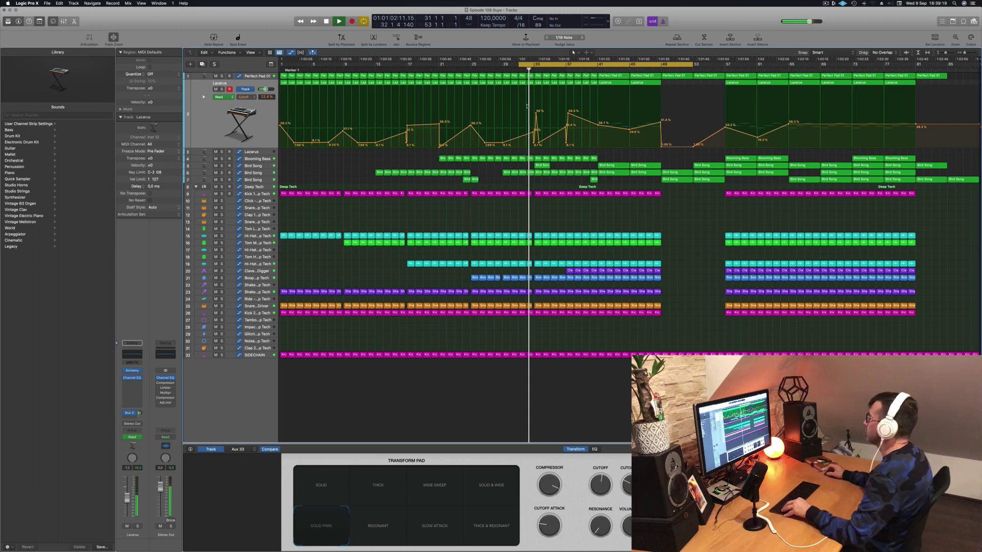
scroll(519, 127, "up", 5)
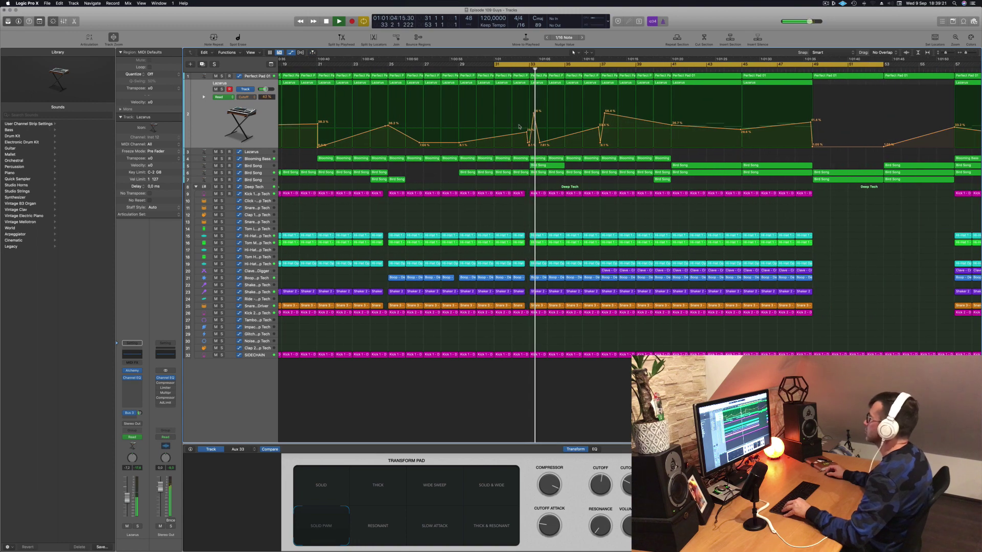
scroll(519, 126, "down", 2)
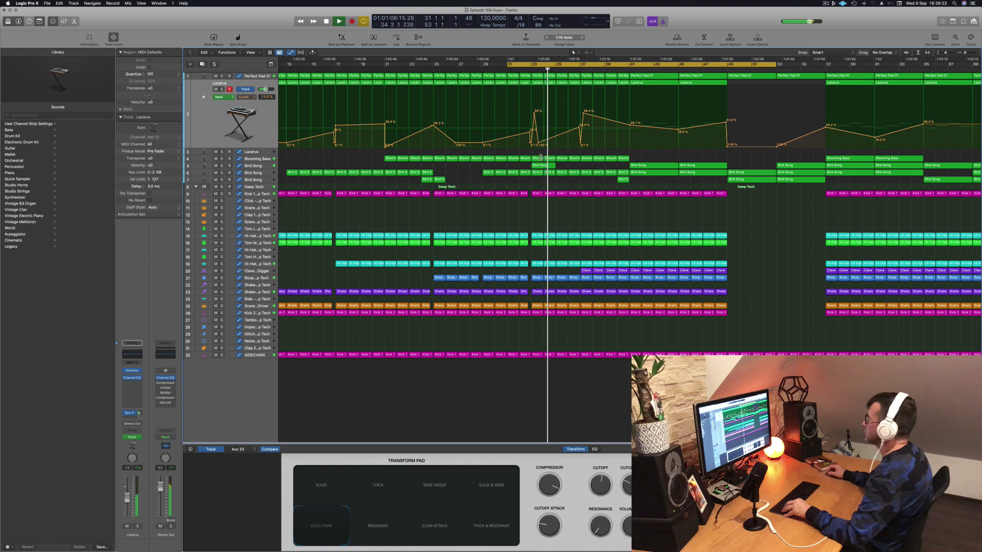
left_click(543, 166)
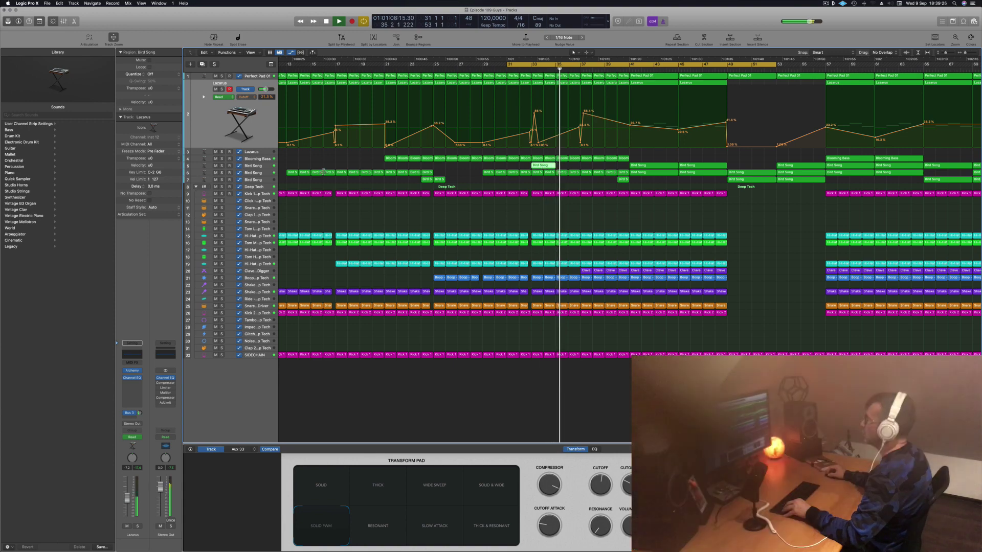
Play back the new two-bar Bird Song region at bar 33 and copy it to bar 37
left_click(261, 165)
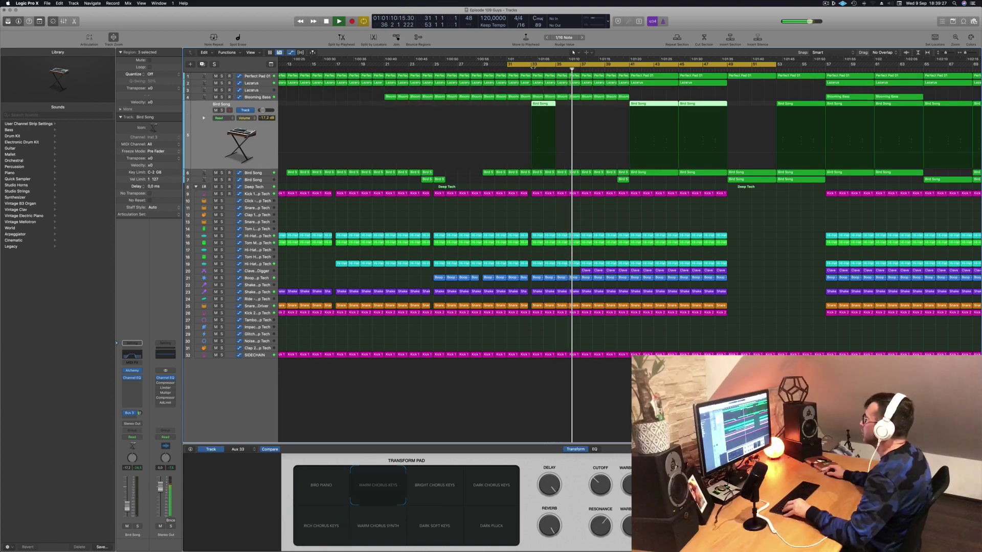
left_click(523, 68)
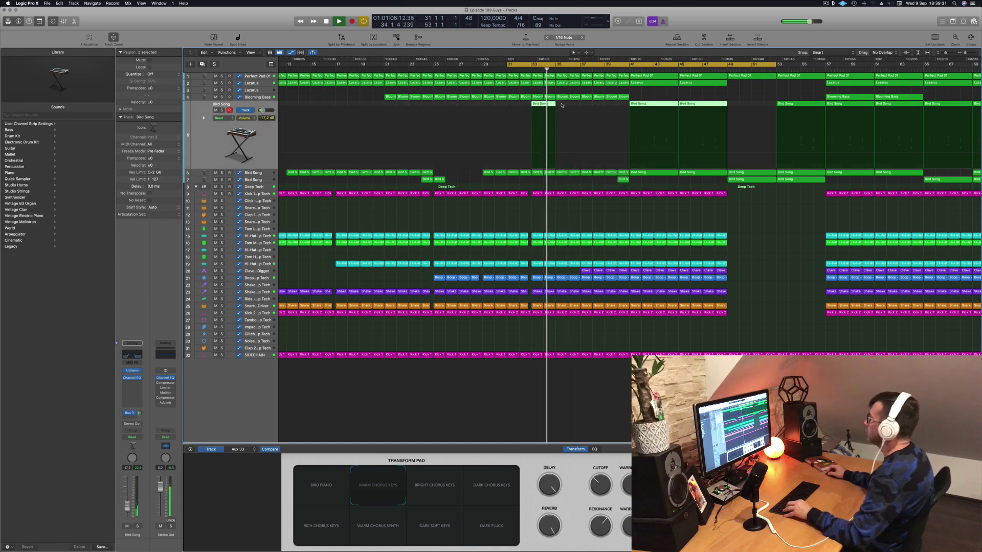
left_click(543, 105)
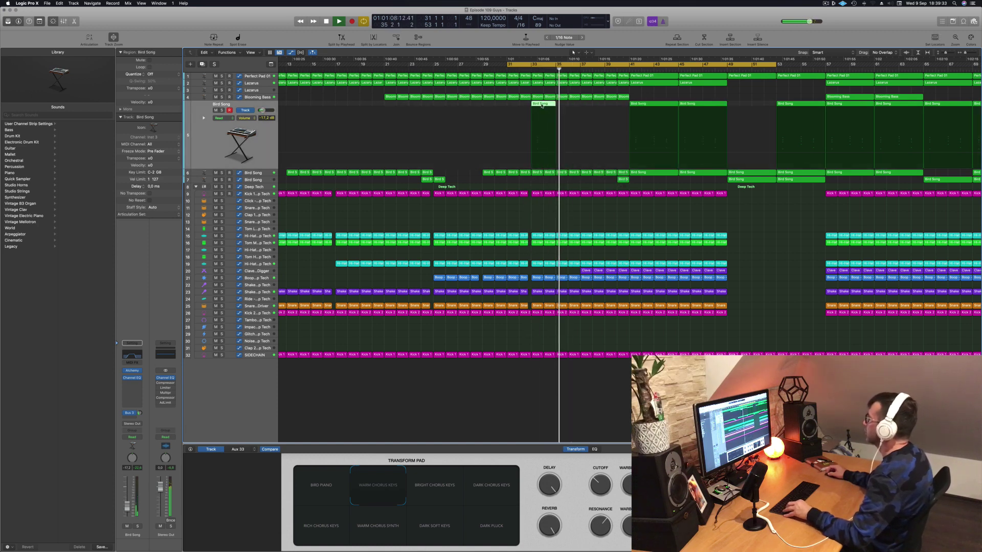
left_click_drag(543, 105, 592, 109)
key("super+Left")
key("super+Left")
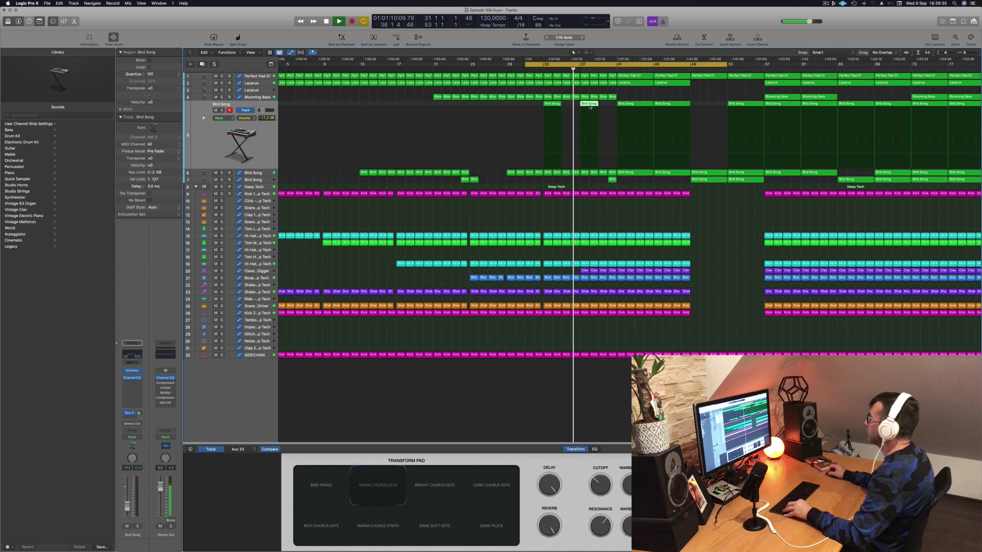
key("super+Up")
key("super+Up")
key("super+Up")
key("super+Up")
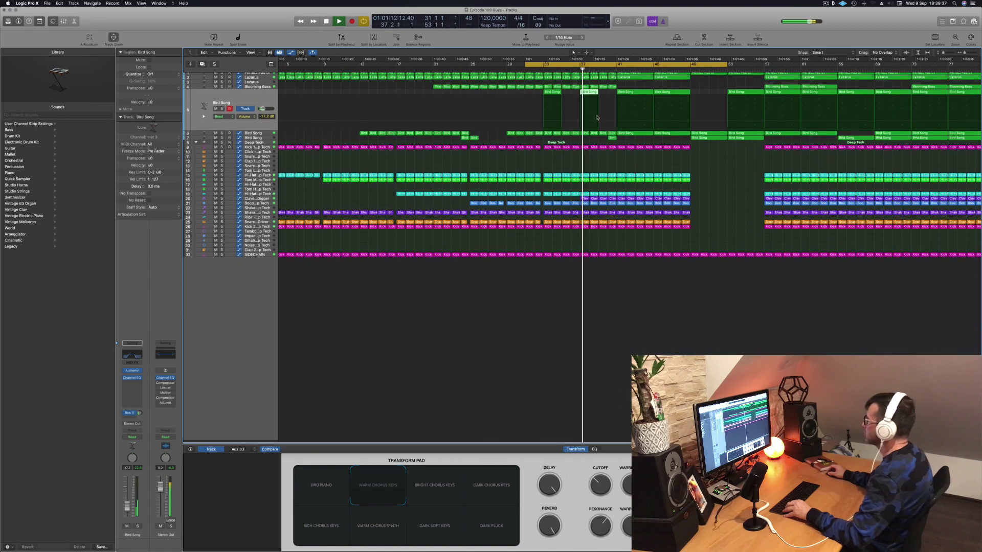
key("super+Right")
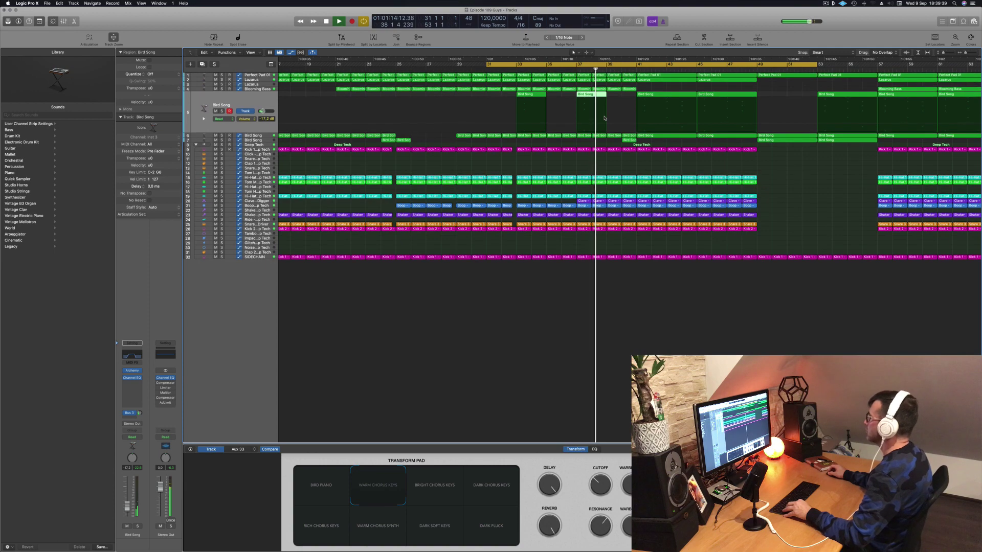
key("super+Down")
key("super+Down")
key("super+Down")
key("super+Down")
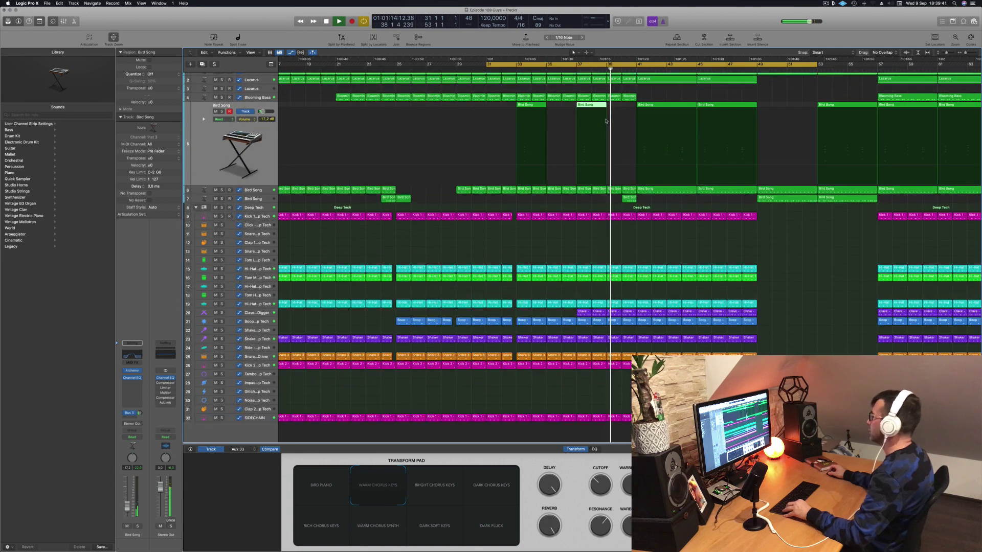
key("super+Left")
key("super+Left")
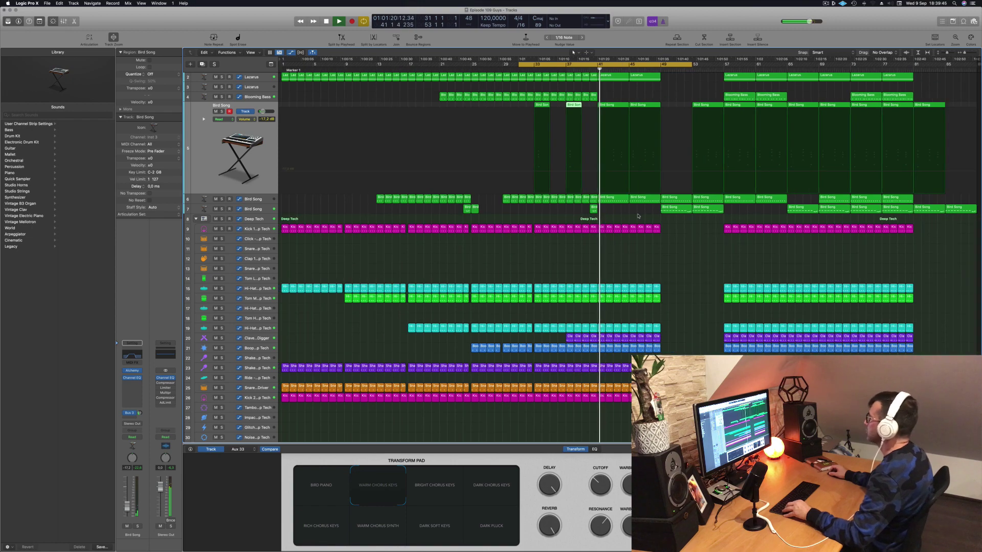
Review the filter automation of the second Bird Song track during playback and return the playhead to bar 40
left_click(263, 198)
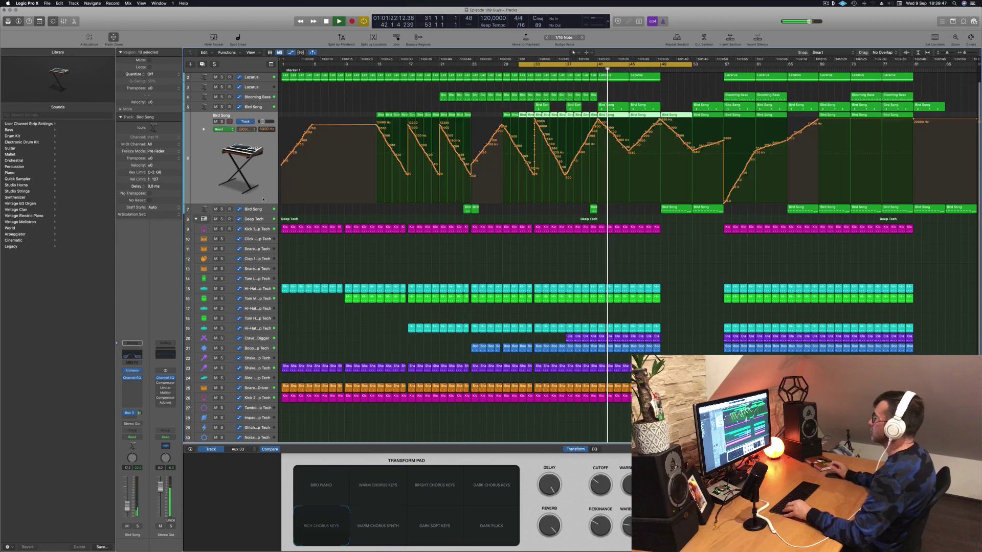
left_click(678, 100, "ctrl+alt")
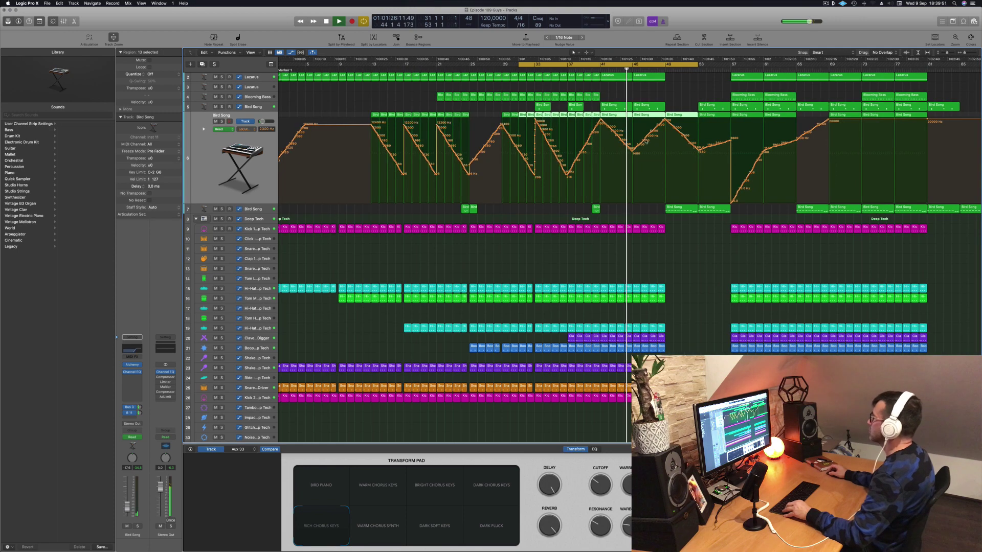
scroll(665, 116, "right", 2)
scroll(637, 129, "left", 2)
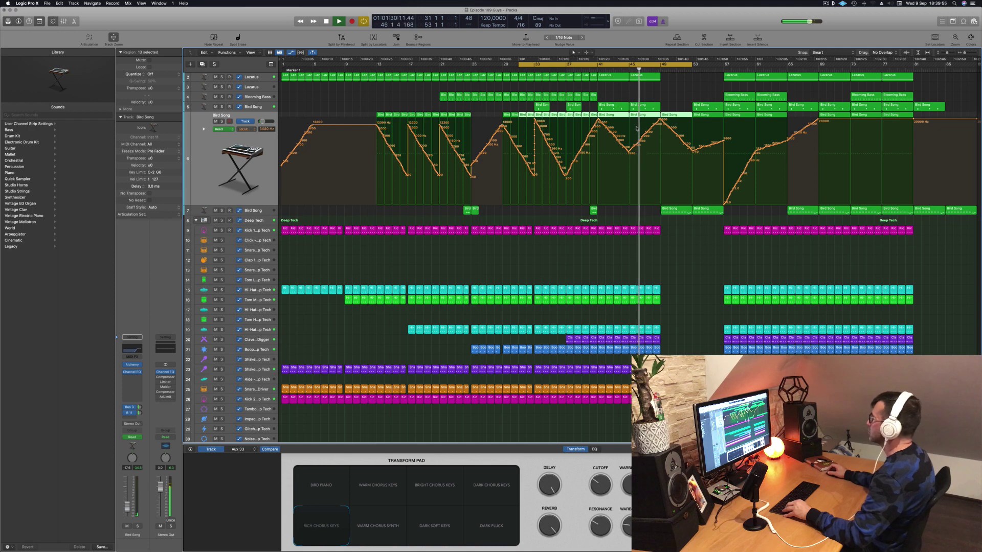
left_click(590, 70)
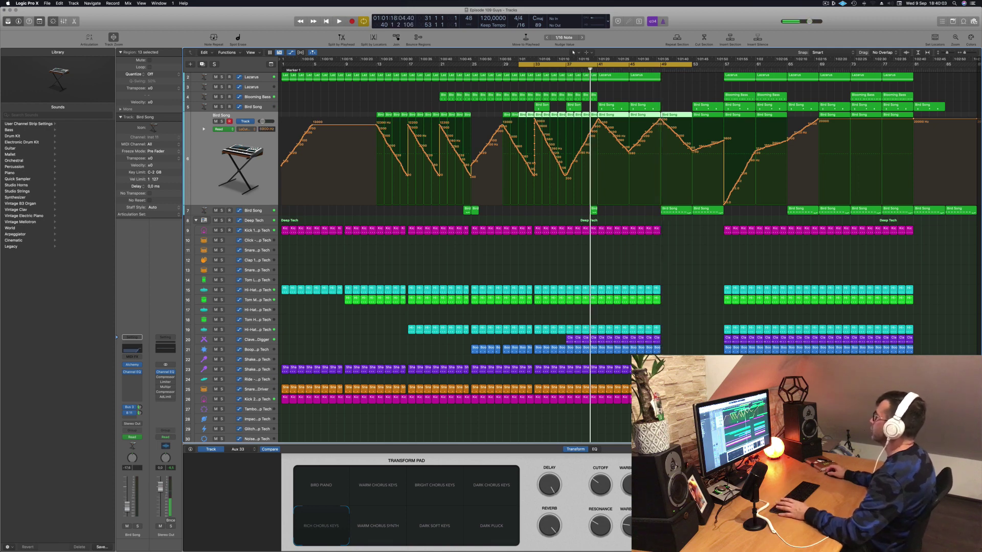
Set the cycle range to bars 41–49 and repeat that section across all tracks twice
left_click(604, 65)
left_click_drag(599, 67, 659, 69)
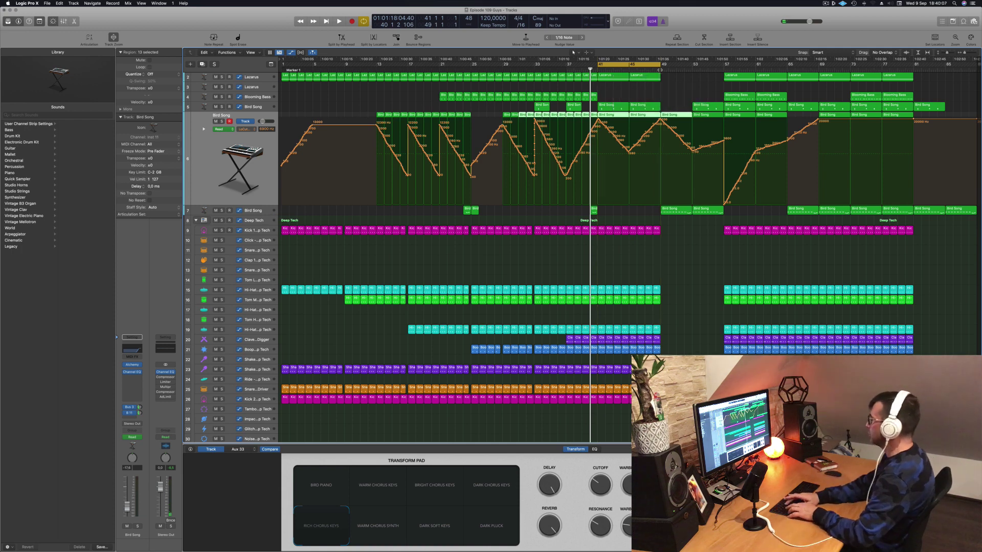
key("ctrl+super+r")
key("ctrl+super+r")
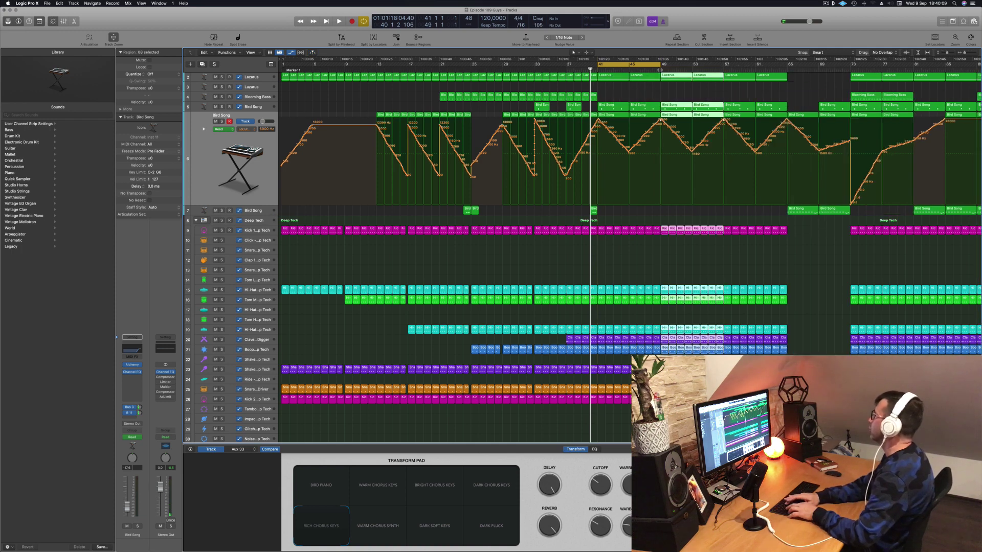
Repeat the bars 41–49 section across all tracks once more and play the extended arrangement from bar 41
key("ctrl+super+r")
key("space")
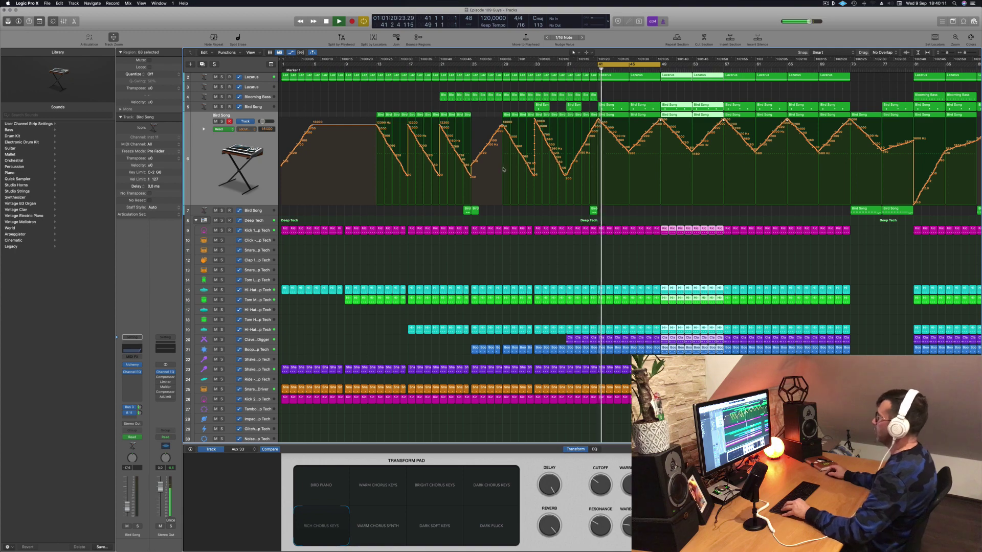
key("super+Left")
left_click(562, 218)
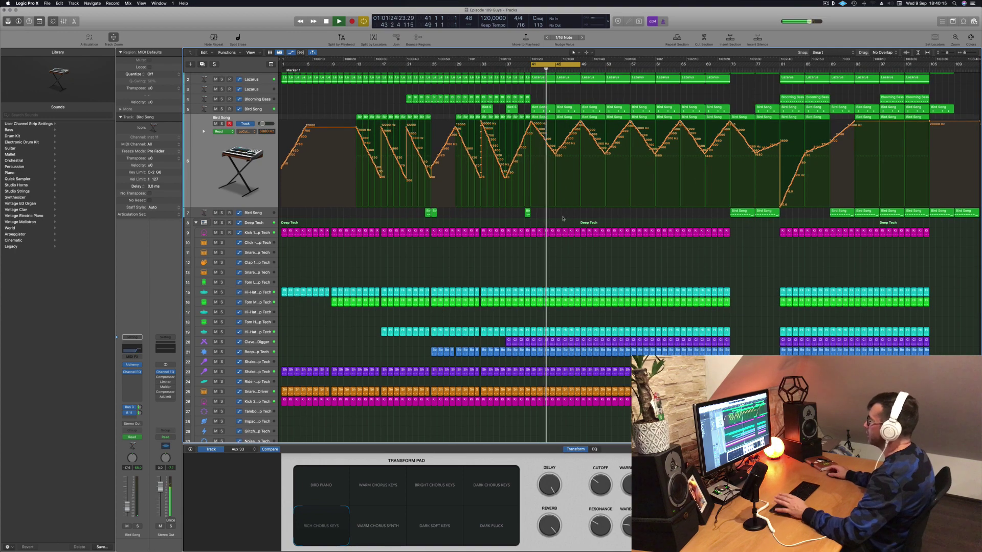
mouse_move(562, 551)
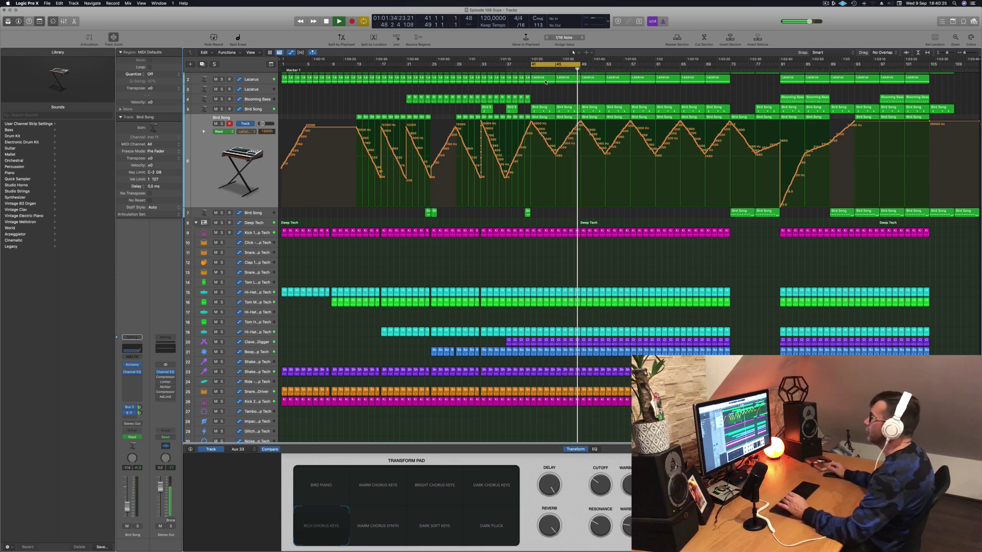
scroll(557, 88, "up", 1)
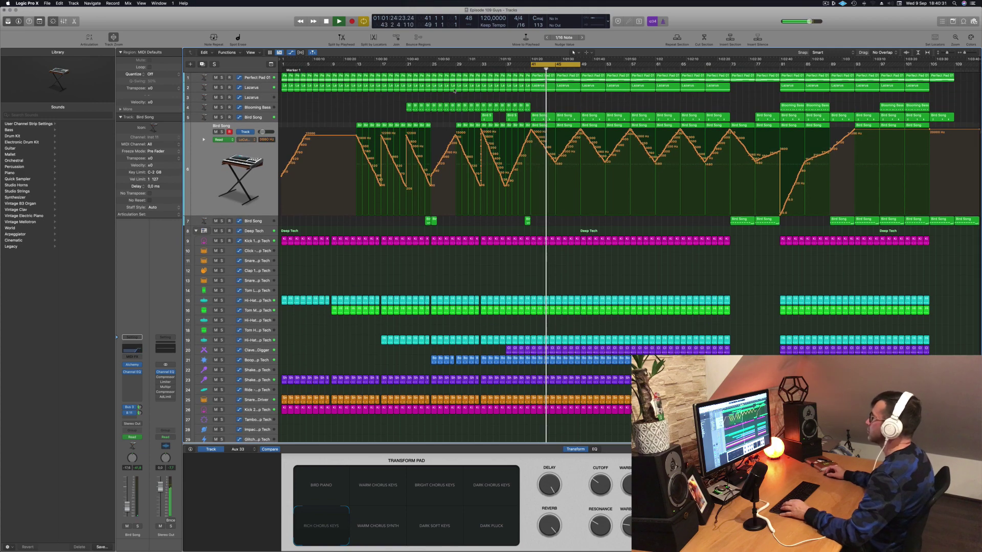
Select the empty second Lazarus track, open Musical Typing and audition notes over the looping section
left_click(255, 97)
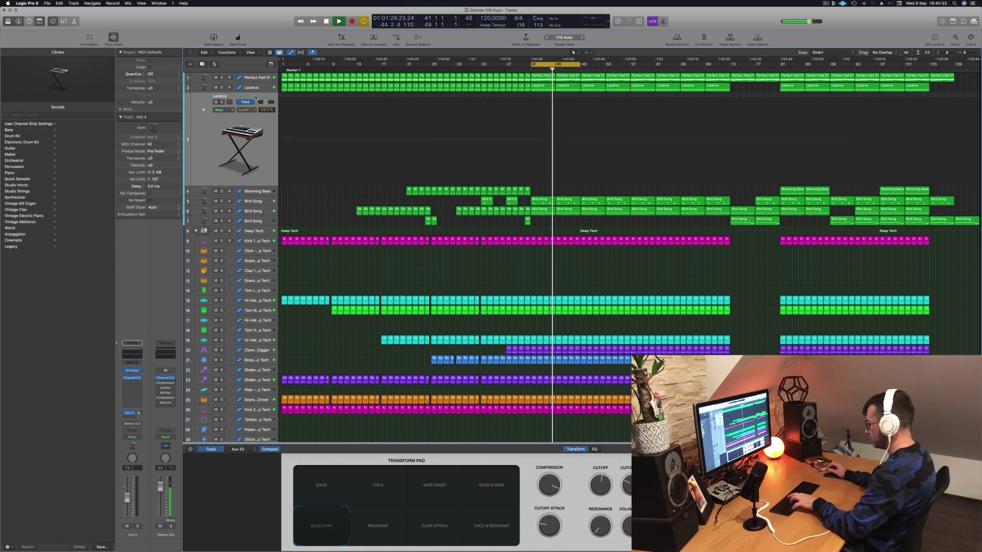
key("super+k")
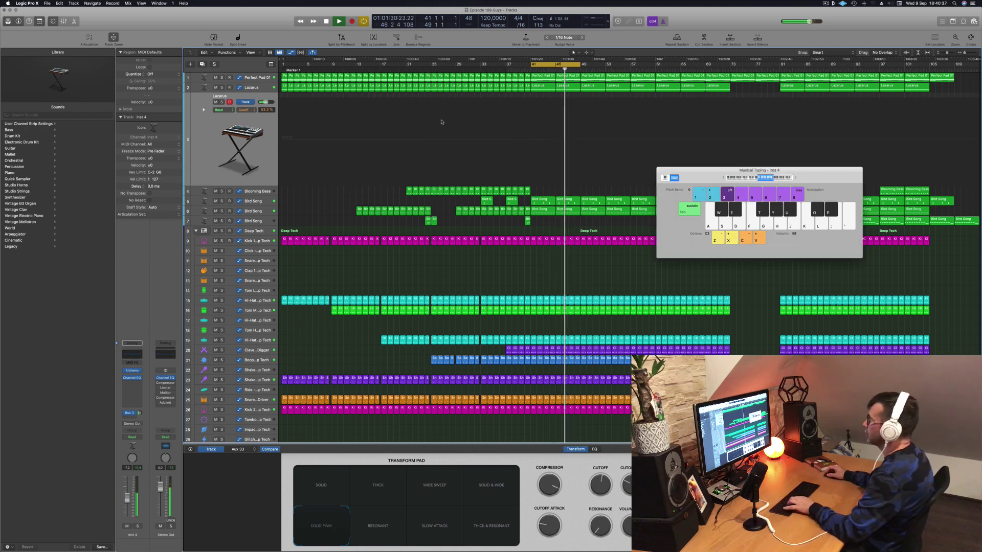
key("f")
key("d")
key("a")
key("d")
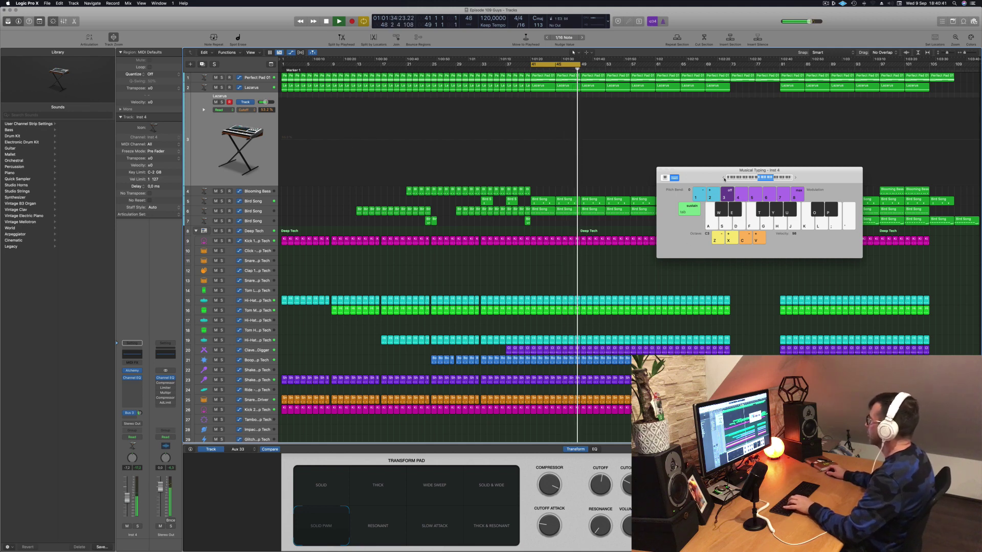
Lower Musical Typing by one octave and try out lower Lazarus notes during playback
key("z")
key("f")
key("g")
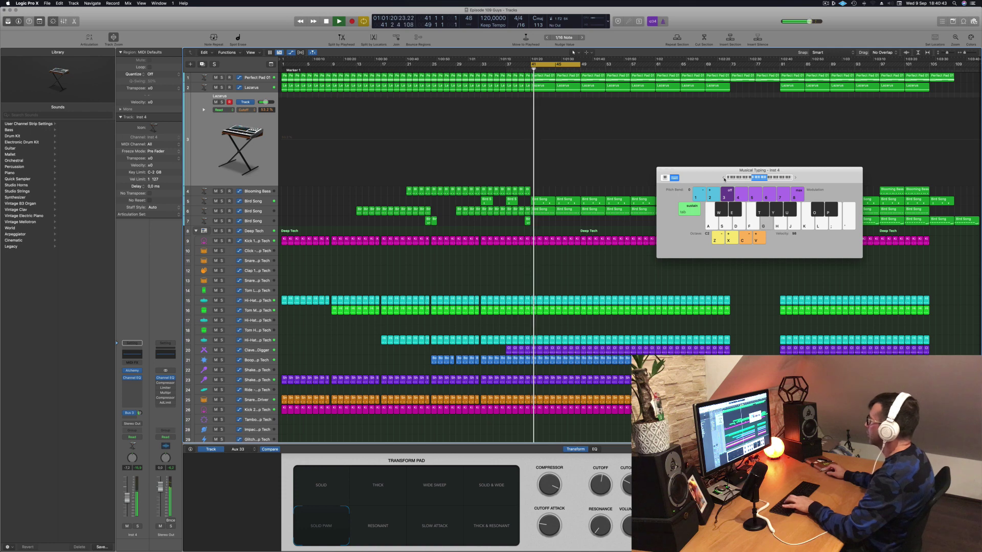
key("g")
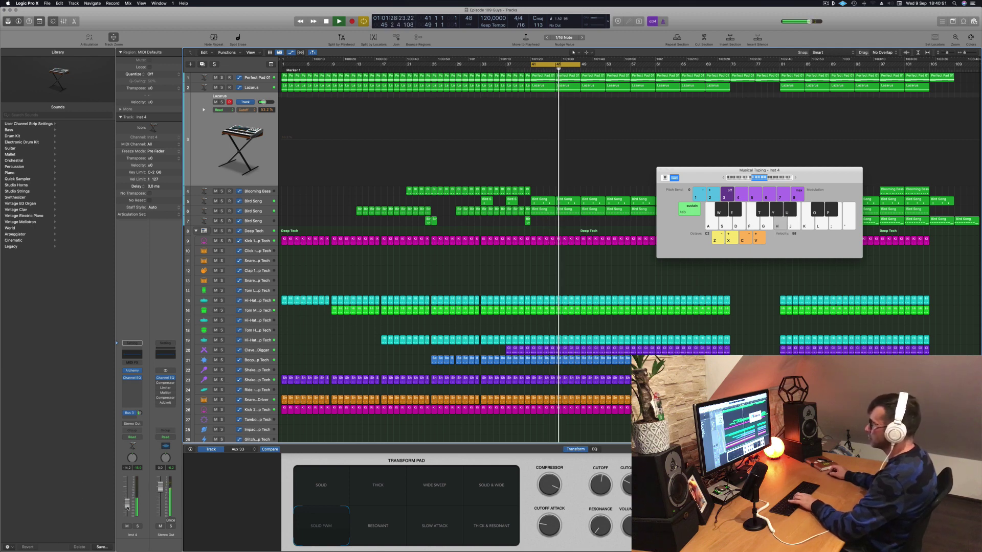
Raise the bus send level on the empty Lazarus track and test the sound with a few notes
left_click(140, 413)
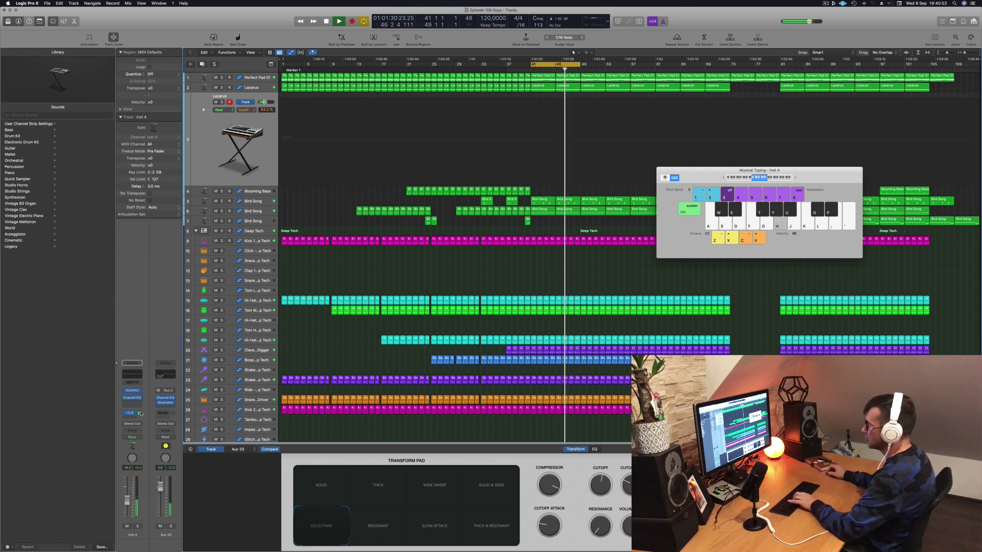
left_click_drag(140, 413, 142, 396)
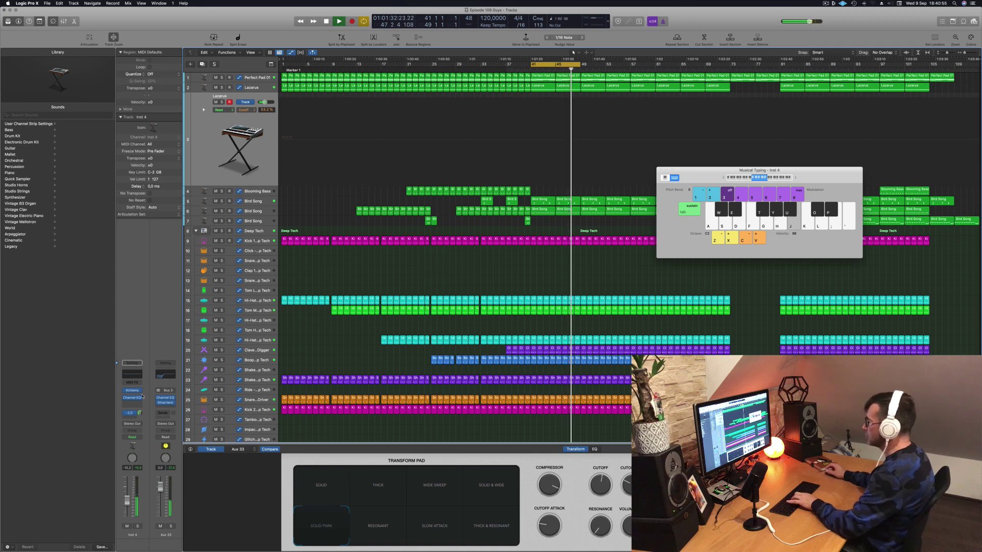
key("k")
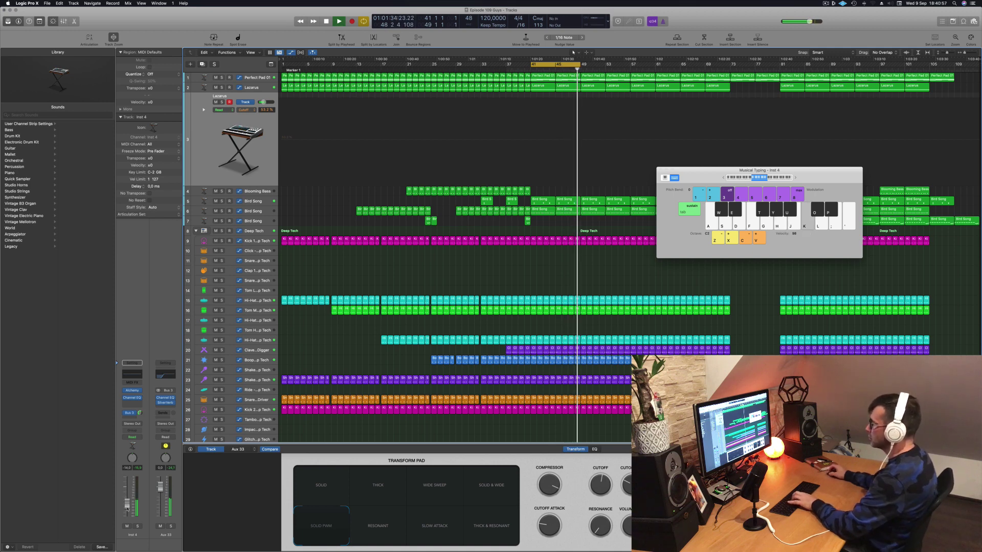
key("h")
key("apostrophe")
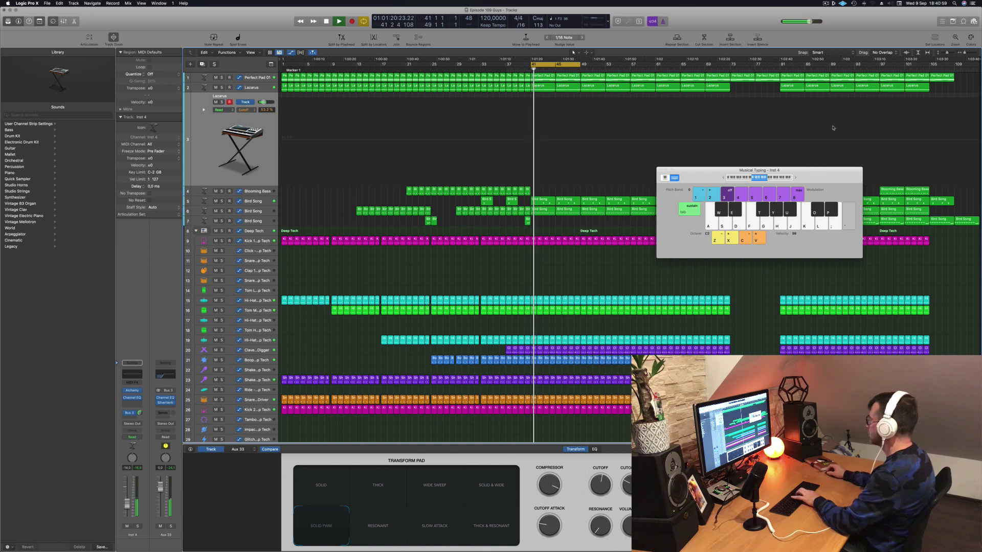
Raise Musical Typing by one octave and improvise a melody on the Lazarus track over the loop
key("semicolon")
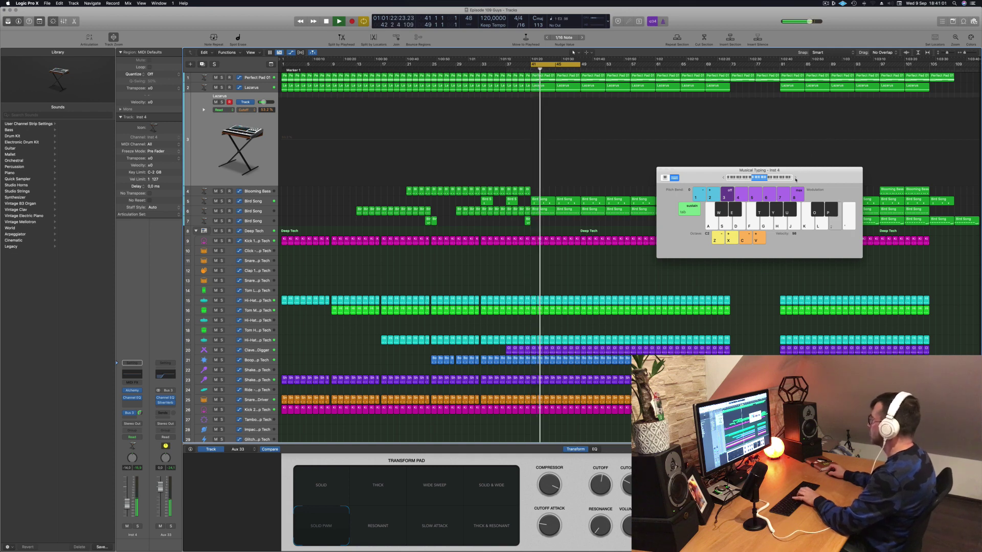
key("l")
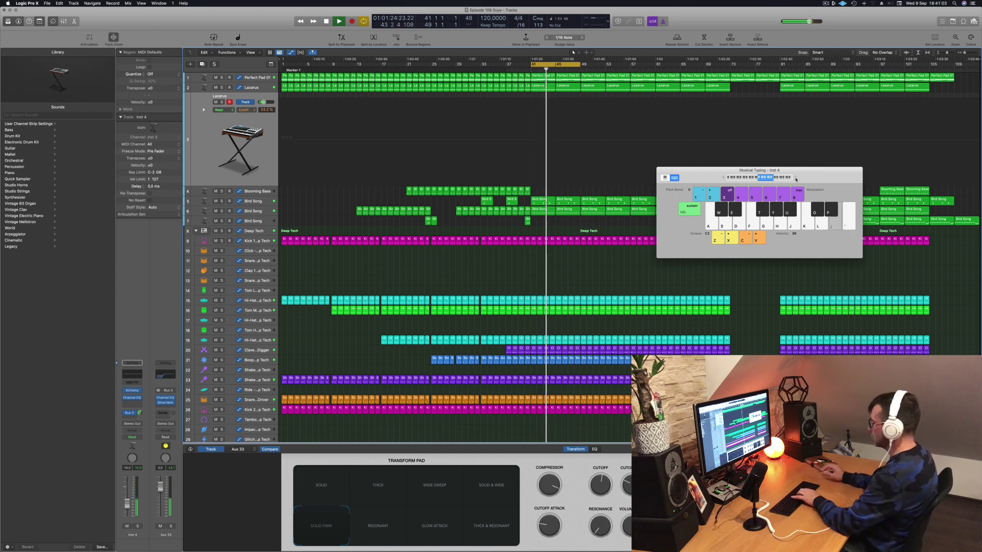
key("apostrophe")
key("semicolon")
key("l")
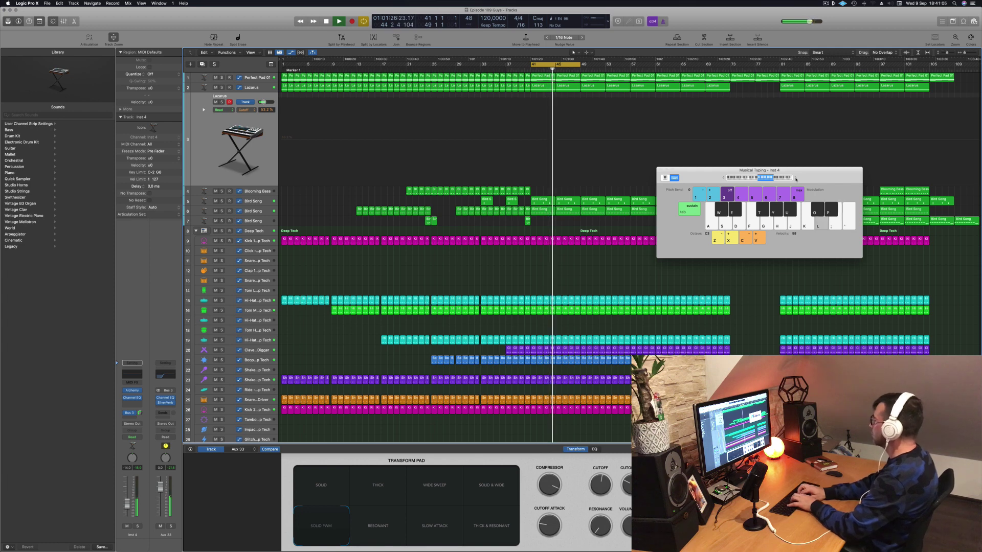
key("j")
key("apostrophe")
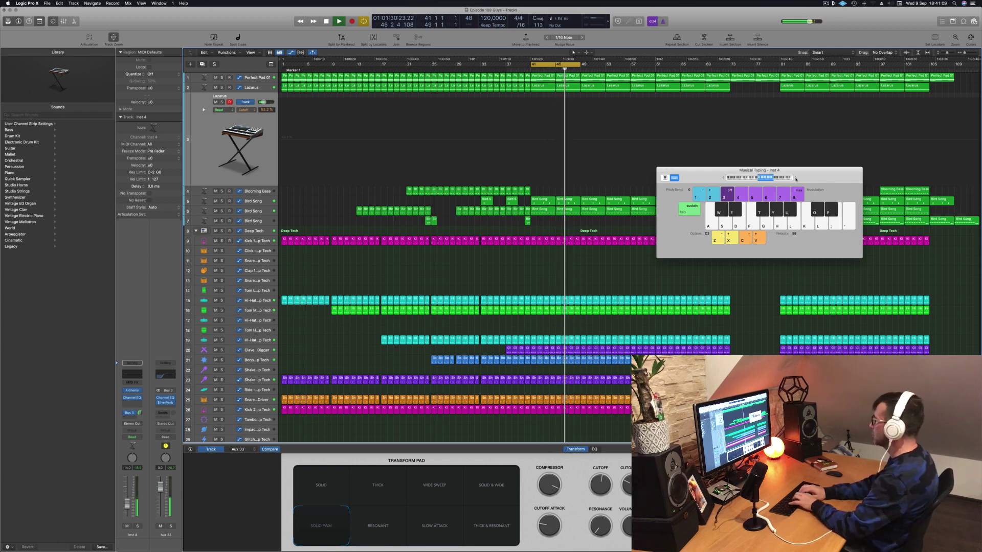
key("apostrophe")
key("j")
key("g")
key("j")
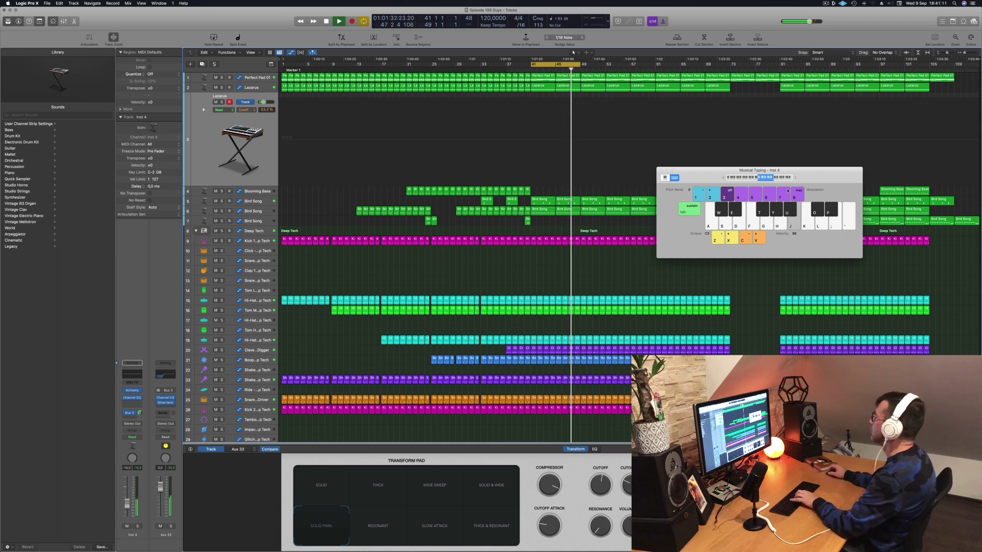
key("l")
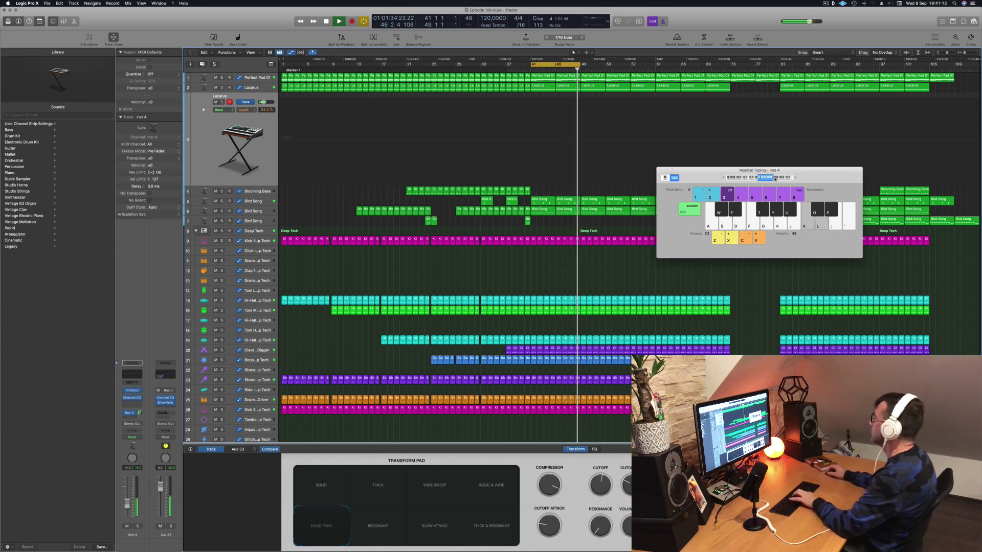
Shift Musical Typing to a higher octave, lower the Lazarus track's volume and try out high melody notes
left_click(775, 178)
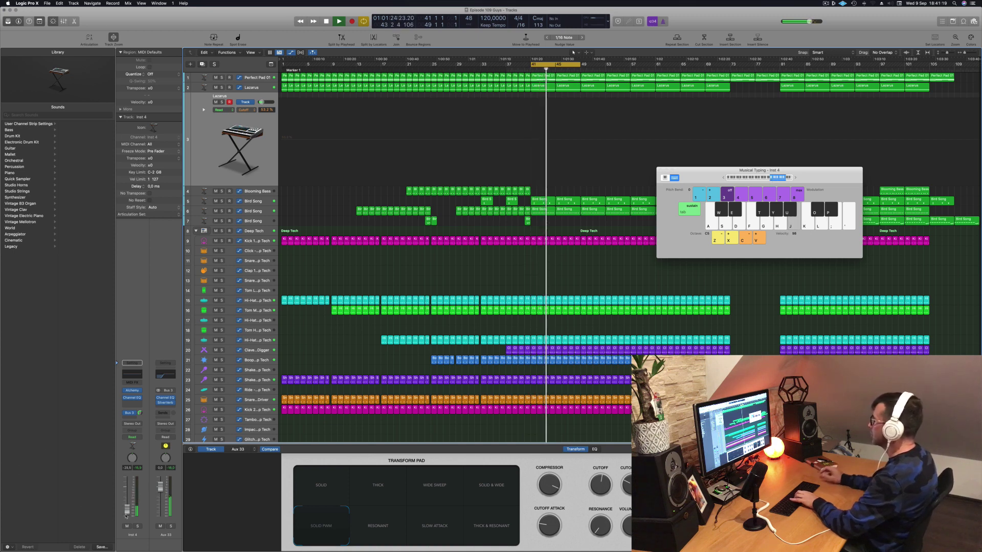
key("apostrophe")
key("semicolon")
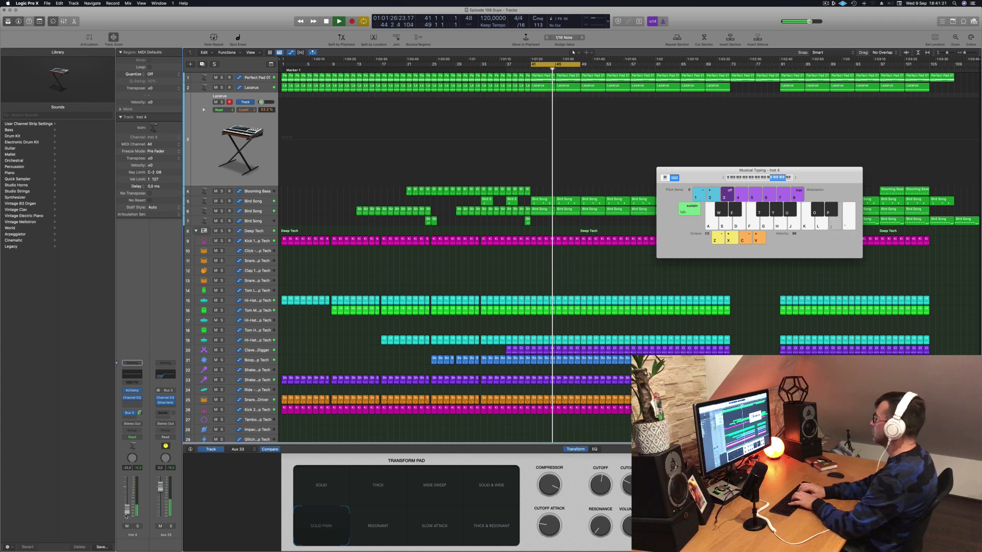
key("k")
key("d")
key("g")
key("j")
key("g")
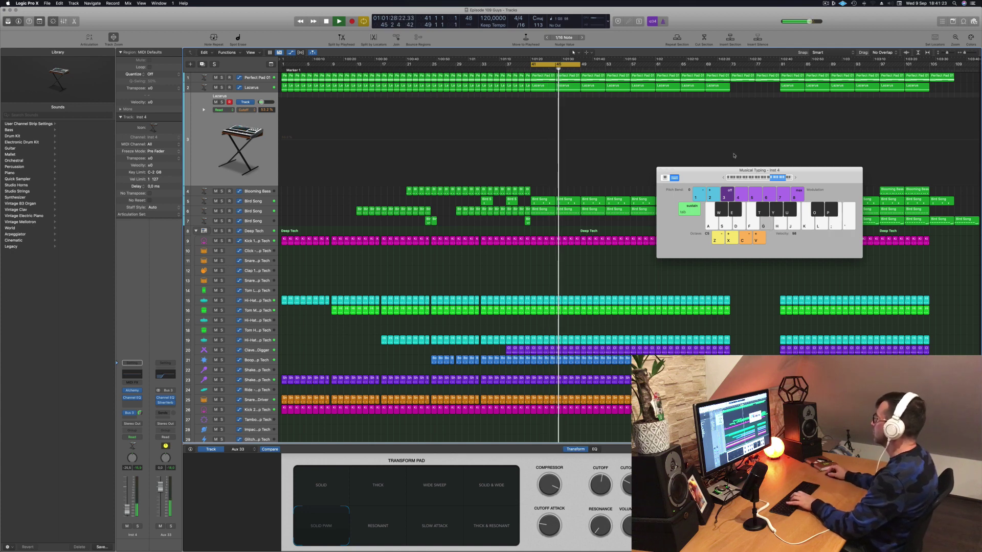
Bring Musical Typing down one octave, raise the Lazarus track's volume and work out a melody during playback
key("h")
key("d")
key("h")
key("j")
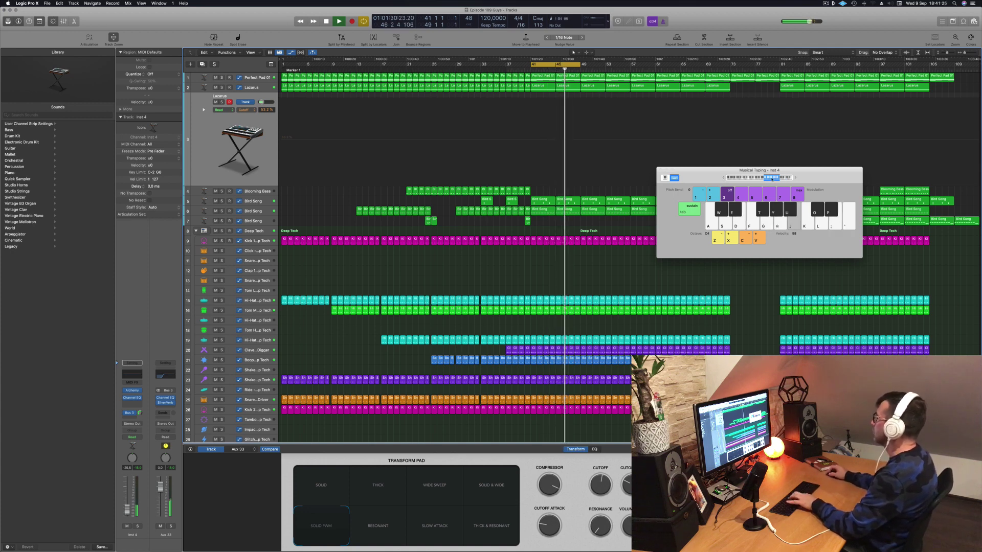
key("g")
key("h")
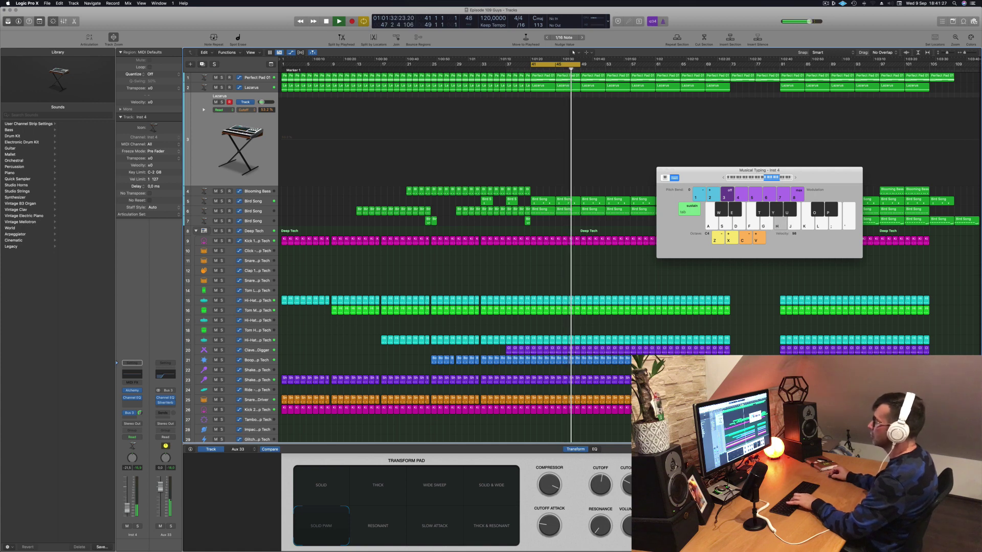
key("j")
key("g")
key("h")
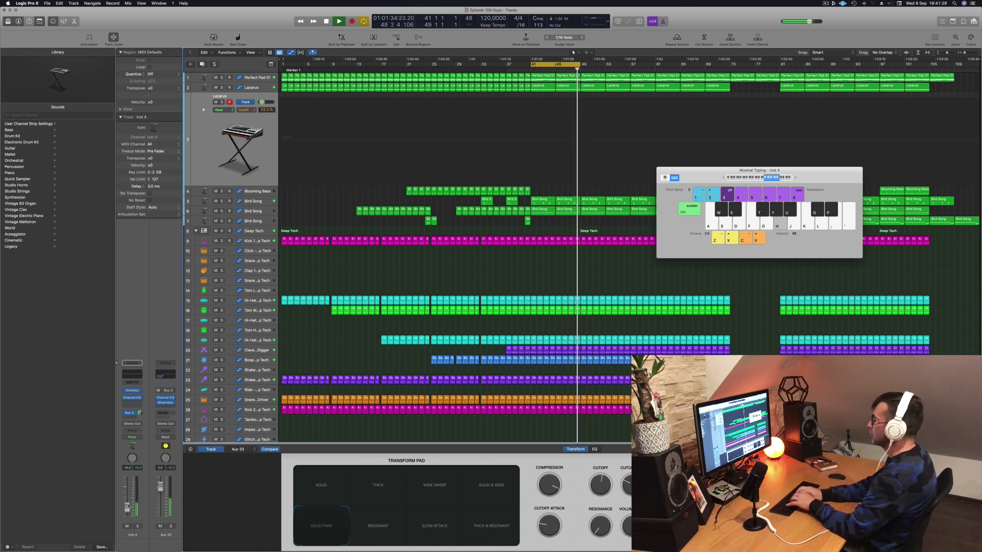
key("j")
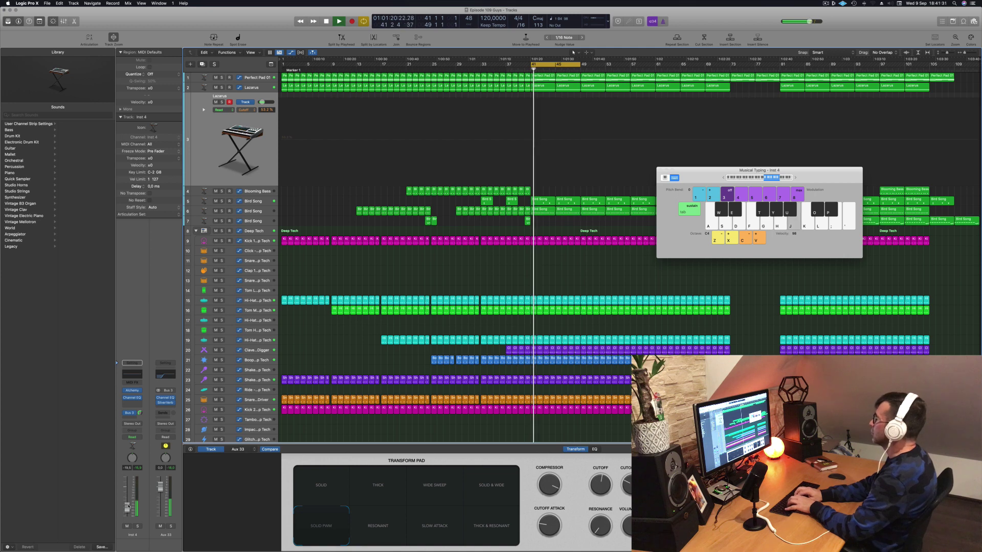
key("g")
key("j")
key("g")
key("k")
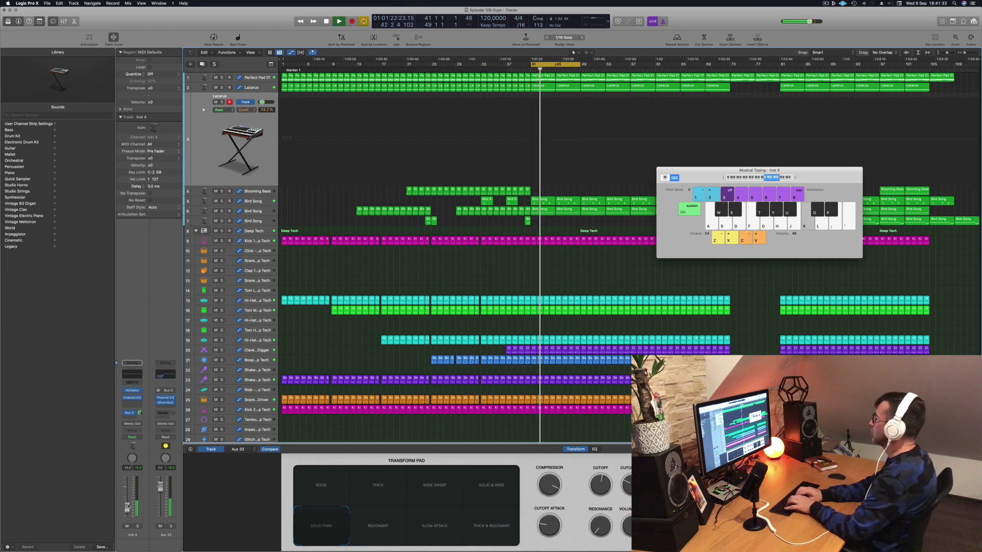
key("f")
key("l")
key("j")
key("d")
key("g")
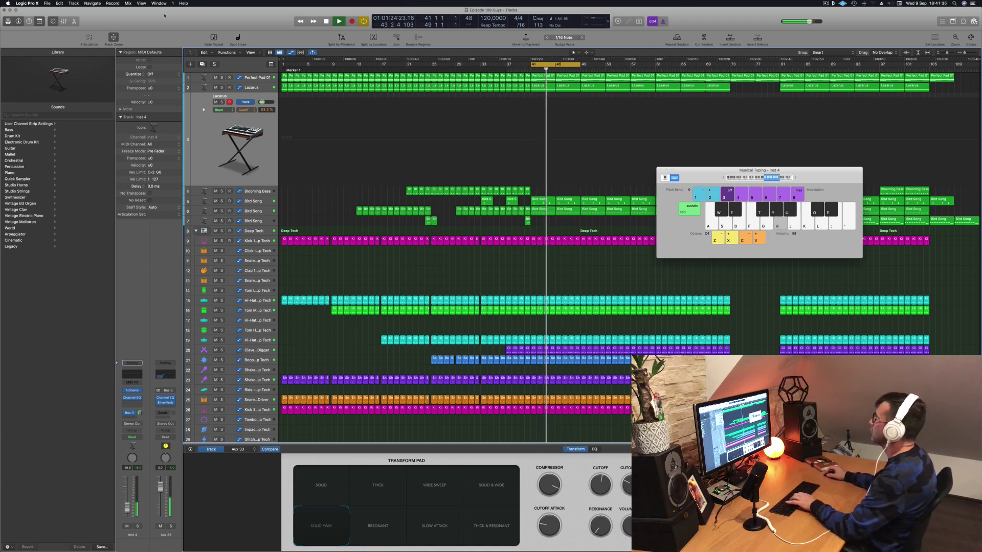
Extend the cycle range to bars 41–57 and continue testing melody notes on the Lazarus track
left_click_drag(581, 65, 629, 68)
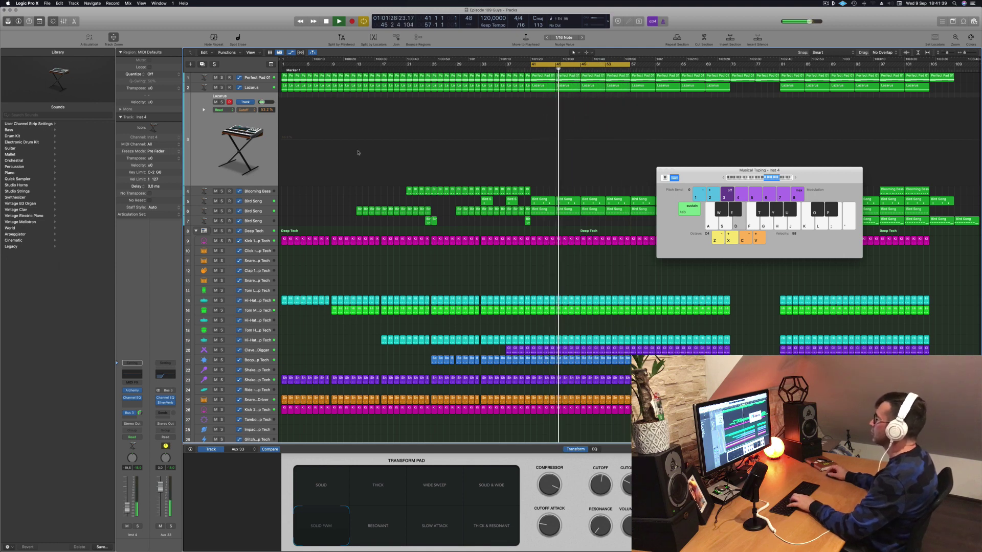
key("d")
key("g")
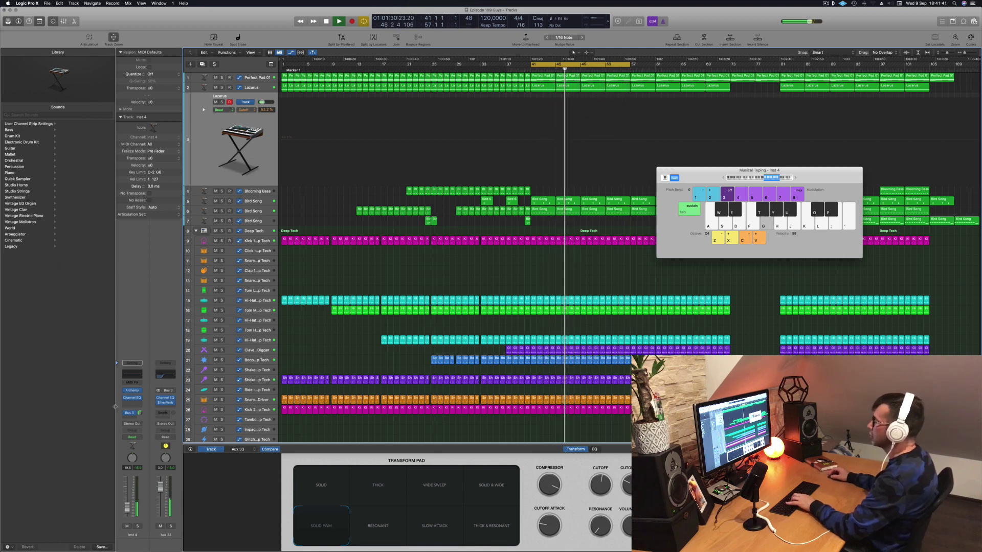
Open the Lazarus track's Alchemy synth, audition its Resonant and Slow Attack snapshots, and select Solid
mouse_move(132, 392)
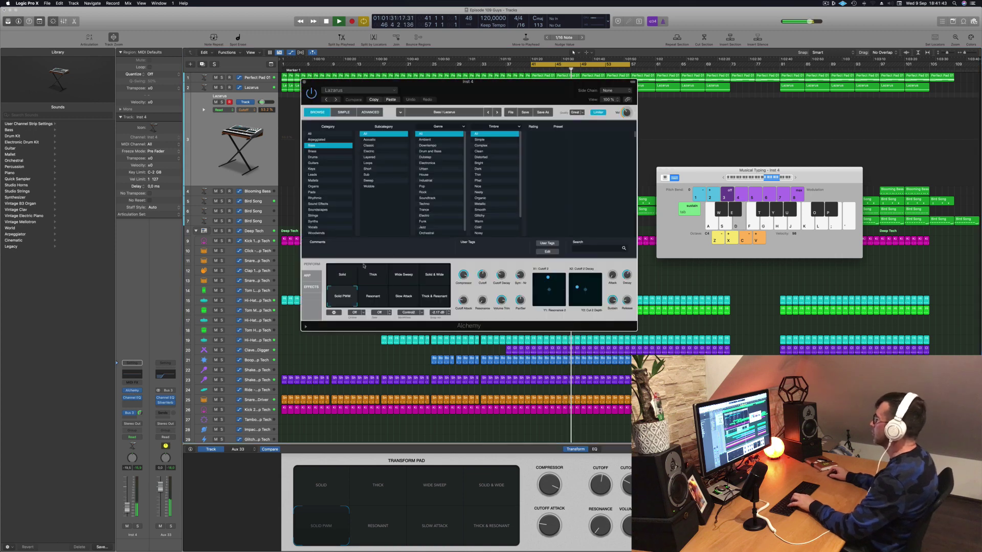
left_click(133, 391)
left_click_drag(500, 86, 669, 115)
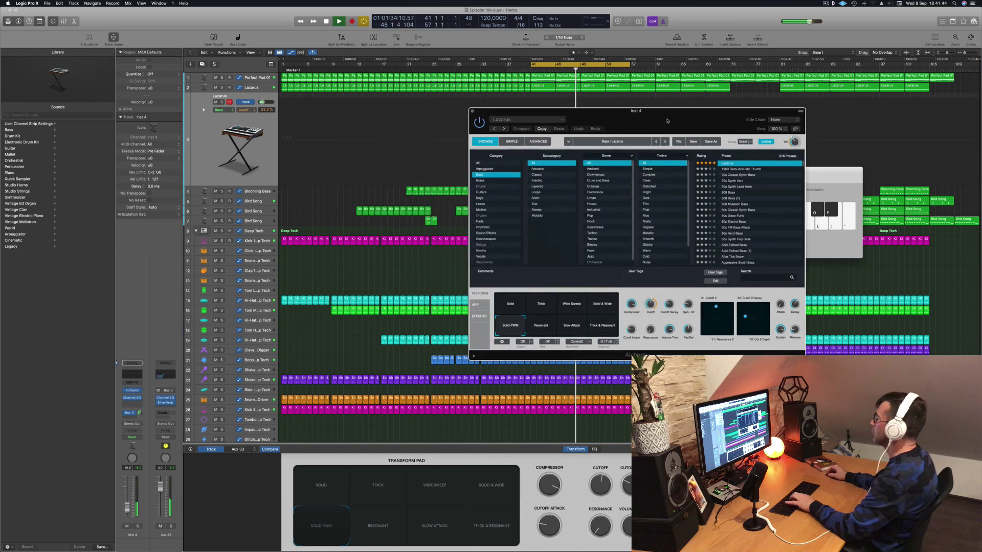
left_click(545, 325)
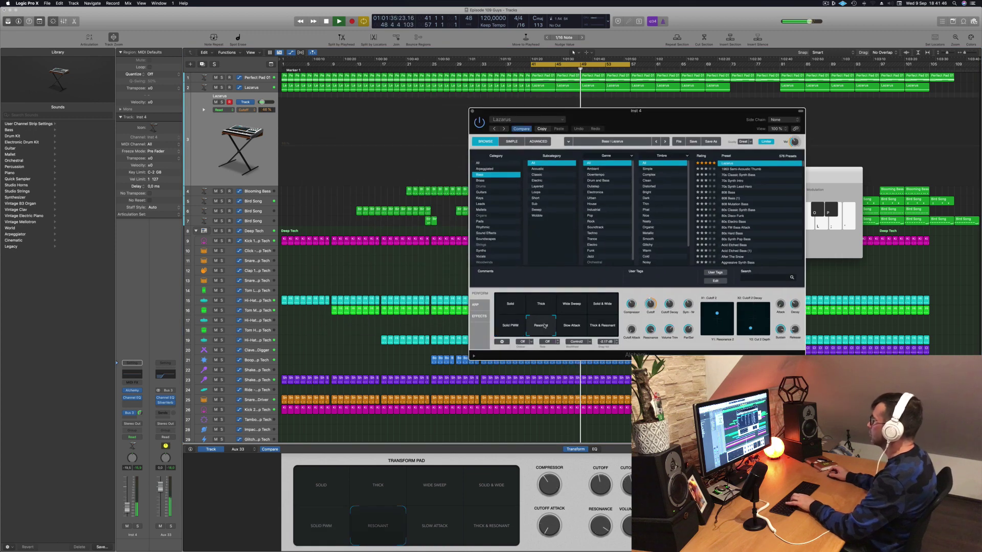
left_click(571, 325)
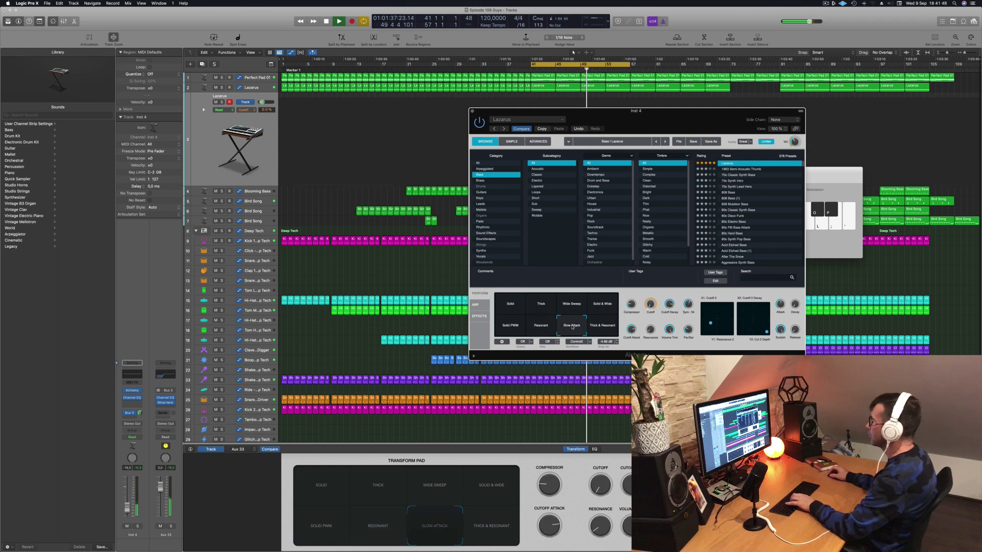
left_click(502, 307)
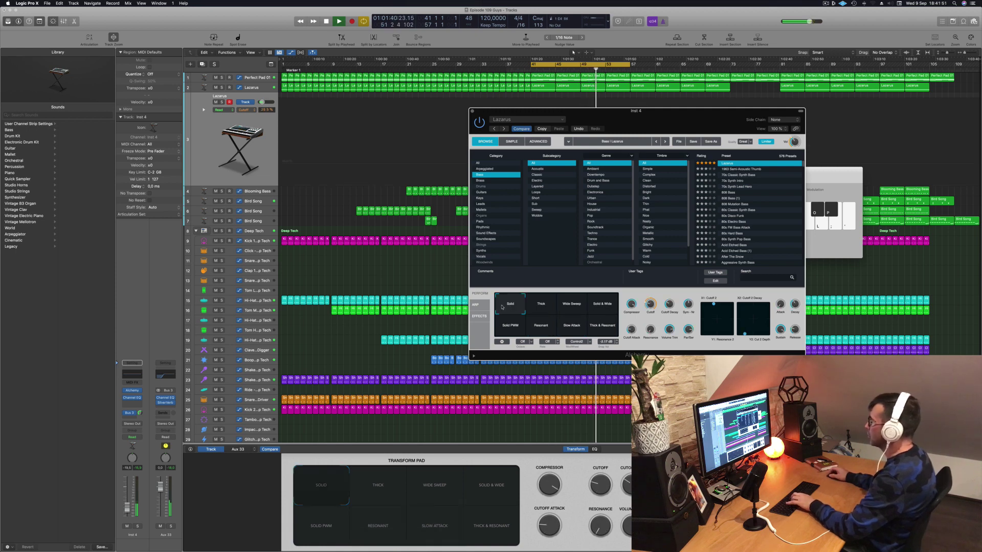
Audition the Thick snapshot, select Wide Sweep on the Lazarus synth, and raise the track's volume slightly
left_click(540, 307)
left_click(573, 307)
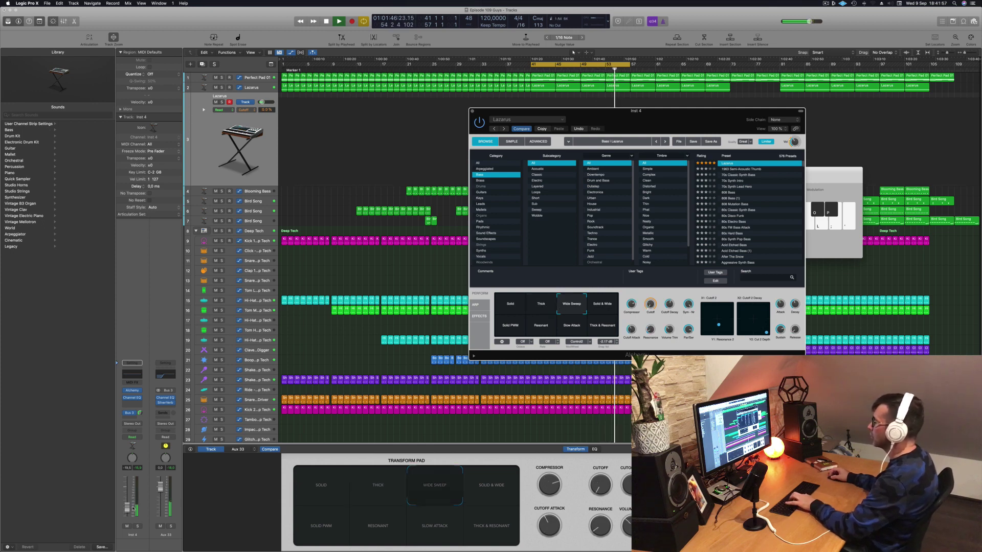
left_click_drag(127, 506, 127, 505)
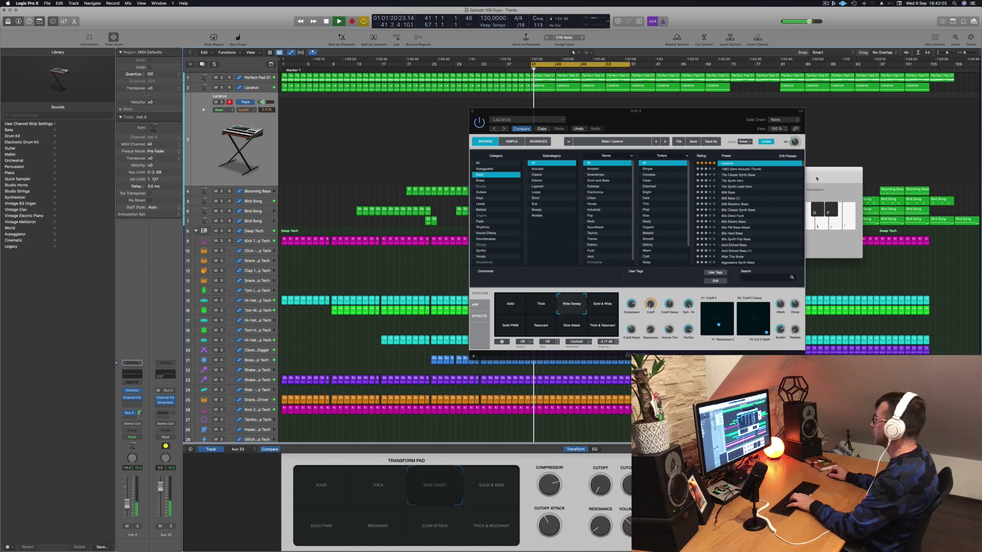
Bring the Musical Typing keyboard to the front, lower its octave and try melody notes with the Wide Sweep sound
left_click_drag(833, 171, 839, 171)
left_click(758, 179)
key("g")
key("h")
key("d")
key("g")
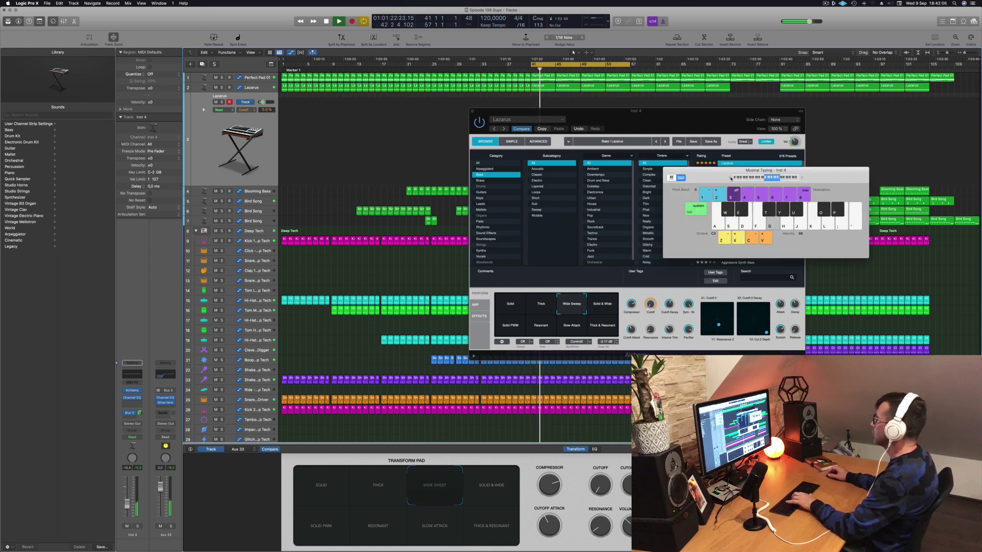
key("h")
key("j")
Raise the Musical Typing range by one octave and rehearse the Lazarus melody during cycle playback
left_click(801, 178)
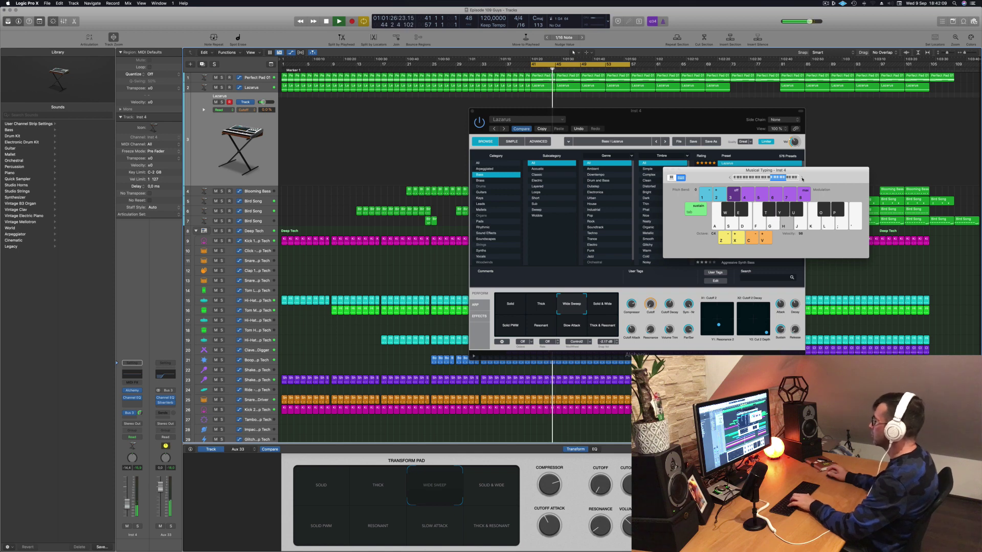
key("g")
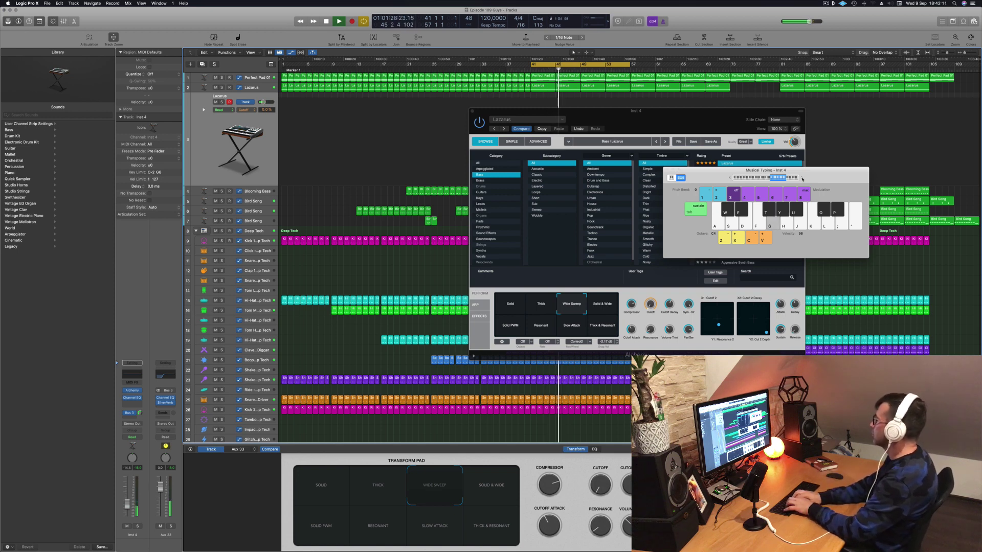
key("j")
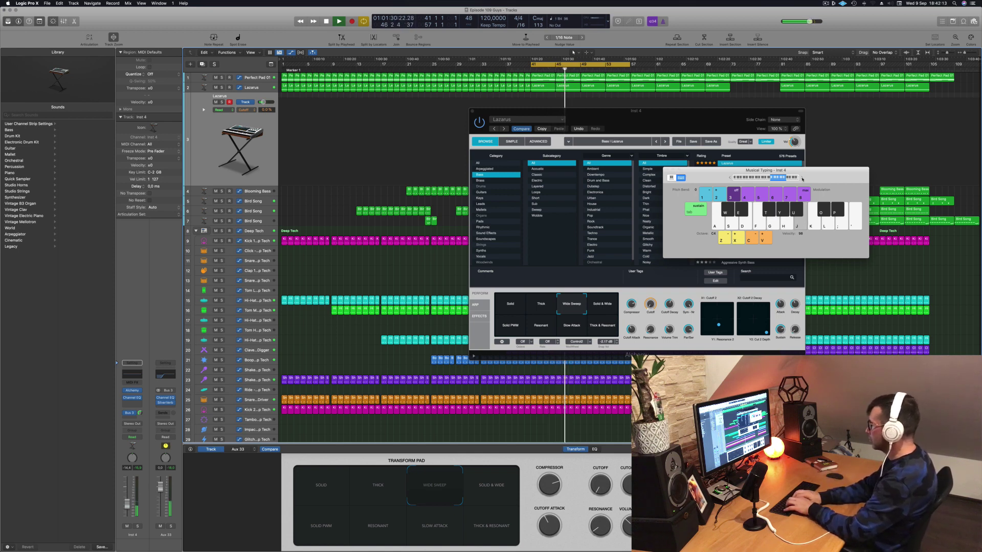
key("h")
key("d")
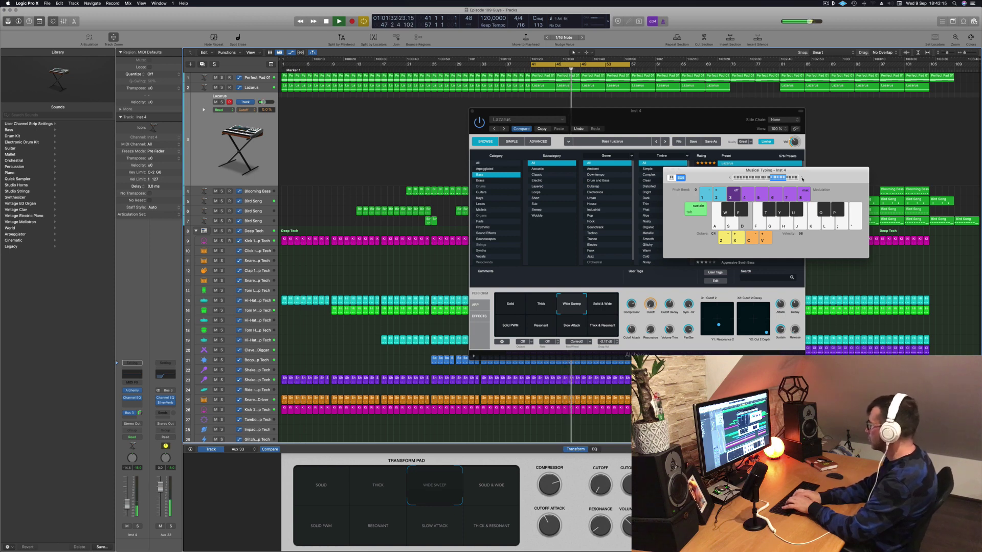
key("g")
key("f")
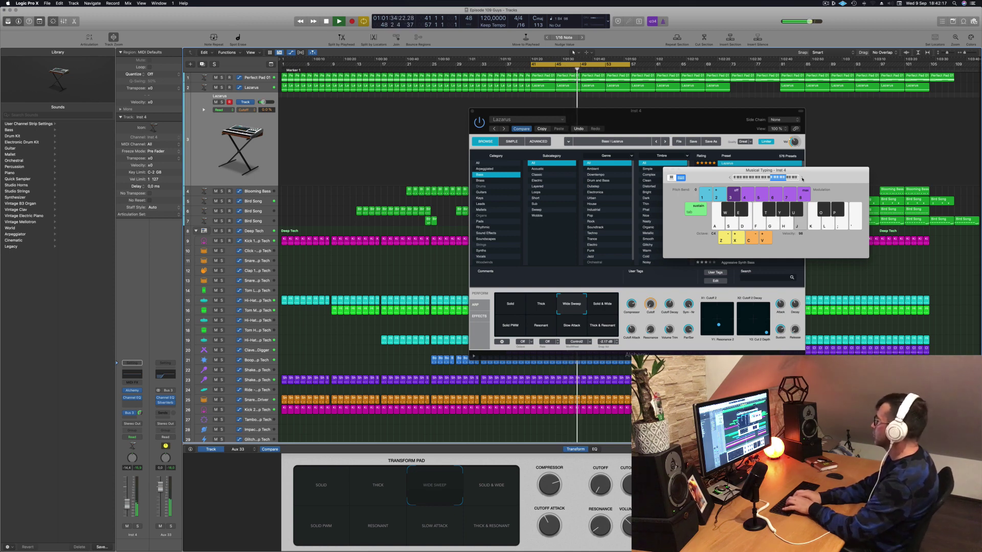
Record the melody on the armed Lazarus track from about bar 50 by playing notes in Musical Typing
key("r")
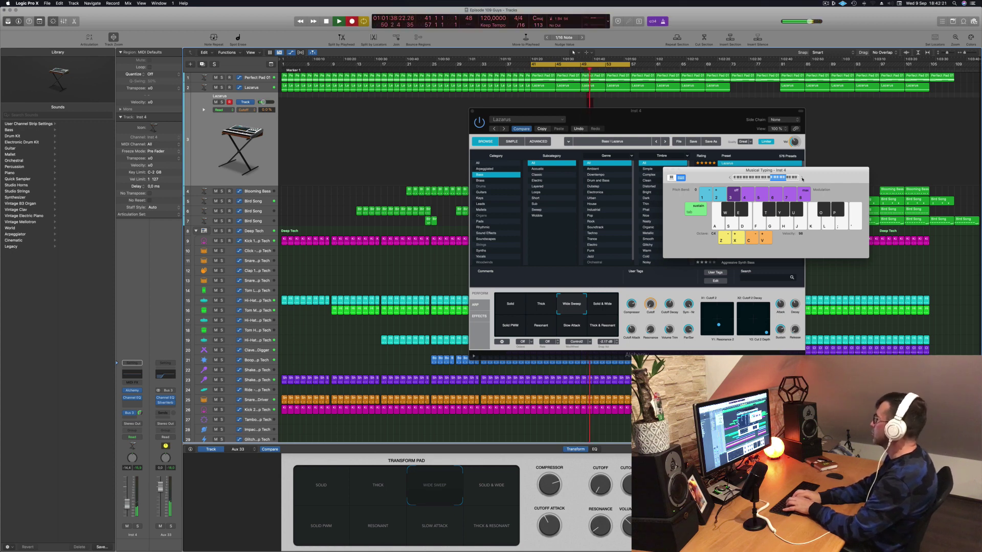
key("d")
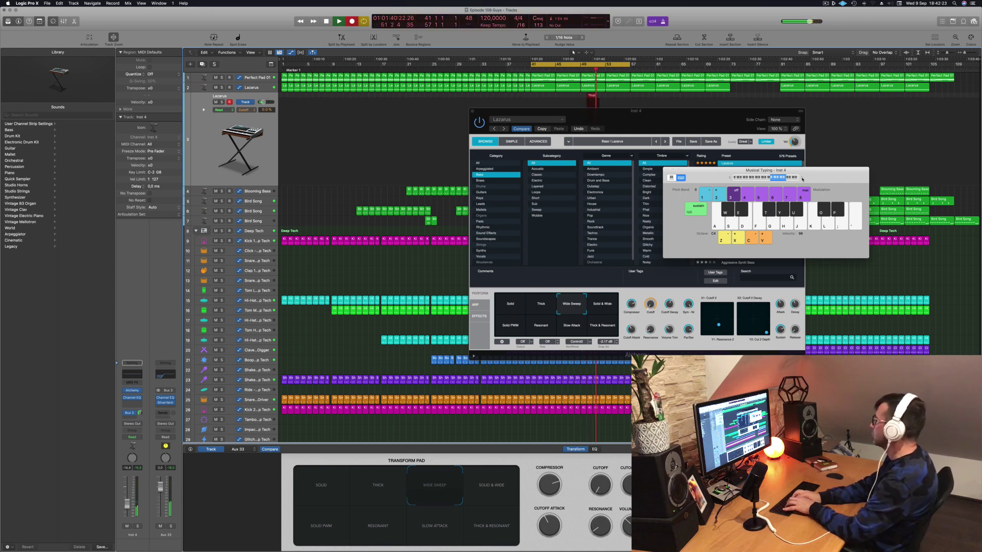
key("t")
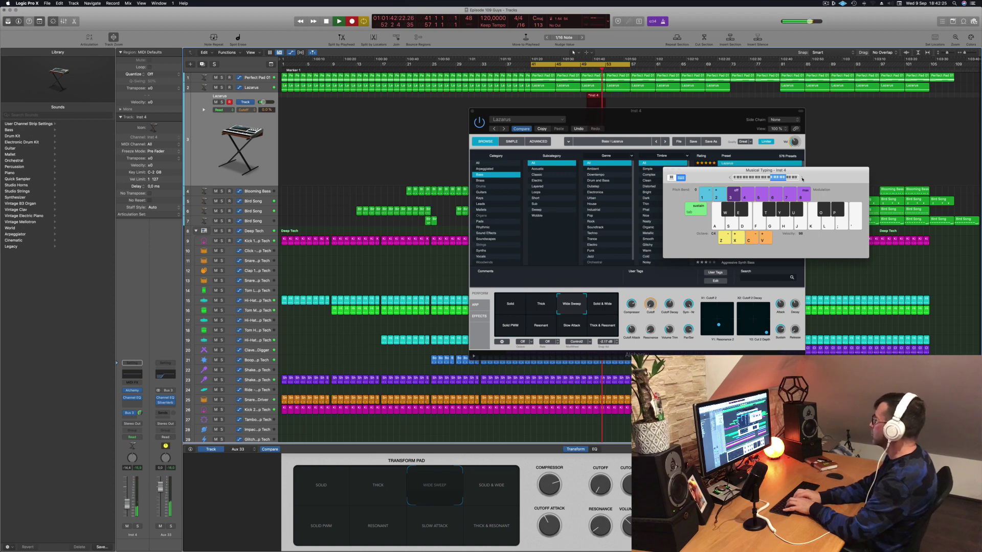
key("h")
key("f")
key("g")
key("f")
key("f")
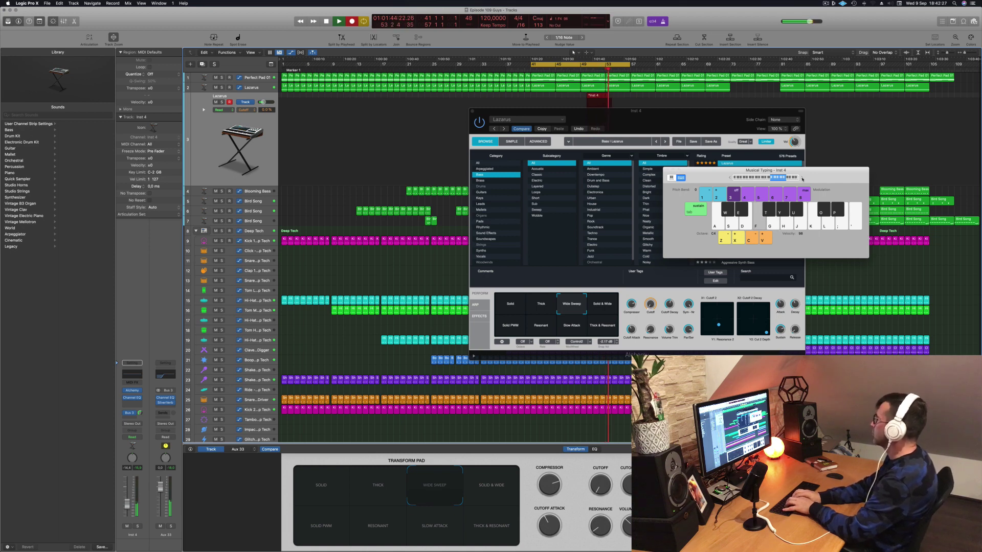
key("g")
key("f")
key("s")
key("d")
key("f")
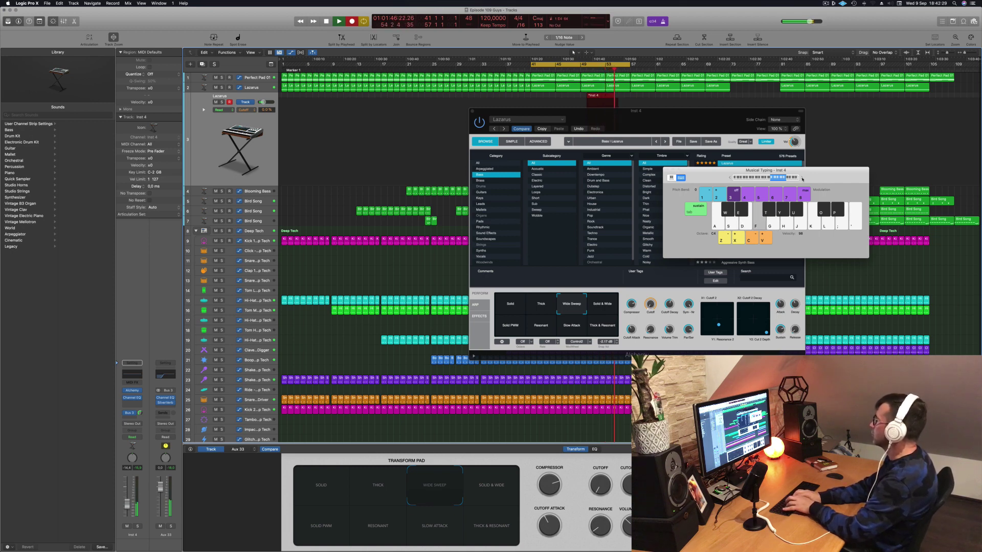
Record a melody onto the third Lazarus track in the bars 41 to 57 cycle with Musical Typing, and stop recording
key("s")
key("d")
key("f")
key("h")
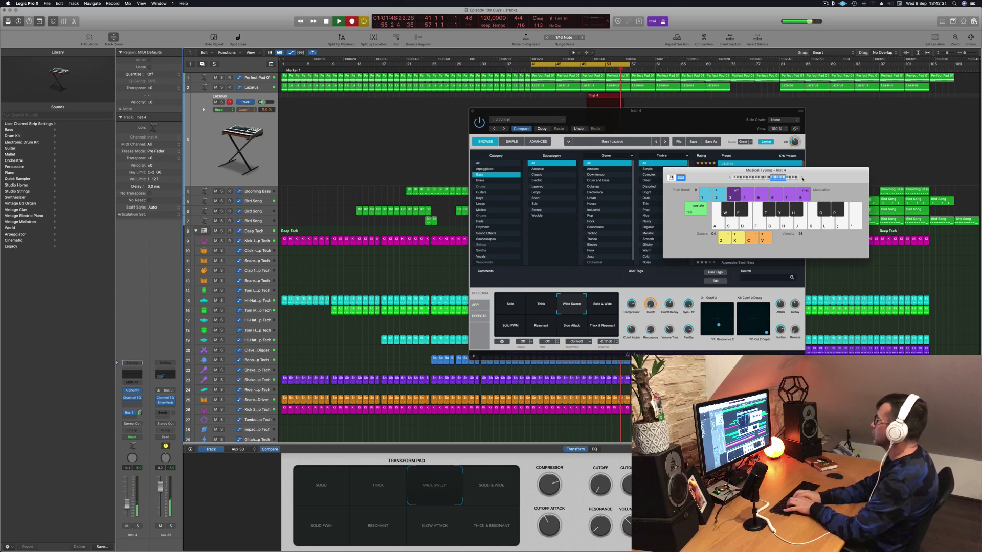
key("j")
key("s")
key("s")
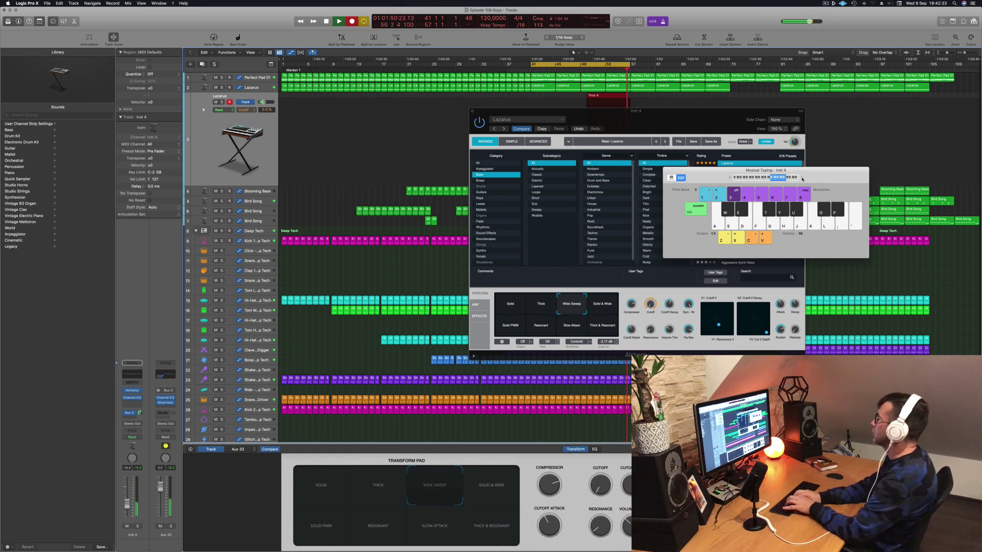
key("s")
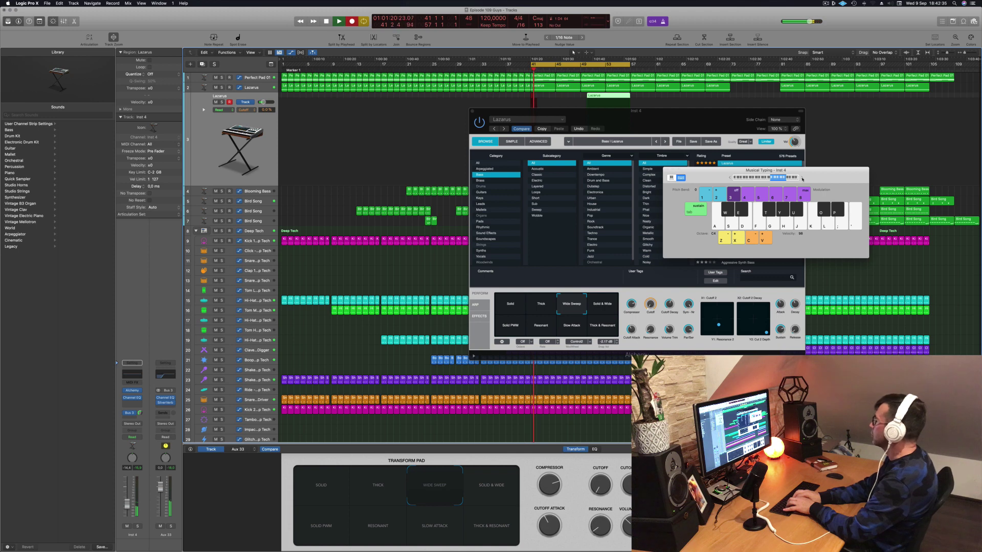
key("e")
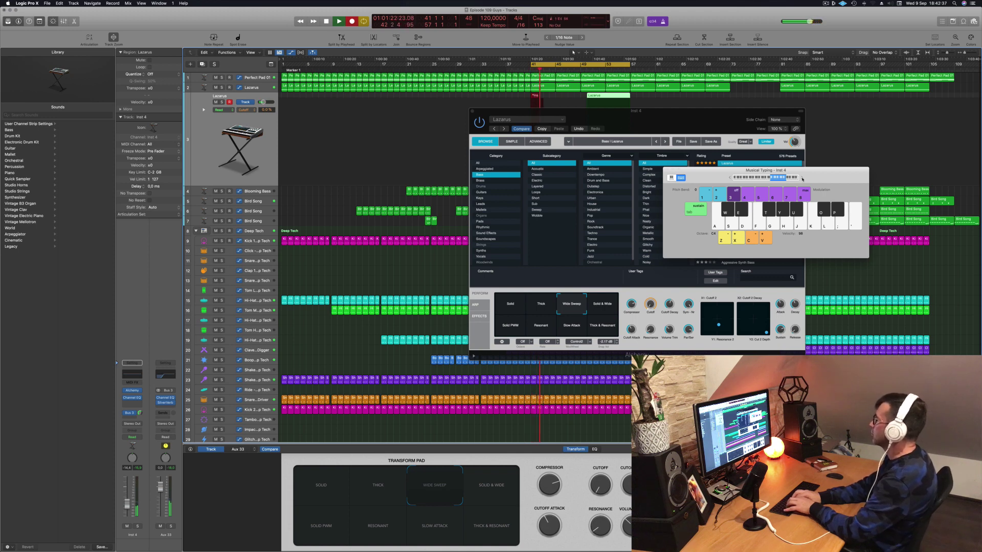
key("f")
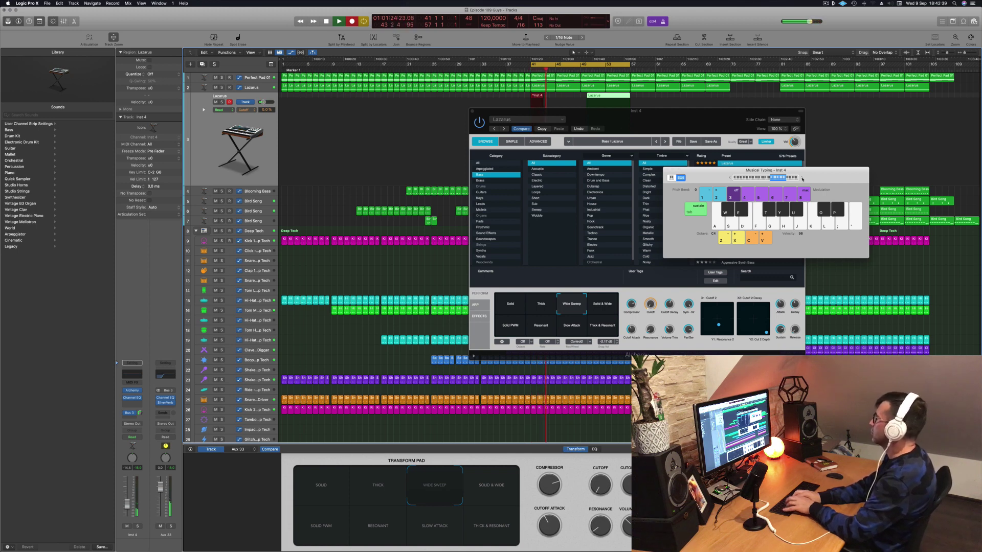
key("s")
key("f")
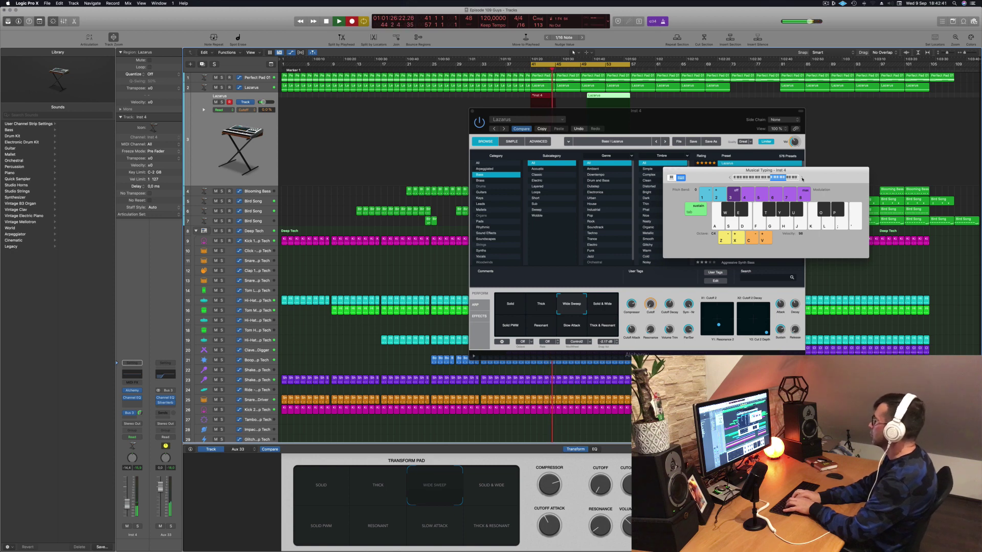
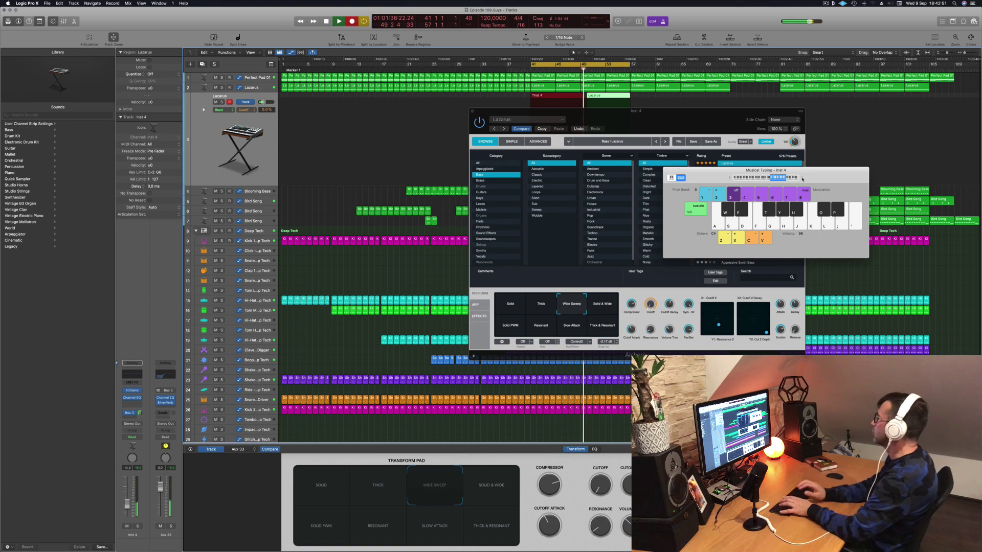
key("space")
key("space")
Move the Alchemy window clear of the track lane and delete both recorded regions from the third Lazarus track
left_click_drag(718, 122, 544, 213)
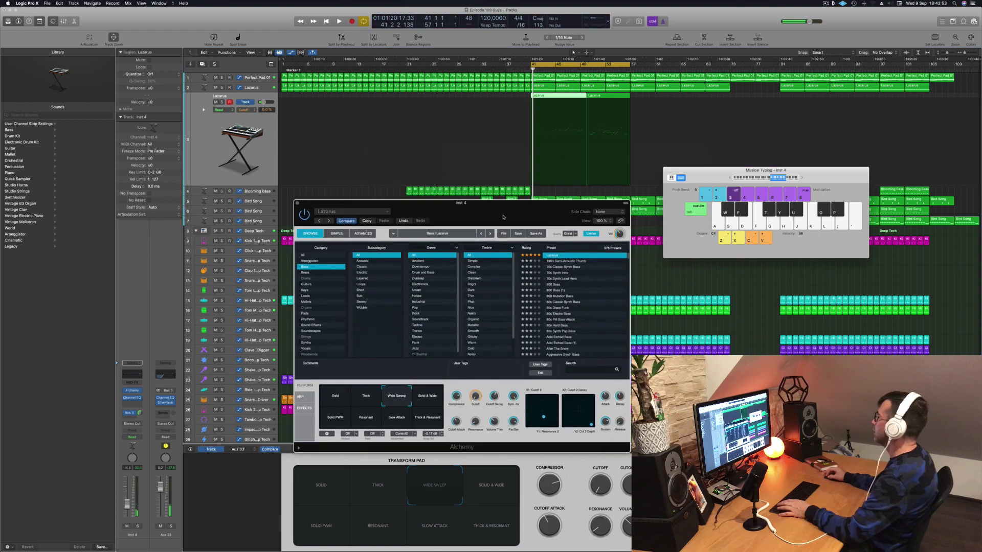
left_click(559, 100)
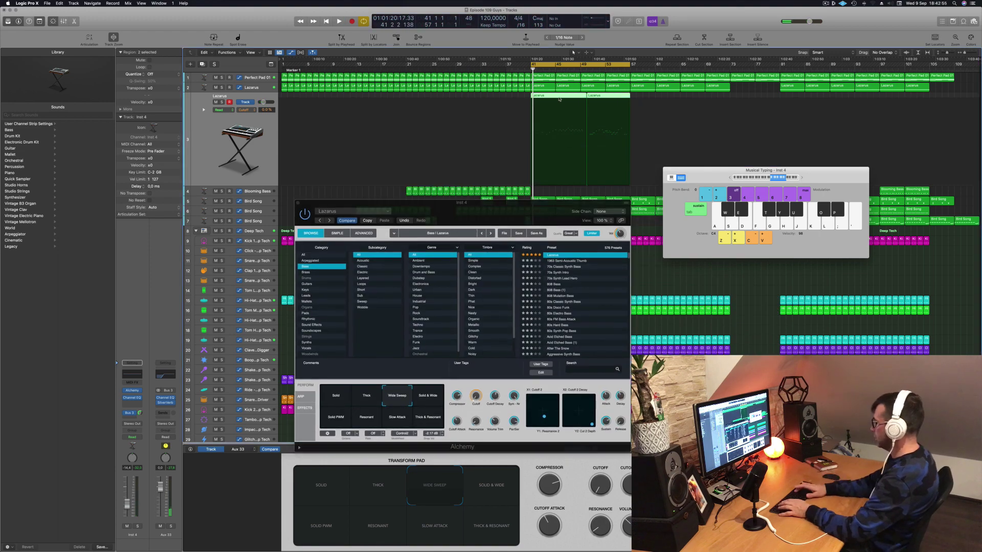
key("Delete")
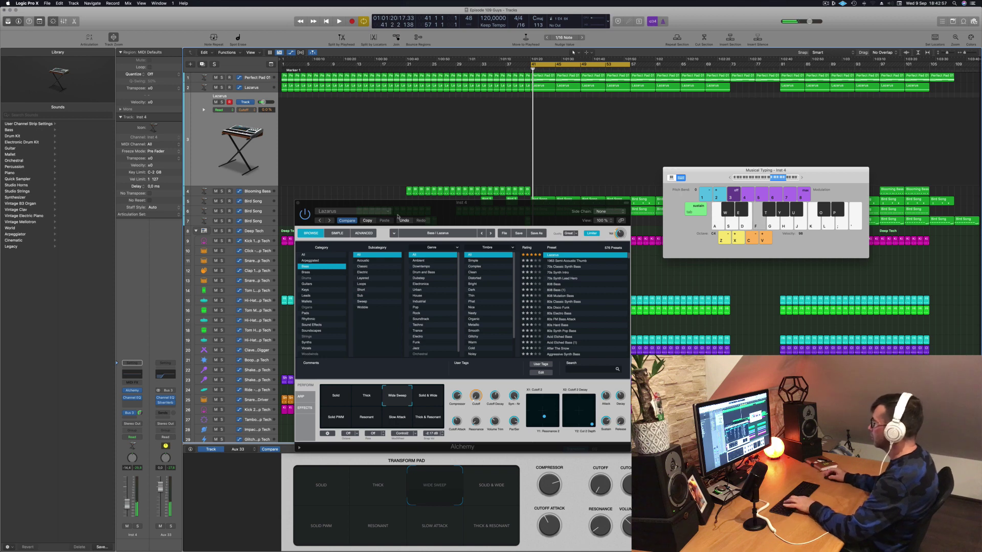
Switch Alchemy through the Solid & Wide, Thick & Resonant, Slow Attack and Resonant snapshots, and select Solid PWM
left_click(436, 394)
left_click(429, 420)
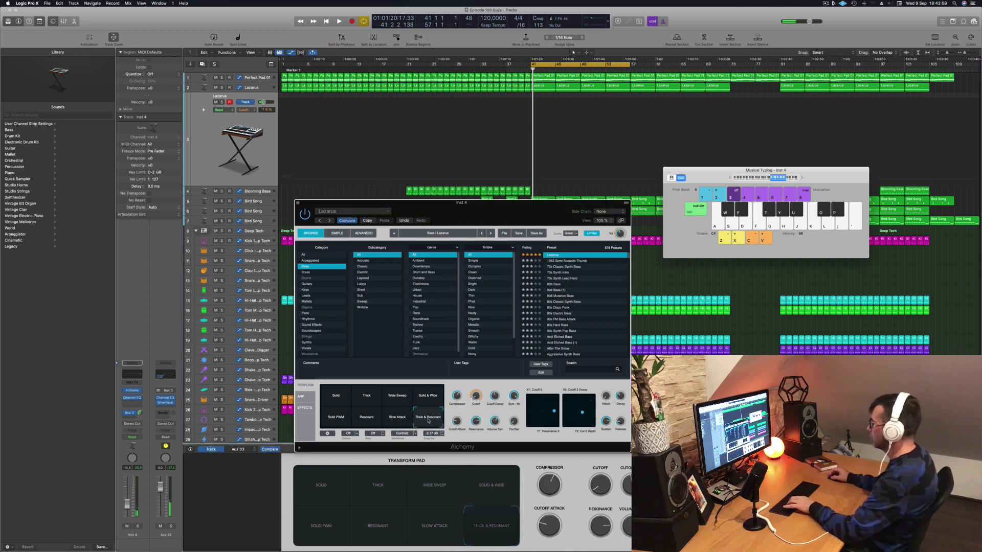
left_click(396, 419)
left_click(369, 419)
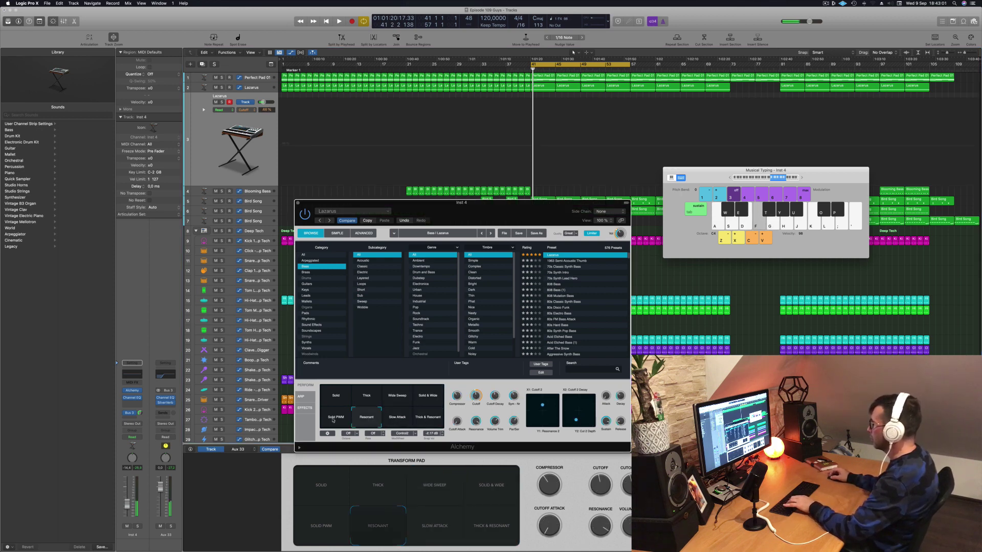
left_click(332, 421)
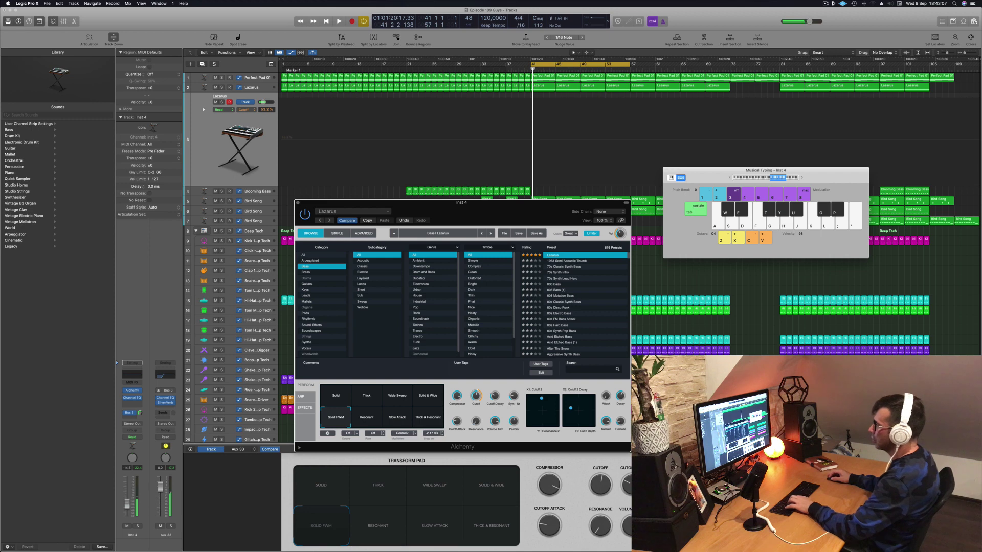
Start playback to try the Solid PWM sound and lower the Musical Typing keyboard by one octave
left_click(137, 404)
key("f")
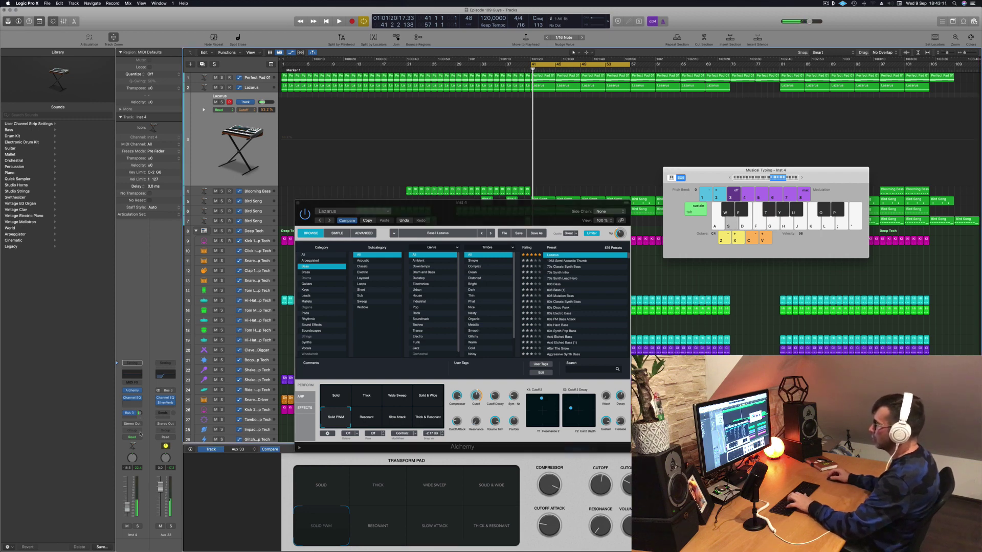
key("space")
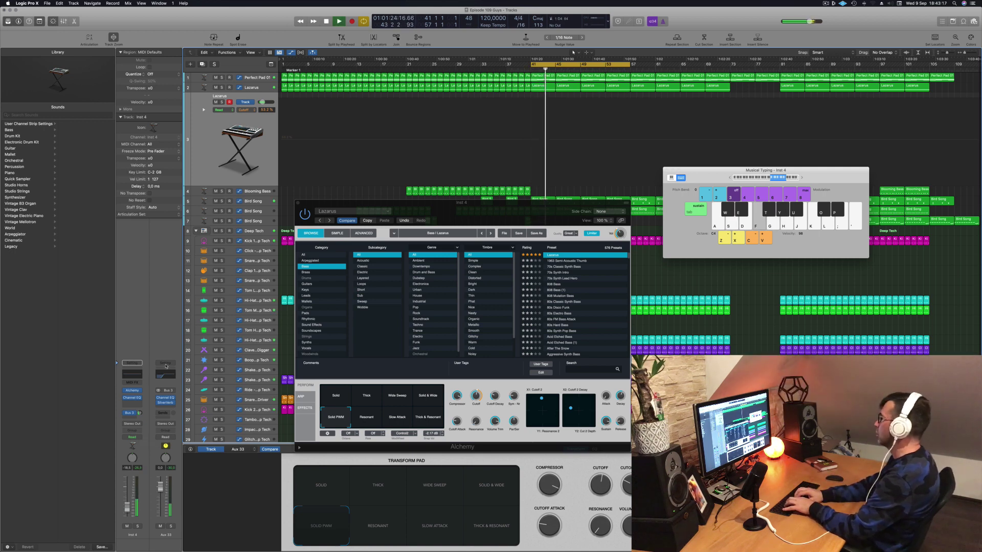
left_click(730, 178)
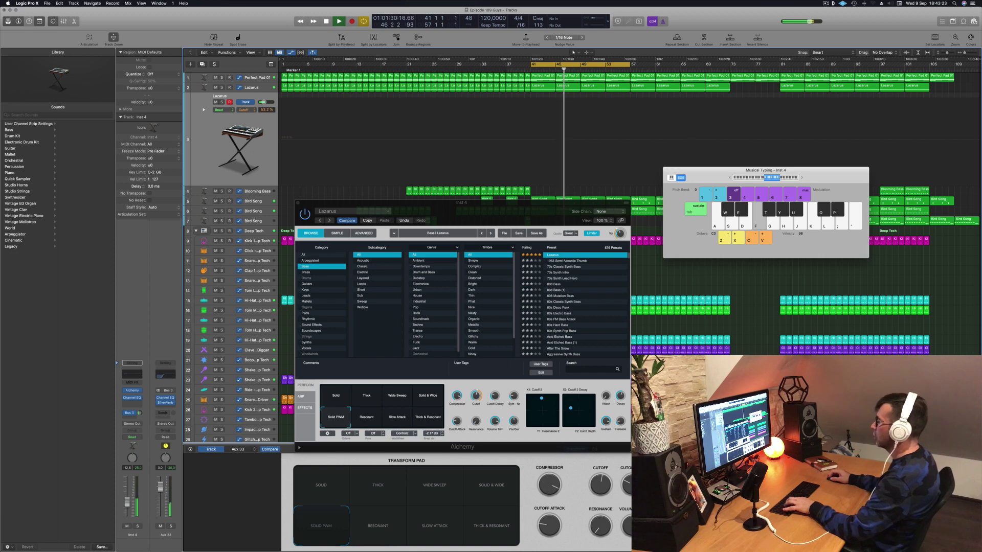
Play notes over the running section while adjusting Alchemy's Cutoff Attack and Cutoff Decay controls
key("f")
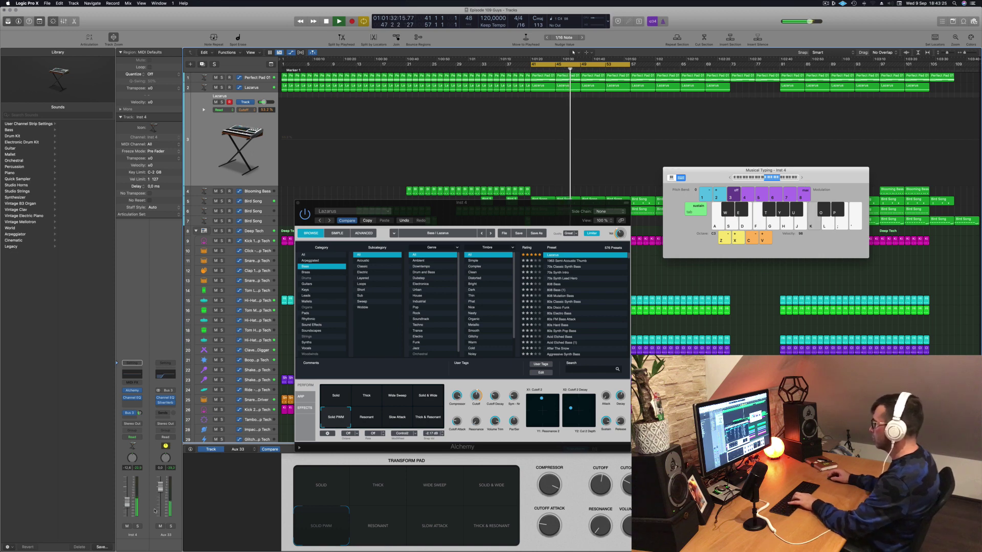
key("h")
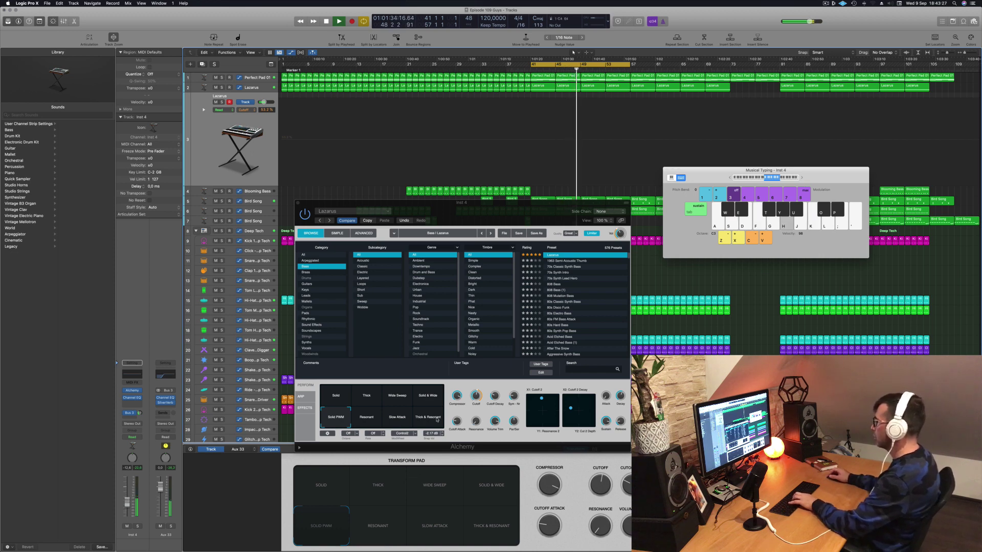
key("h")
key("j")
left_click_drag(457, 424, 457, 418)
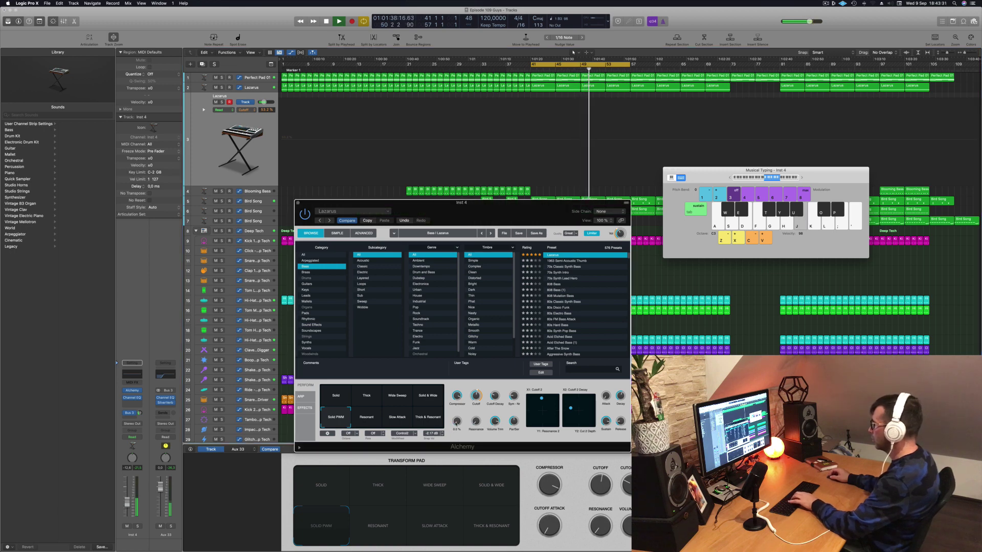
key("j")
left_click_drag(461, 399, 459, 422)
key("k")
key("f")
key("h")
key("j")
key("k")
key("f")
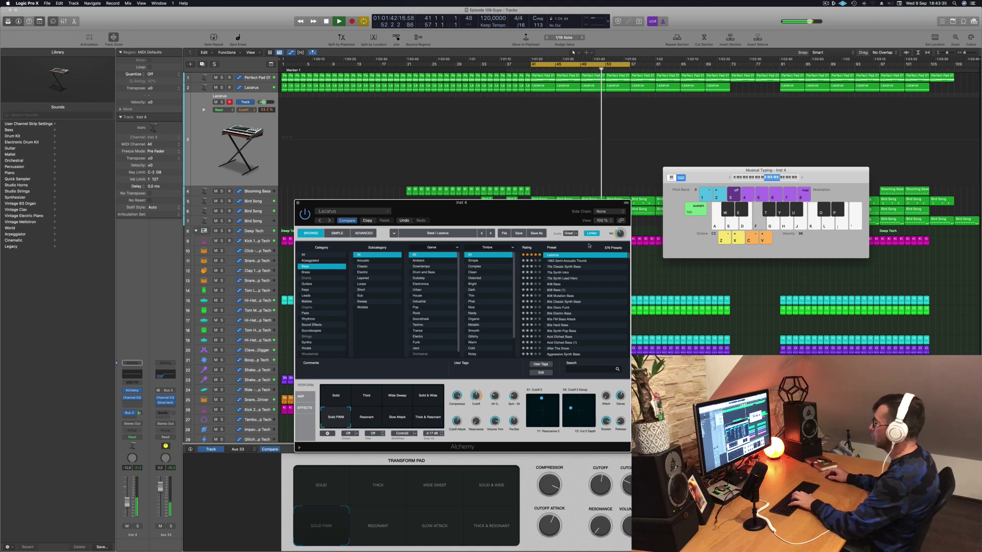
key("h")
Try Alchemy's Thick & Resonant, Slow Attack, Resonant and Solid PWM snapshots, and choose the Solid snapshot
left_click(428, 418)
key("h")
left_click(404, 422)
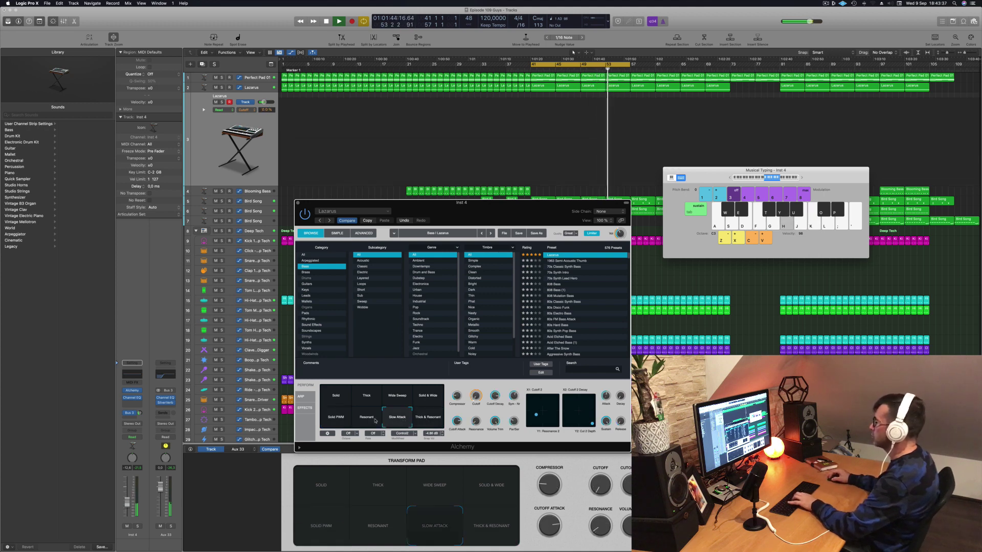
left_click(367, 418)
left_click(335, 418)
left_click(339, 402)
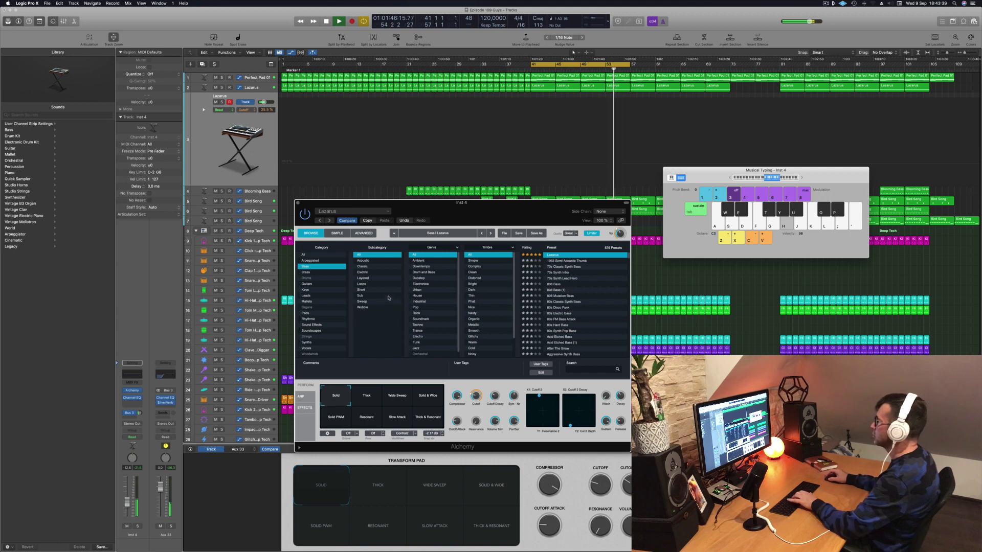
key("k")
Stop playback, close the Alchemy window and the Musical Typing keyboard, and undo the last change
left_click(298, 203)
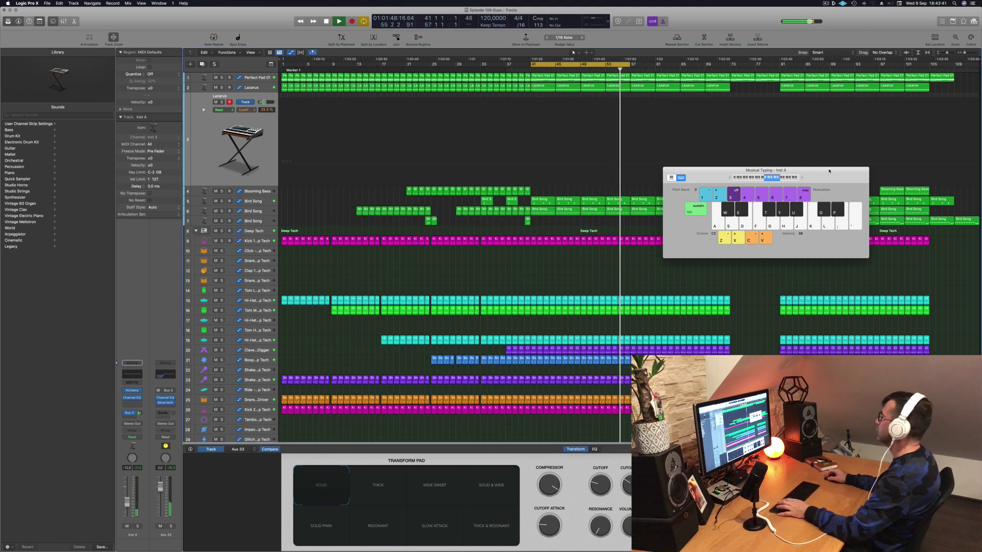
key("space")
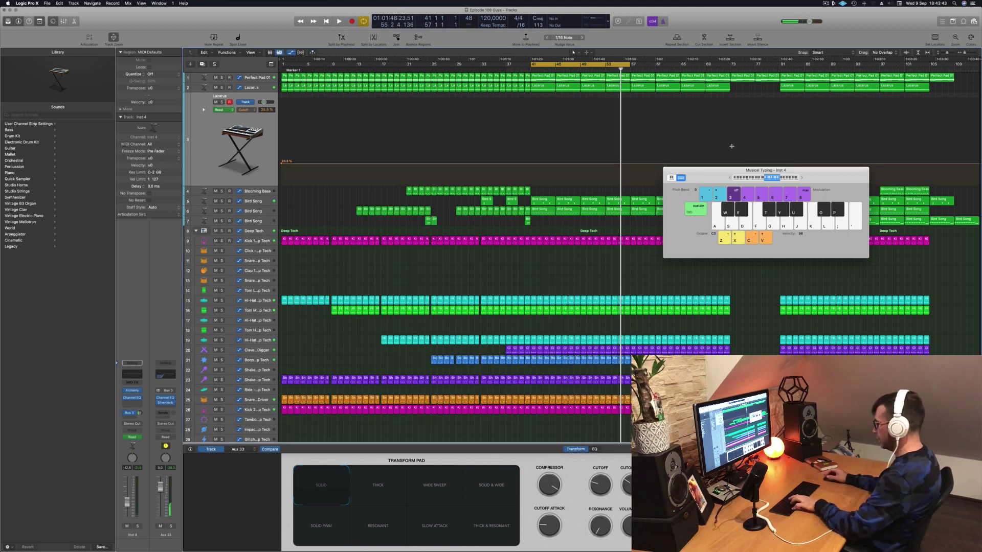
key("super+k")
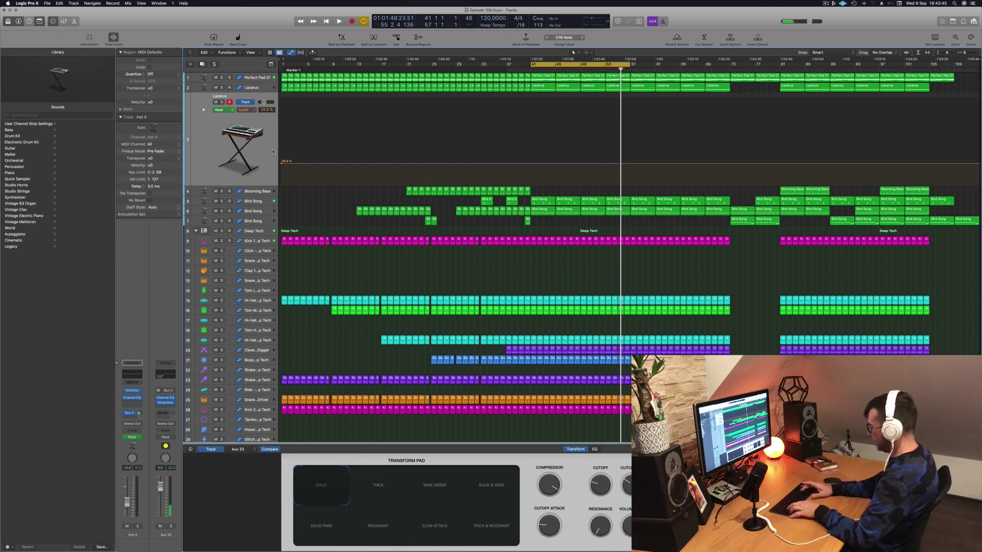
key("super+z")
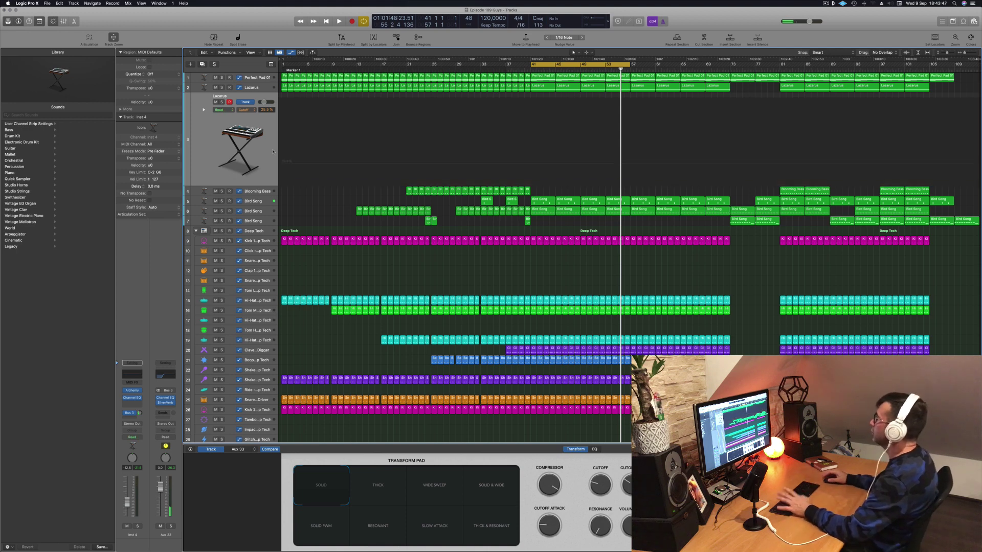
Play back the arrangement from bar 41 and select the Perfect Pad 01 track to review its automation
key("space")
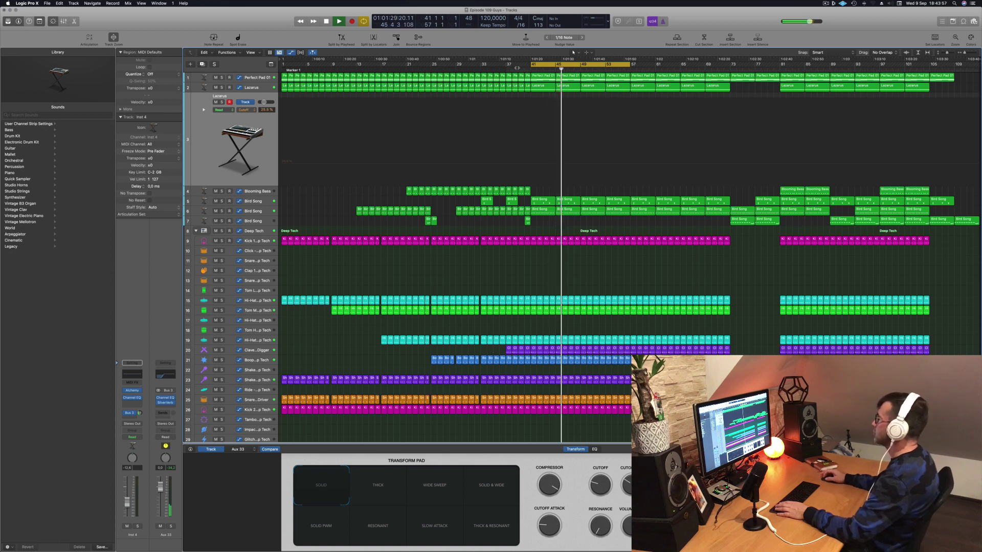
scroll(596, 155, "down", 2)
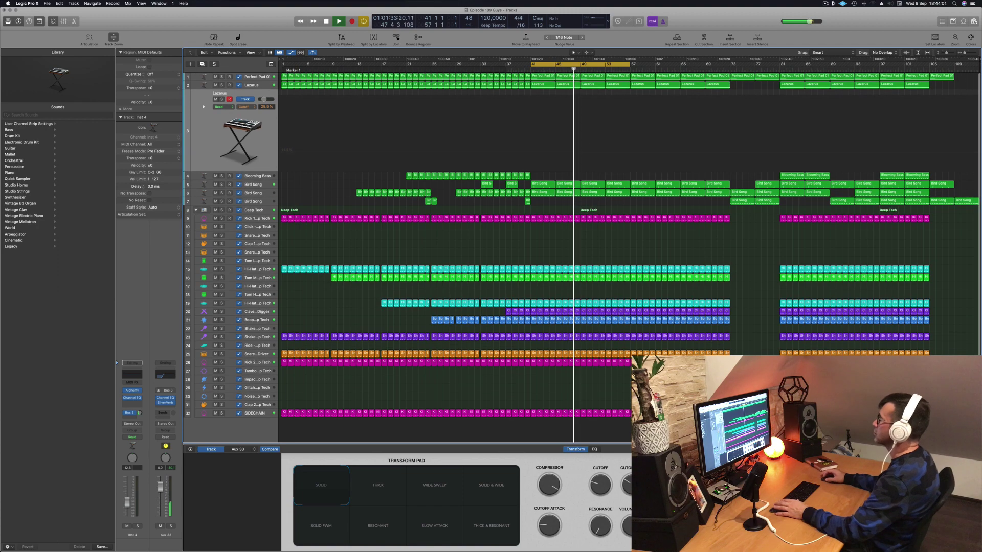
key("Up")
key("Up")
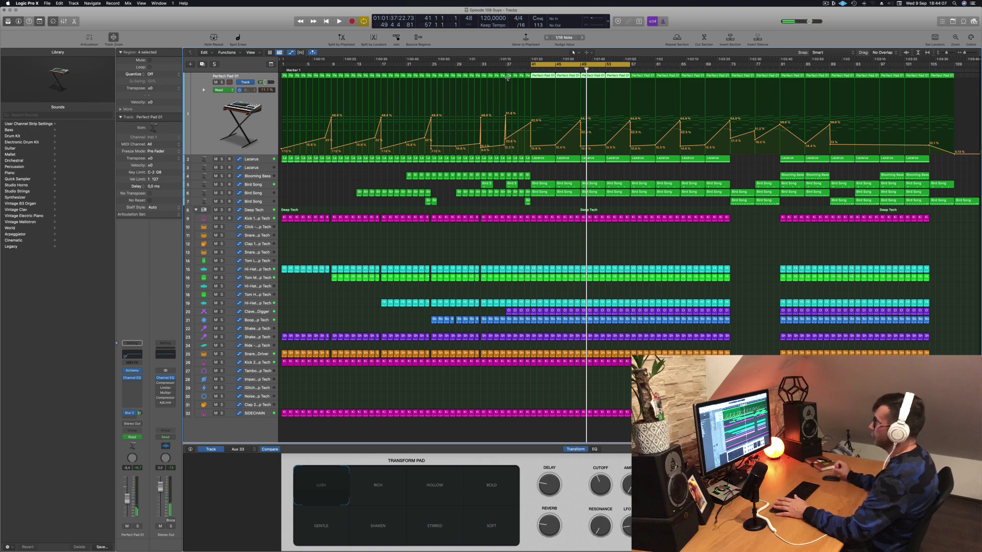
key("space")
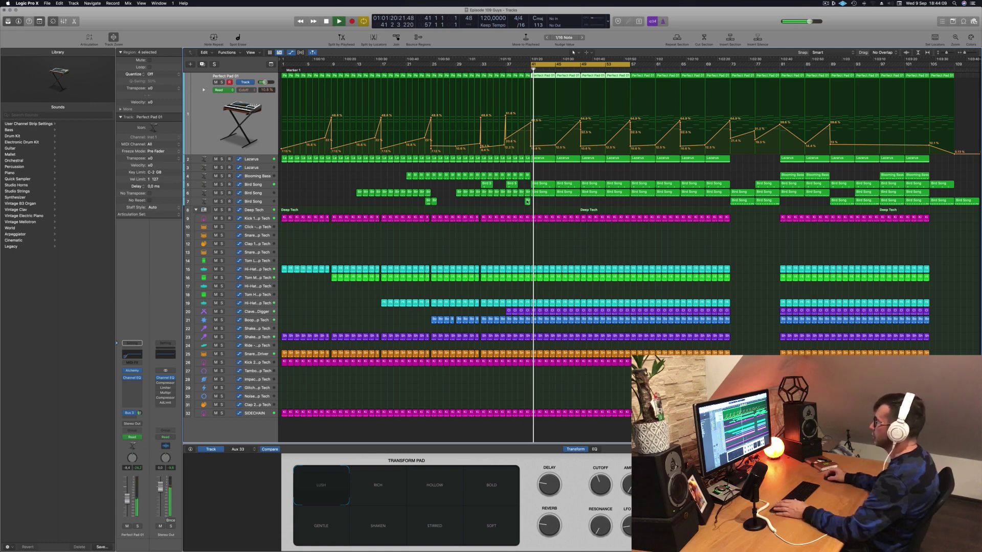
key("shift+space")
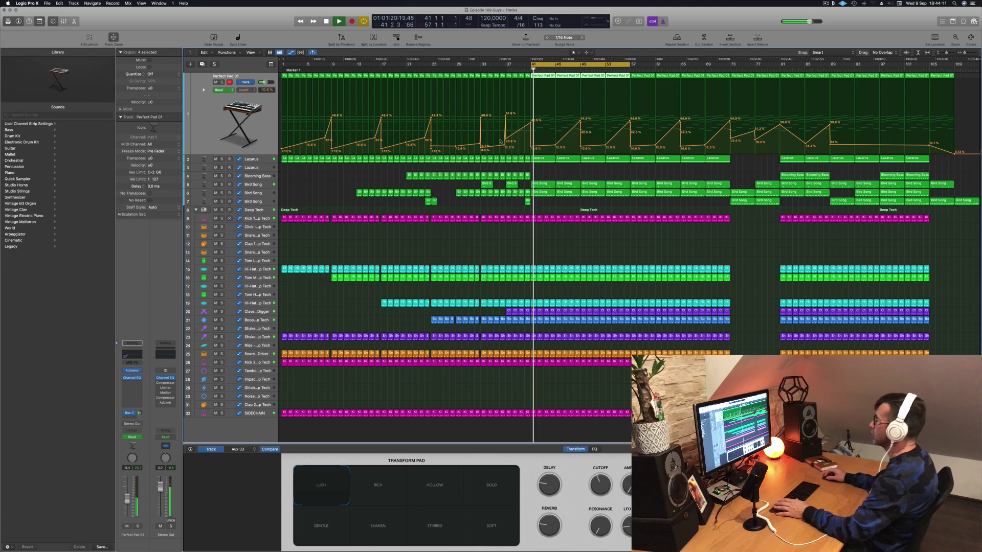
Lower the cutoff automation points at bars 45 and 49 on the second Lazarus track
left_click(249, 162)
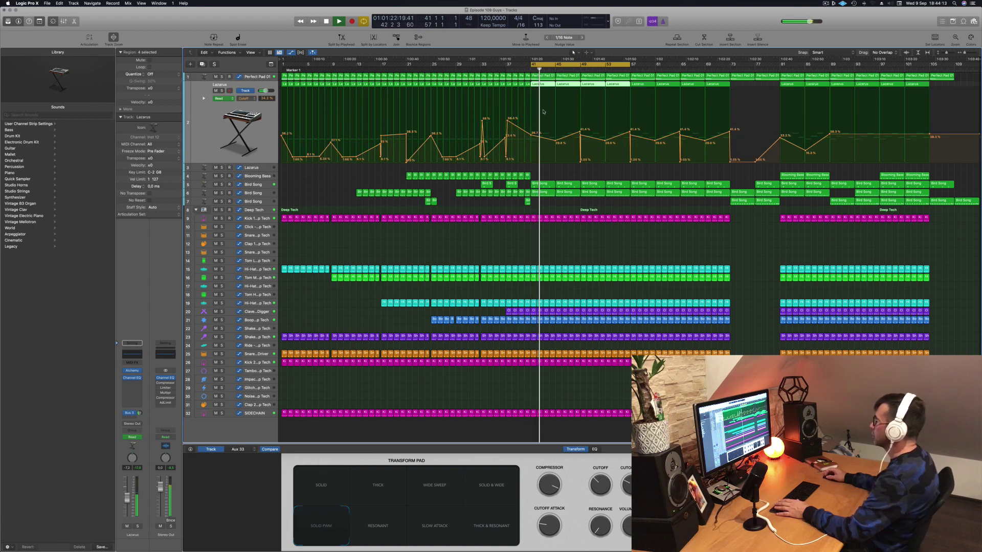
left_click_drag(555, 141, 581, 161)
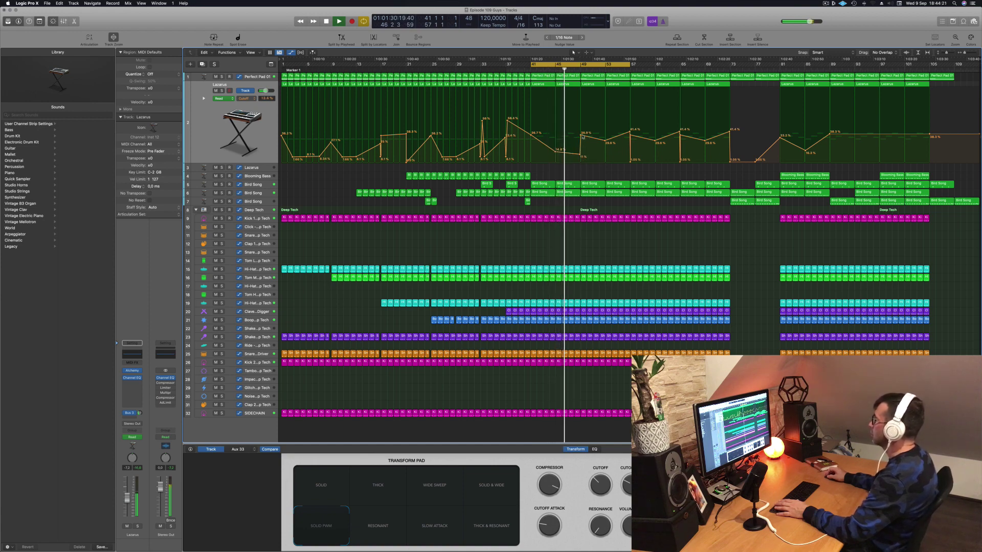
left_click_drag(581, 163, 581, 154)
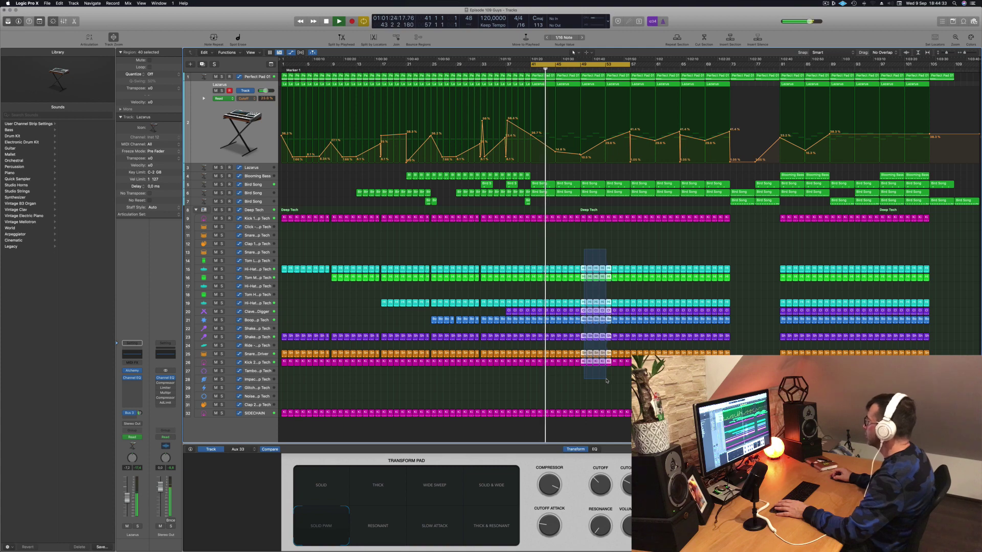
Delete the percussion regions between bars 49 and 57 on the tracks from the hi-hats through Kick 2
left_click_drag(617, 381, 628, 379)
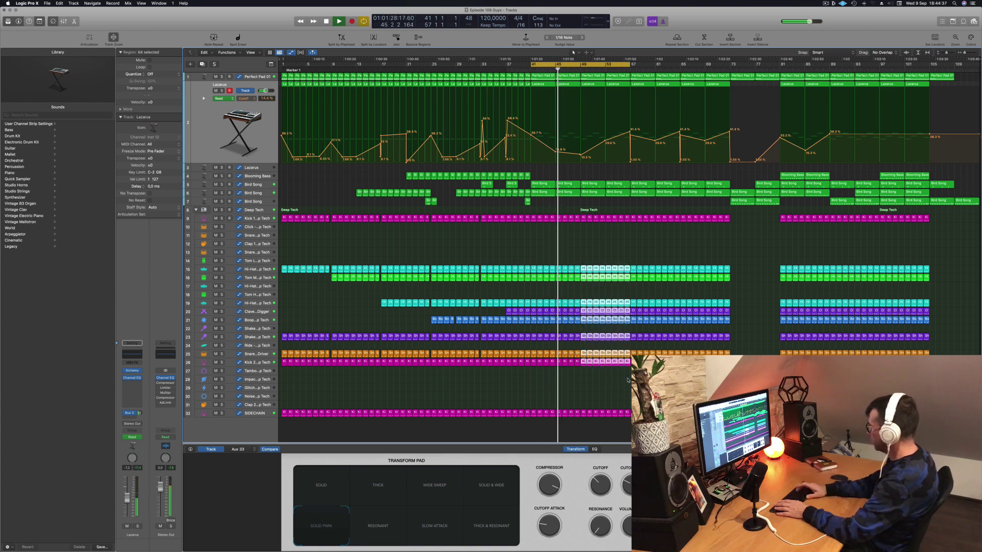
key("Delete")
scroll(625, 207, "right", 5)
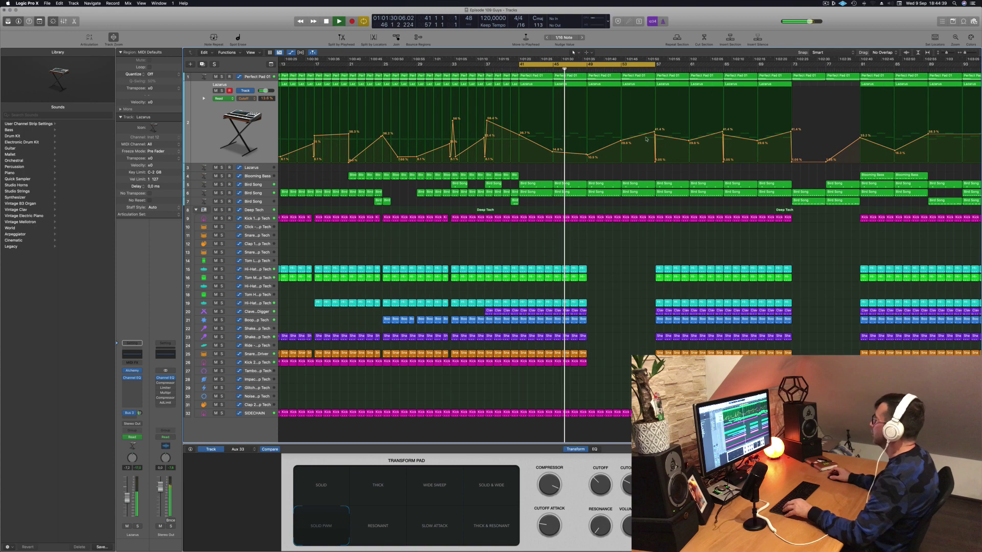
Copy the two Blooming Bass regions at bars 81 and 85 to bars 49 and 53
left_click(250, 78)
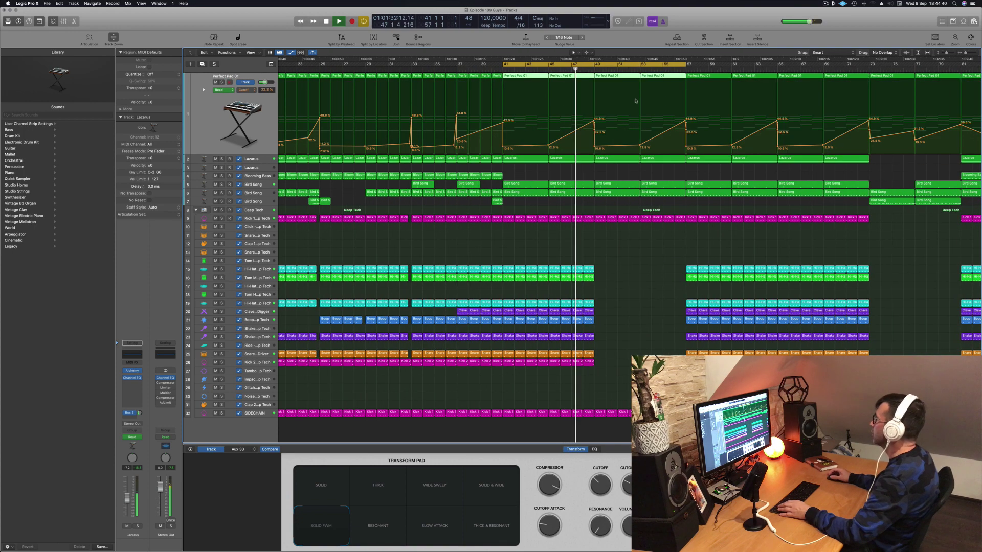
key("super+Left")
key("super+Left")
key("super+Left")
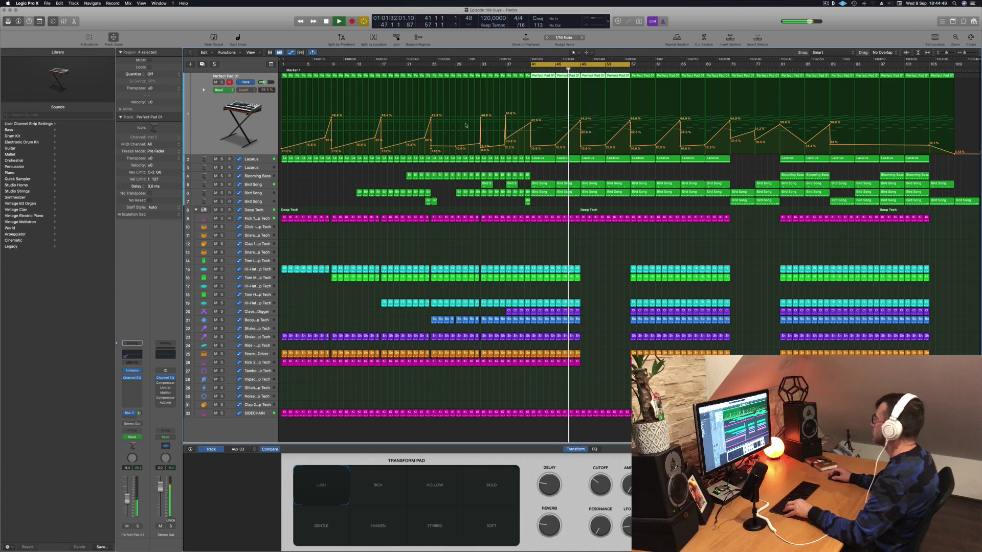
left_click_drag(795, 175, 617, 180)
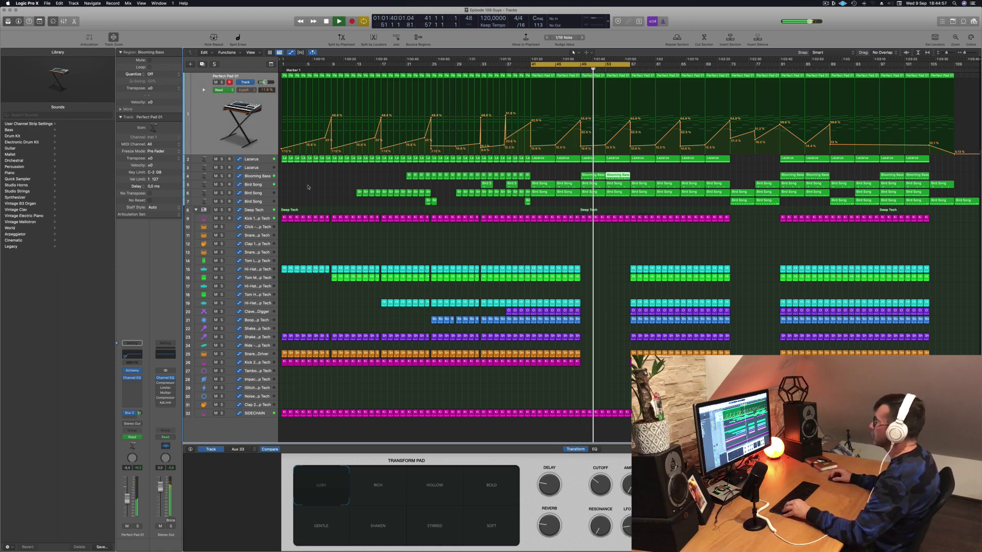
left_click(260, 176)
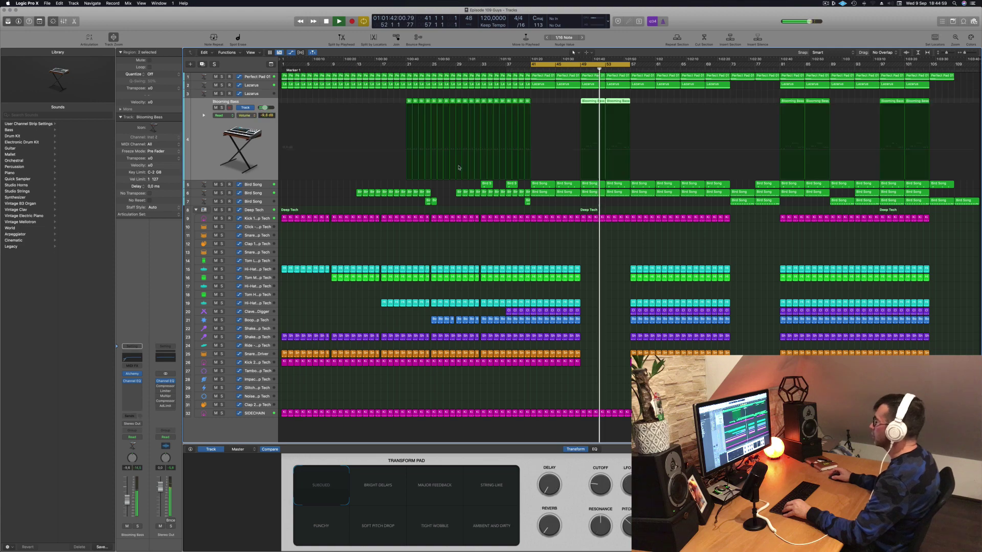
left_click(575, 66)
Delete the regions at bars 49 and 53 on the second Bird Song track and restart playback
left_click(259, 193)
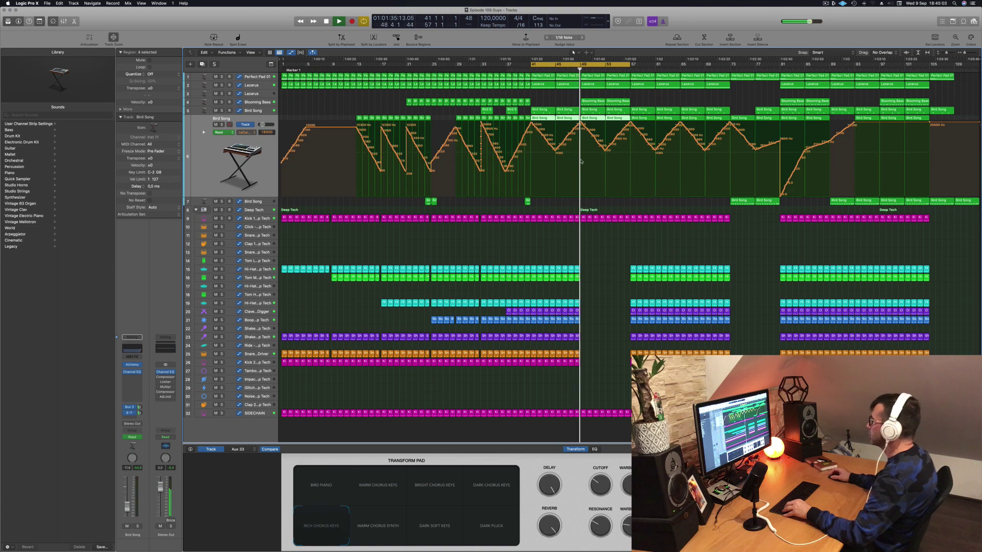
left_click(592, 119)
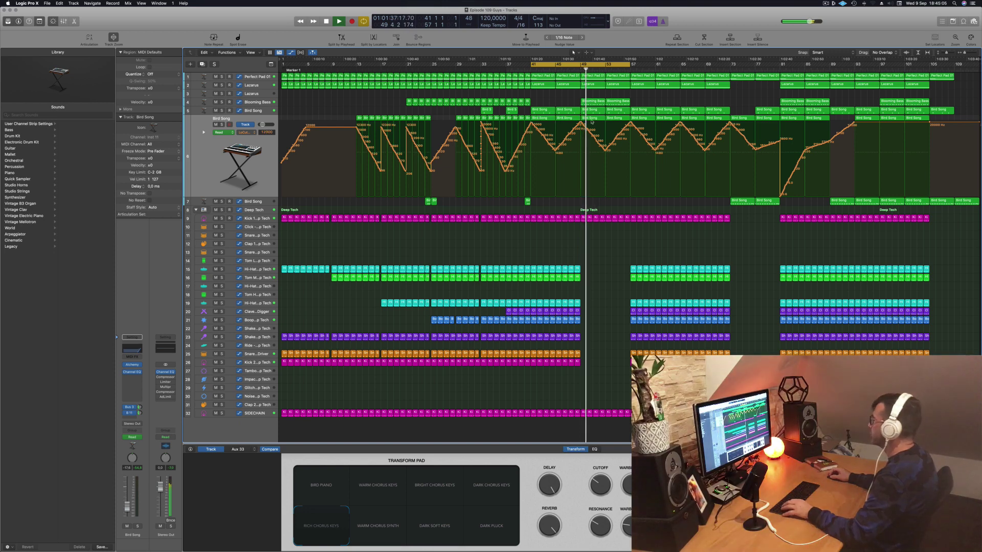
key("Return")
left_click(613, 119)
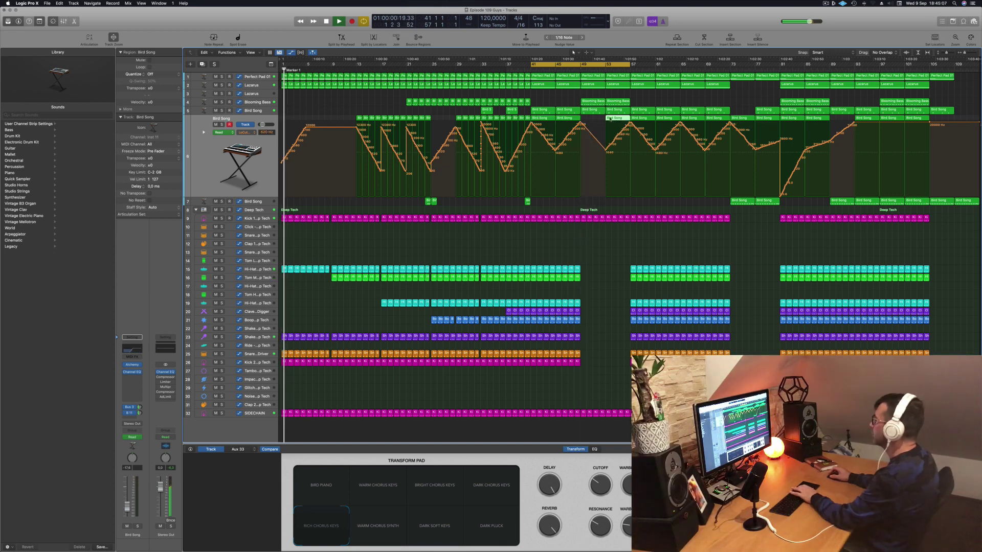
key("BackSpace")
key("space")
key("space")
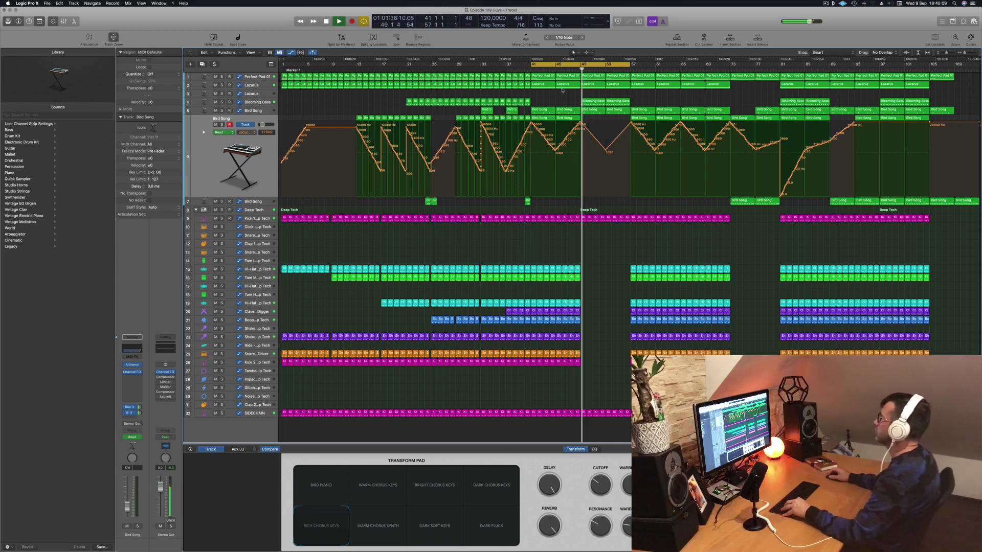
Lower the first Lazarus track's cutoff automation to 0.0 % at bar 53 and keep it low until bar 57
scroll(613, 247, "down", 4)
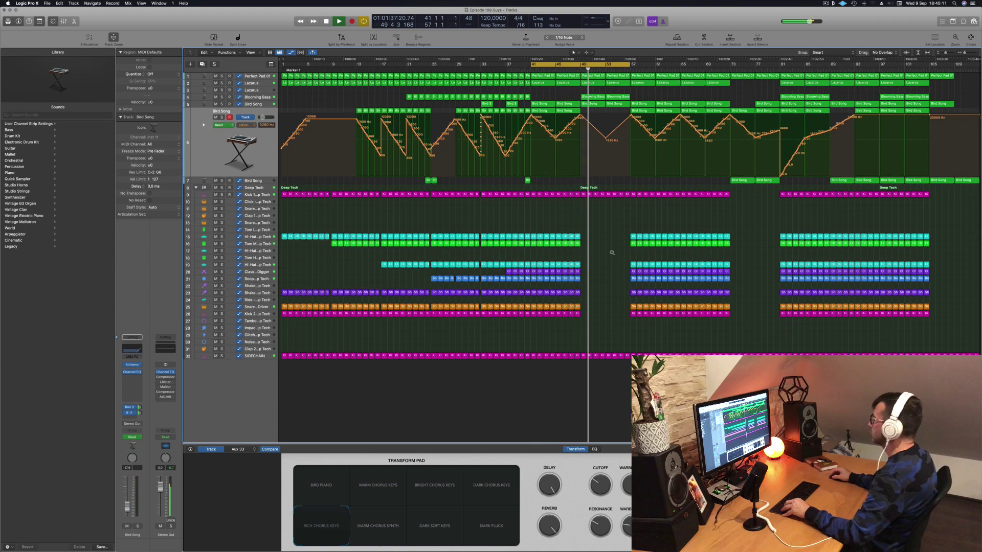
scroll(631, 161, "down", 2)
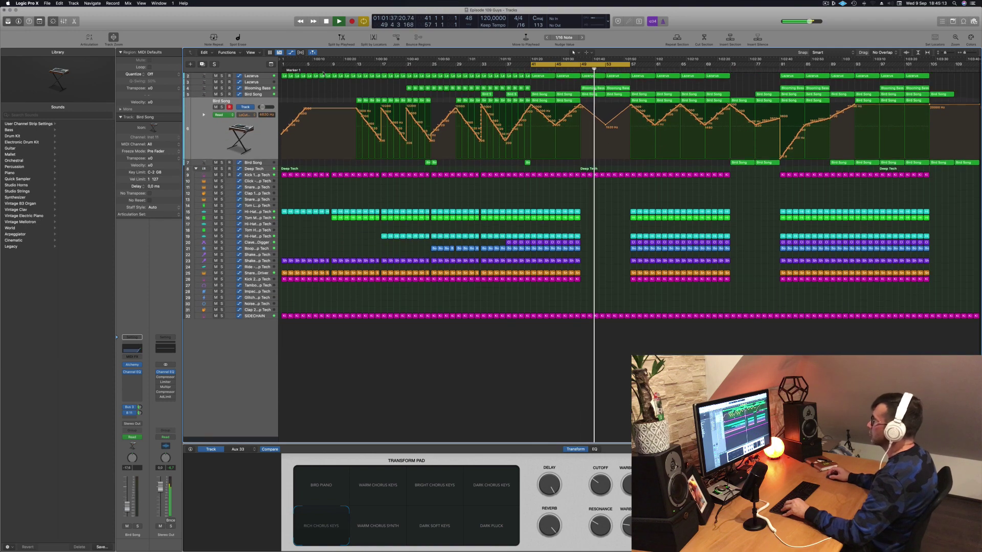
scroll(632, 161, "up", 1)
left_click(256, 82)
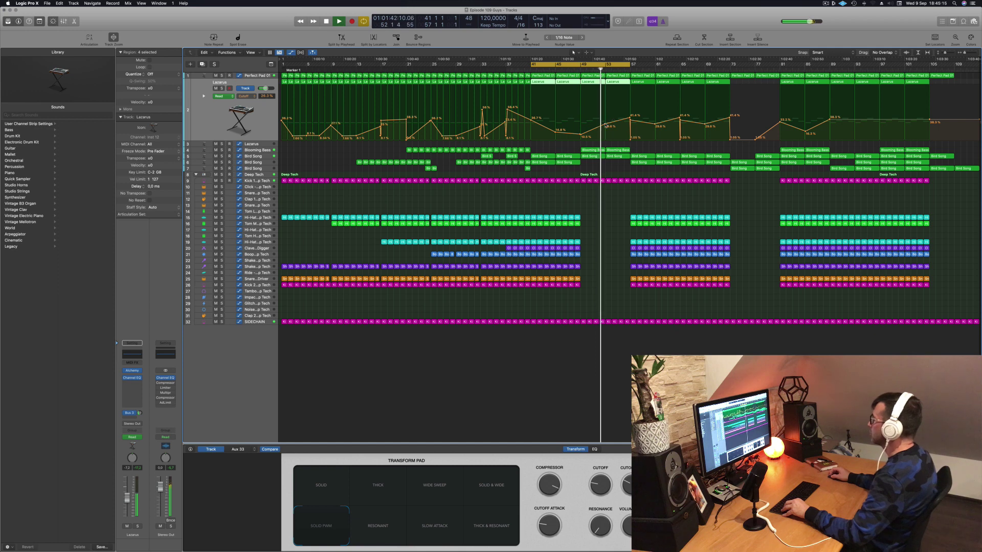
left_click_drag(608, 126, 629, 139)
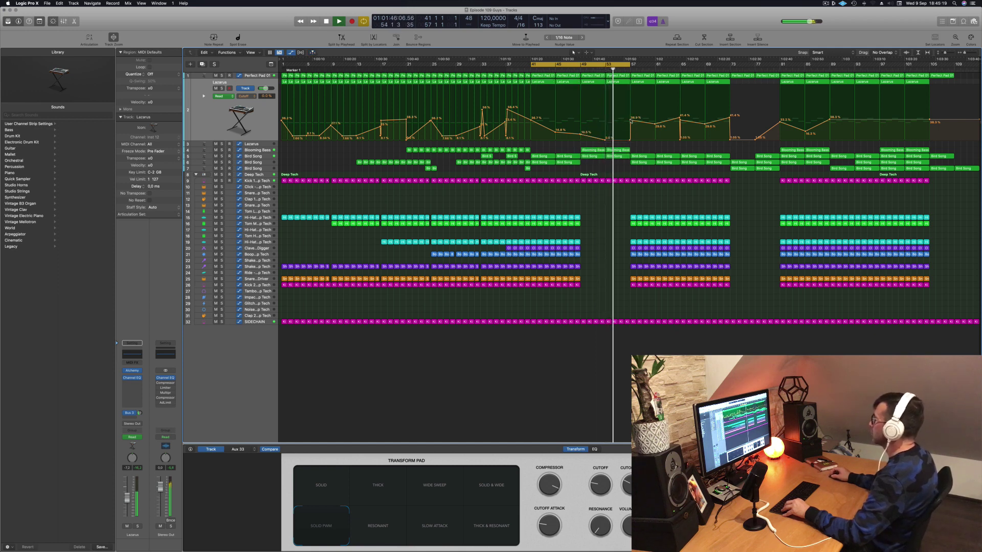
left_click(629, 139)
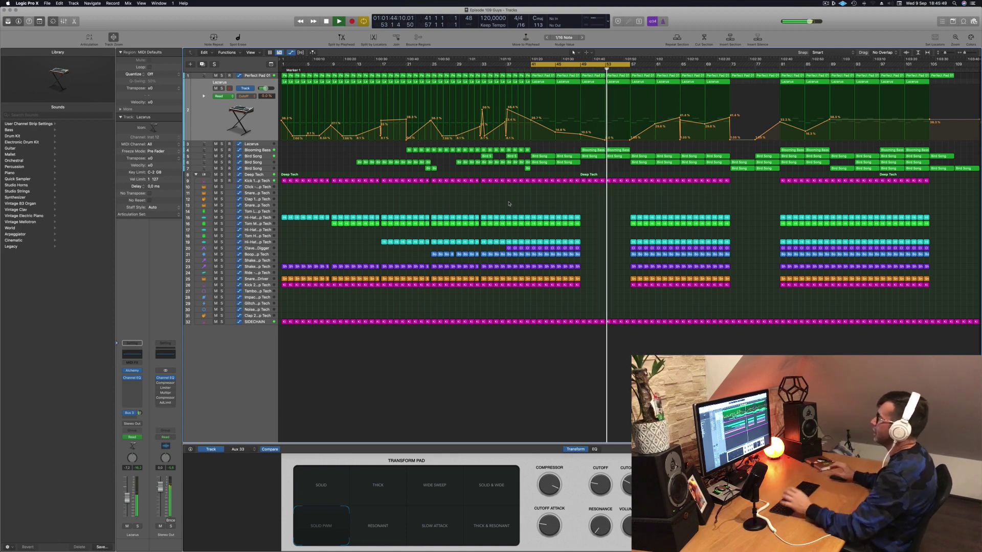
Split the Kick 1 region just before bar 57 and delete its tail
scroll(625, 176, "up", 6)
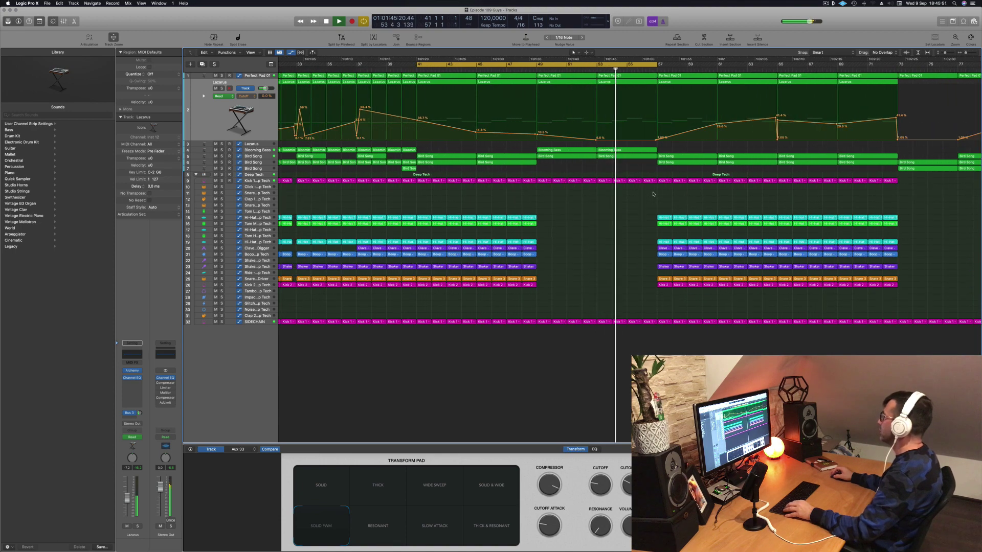
left_click_drag(677, 178, 687, 181)
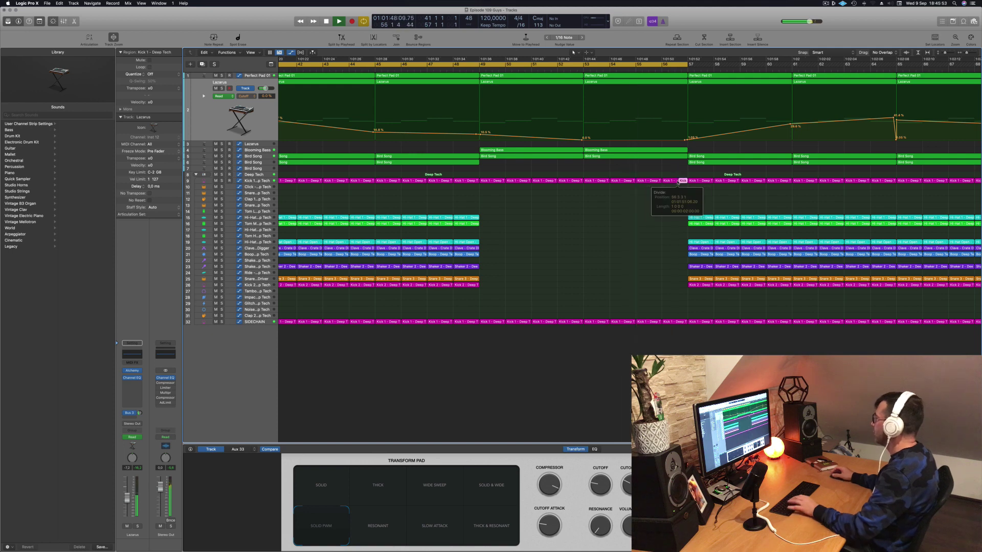
key("BackSpace")
left_click(668, 191)
Copy two Blooming Bass regions to bars 57 and 61 and extend the cycle range to bar 73
scroll(665, 190, "down", 5)
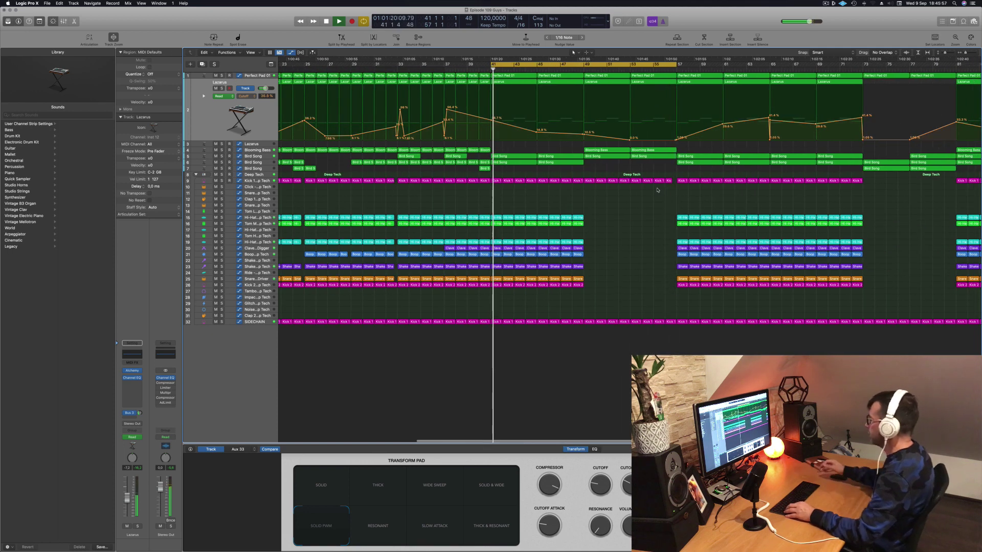
scroll(642, 186, "down", 1)
scroll(641, 187, "down", 3)
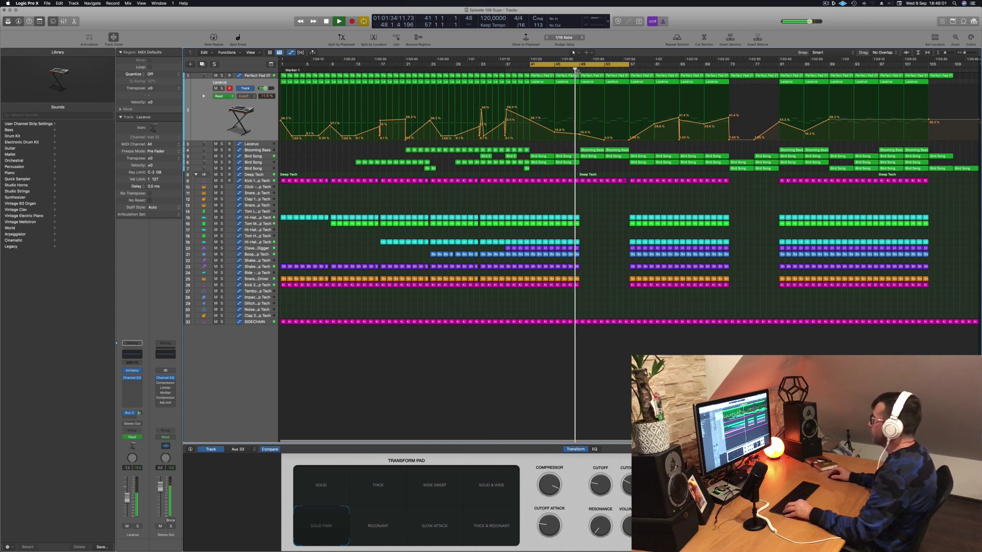
mouse_move(641, 148)
left_mouse_down()
mouse_move(588, 152)
mouse_move(640, 156)
left_mouse_up()
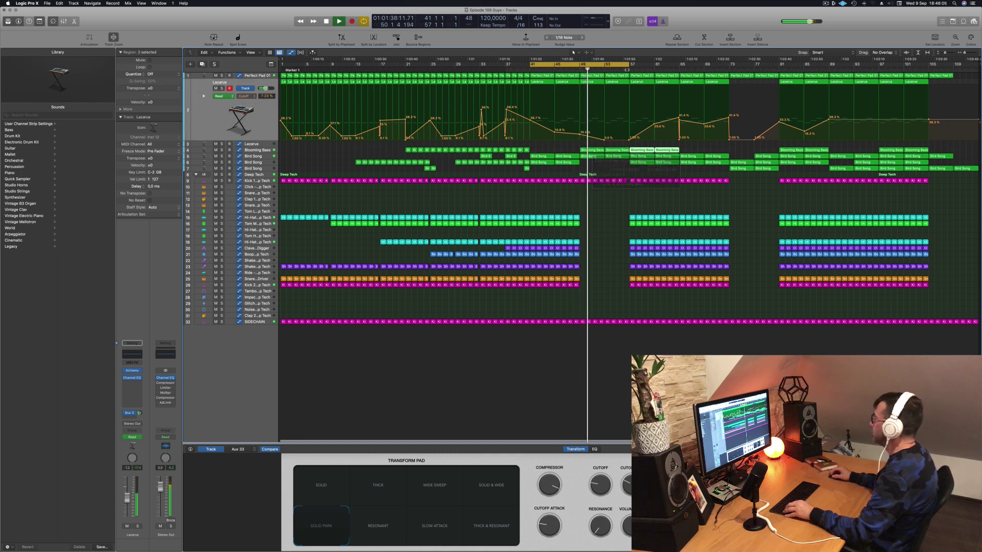
left_click_drag(629, 64, 729, 70)
Shorten all notes of the Perfect Pad 01 region at bar 57 into short stabs in the Piano Roll
key("Up")
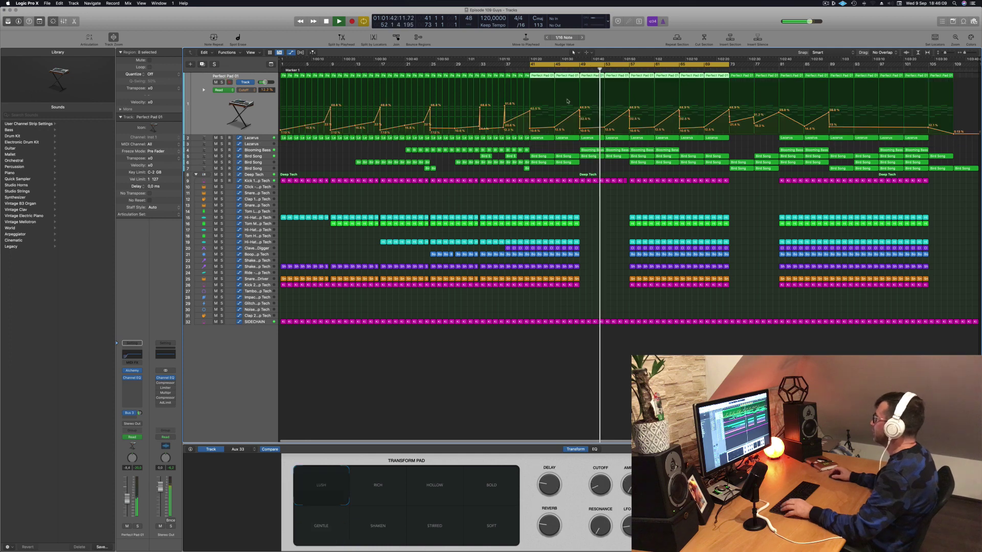
key("space")
left_click(598, 205)
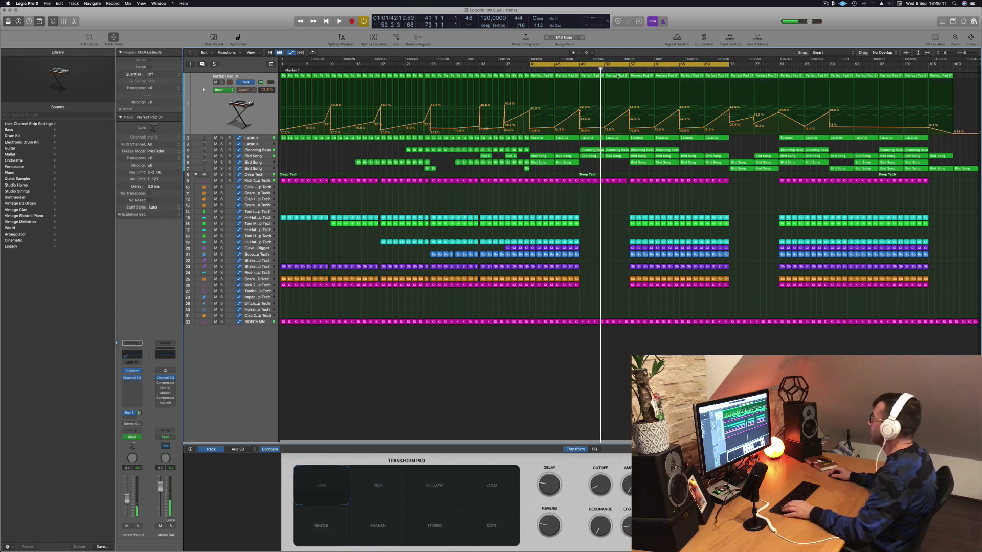
double_click(618, 76)
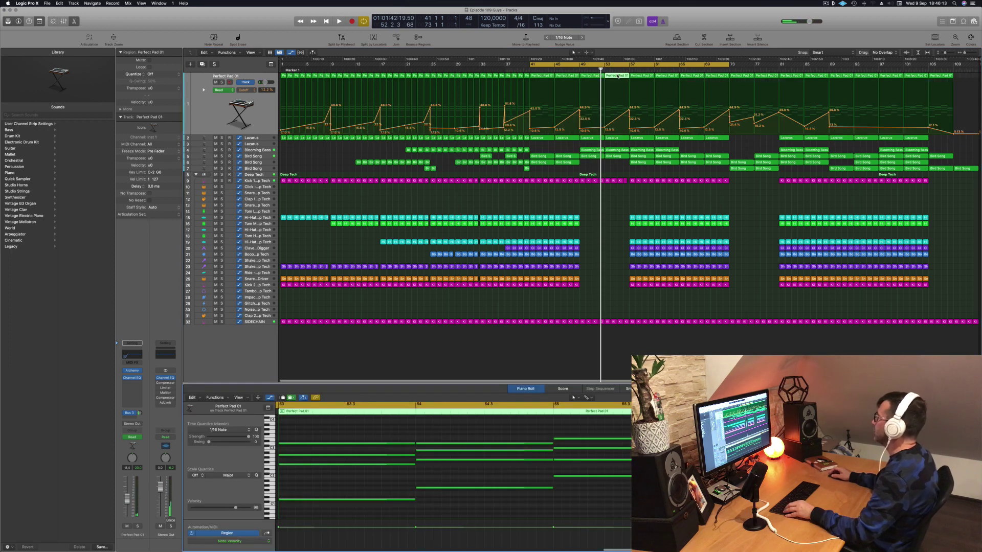
left_click(643, 75)
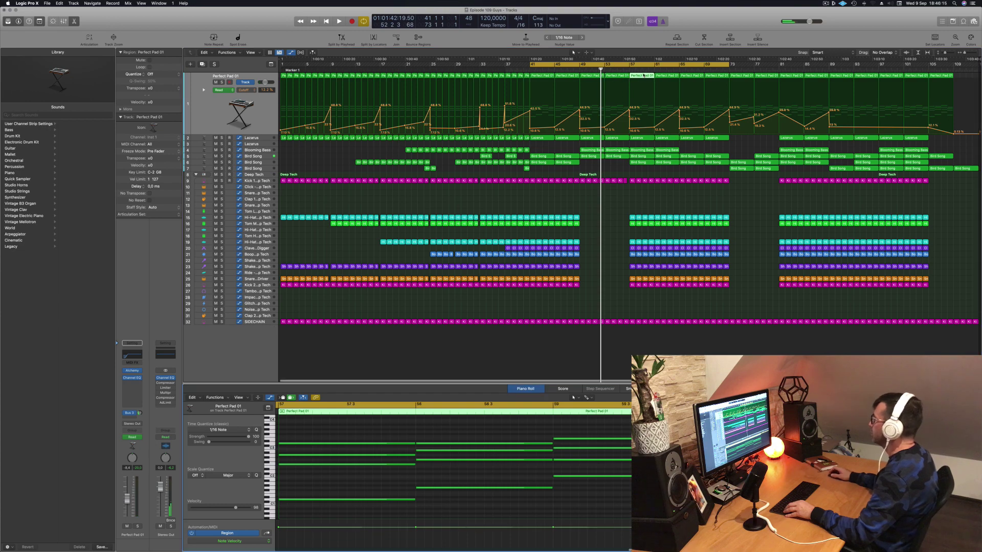
key("super+a")
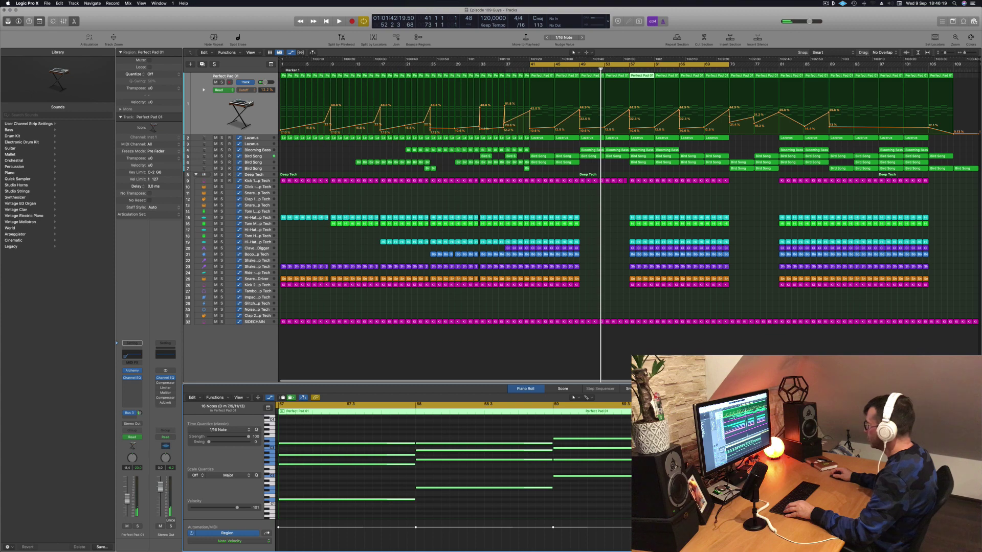
left_click_drag(683, 448, 555, 447)
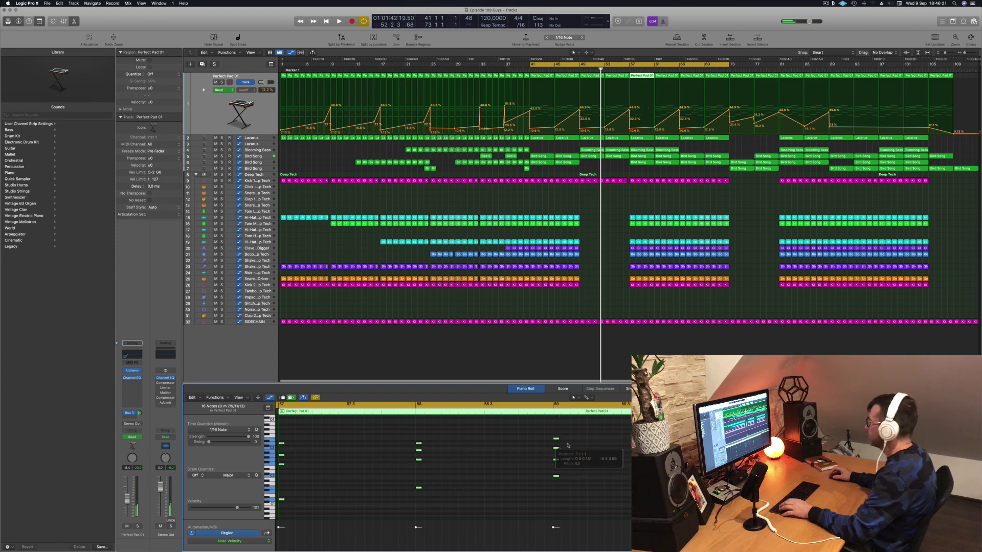
Edit the Perfect Pad 01 cutoff automation point at bar 57 during playback and set the cycle range to bars 57 to 73
key("space")
left_click(629, 108)
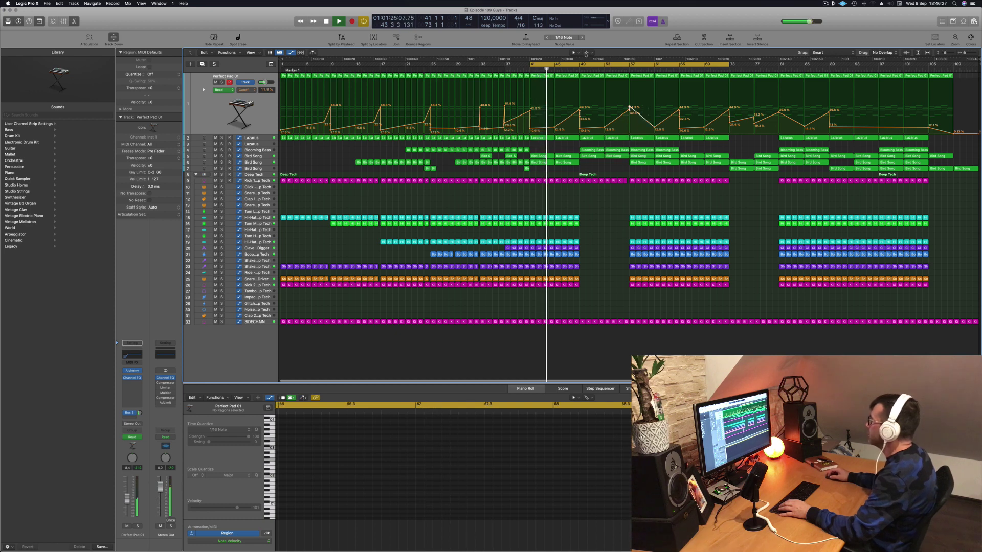
left_click_drag(530, 64, 629, 66)
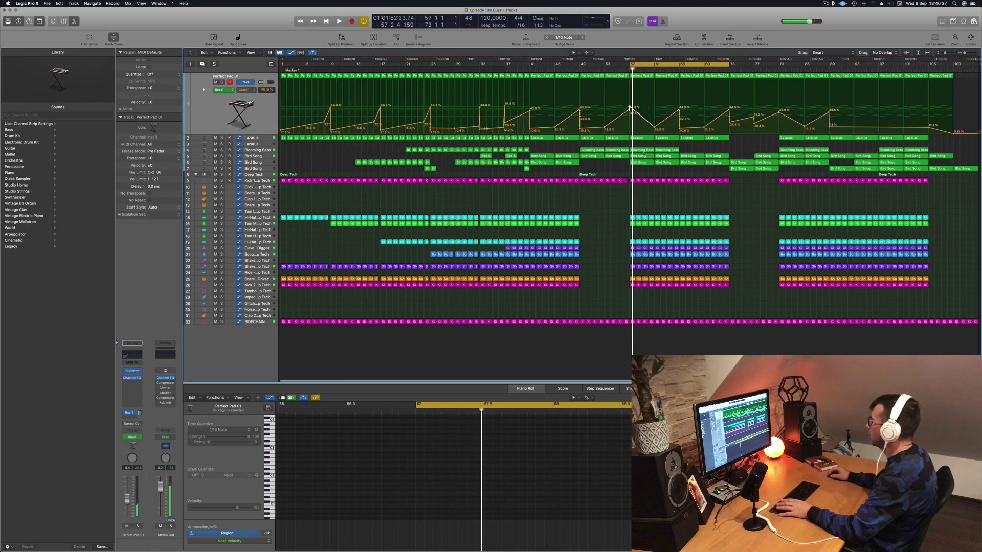
Delete the region at bar 57 on the first Bird Song track
left_click(644, 156)
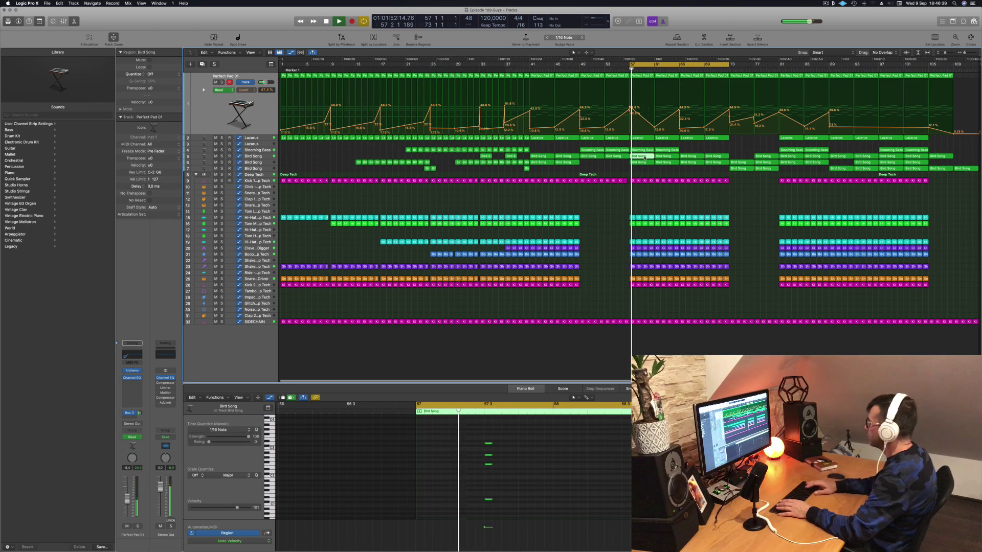
key("Delete")
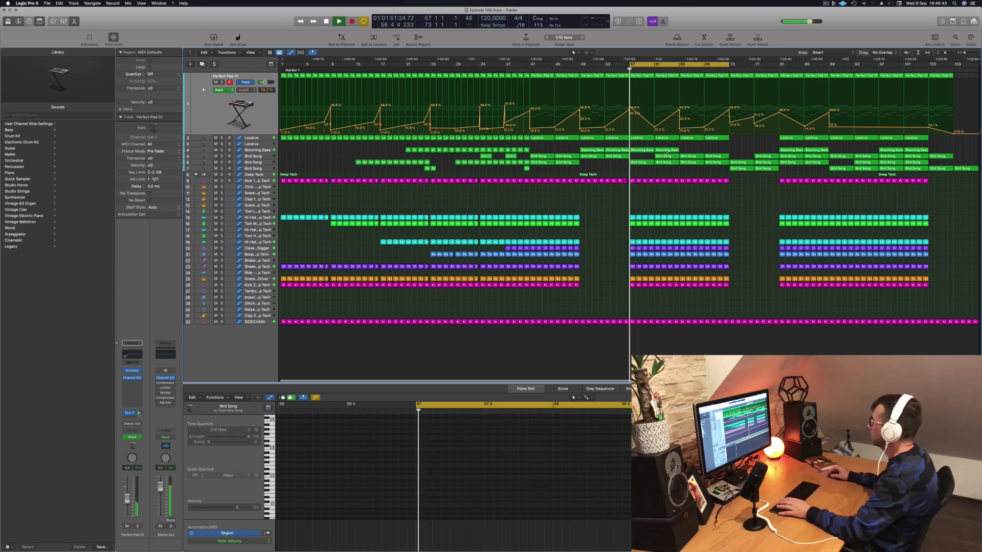
Insert a Compressor on the Blooming Bass track below its Channel EQ, starting from the Blooming Bass regions at bar 57
left_click(644, 150)
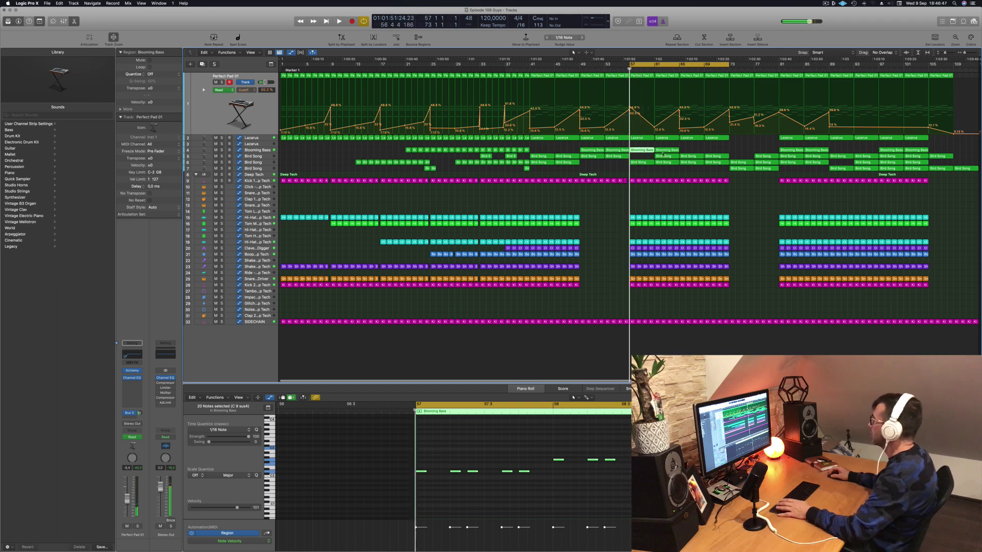
left_click(266, 152)
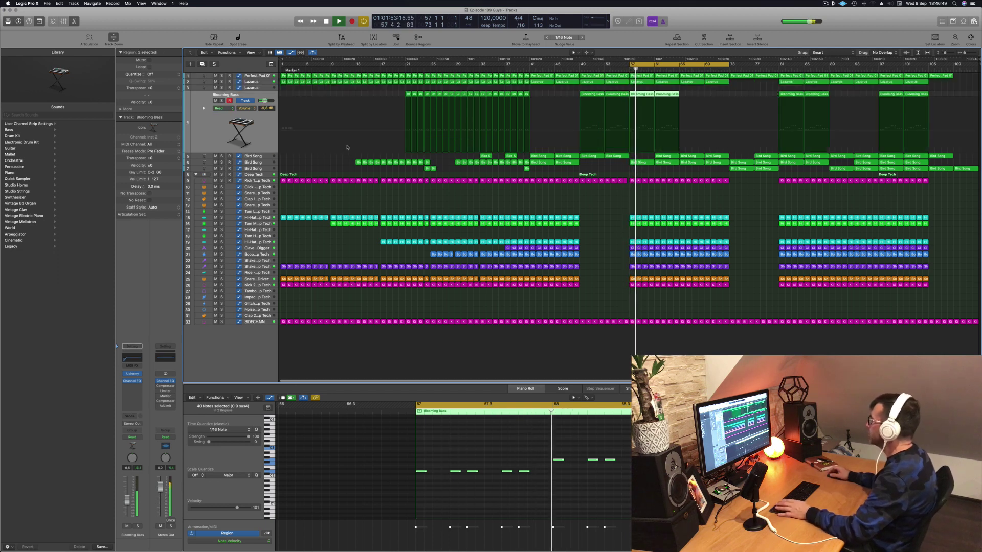
key("space")
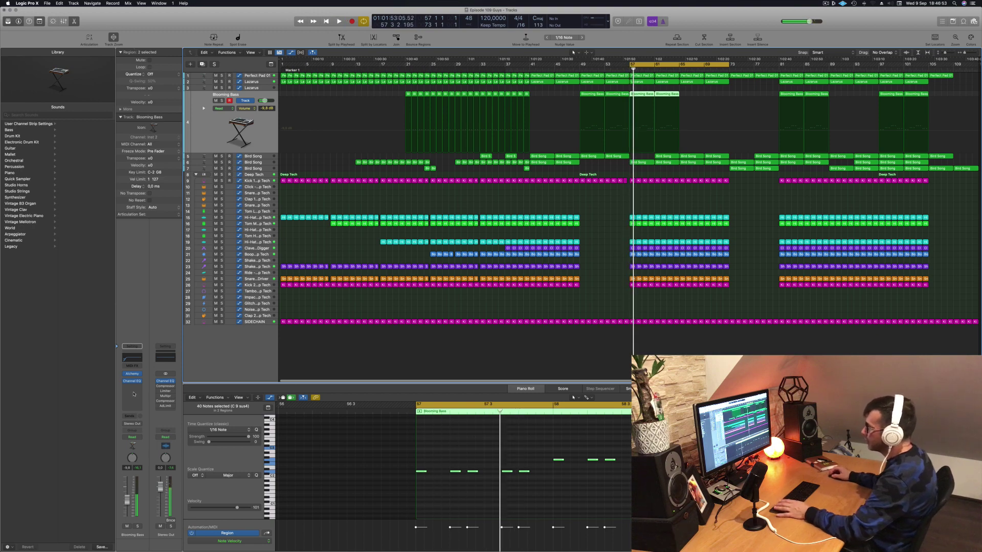
left_click(130, 383)
left_click(129, 387)
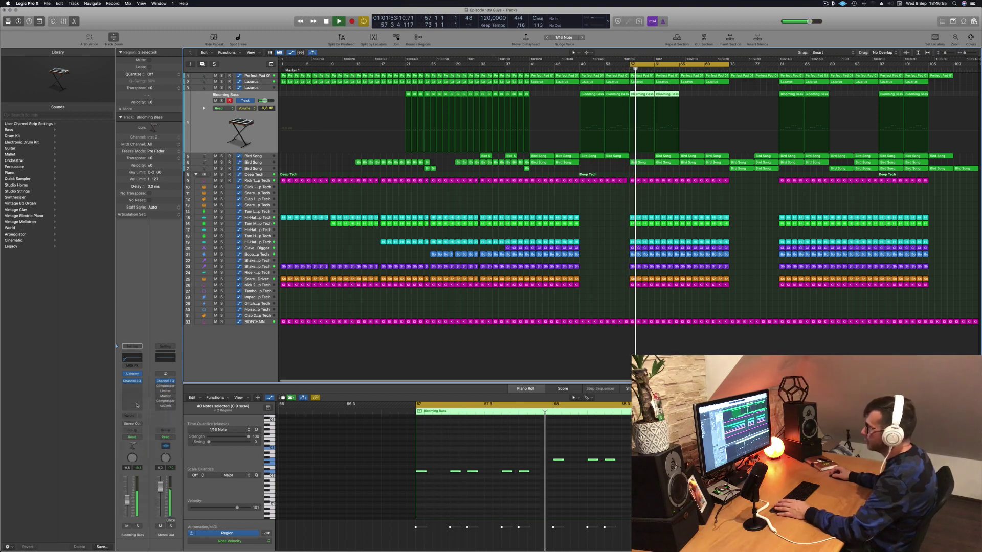
left_click(130, 387)
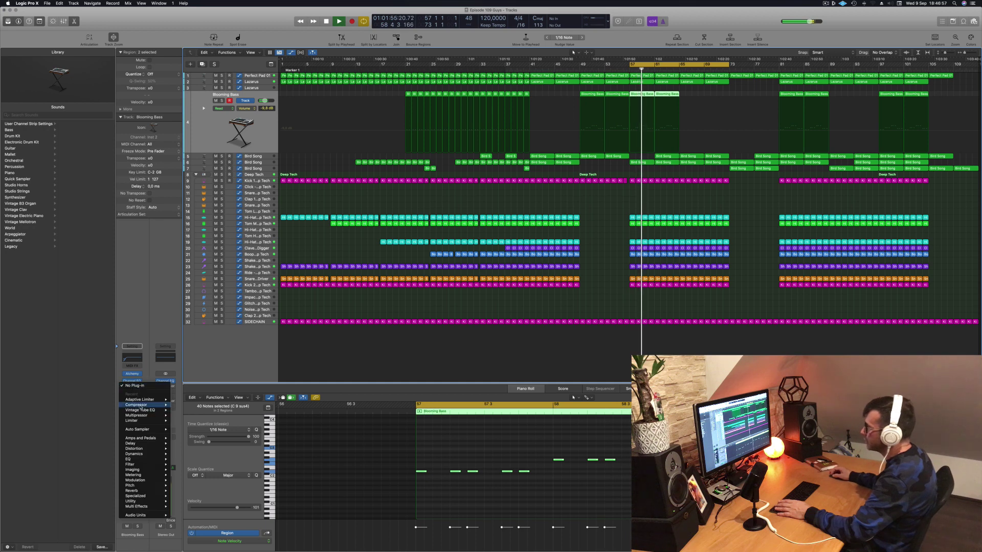
mouse_move(138, 405)
left_click(182, 405)
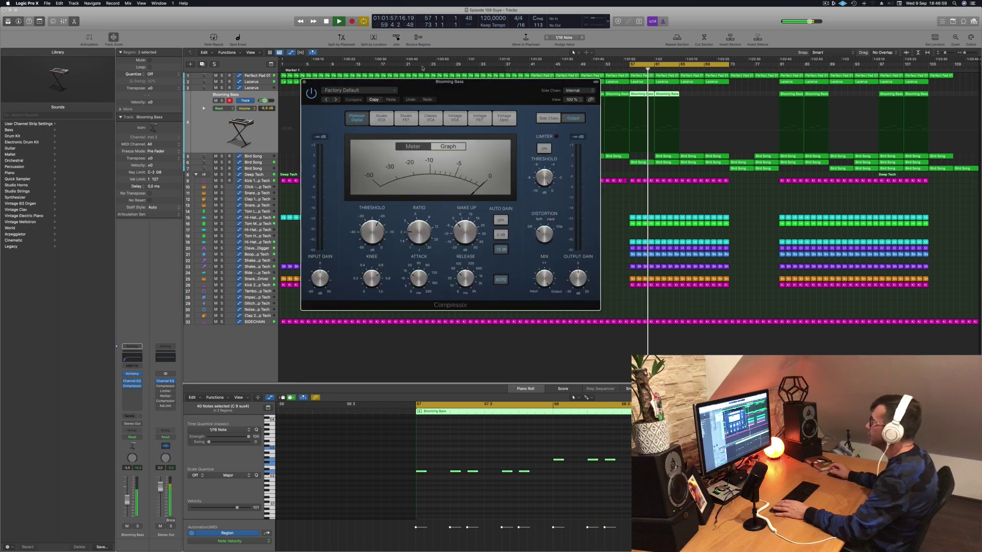
left_click_drag(475, 88, 465, 95)
Set the Blooming Bass compressor's side chain source to the Kick 1 Deep Tech instrument (Inst 9)
key("space")
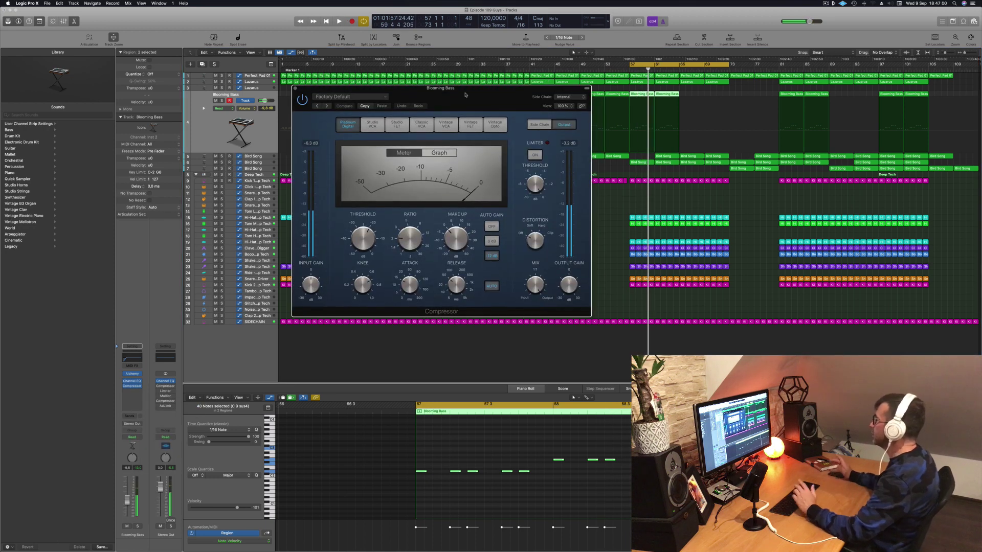
left_click(567, 98)
mouse_move(567, 116)
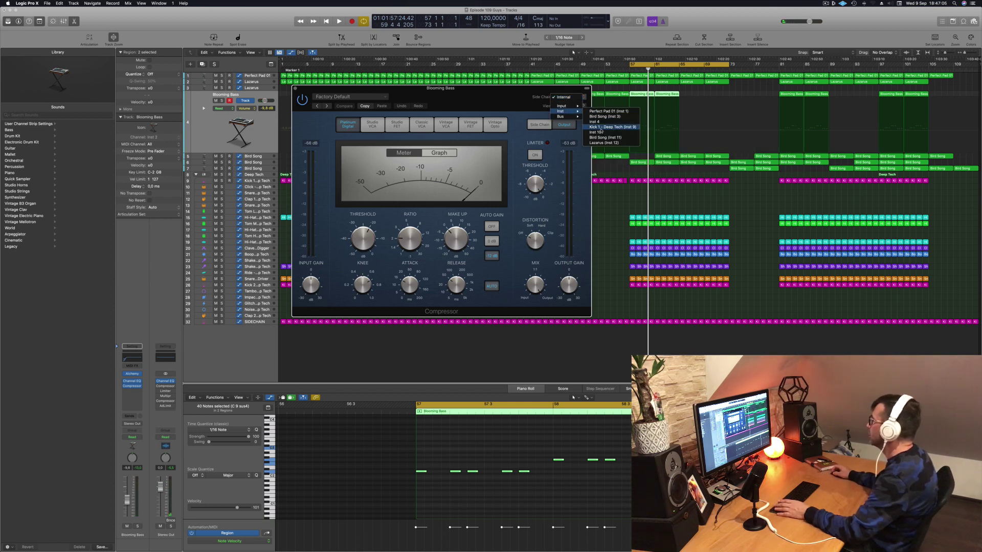
left_click(604, 128)
left_click_drag(512, 99, 550, 101)
key("space")
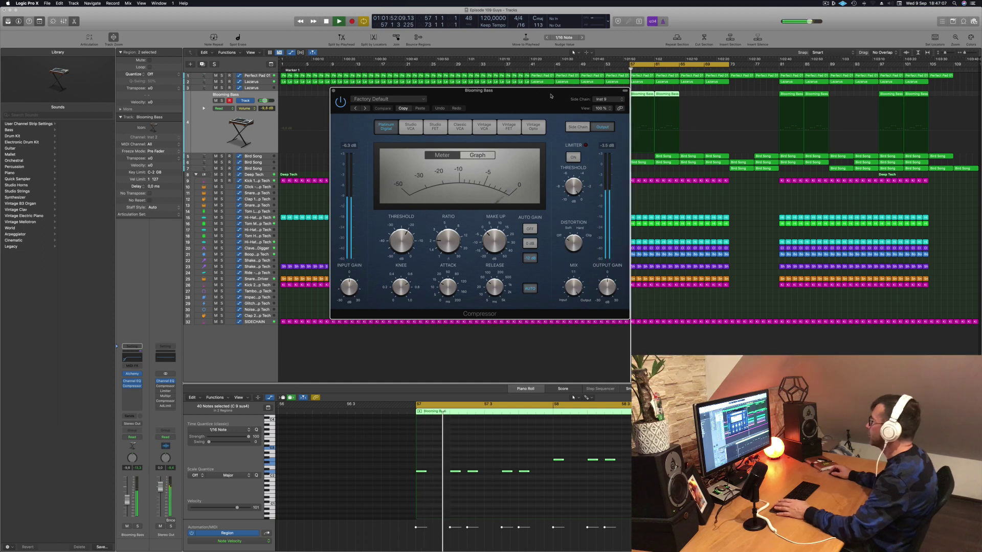
Set the side-chained compressor's attack to 0.0 ms, adjust its release, and set its threshold to about -22 dB
mouse_move(447, 245)
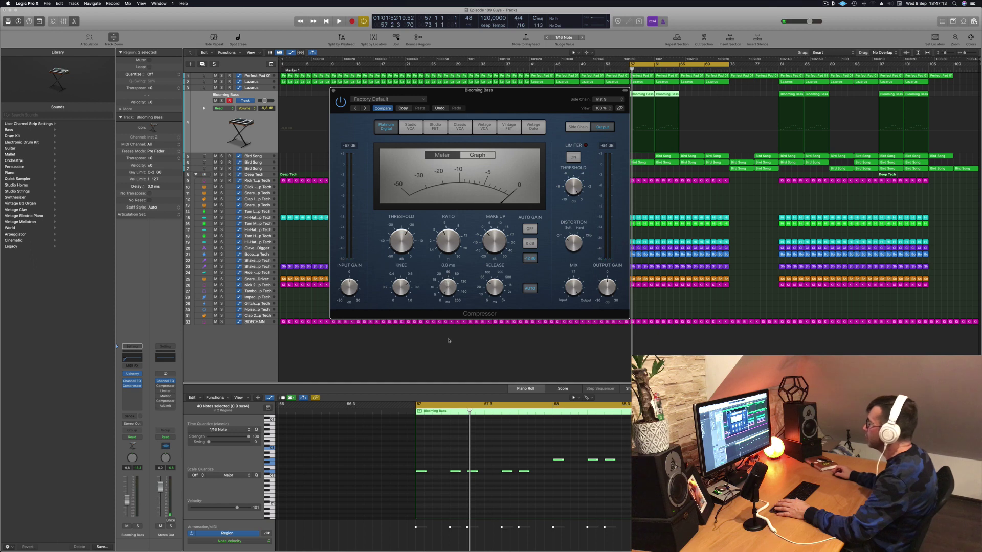
key("space")
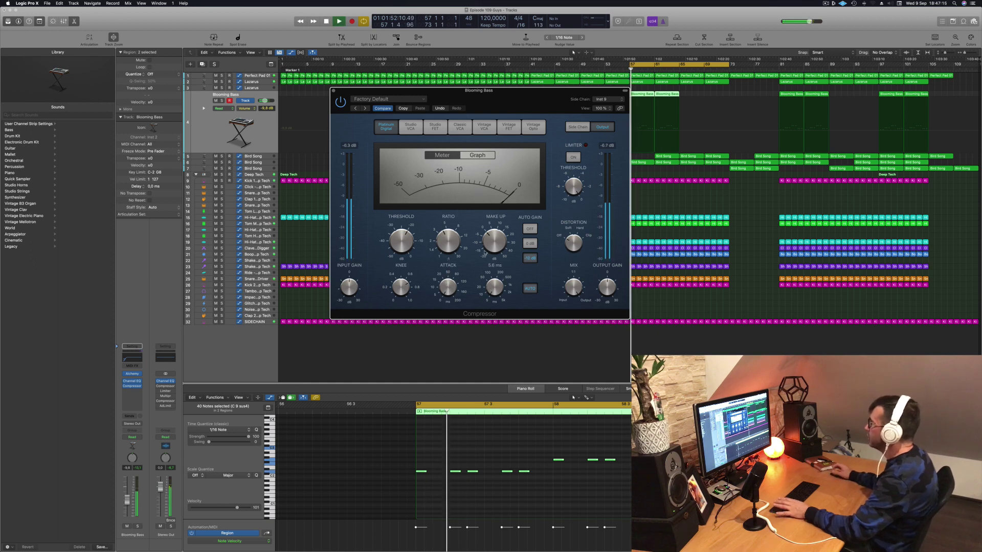
mouse_move(402, 248)
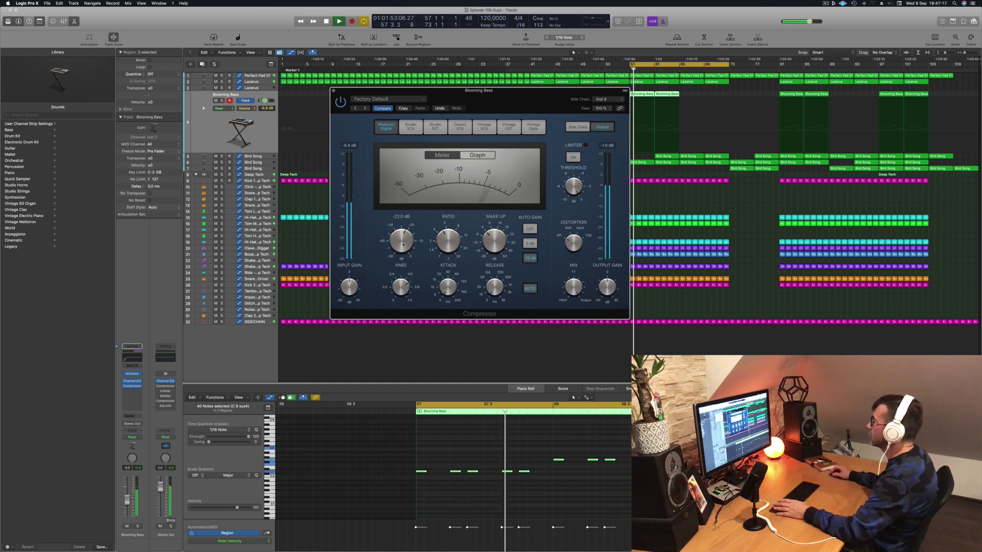
left_click_drag(501, 102, 565, 119)
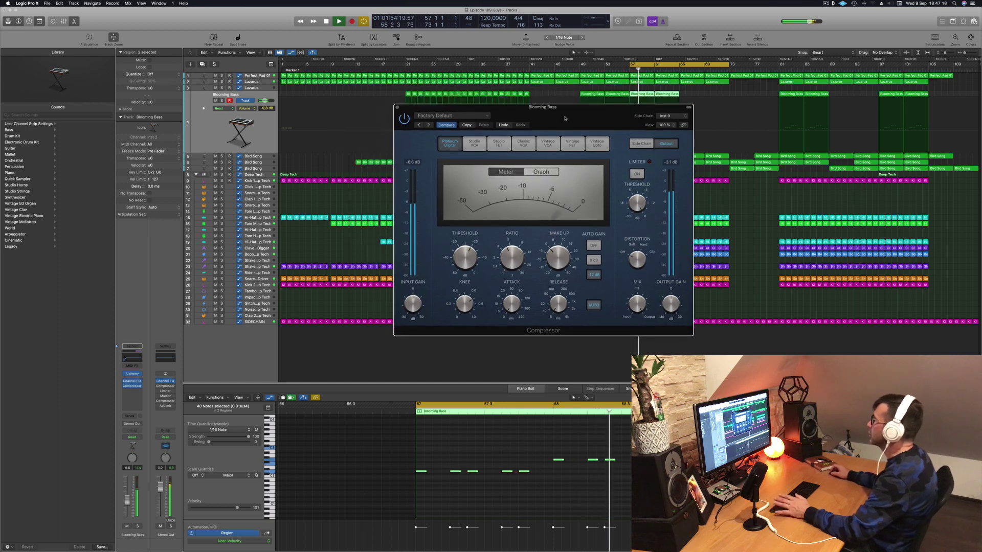
left_click(397, 108)
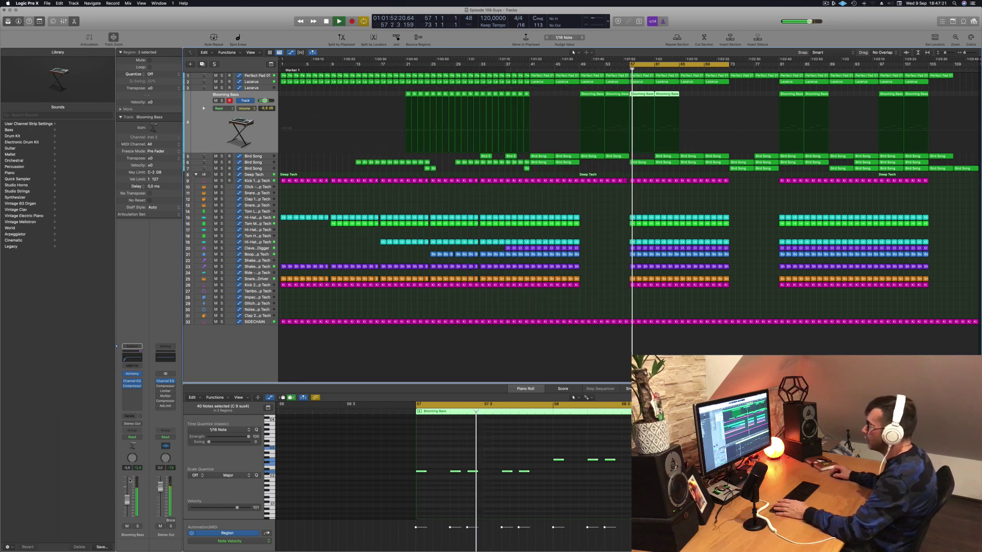
Insert a second Compressor on the Blooming Bass track and choose its Vintage Opto model
key("space")
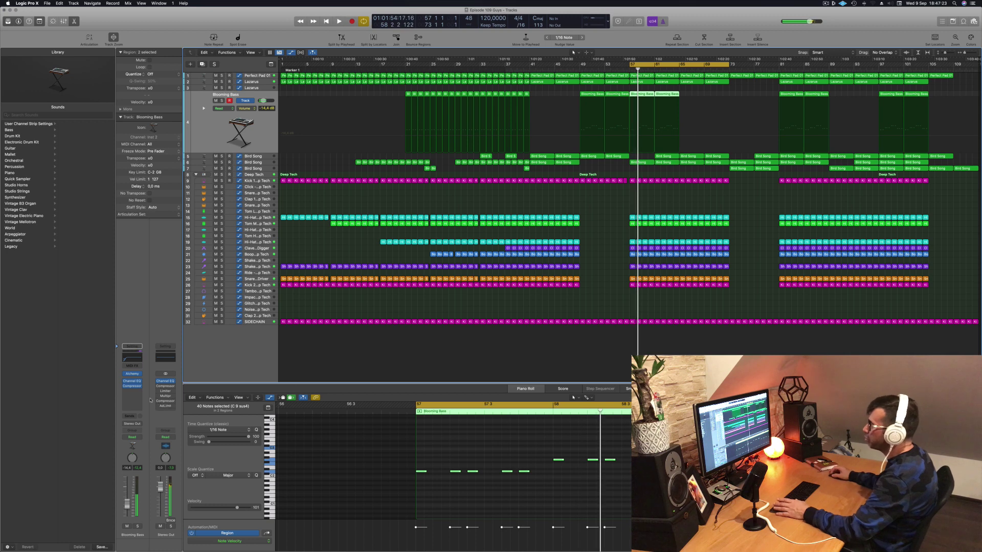
left_click(134, 393)
key("Escape")
left_click(137, 391)
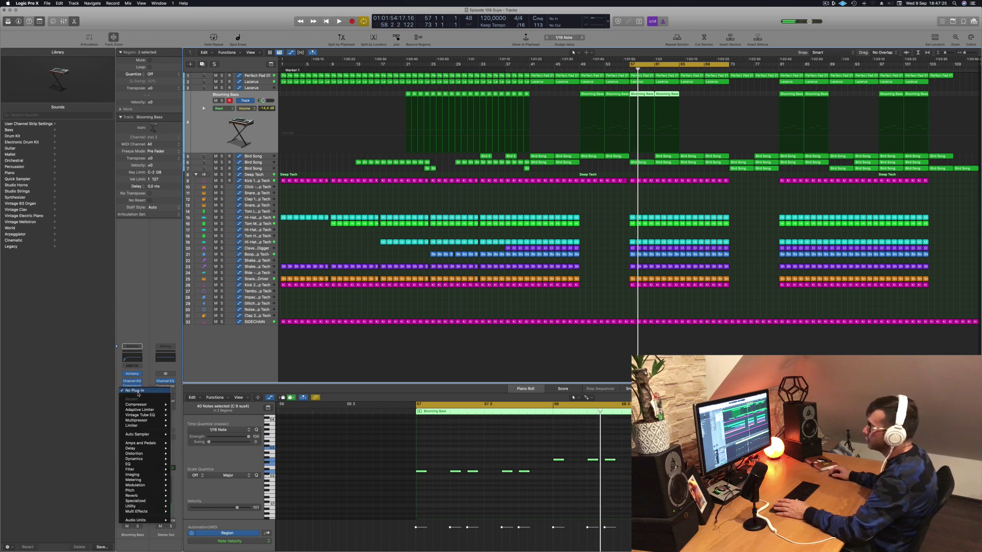
left_click(182, 404)
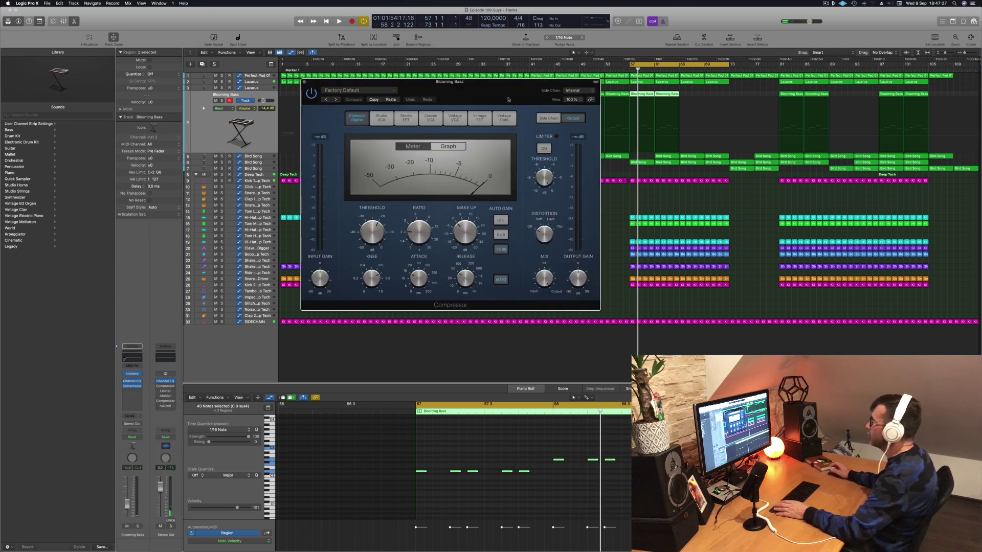
left_click(505, 119)
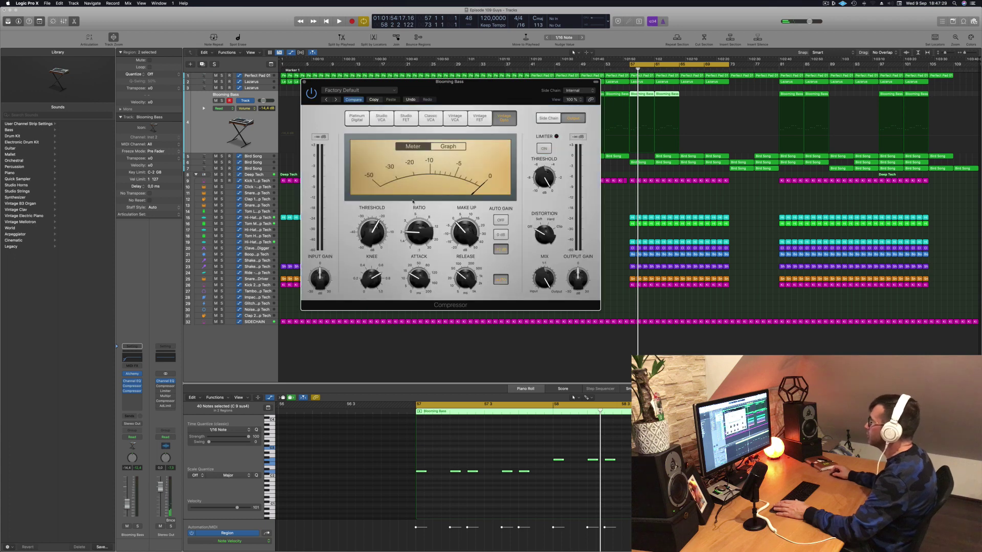
Set the Vintage Opto compressor's threshold to about -28.5 dB, turn off automatic release and adjust its release time during playback
left_click_drag(374, 236, 375, 235)
key("space")
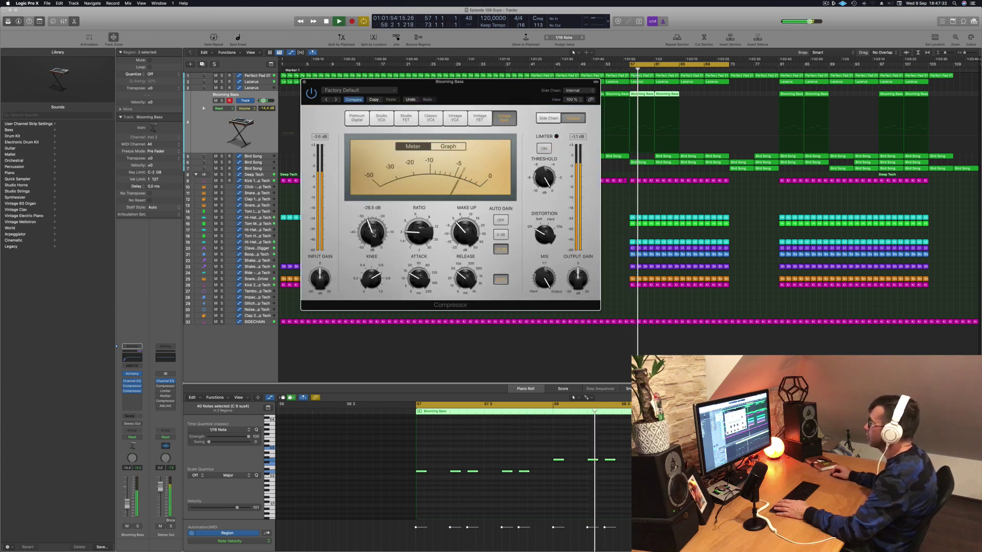
left_click_drag(481, 96, 466, 120)
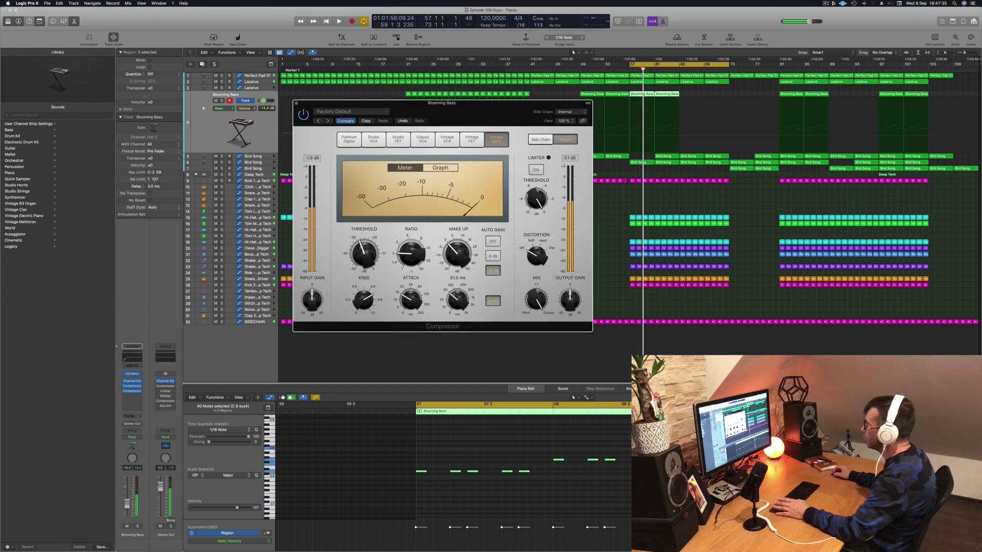
key("space")
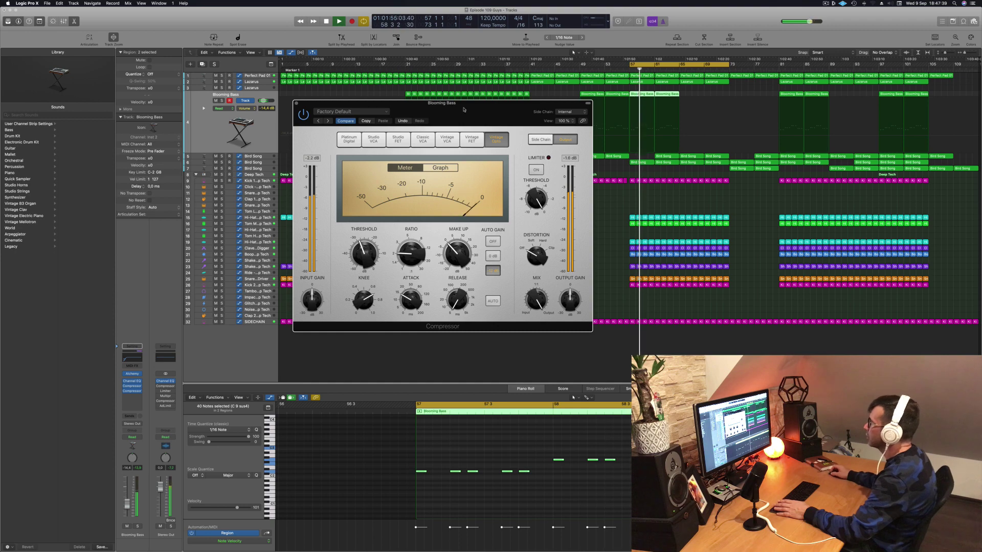
left_click_drag(445, 121, 495, 116)
left_click(347, 99)
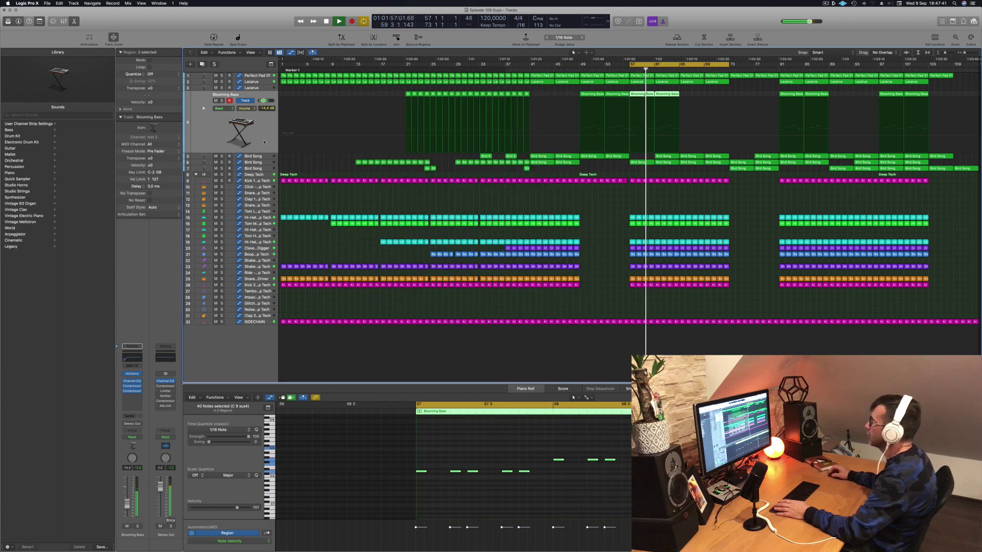
key("space")
key("space")
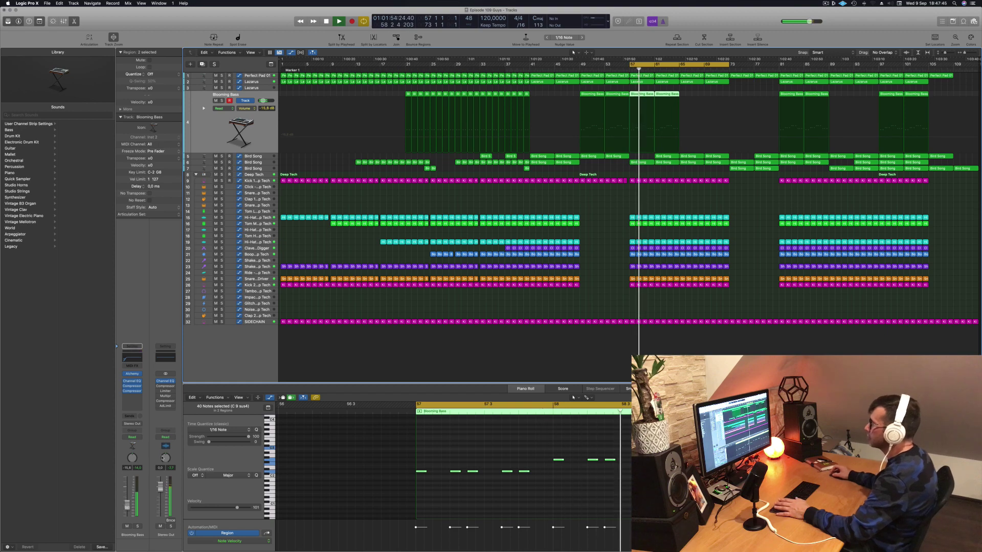
Open the Blooming Bass Alchemy synth and adjust the Decay, Release and Sustain controls while listening to the bass
left_click(133, 374)
left_click_drag(558, 88, 519, 88)
key("space")
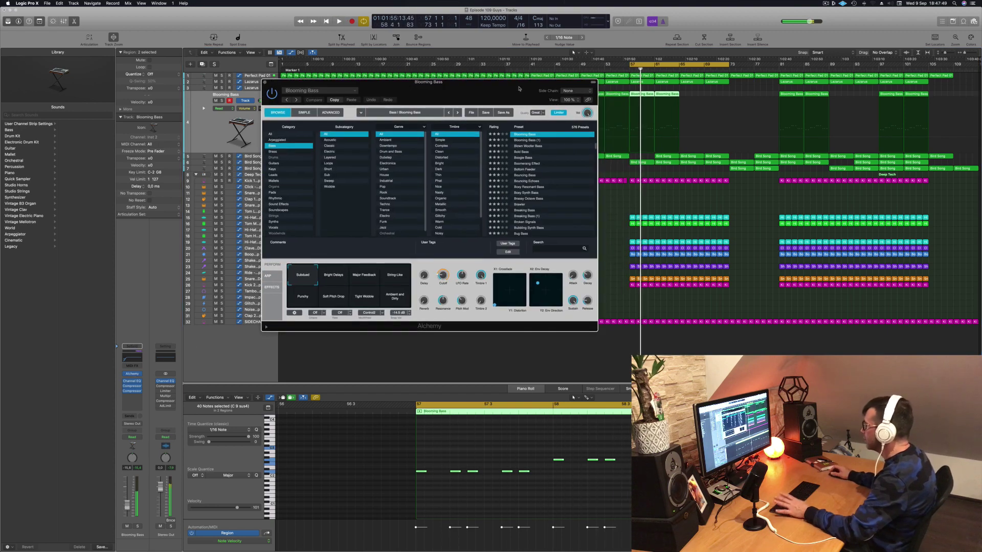
key("space")
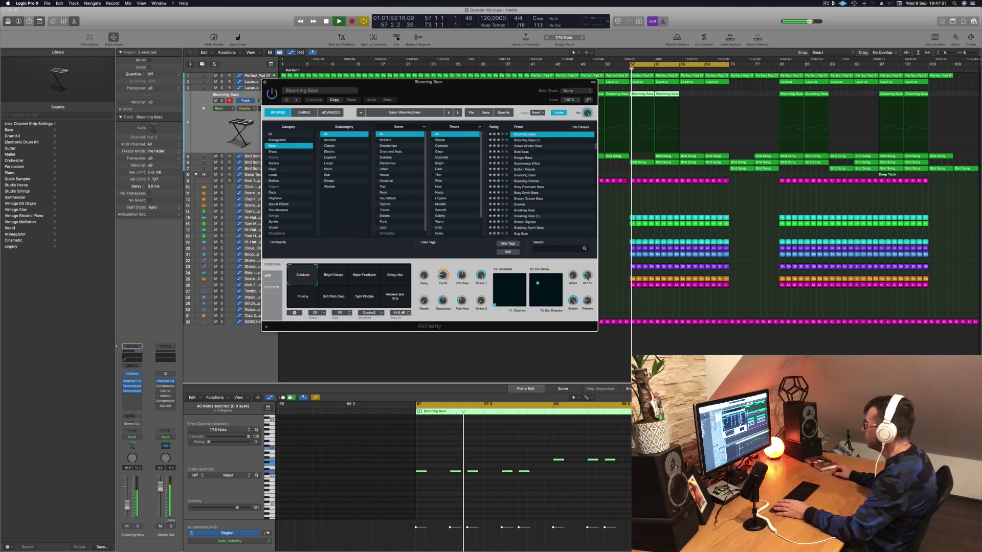
left_click_drag(586, 276, 587, 267)
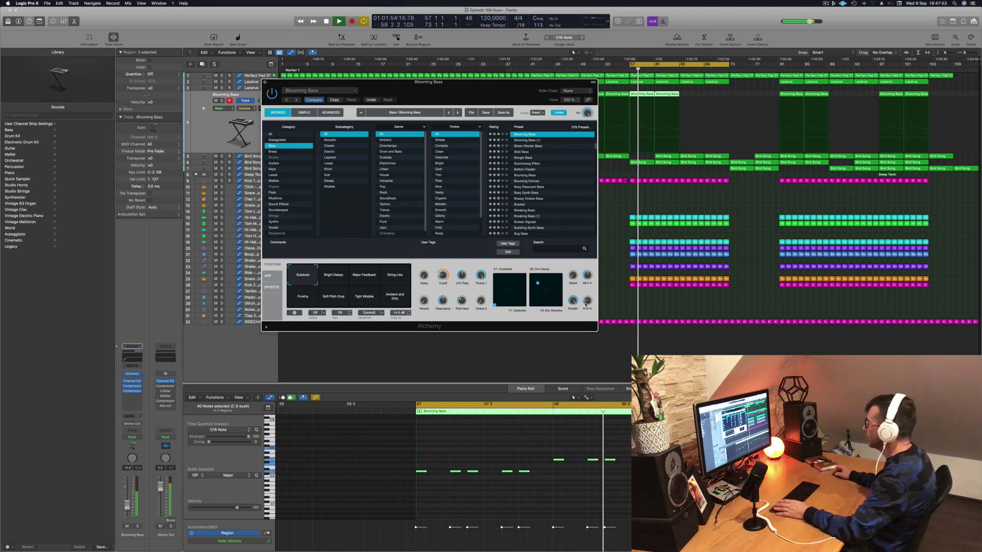
left_click_drag(585, 304, 587, 302)
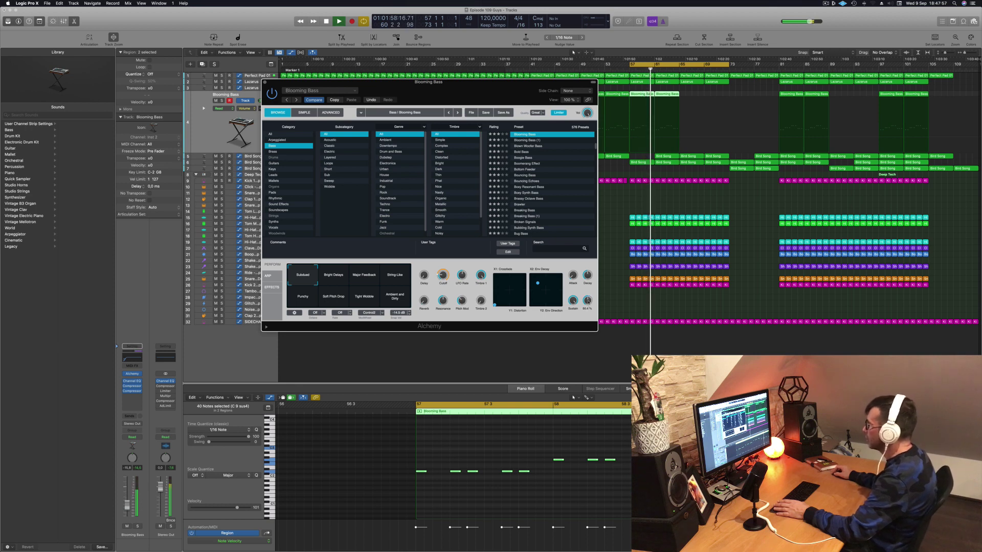
key("space")
left_click(573, 300)
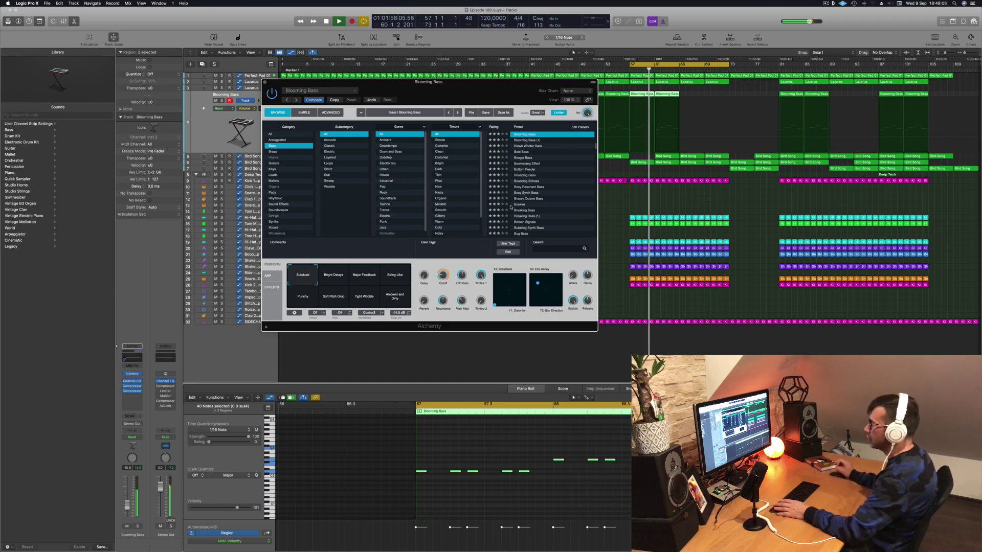
Adjust the Cutoff control of the Blooming Bass Alchemy synth during playback, and close the synth window
mouse_move(443, 276)
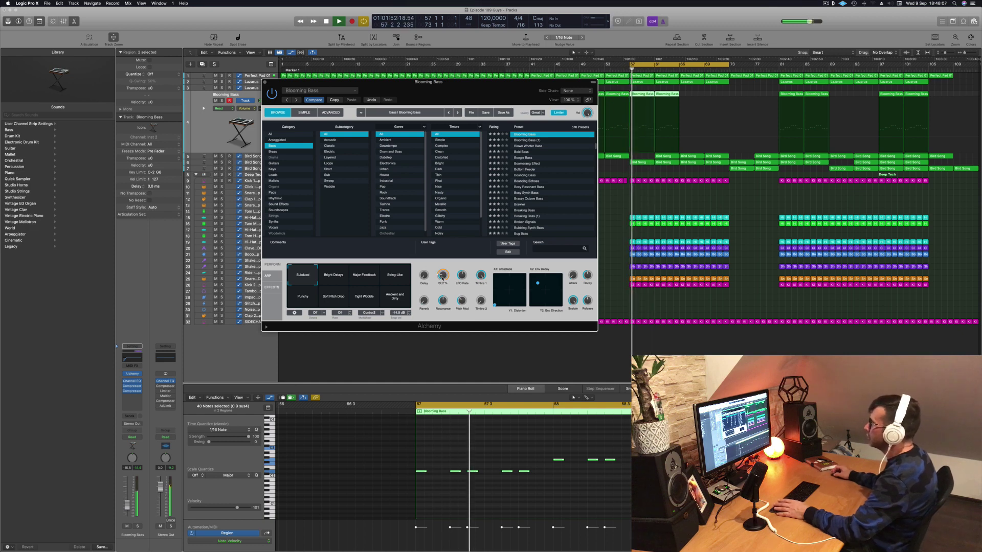
left_click_drag(442, 277, 442, 273)
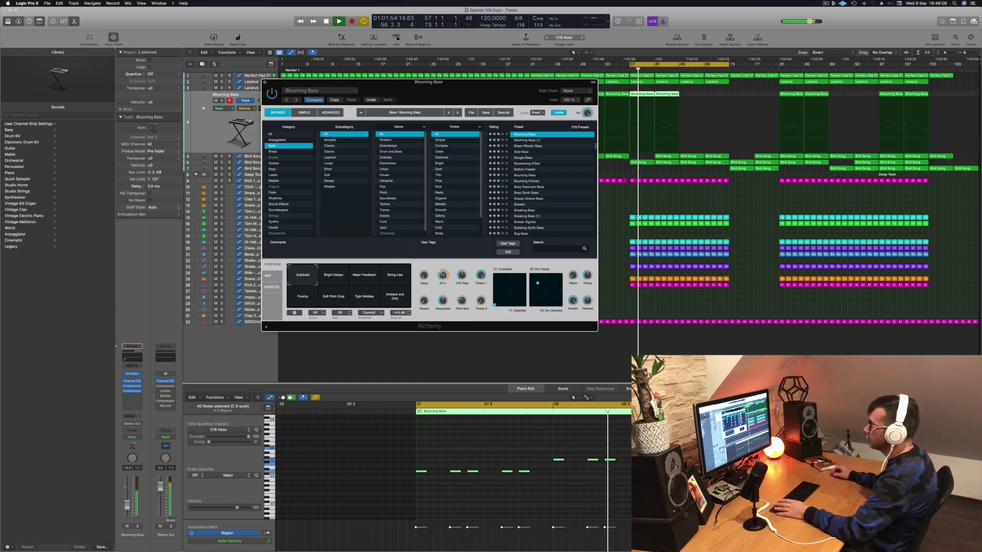
scroll(443, 276, "down", 4)
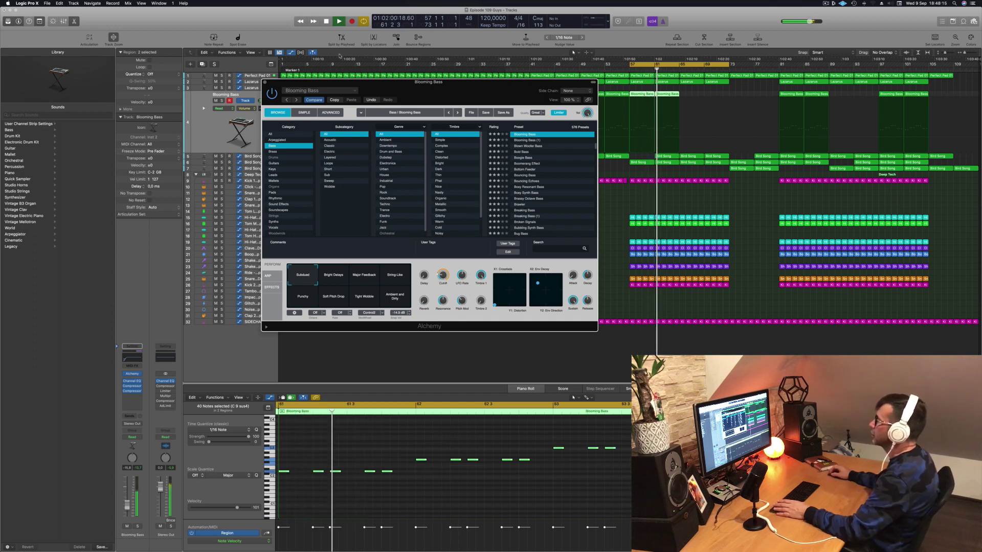
left_click(265, 82)
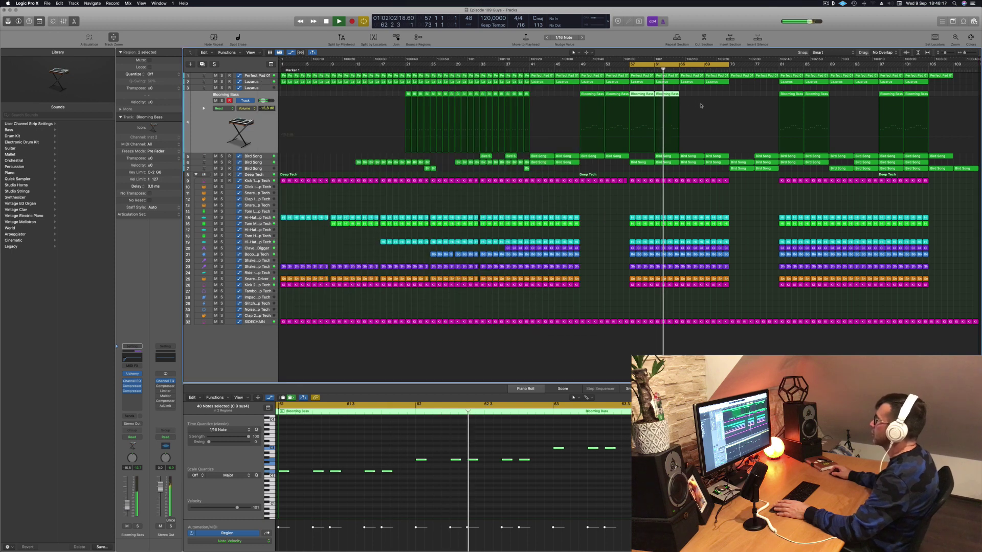
Lower the Blooming Bass track volume to -23.0 dB and replay the section from bar 57
left_click(650, 100, "shift")
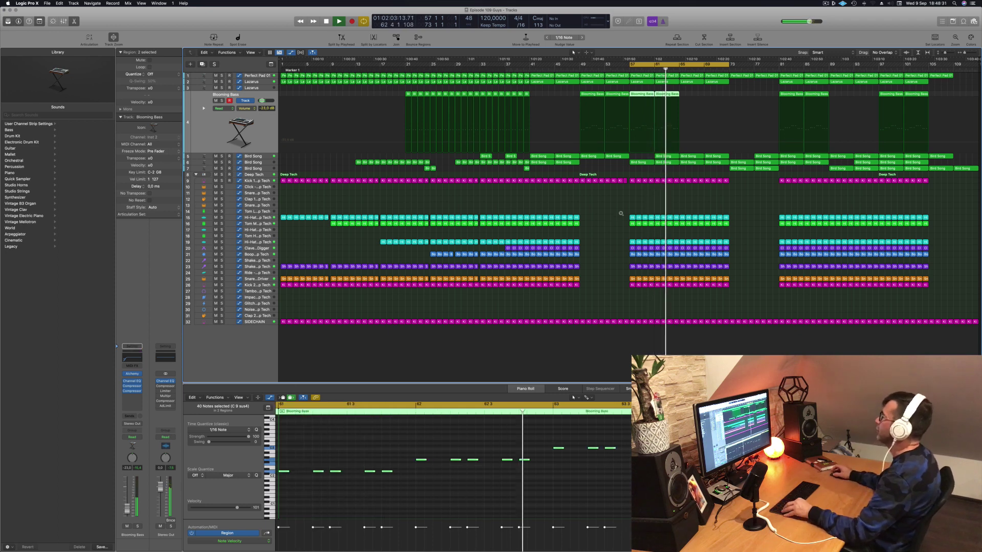
key("space")
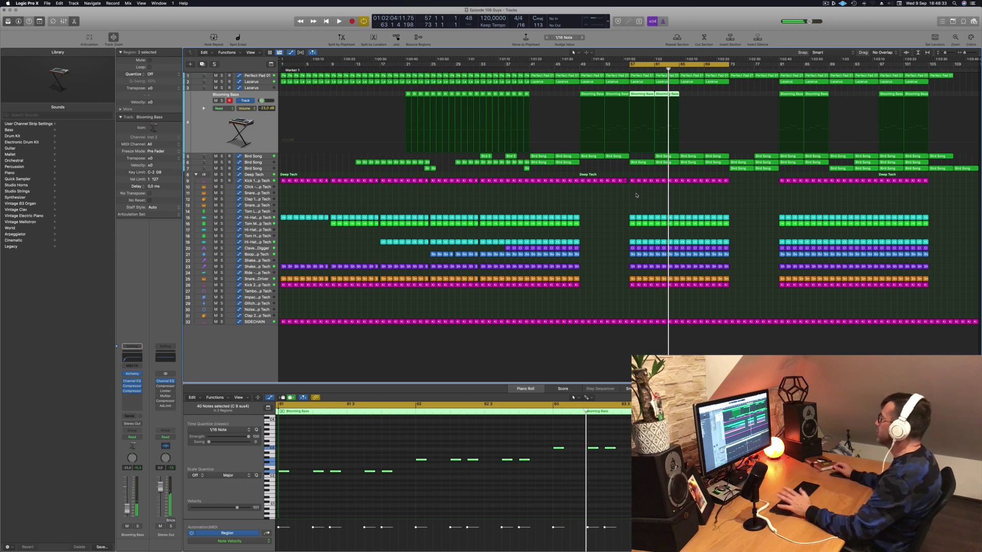
key("space")
left_click(825, 3)
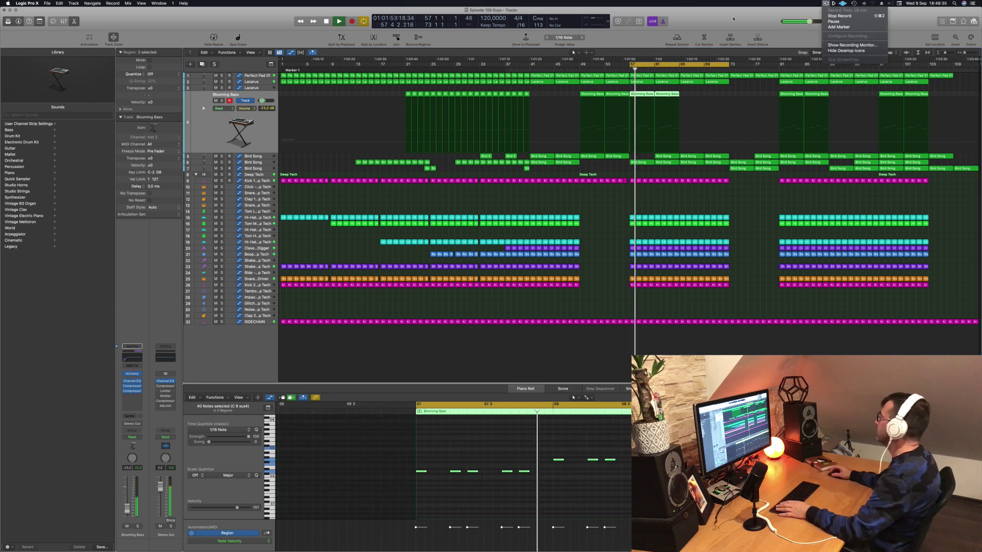
Delete the regions between bars 57 and 65 on the first Bird Song track
left_click_drag(734, 18, 735, 19)
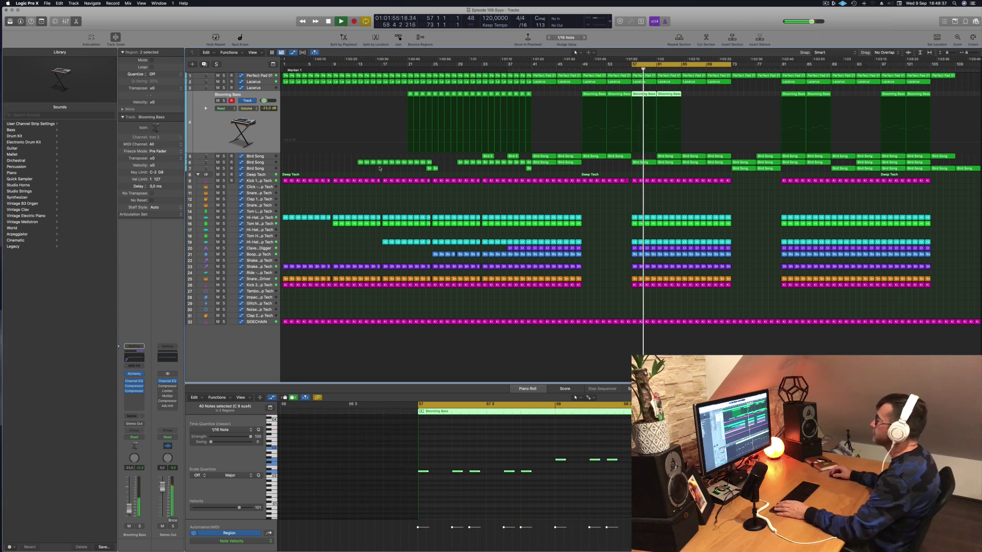
left_click(259, 163)
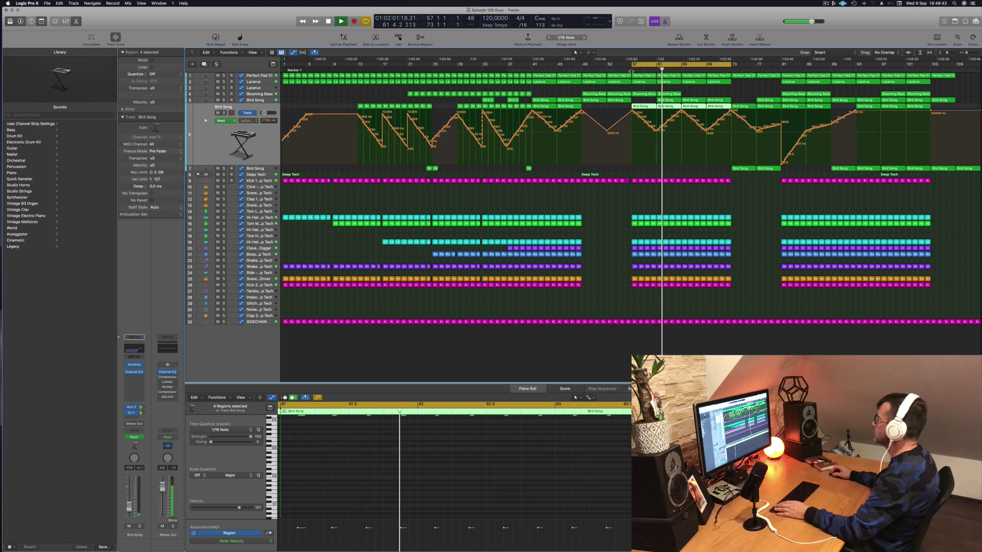
left_click(669, 101)
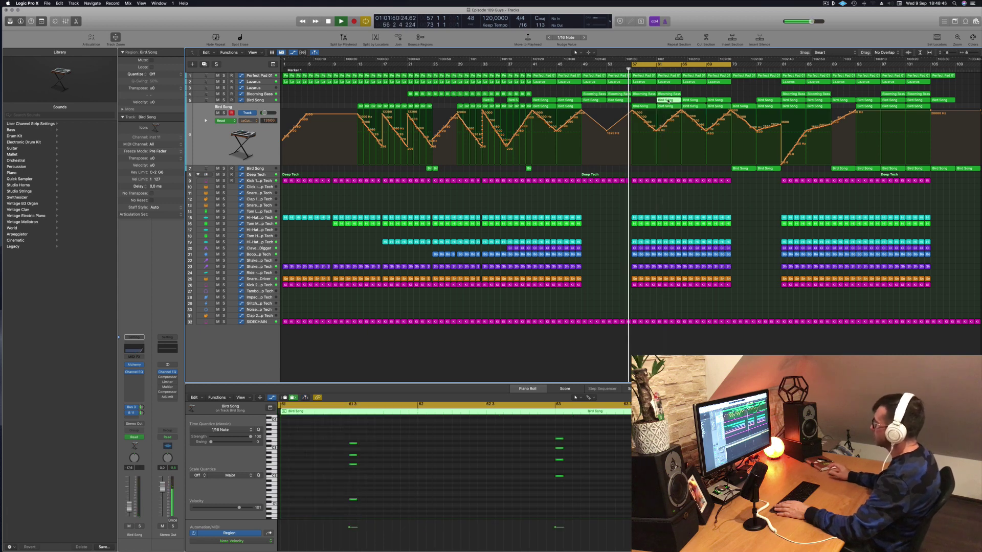
key("BackSpace")
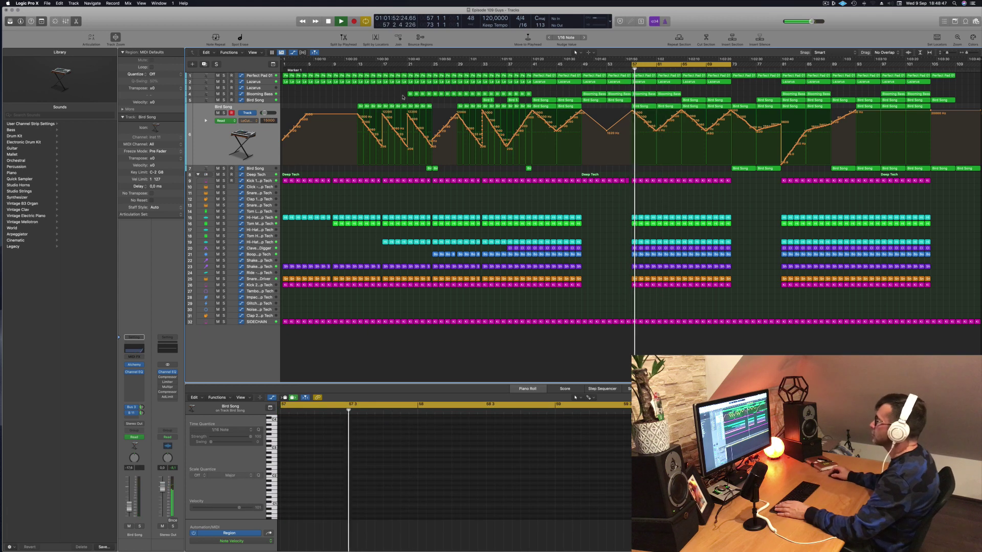
Delete the Perfect Pad 01 region at bar 61, lower the track's cutoff automation at bar 57, and replay the section
left_click(260, 76)
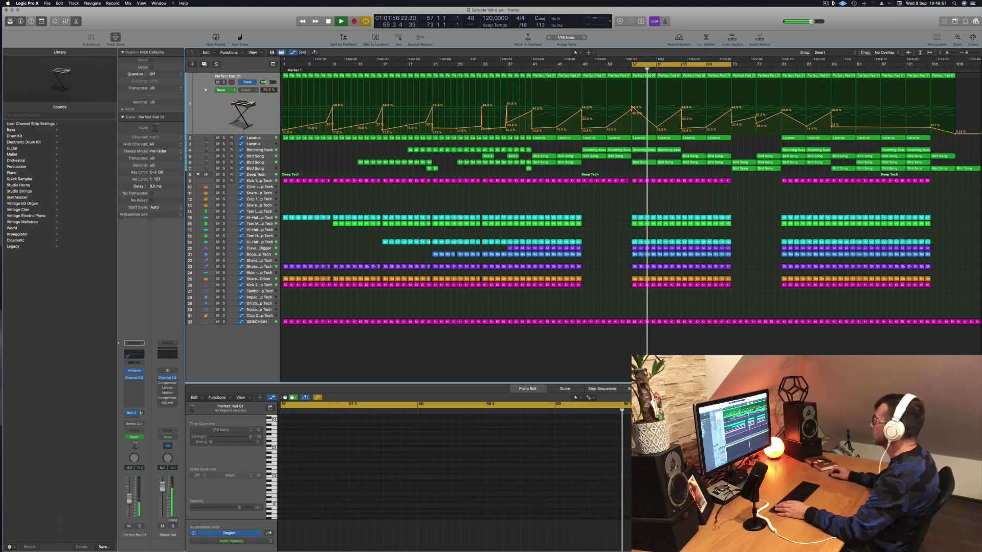
left_click(663, 75)
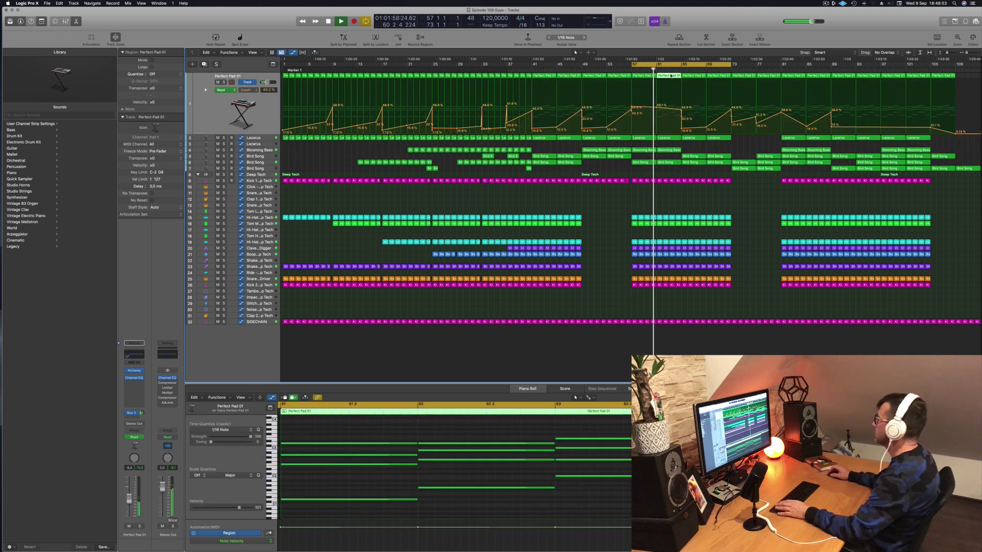
key("Delete")
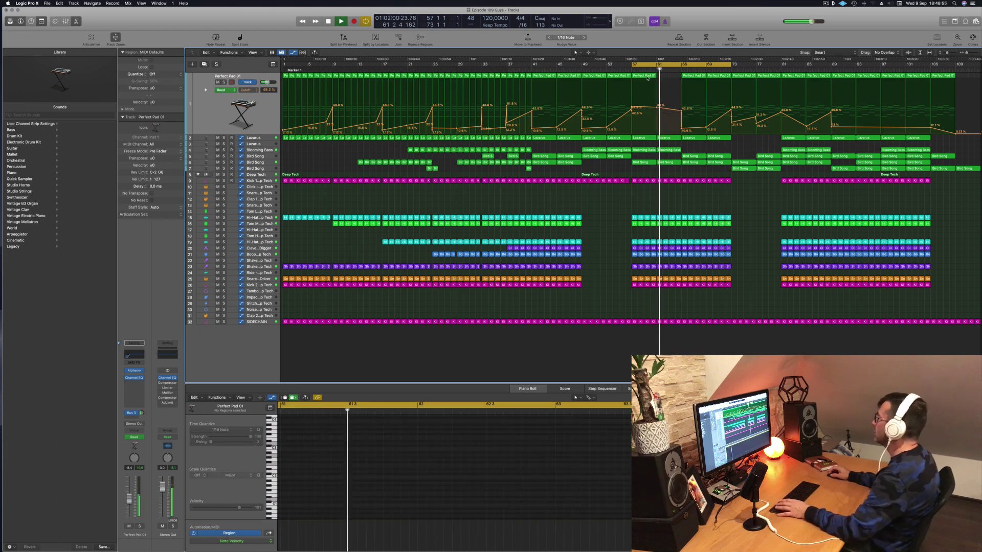
mouse_move(633, 107)
left_mouse_down()
mouse_move(657, 114)
mouse_move(632, 117)
left_mouse_up()
key("space")
key("space")
key("space")
key("space")
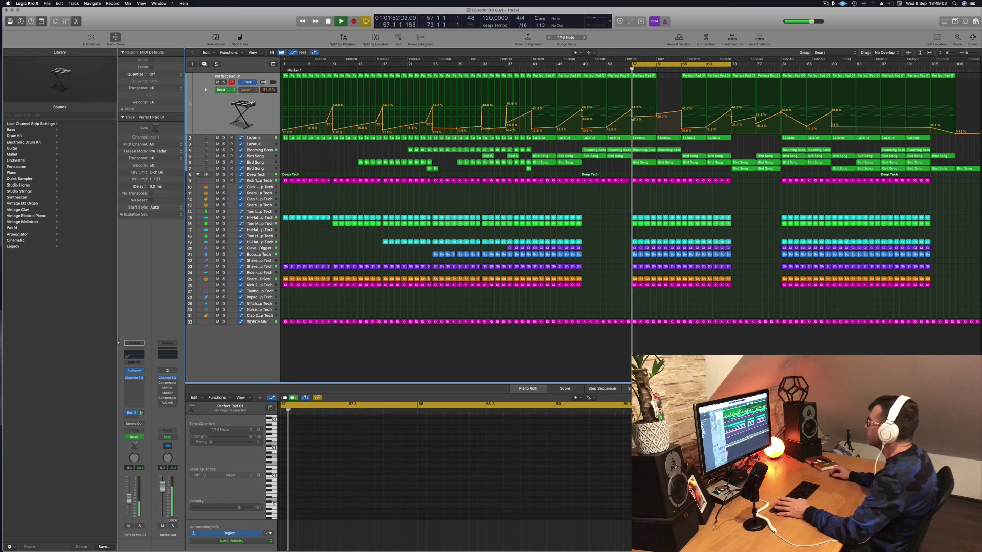
Copy the Perfect Pad 01 region from bar 57 to bar 61, lower its cutoff automation around bar 61, and replay
left_click_drag(646, 78, 668, 79)
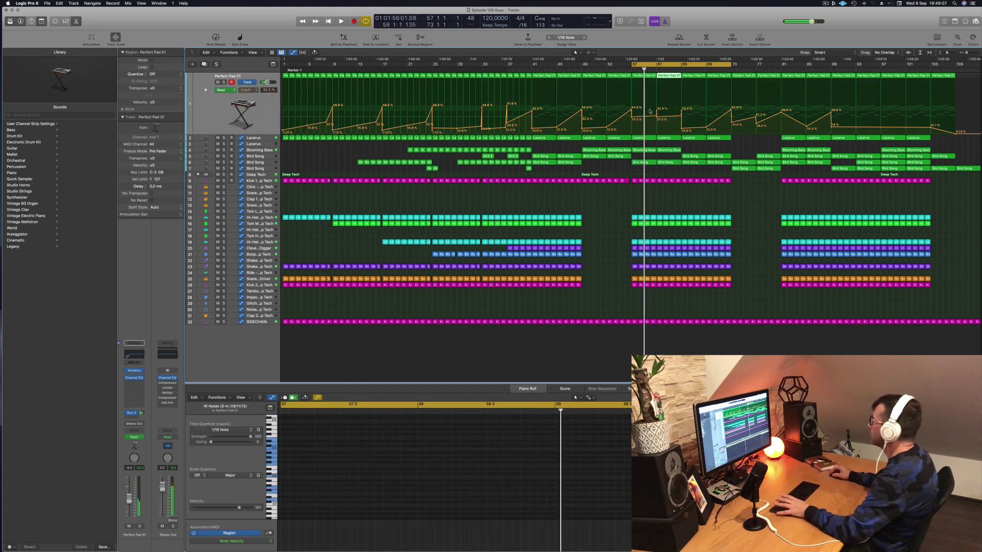
left_click_drag(656, 112, 657, 119)
key("space")
key("space")
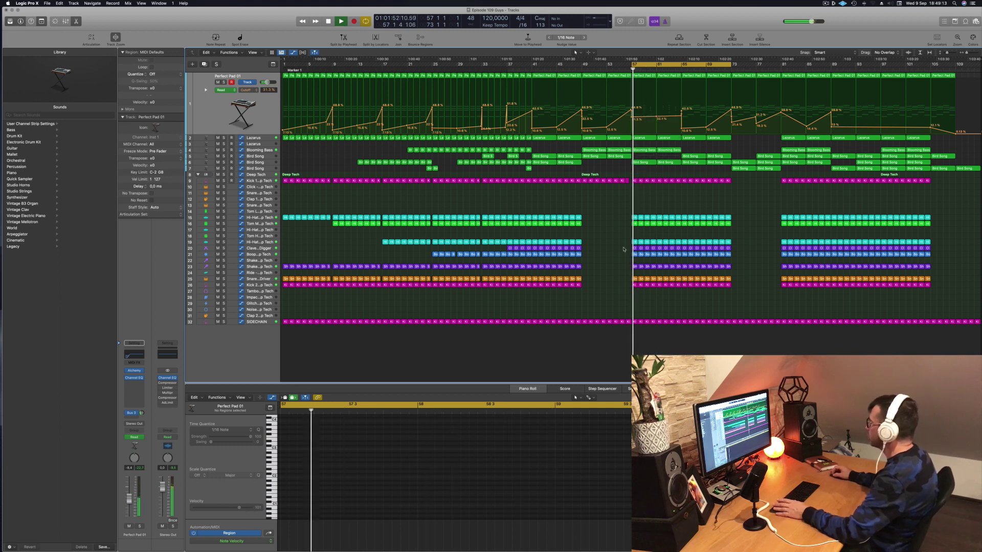
Delete the Clave - Crate Digger regions from bar 57 to about bar 65 and replay the section
left_click_drag(629, 246, 681, 248)
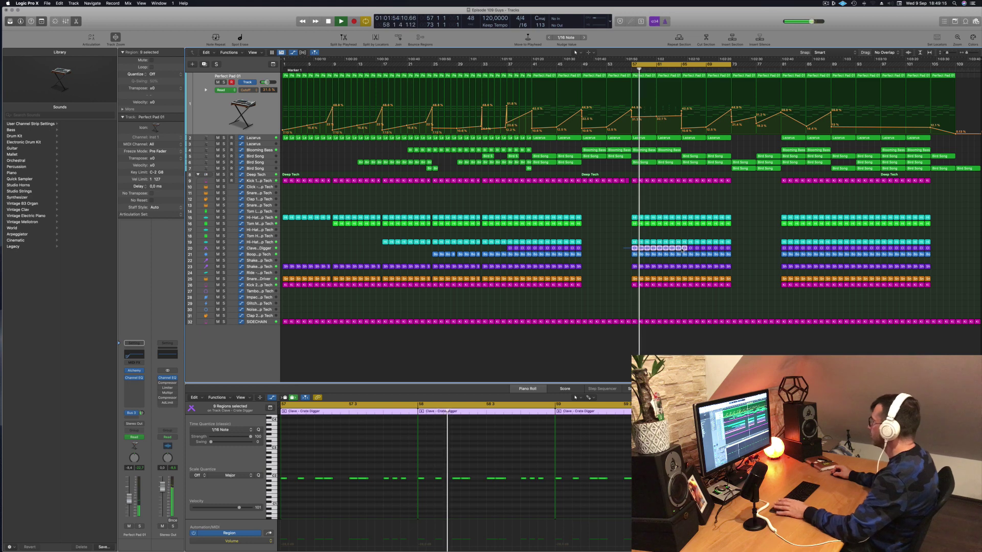
key("Delete")
key("space")
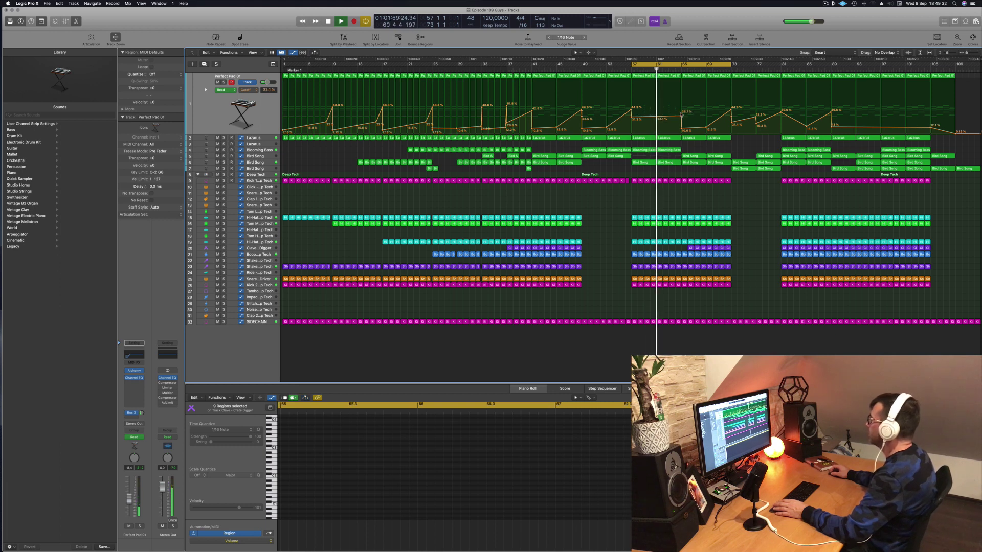
key("Return")
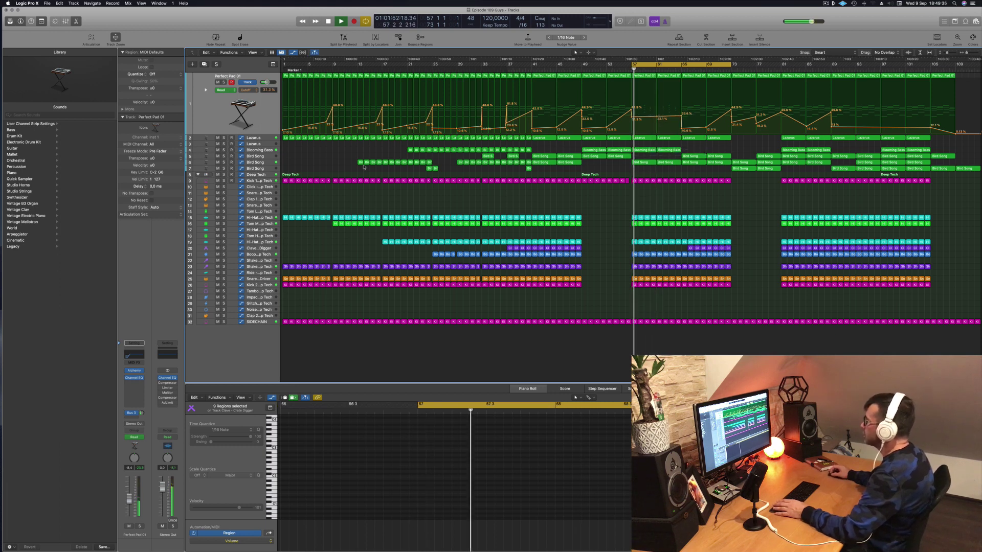
Delete the two regions between bars 57 and 65 on the second Bird Song track
left_click(258, 163)
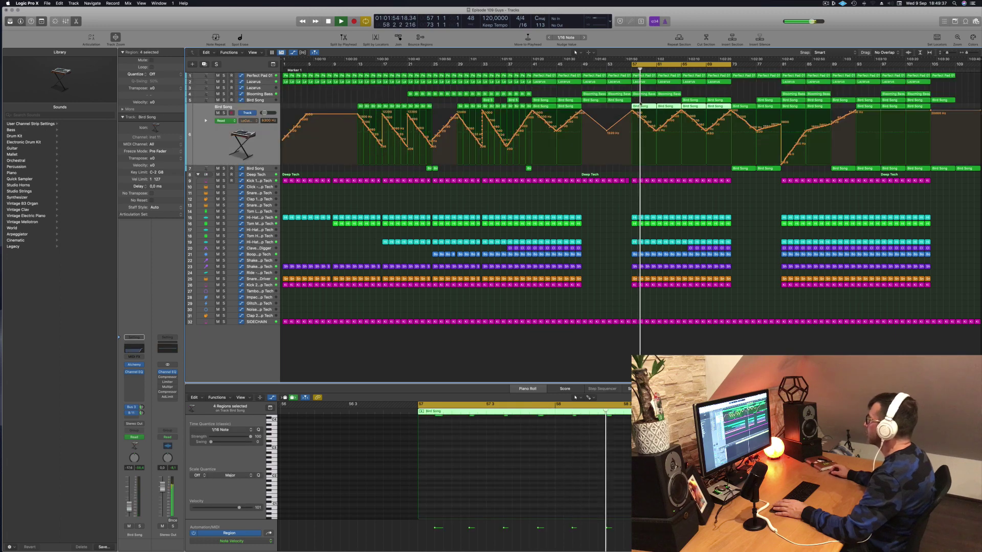
left_click(650, 101)
left_click(653, 106)
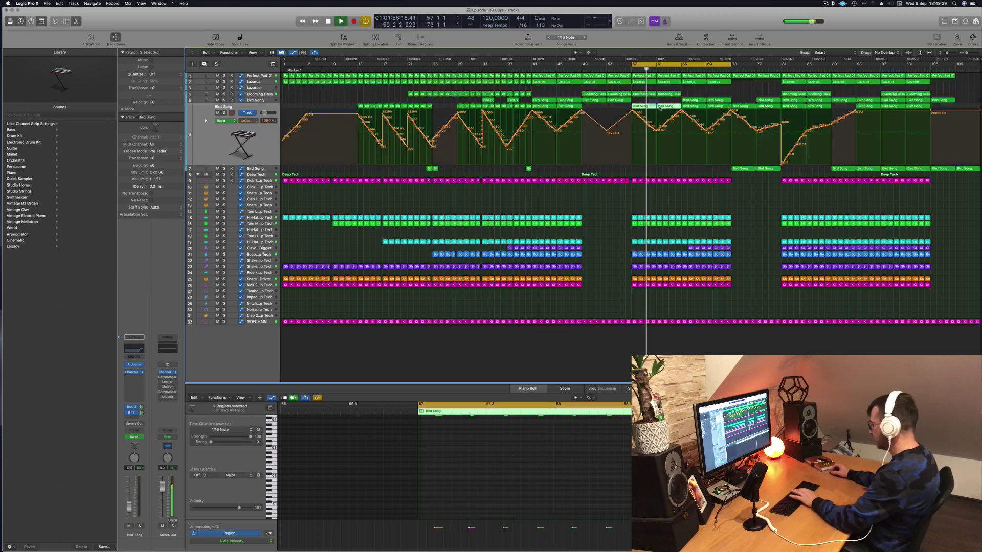
key("Delete")
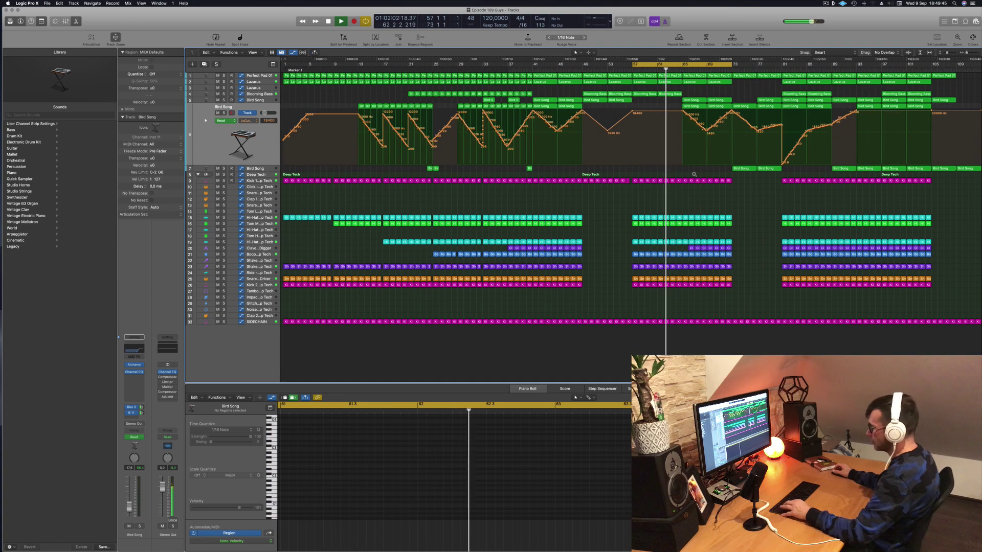
scroll(686, 177, "up", 3)
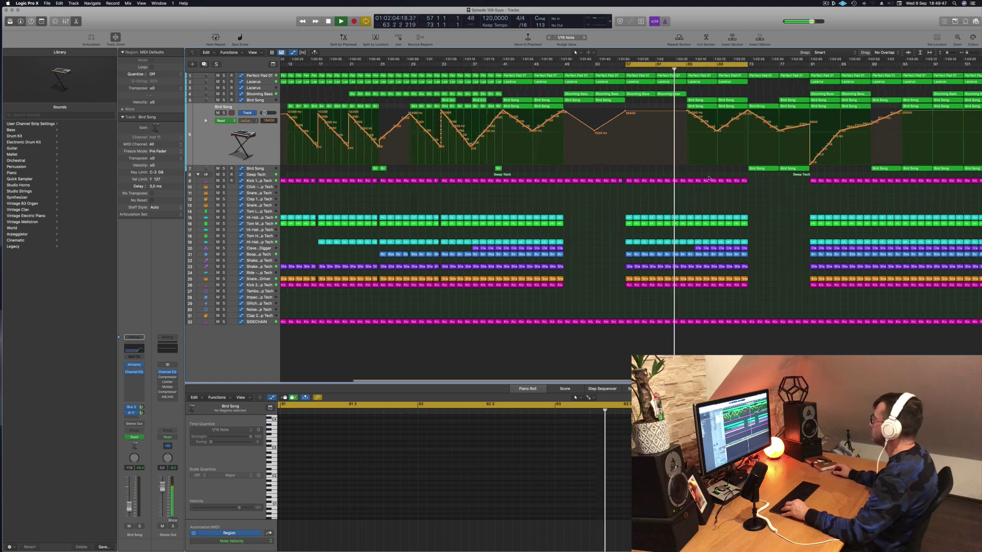
scroll(710, 176, "down", 4)
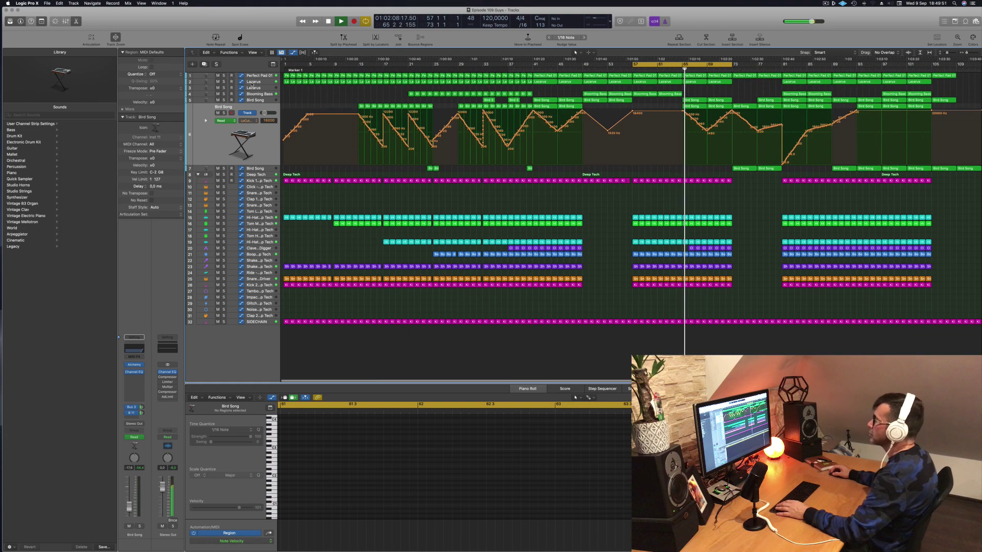
Reshape the Lazarus cutoff automation so it climbs to bar 65, drops there, and rises gently to bar 73
left_click(251, 83)
left_click(224, 89)
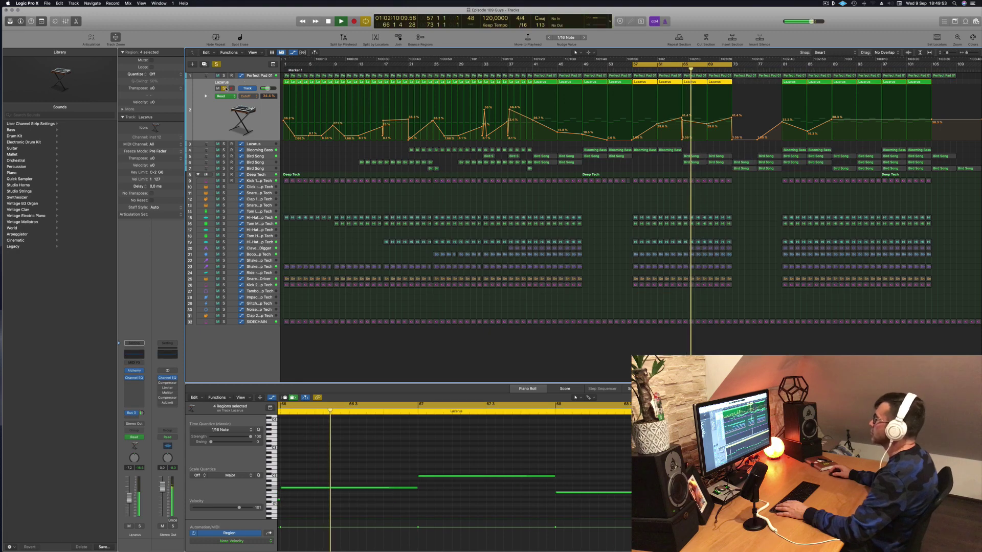
left_click(224, 89)
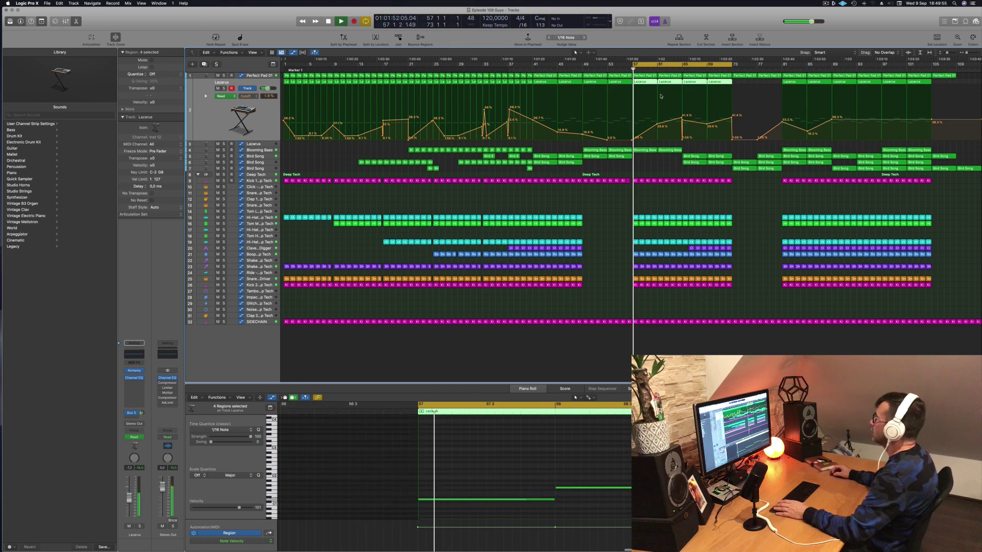
left_click(658, 125)
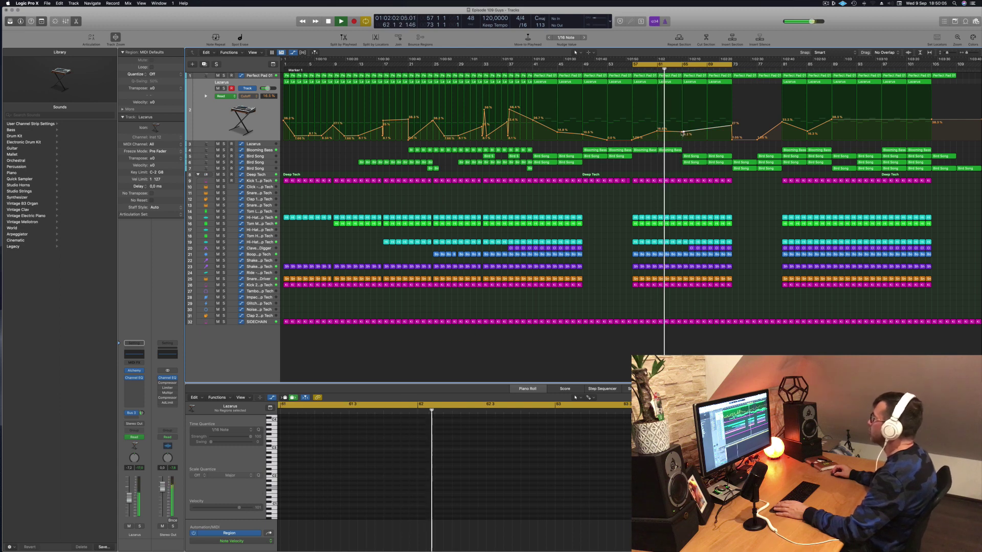
left_click_drag(682, 132, 681, 117)
left_click(684, 131)
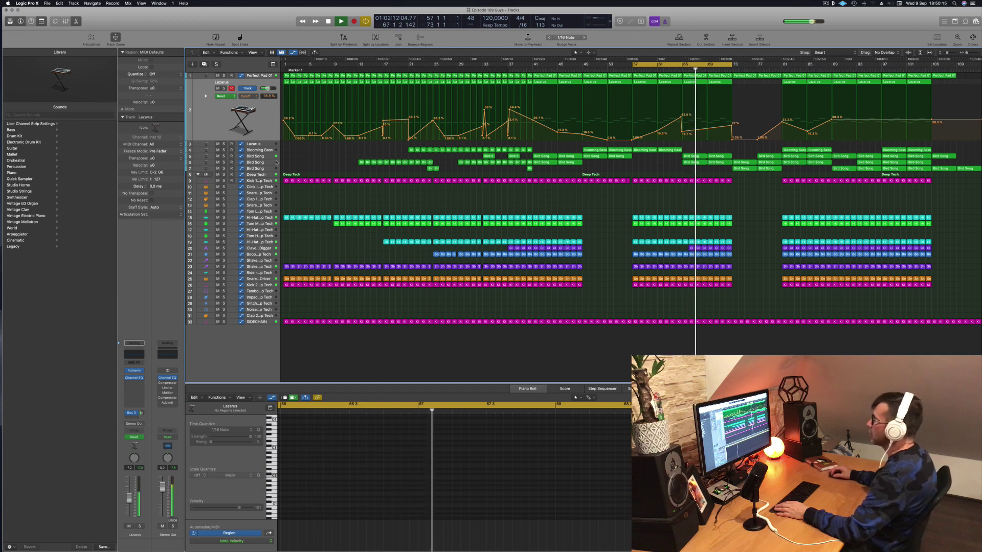
Copy the third Bird Song track's bar 73 region to bars 65 and 69
left_click(272, 158)
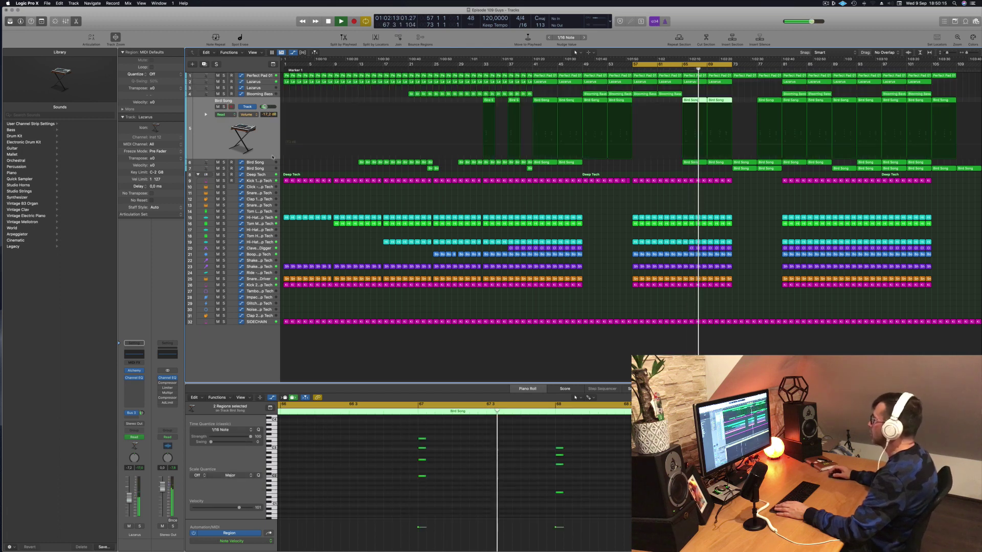
left_click(271, 162)
key("space")
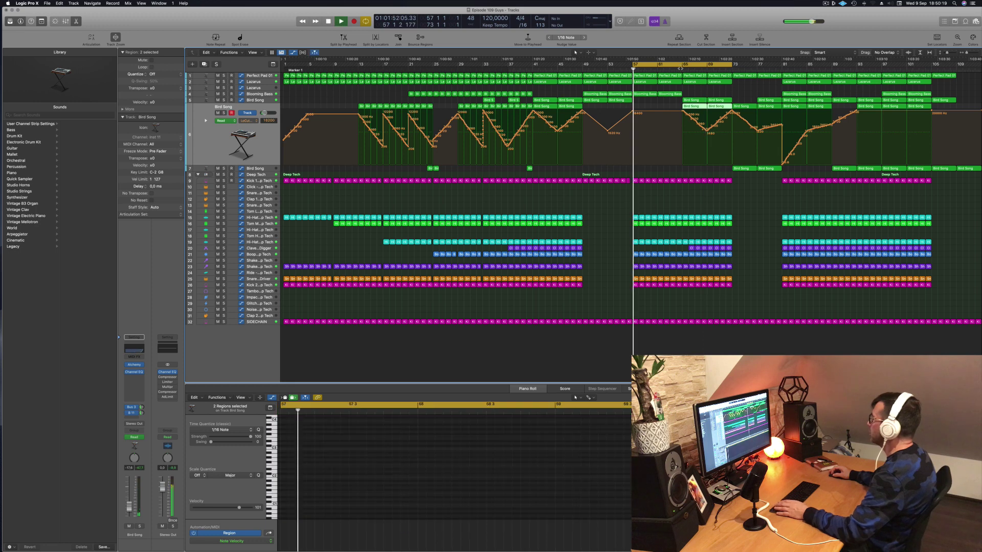
key("shift+space")
left_click_drag(749, 170, 720, 170)
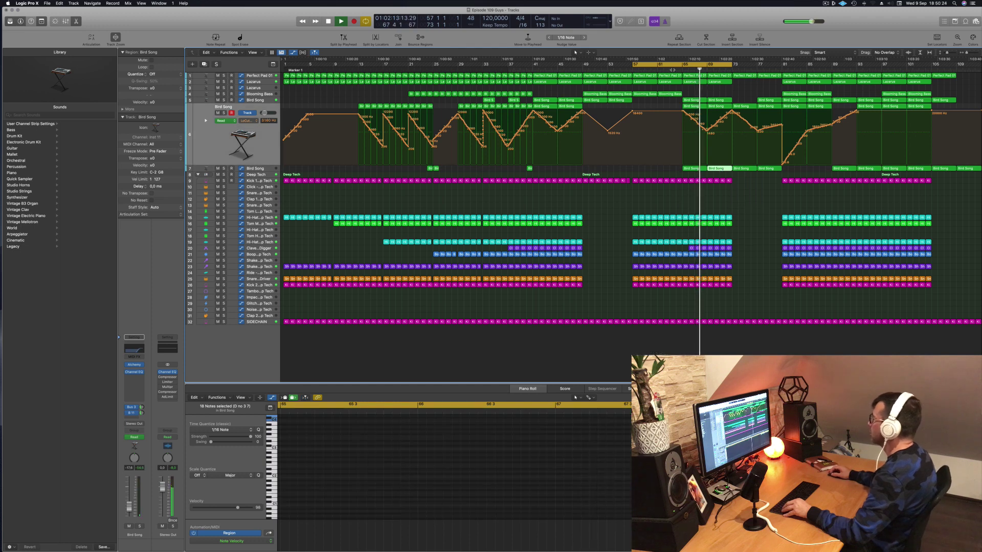
Raise the third Bird Song track's volume to about -19.5 dB and add volume automation fading it in from bar 65 to 73
left_click(265, 170)
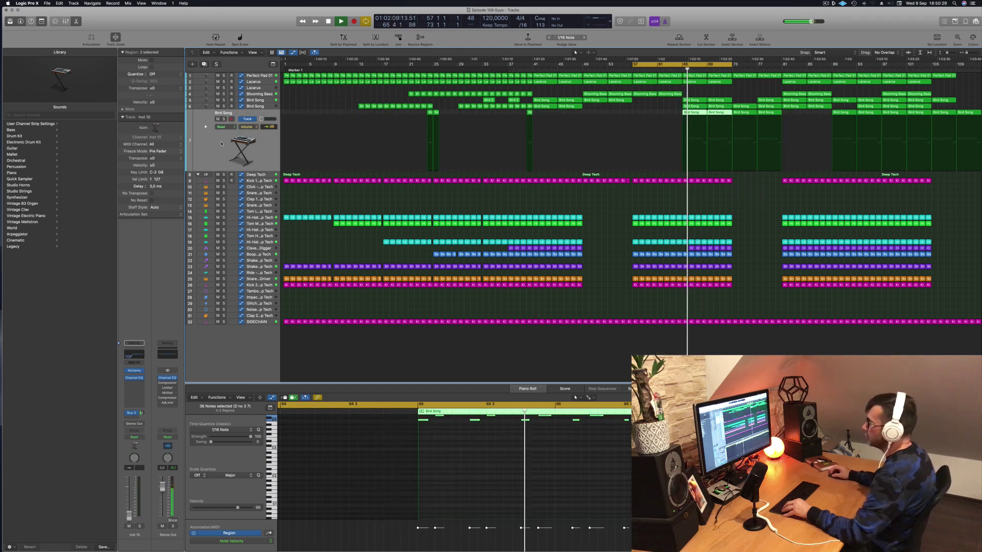
left_click_drag(126, 521, 125, 512)
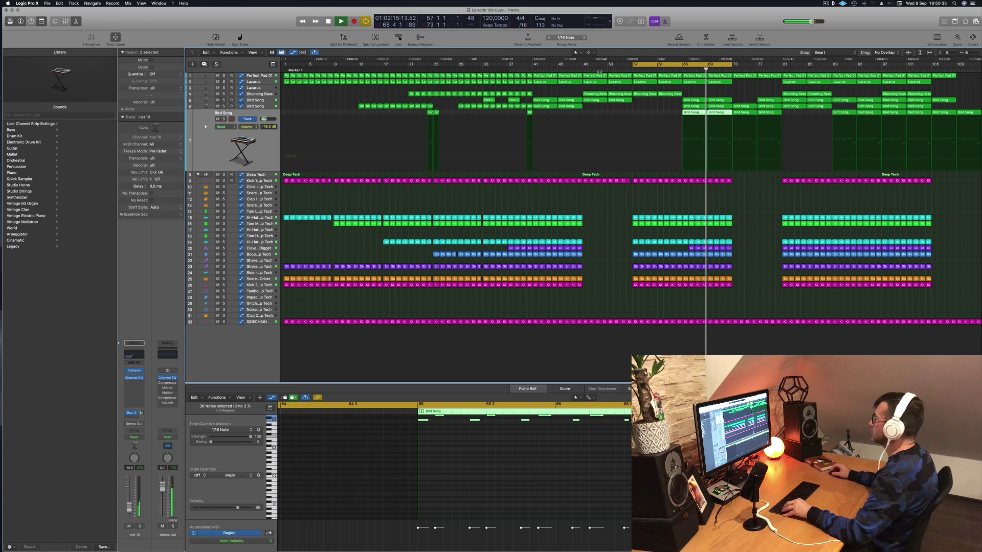
left_click(683, 68)
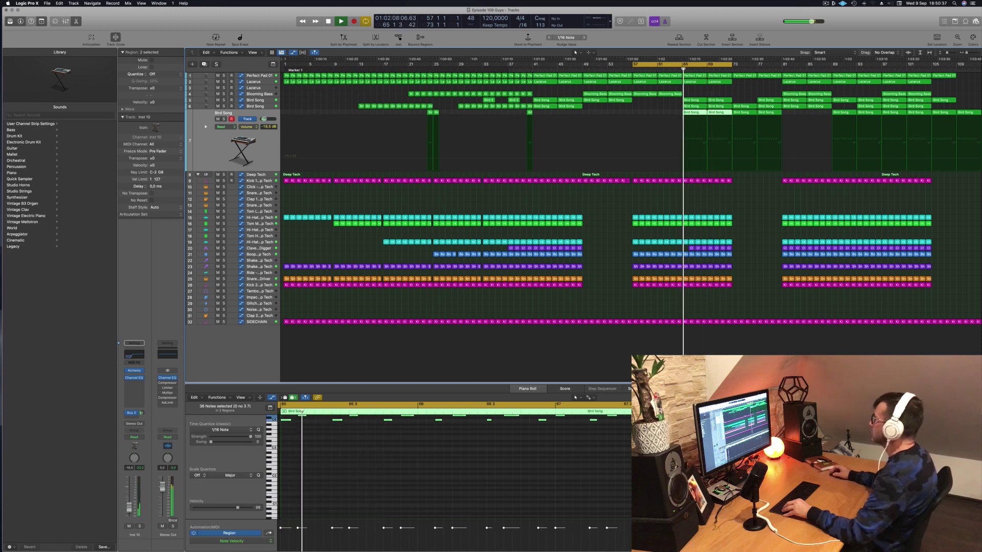
left_click(732, 160)
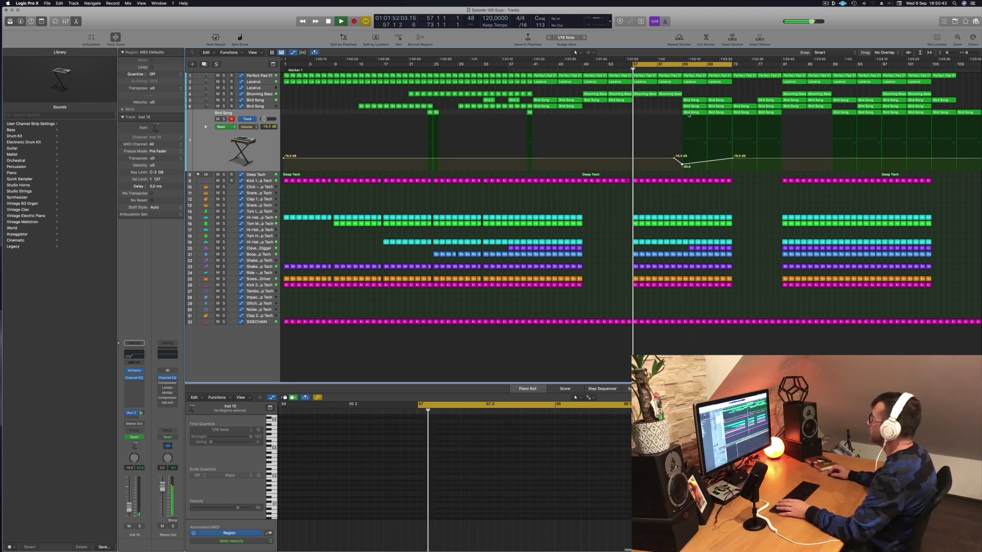
Move the cycle range to bars 65 to 81 and play back the section to check the Bird Song fade-in
left_click_drag(695, 64, 744, 64)
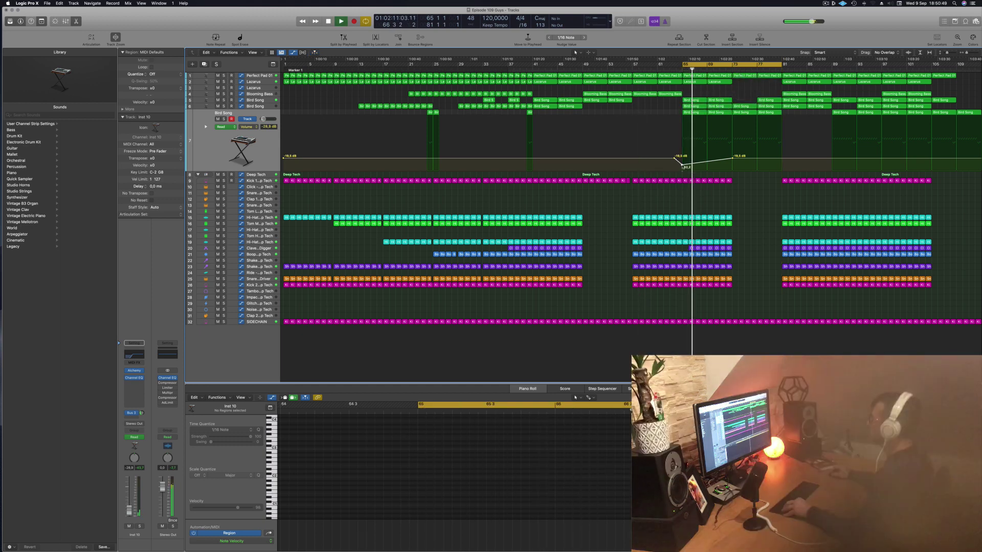
scroll(706, 113, "up", 5)
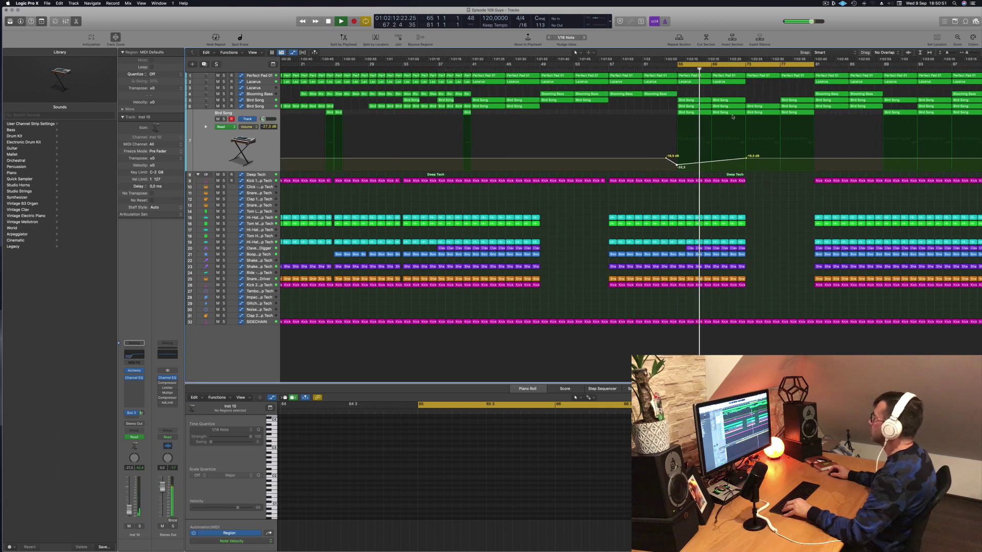
scroll(733, 117, "down", 3)
scroll(729, 115, "down", 5)
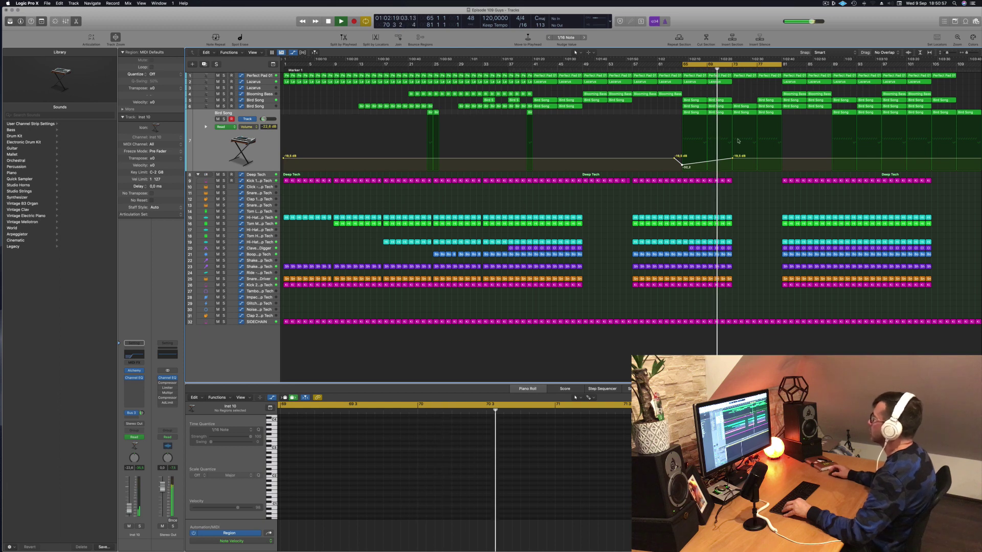
scroll(742, 128, "up", 2)
scroll(738, 139, "down", 2)
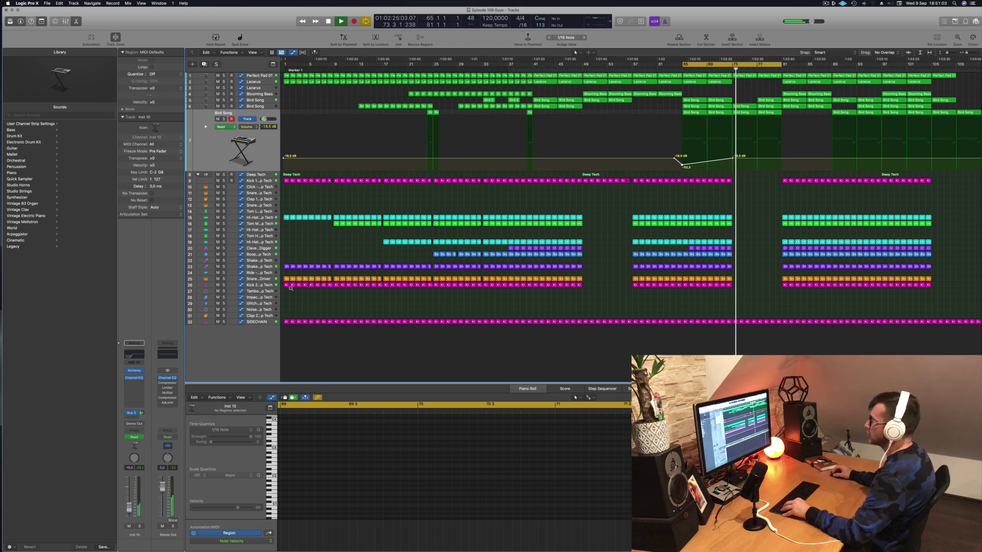
scroll(779, 211, "up", 2)
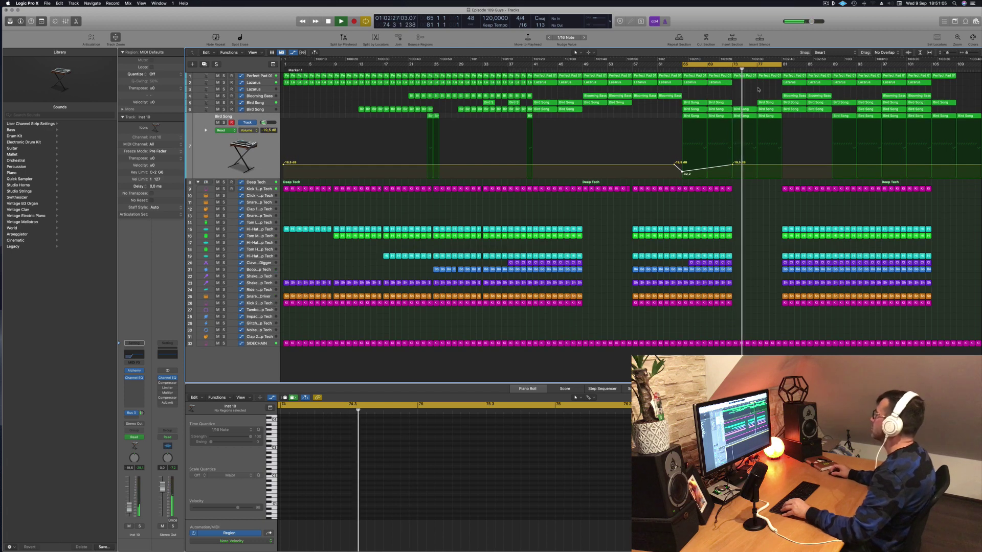
left_click(706, 69)
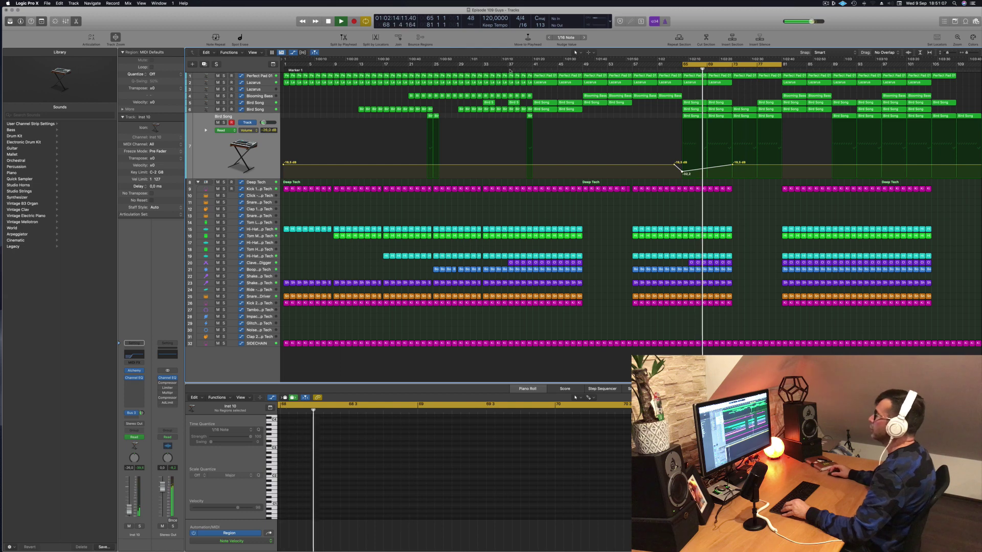
Set the cycle range to bars 73 to 81, repeat that section three times across all tracks, and play it back
left_click(254, 76)
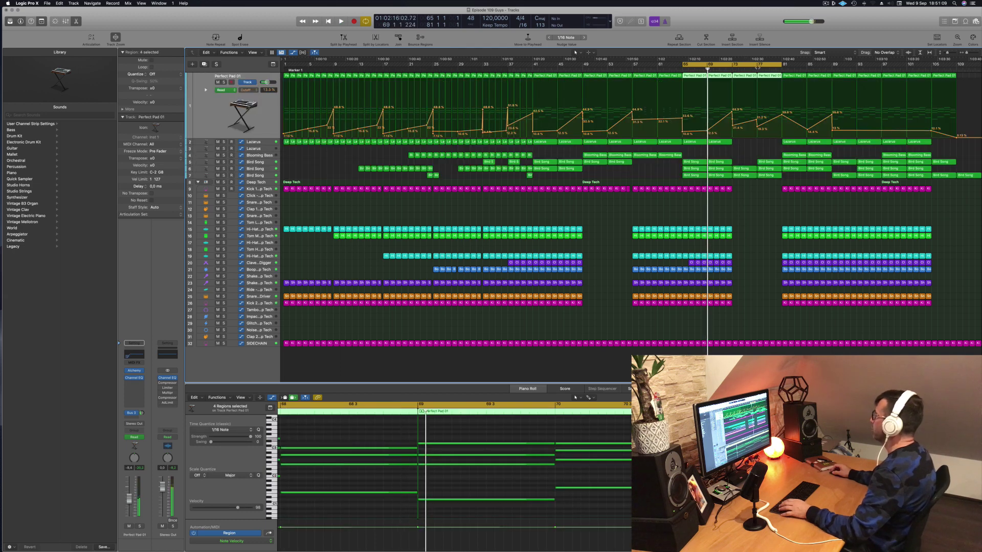
left_click(756, 68)
left_click(735, 65)
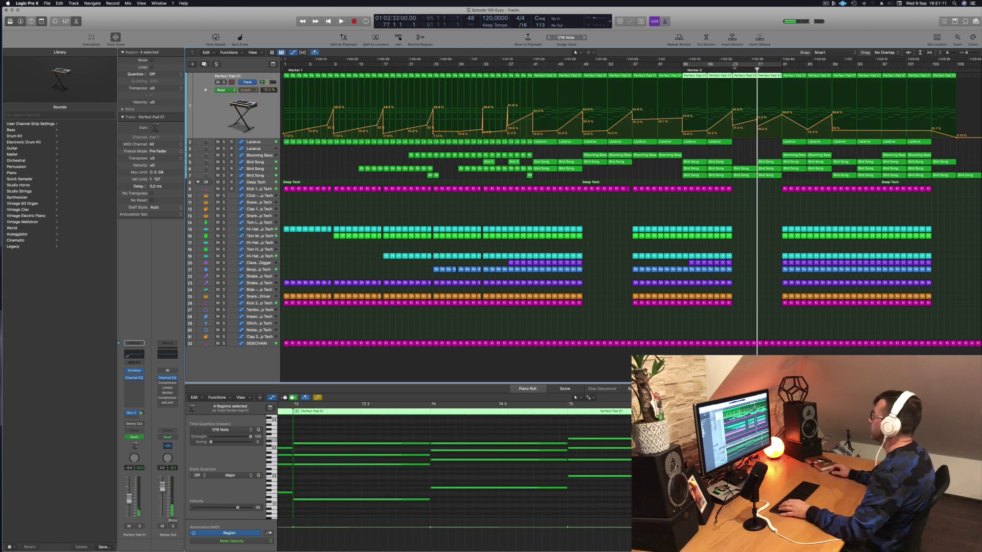
mouse_move(733, 65)
left_mouse_down()
mouse_move(781, 65)
mouse_move(734, 67)
left_mouse_up()
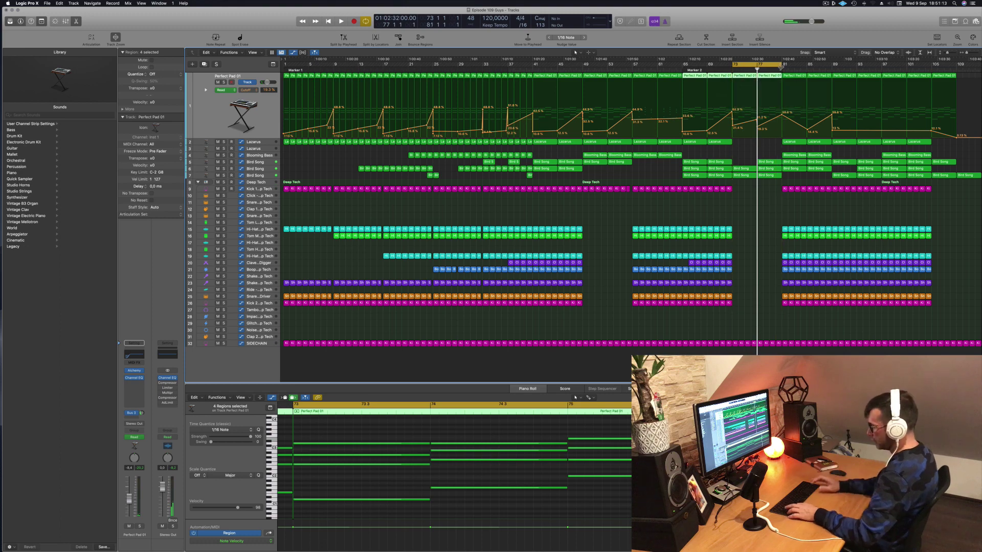
key("super+r")
key("super+r")
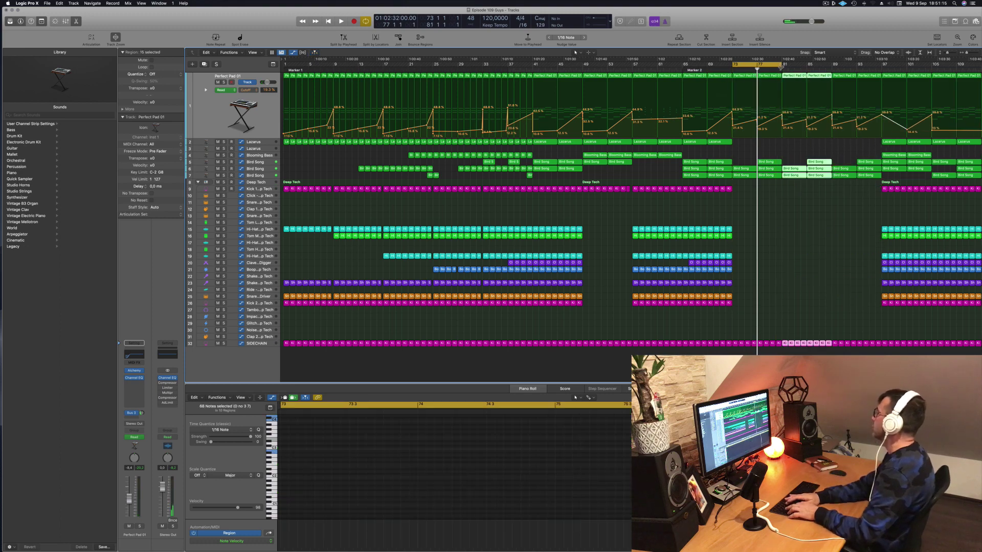
key("super+r")
key("space")
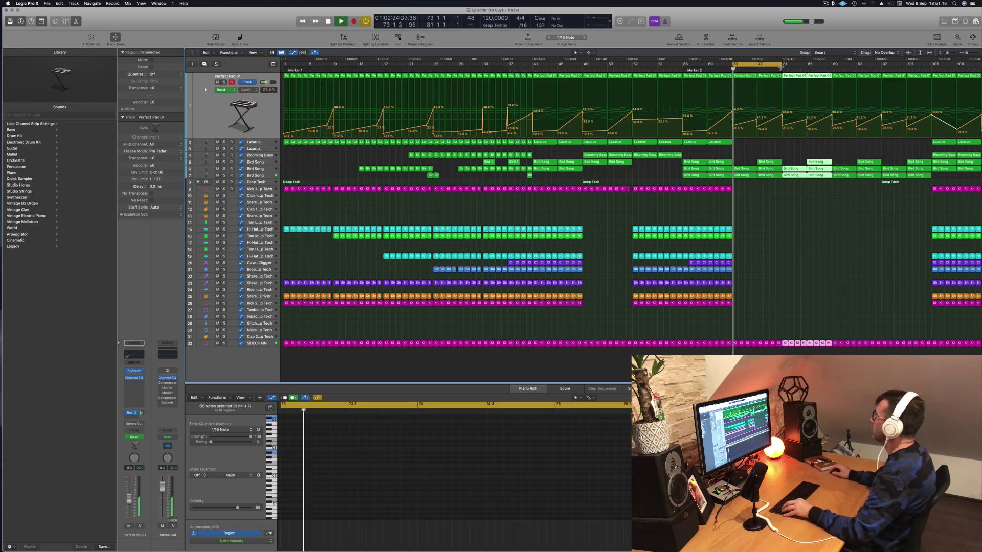
left_click(829, 237, "ctrl+alt")
key("Return")
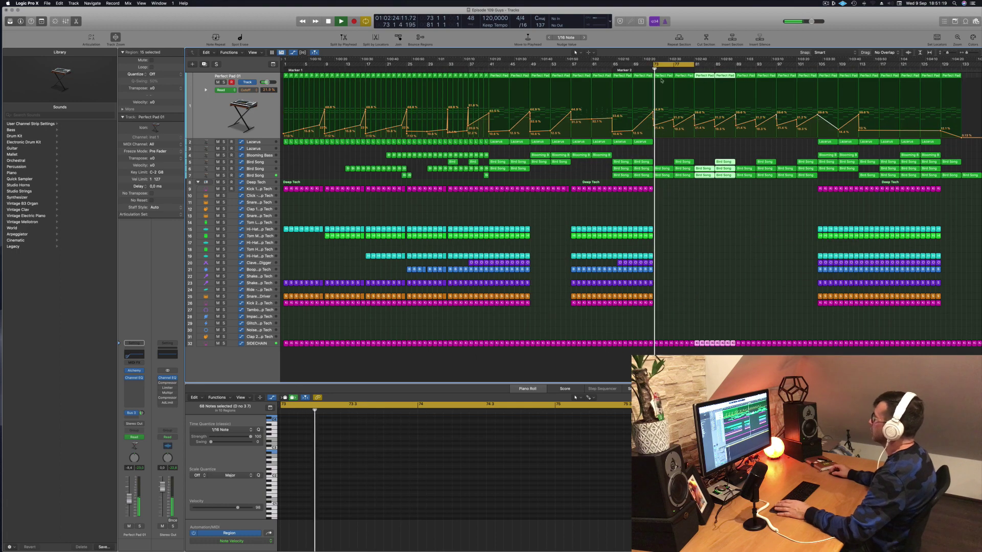
Drop the third Bird Song track's volume automation to near silence at bar 73 so it ramps up to bar 81
left_click(268, 176)
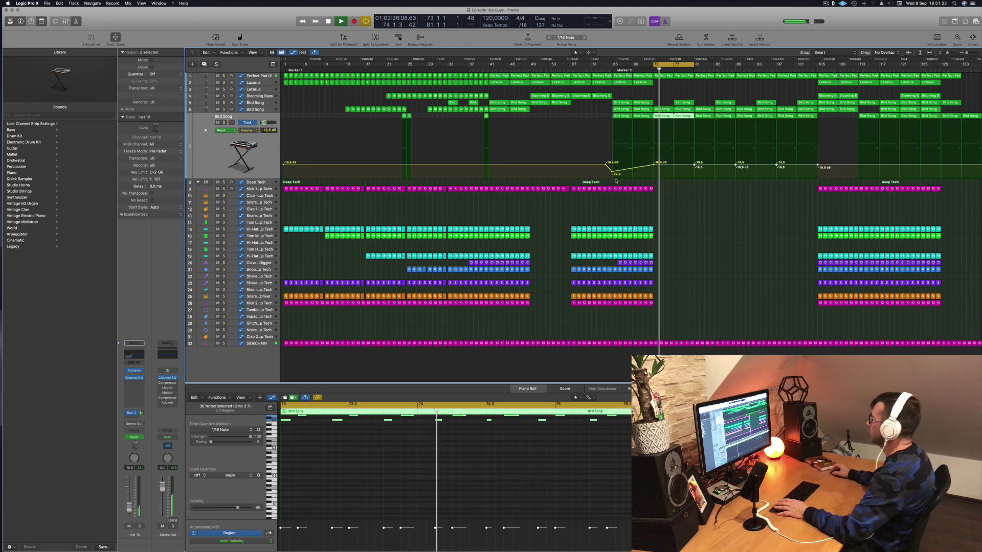
left_click(652, 165)
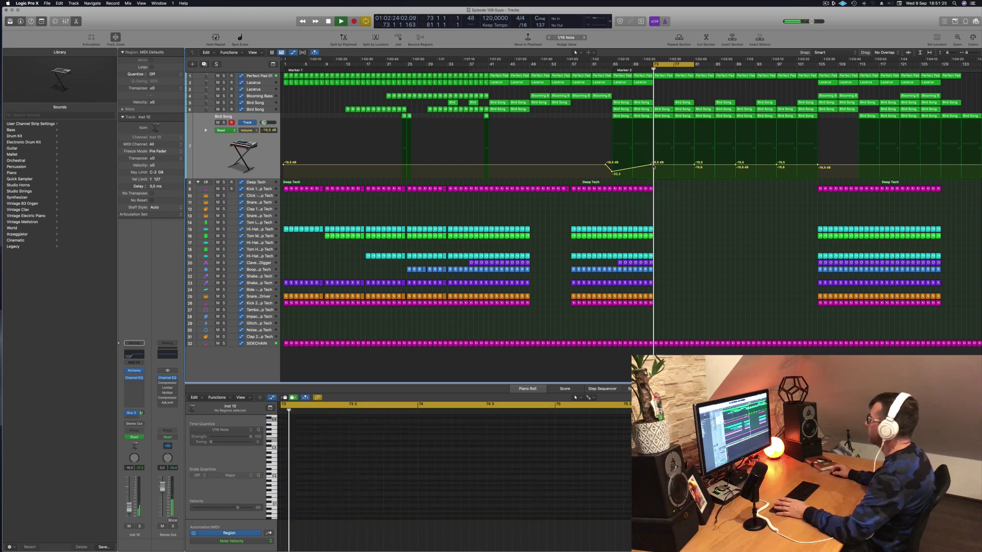
left_click_drag(653, 165, 654, 178)
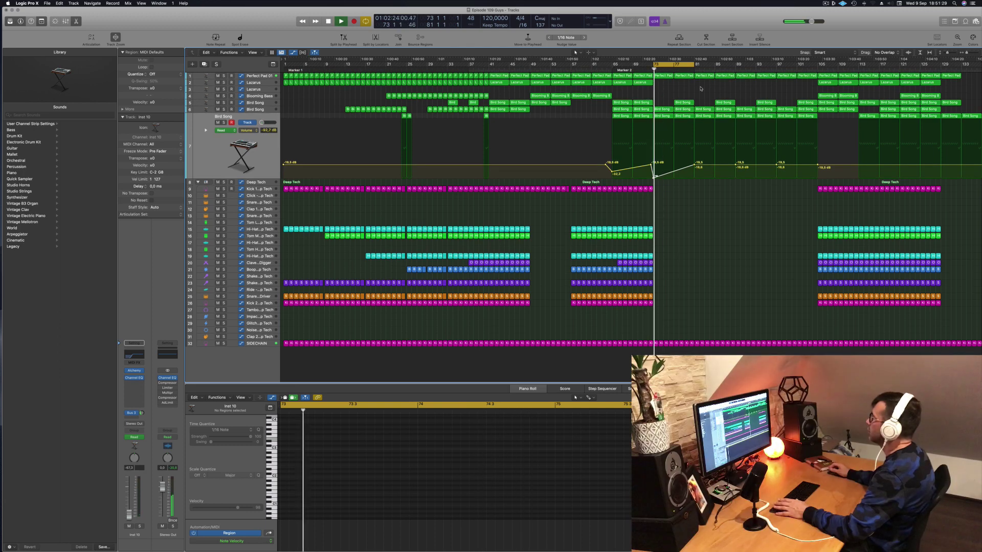
Reshape the Perfect Pad 01 cutoff automation so it drops at bar 73 and rises in one ramp to bar 81
left_click(255, 78)
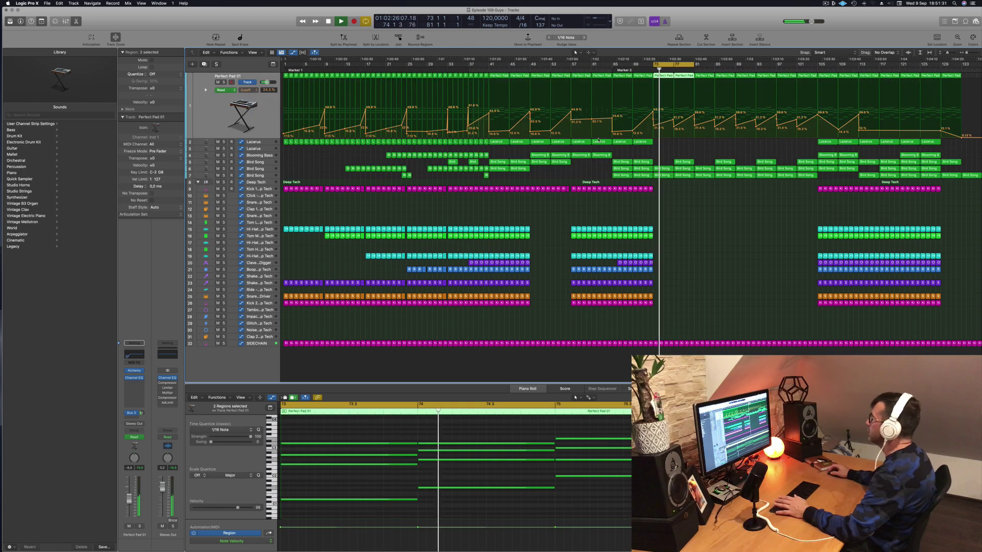
left_click(674, 126)
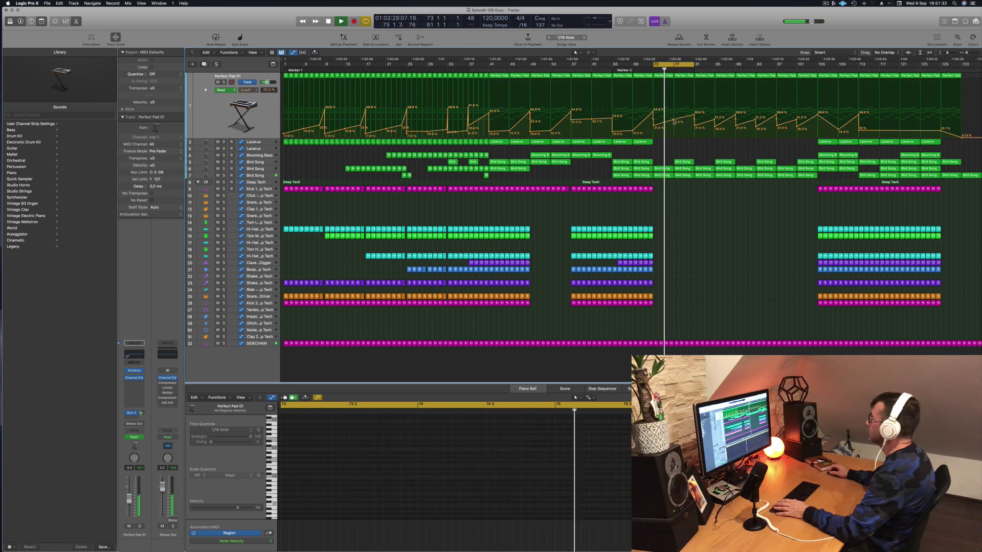
left_click_drag(673, 120, 653, 131)
key("Return")
key("Return")
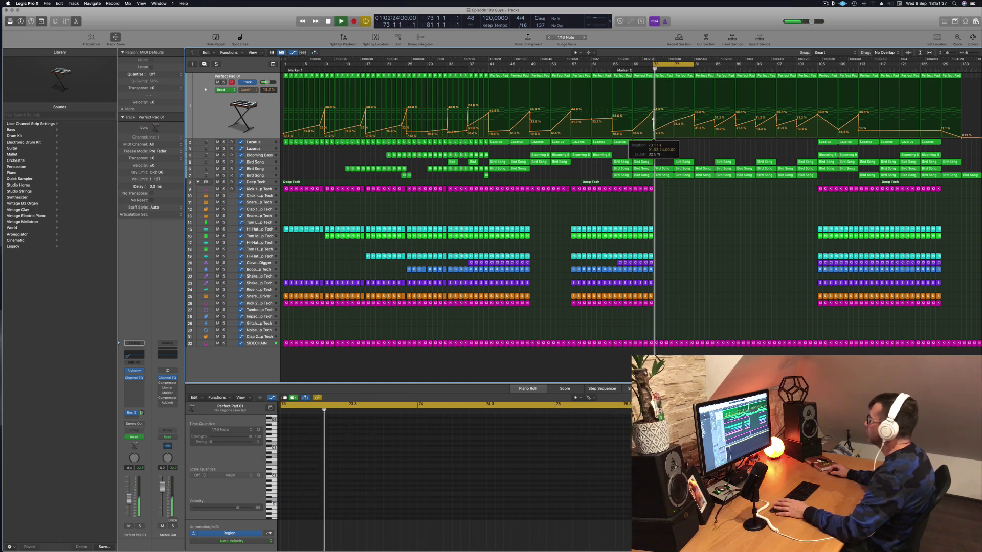
left_click(655, 132)
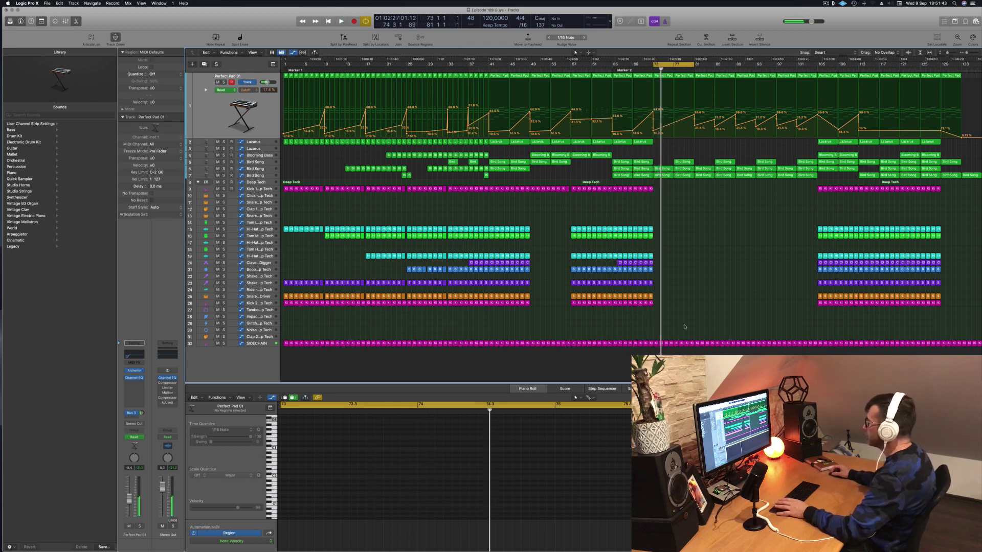
Copy the last Kick 2 region before bar 73 onto the Noise track at bar 73
left_click(650, 303)
left_click_drag(651, 303, 656, 330)
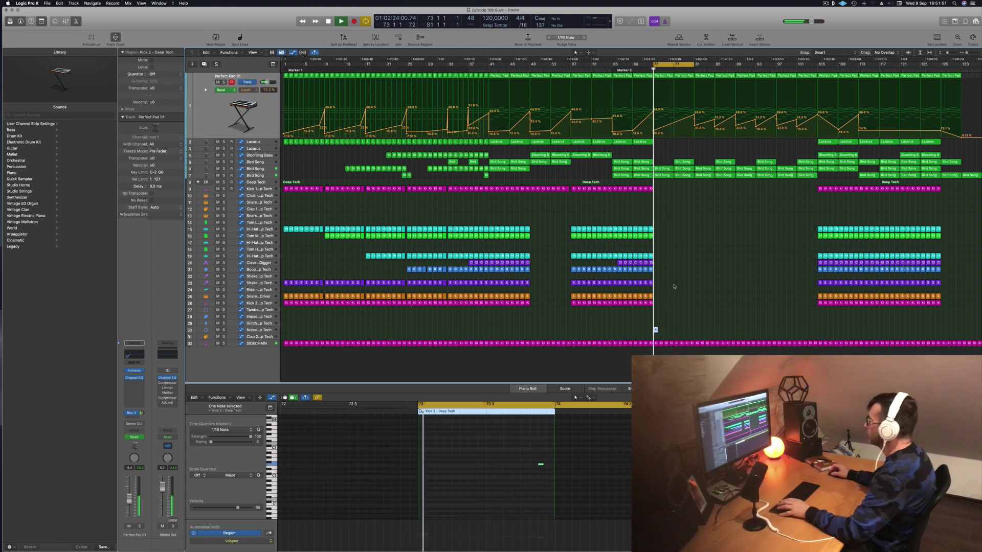
left_click(267, 324)
left_click(267, 330)
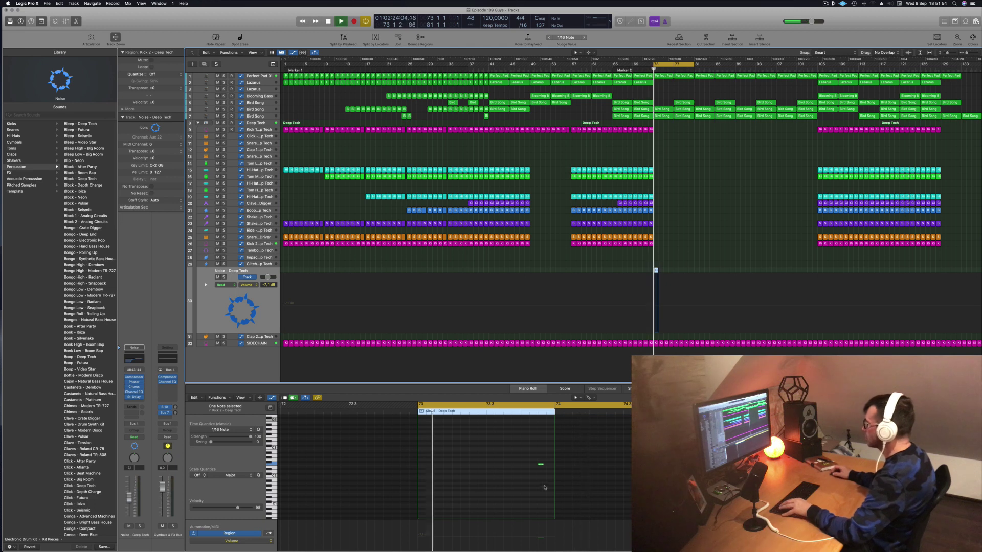
Move the note in the Noise track's copied region to the start of bar 73 and audition it
left_click_drag(524, 459, 577, 490)
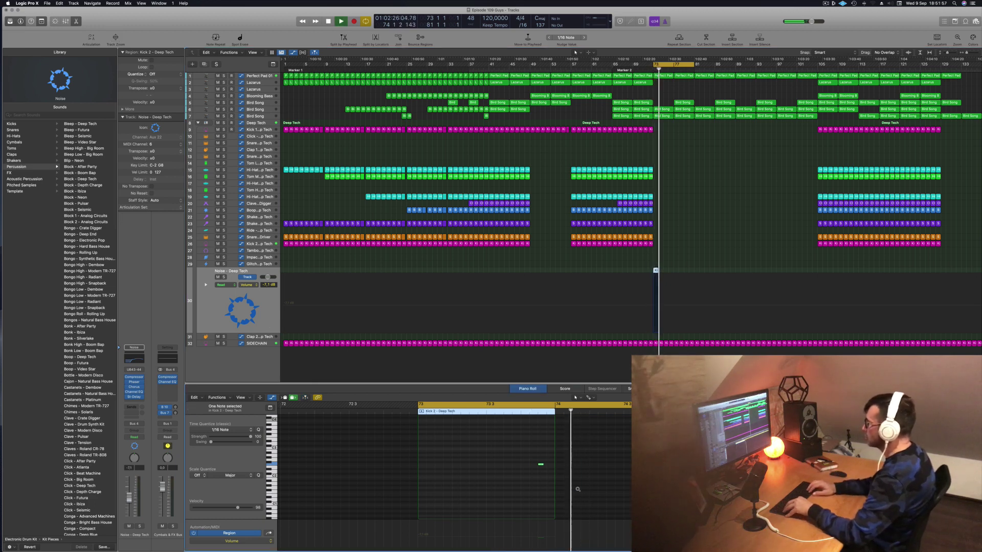
key("alt+Left")
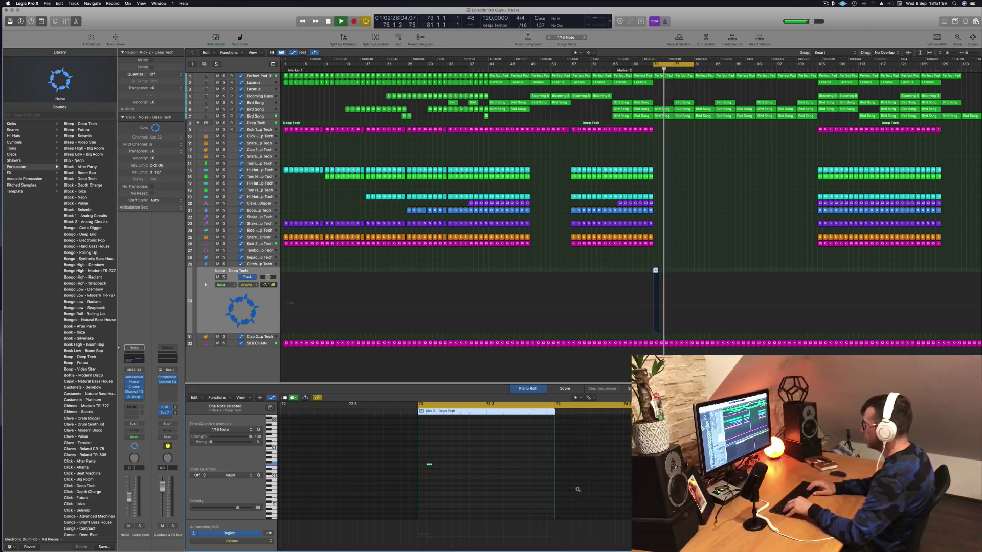
key("alt+Left")
key("space")
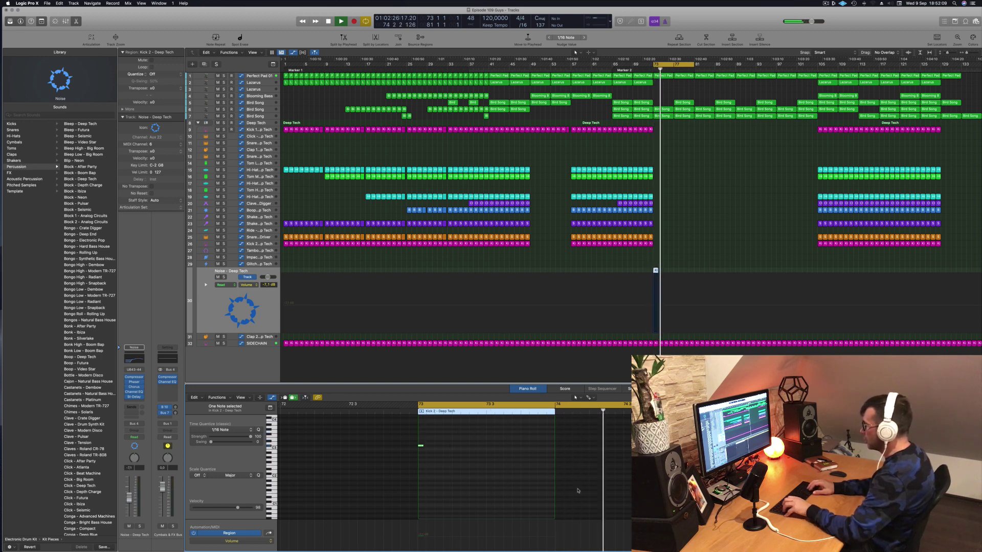
key("space")
key("space")
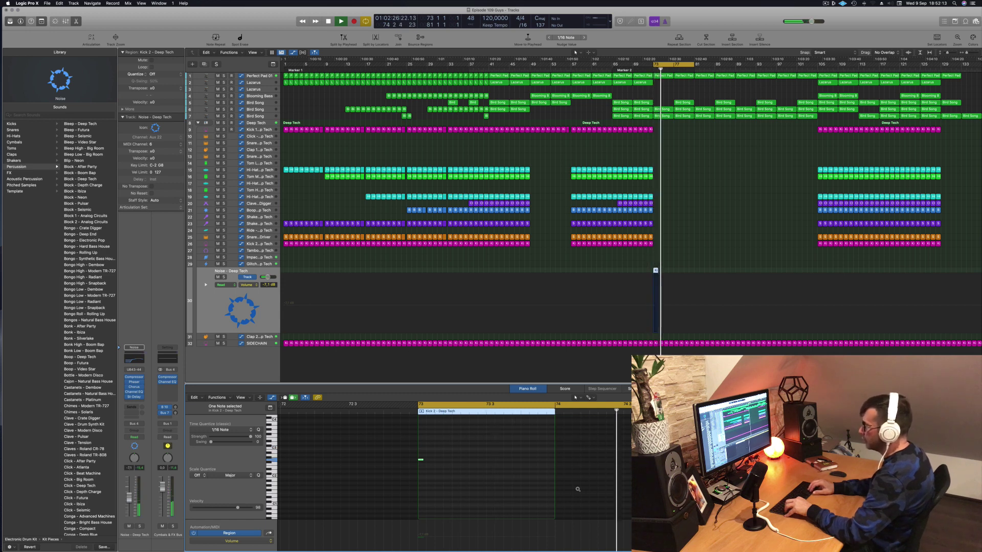
Transpose the Noise region's note down step by step during playback to find a pitch that triggers a suitable sound
key("alt+Down")
key("alt+Down")
key("alt+Down")
key("alt+Down")
key("alt+Down")
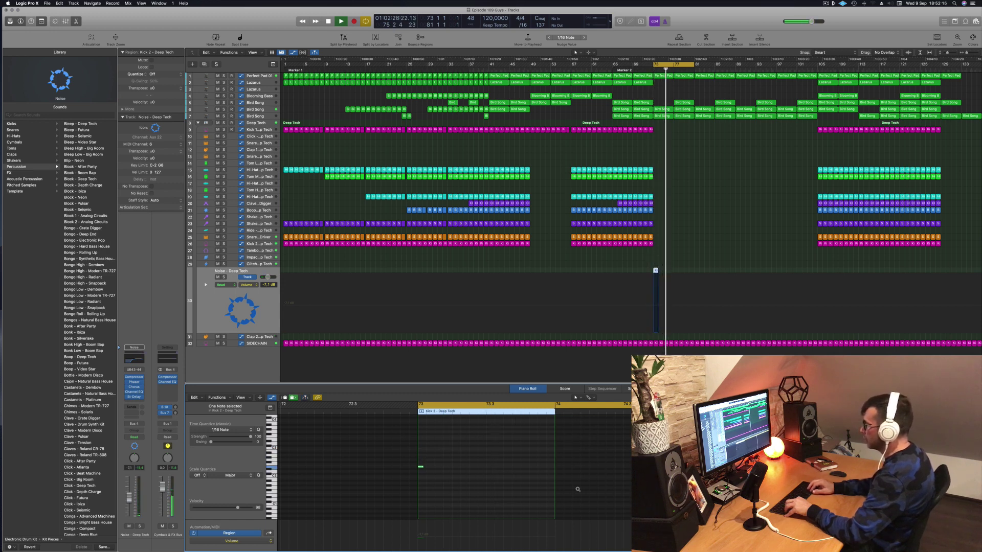
key("alt+Down")
key("alt+Down")
key("alt+Down")
key("alt+Down")
key("alt+Down")
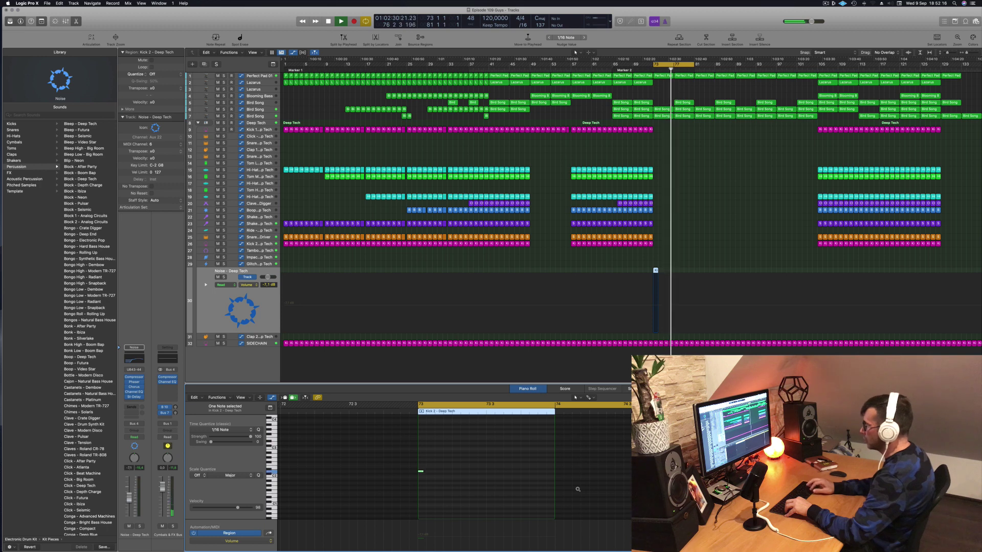
key("alt+Down")
key("alt+Down")
key("alt+Down")
key("alt+Down")
key("alt+Down")
key("alt+Down")
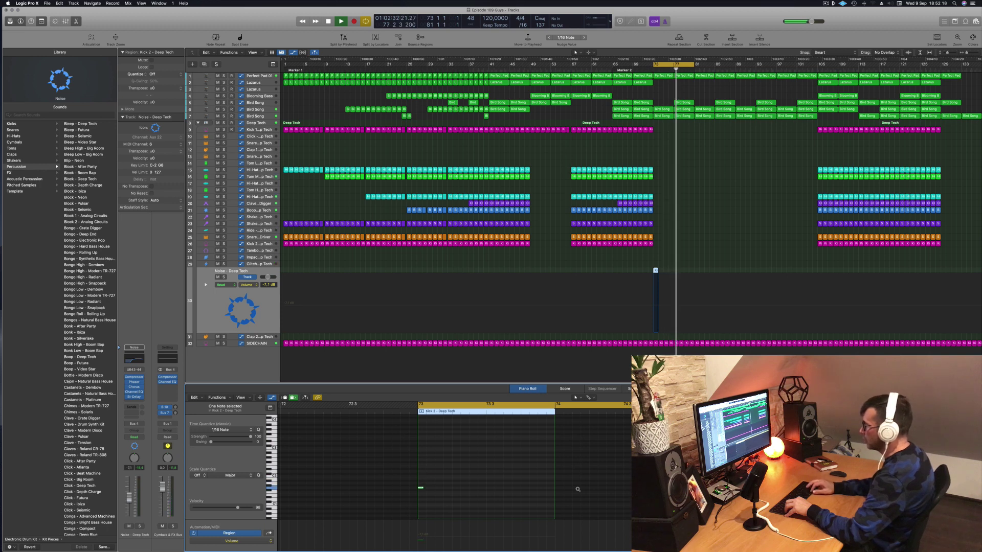
key("alt+Down")
key("alt+Down")
key("alt+Down")
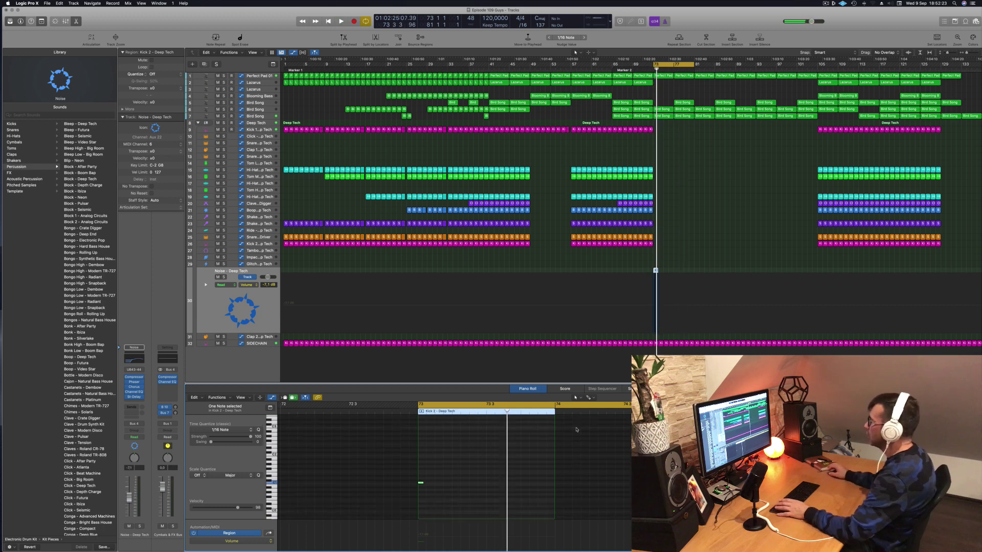
key("alt+Down")
left_click(224, 303)
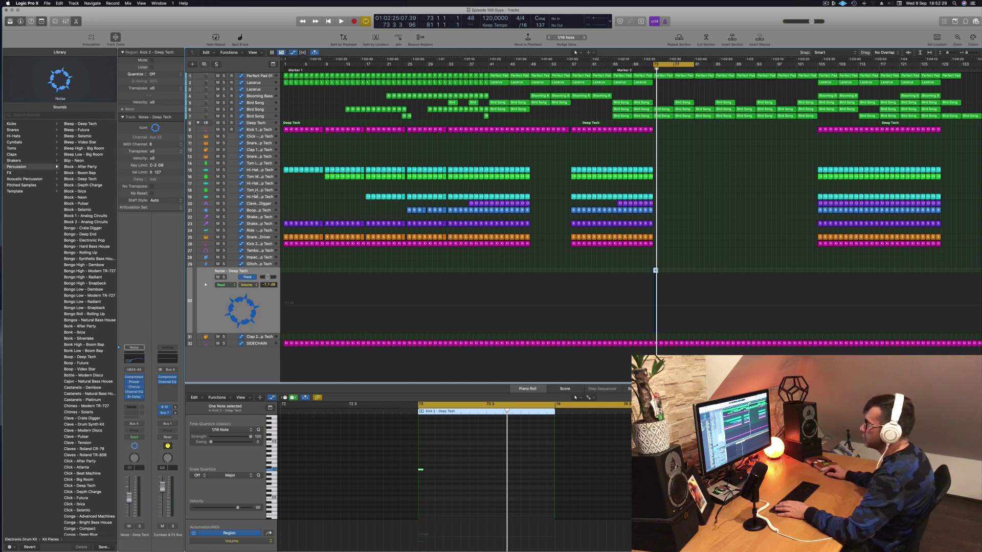
Delete the trial region at bar 73 from the Noise track
left_click(260, 125)
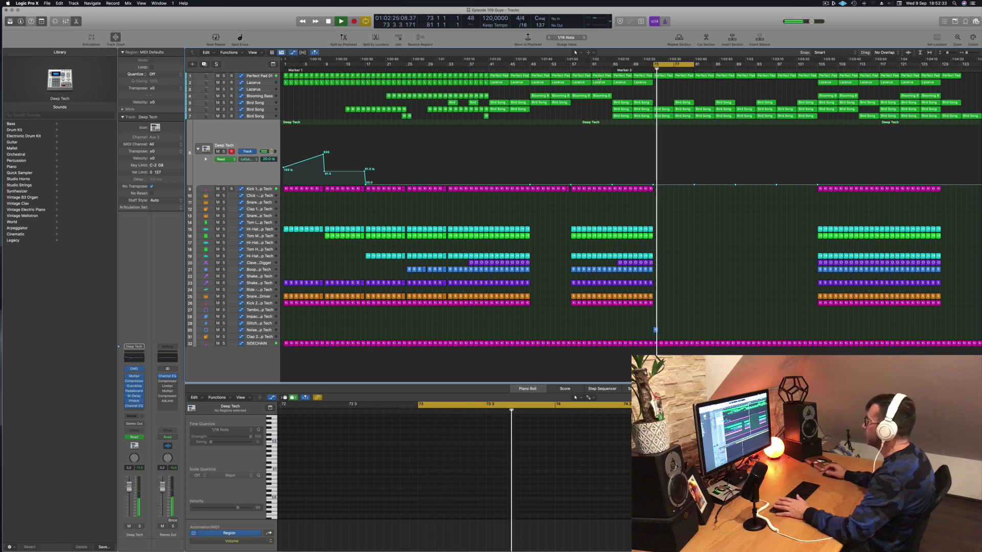
left_click(655, 329)
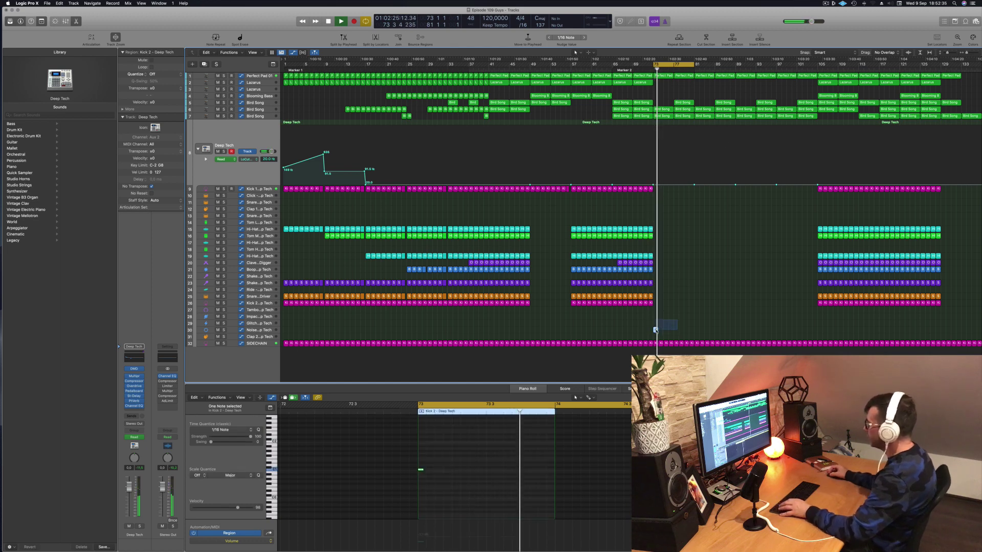
key("BackSpace")
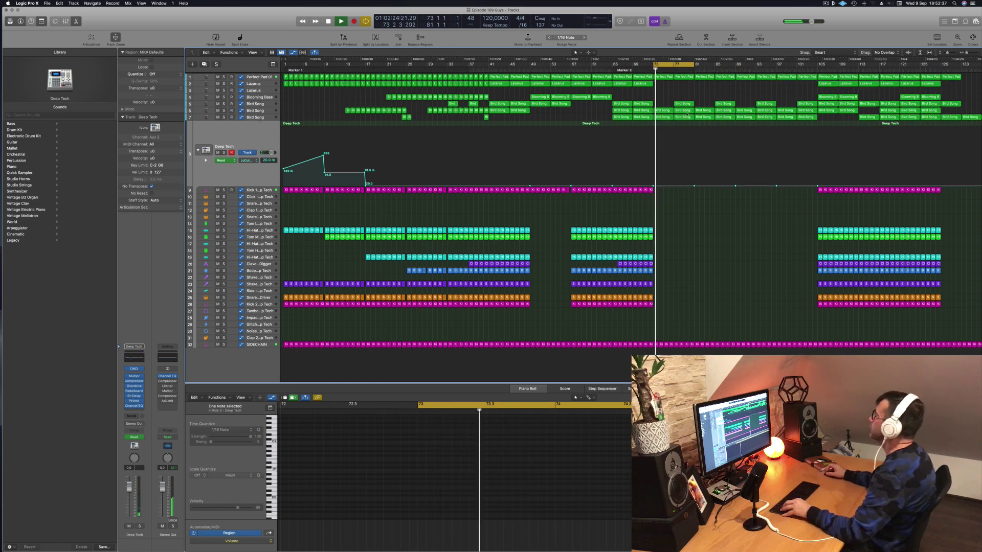
Play back the section from bar 73 to check the Perfect Pad 01 cutoff ramp
key("Return")
left_click(257, 76)
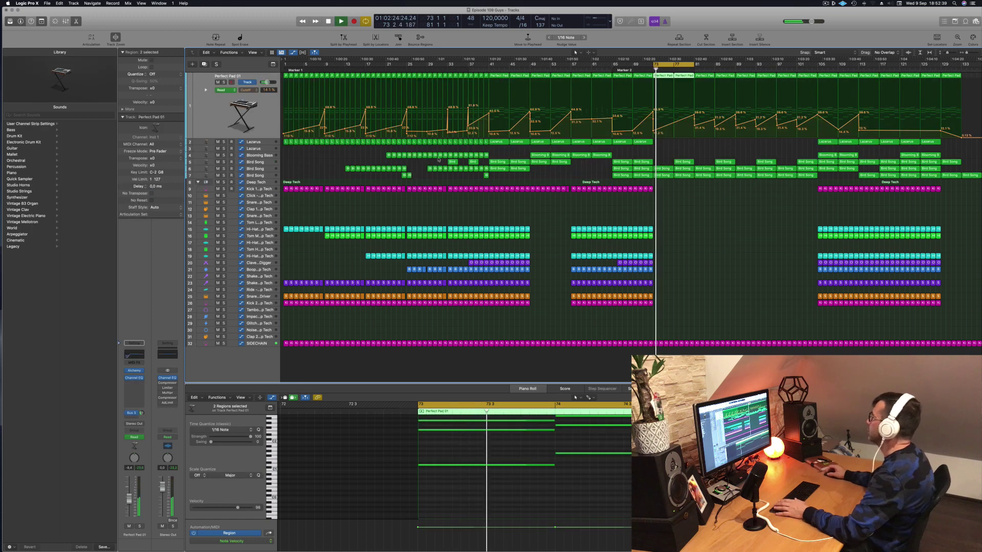
key("space")
key("space")
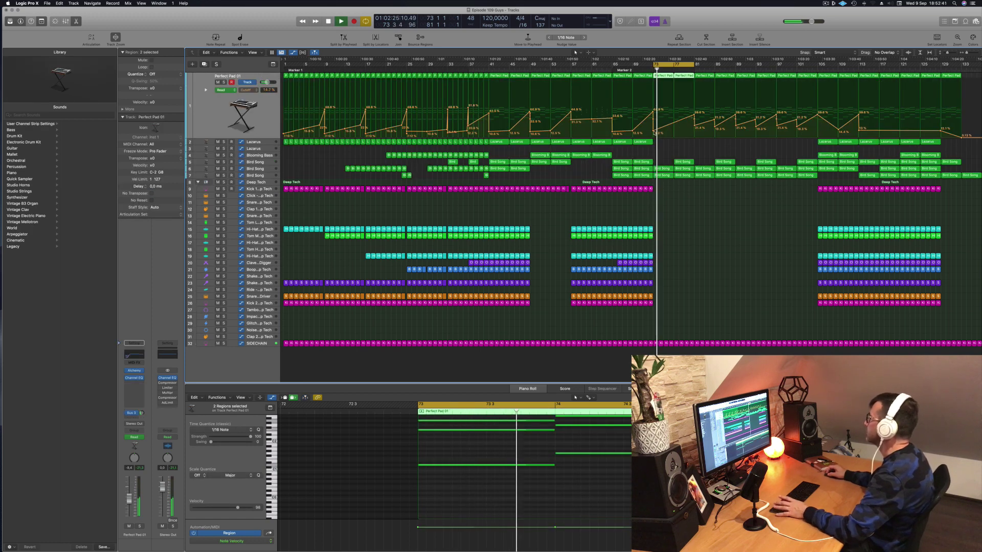
key("space")
key("space")
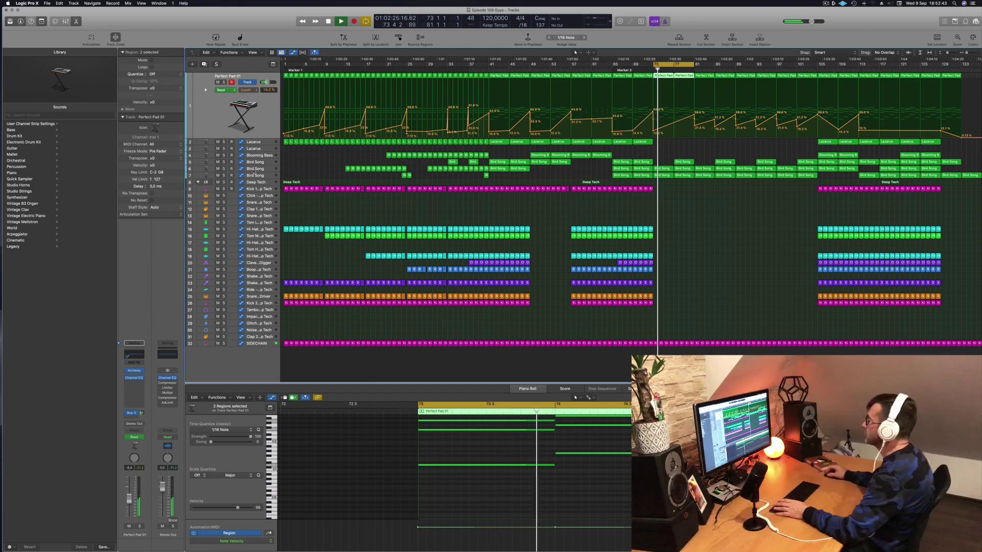
Delete the bar 77 region from the first Bird Song track
left_click(246, 170)
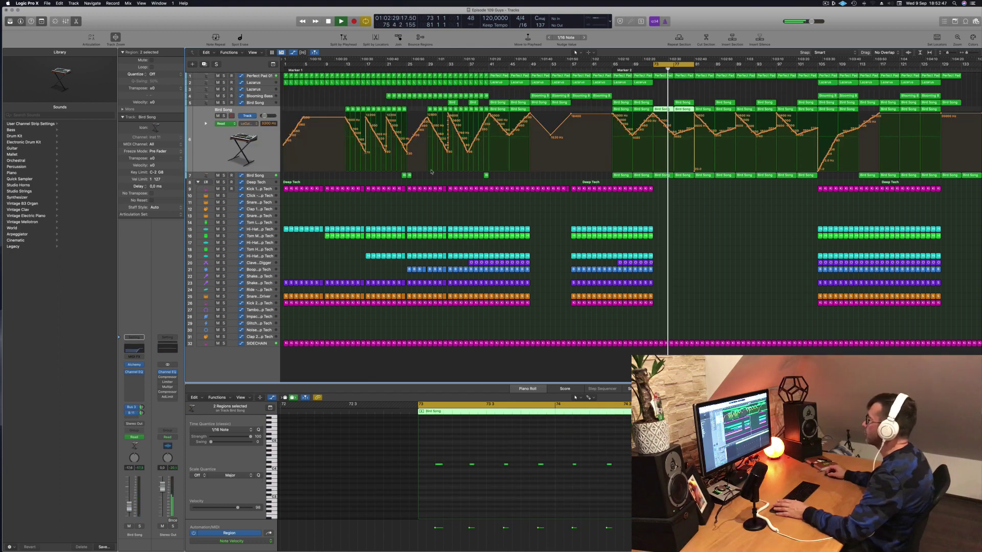
left_click(744, 175)
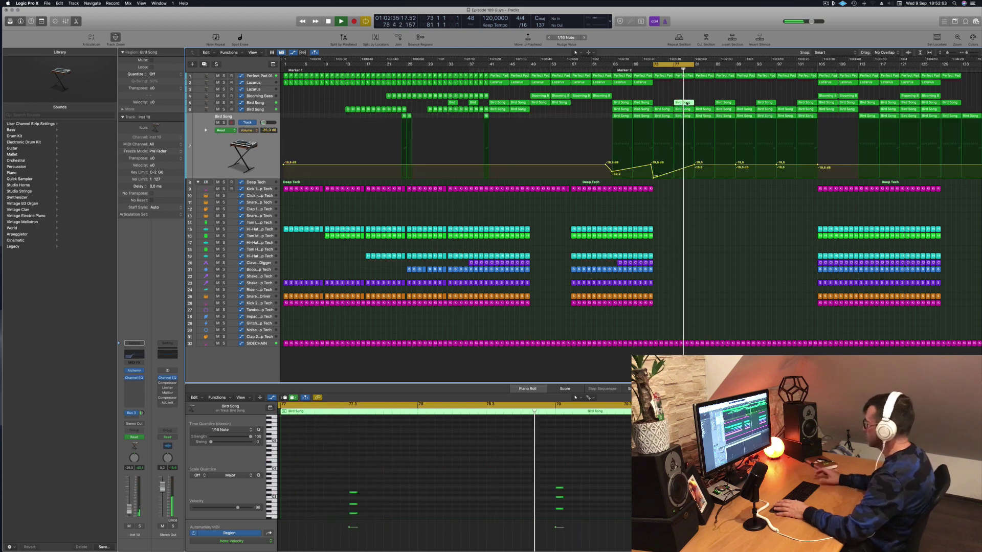
key("Delete")
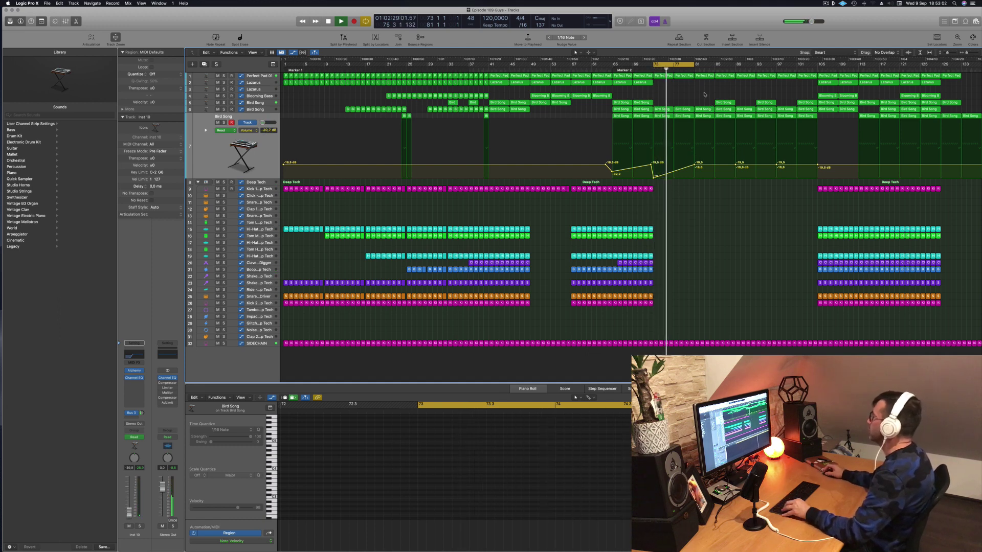
Copy the first Lazarus track's bar 105 region to bar 81
left_click(830, 84)
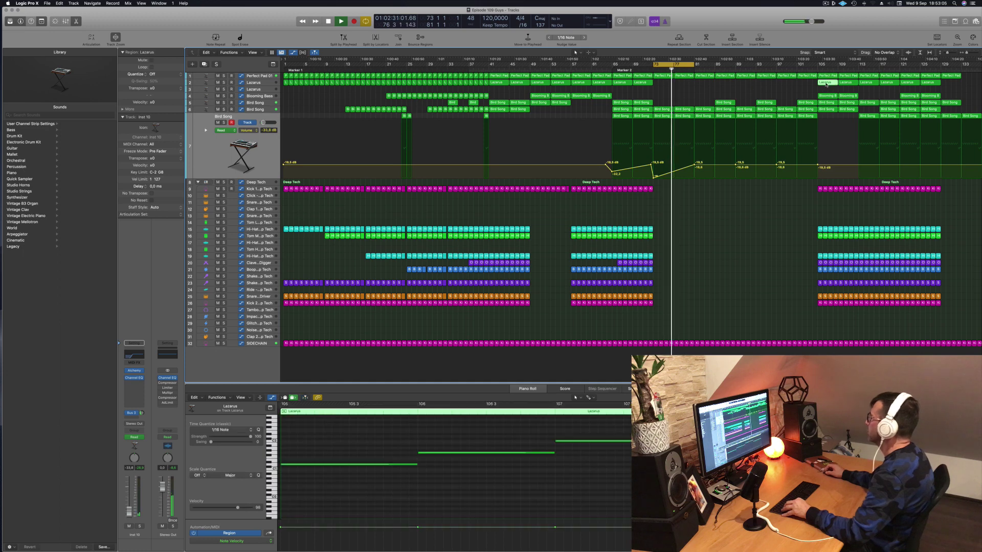
left_click_drag(825, 84, 705, 87)
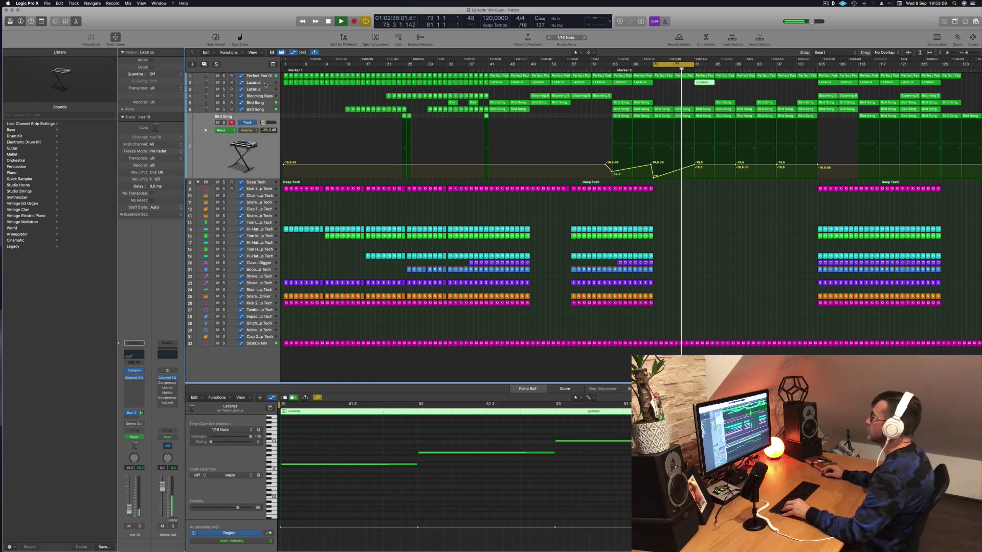
Reshape the second Bird Song track's Low Cut Frequency automation into a dip around bar 77 that climbs back by bar 81
left_click(236, 83)
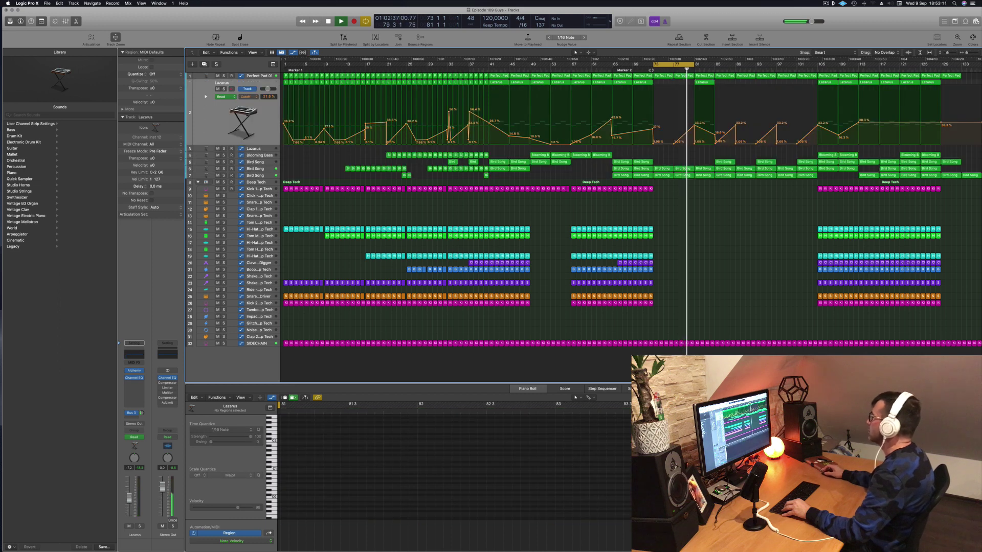
left_click(254, 169)
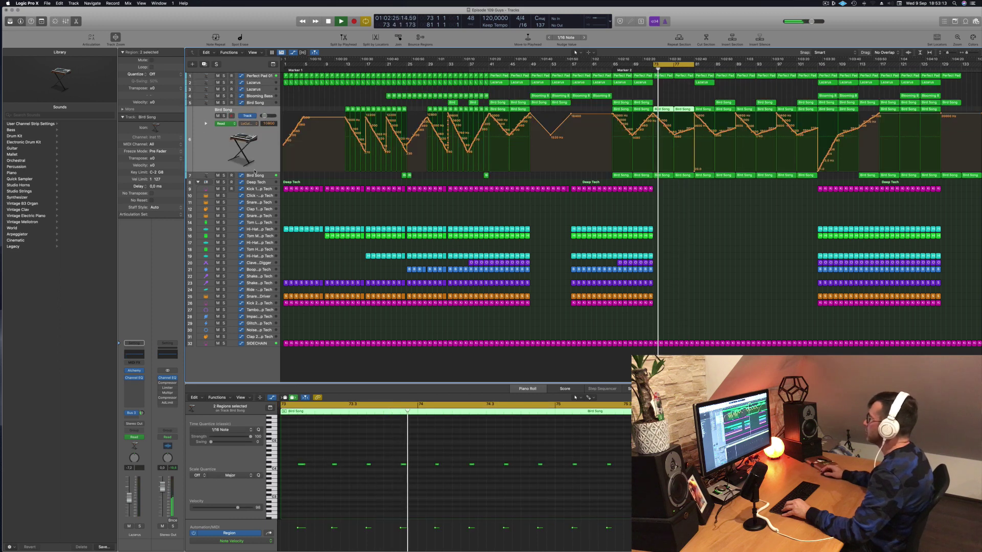
left_click(695, 122)
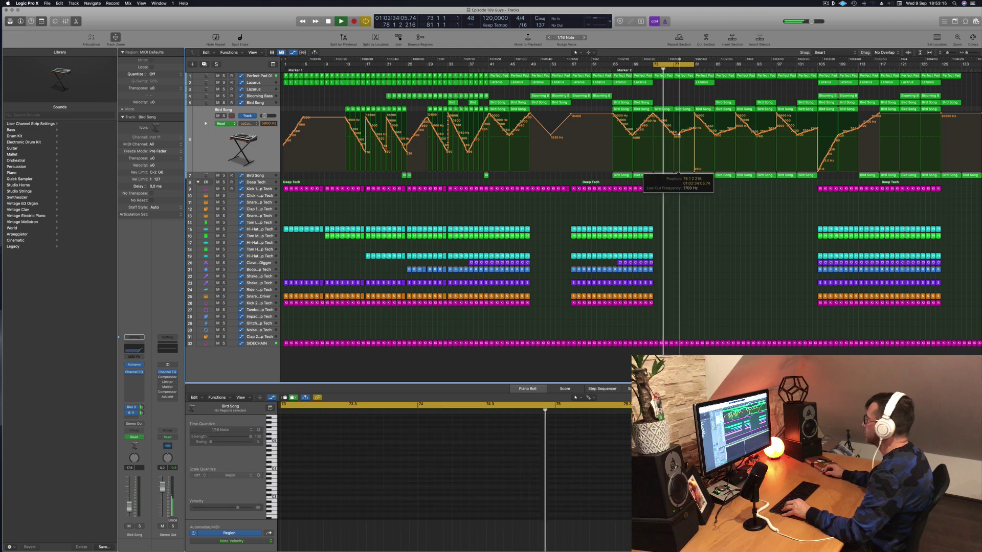
left_click_drag(695, 121, 696, 114)
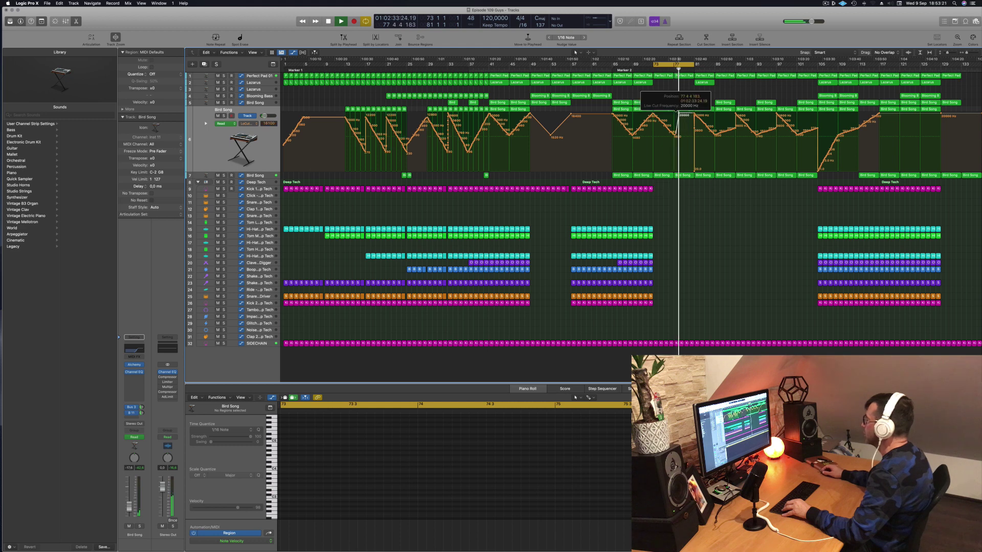
key("Return")
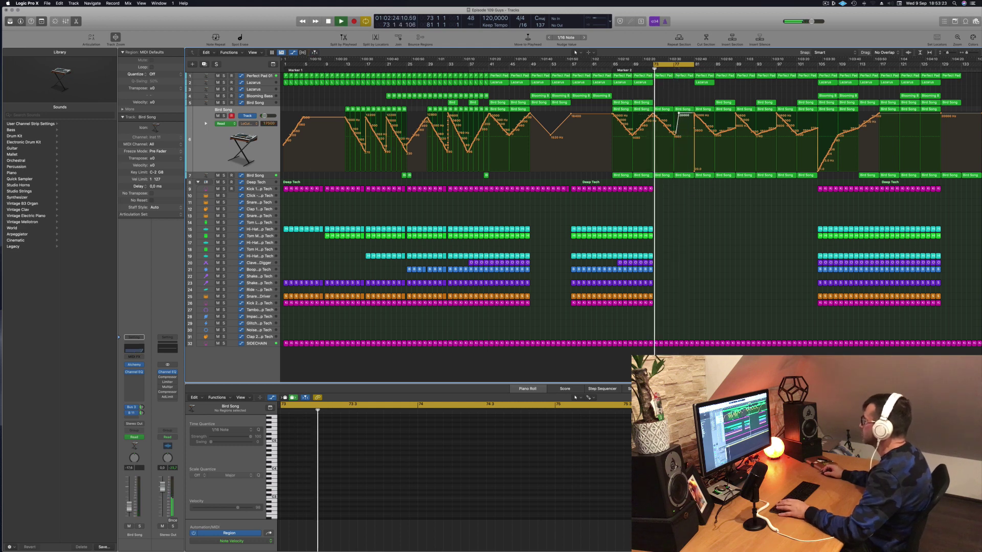
mouse_move(678, 113)
left_mouse_down()
mouse_move(668, 134)
mouse_move(668, 124)
left_mouse_up()
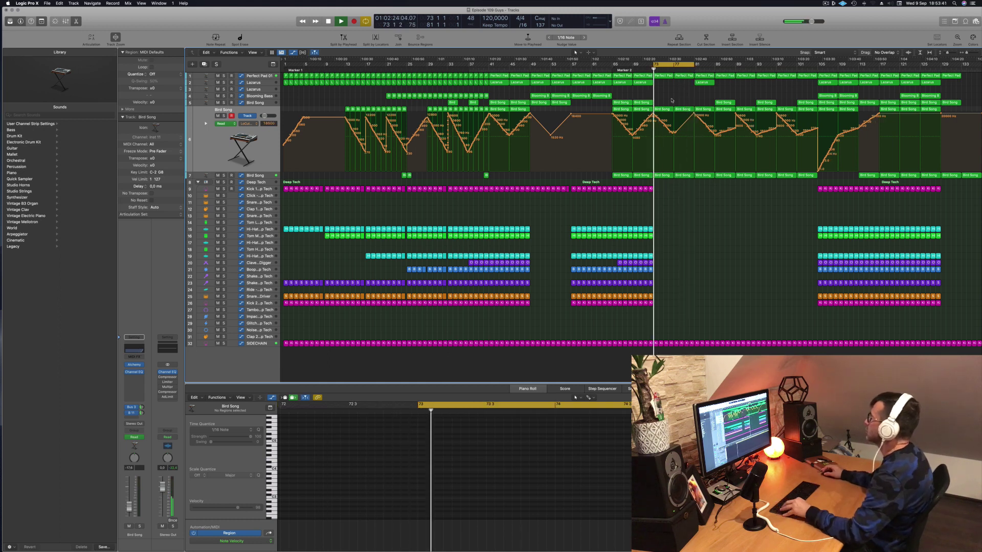
Extend the cycle range so that it runs from bar 73 to bar 89
left_click_drag(696, 64, 734, 73)
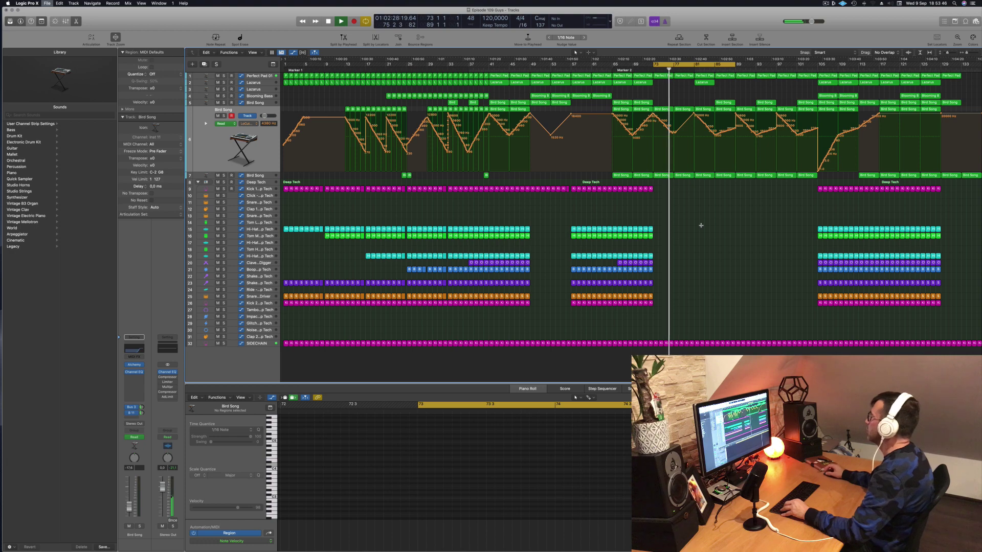
key("super+Right")
key("super+Right")
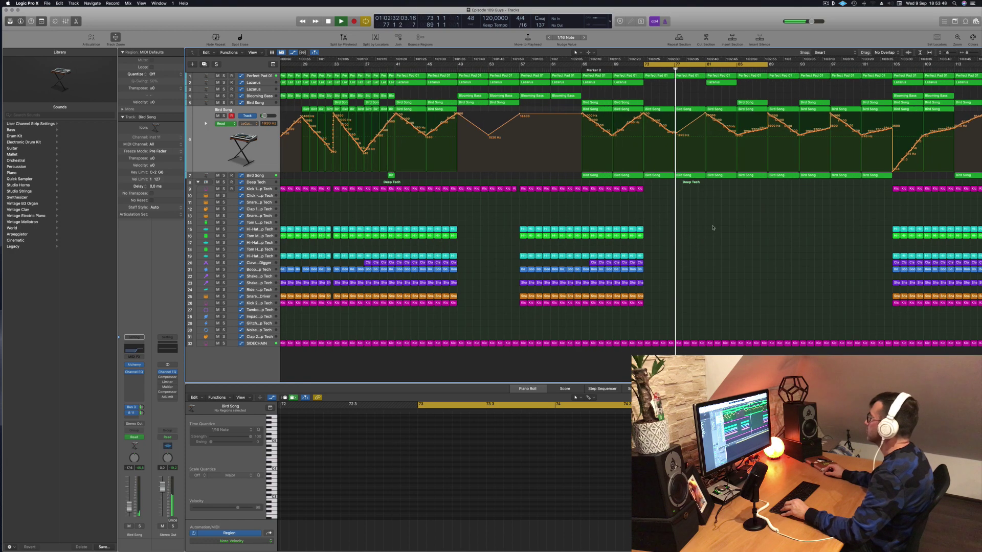
key("super+Right")
key("super+Left")
key("super+Left")
key("super+Left")
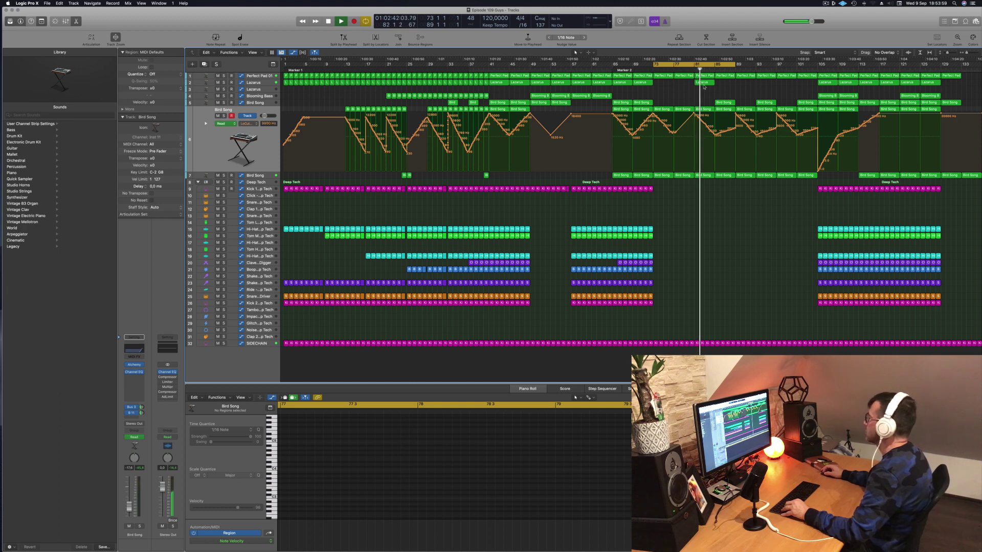
Delete the first Lazarus track's bar 81 region, the second Bird Song track's bar 81 and 85 regions, and the first Bird Song track's bar 85 region
left_click(703, 84)
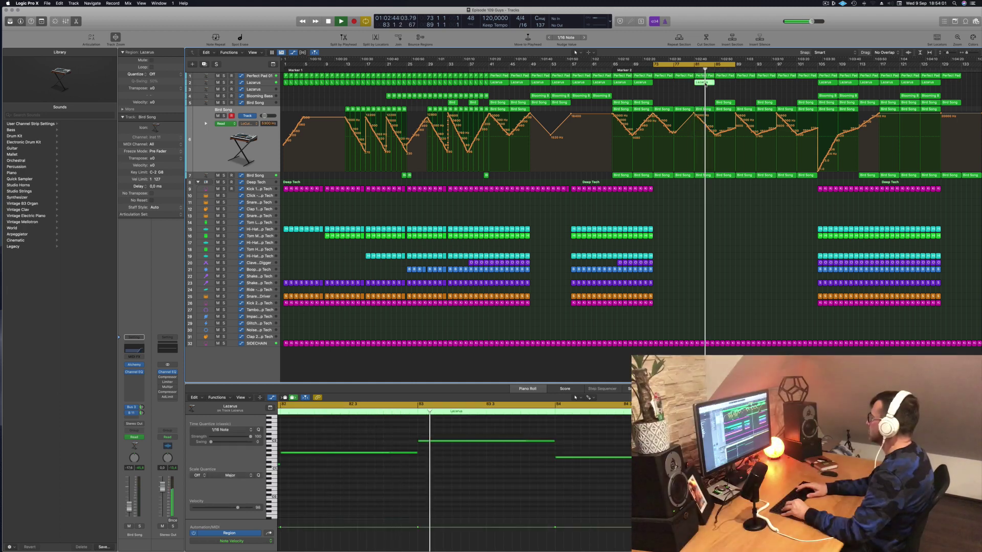
key("BackSpace")
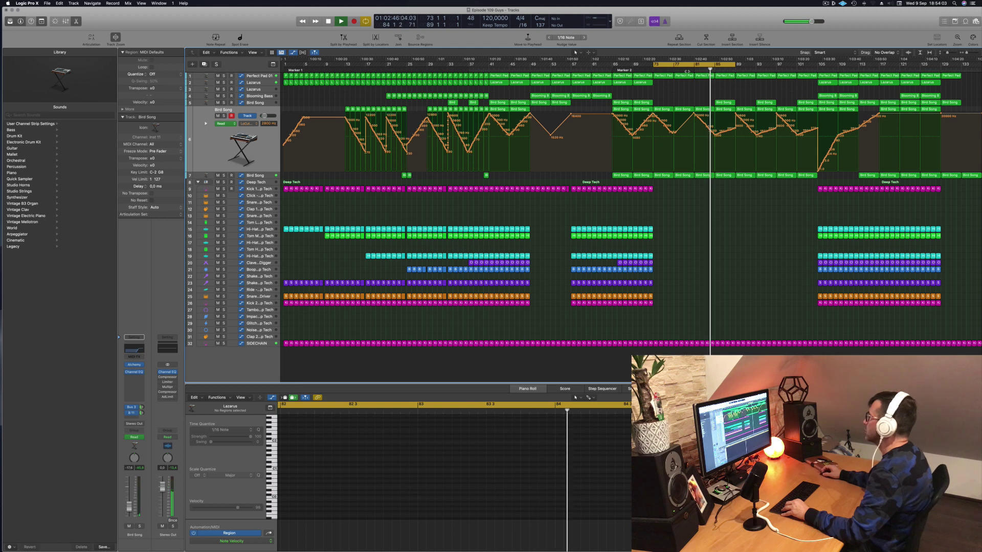
left_click(687, 71)
left_click(704, 109)
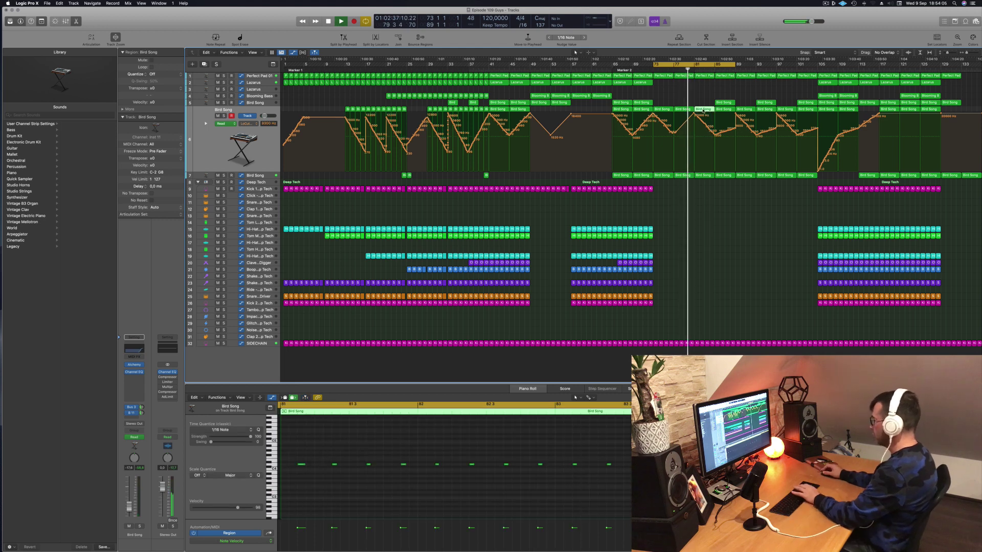
key("Delete")
left_click(719, 103)
key("BackSpace")
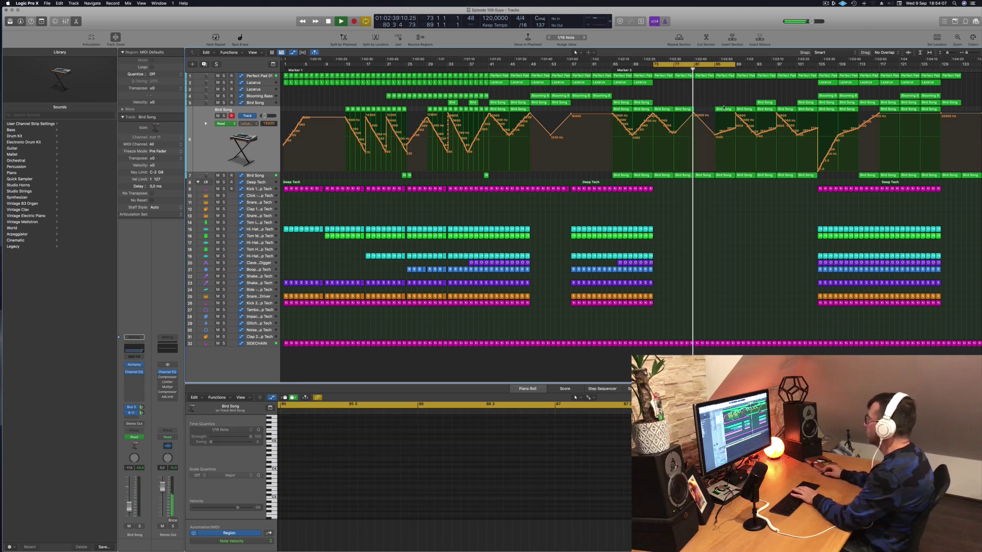
key("Delete")
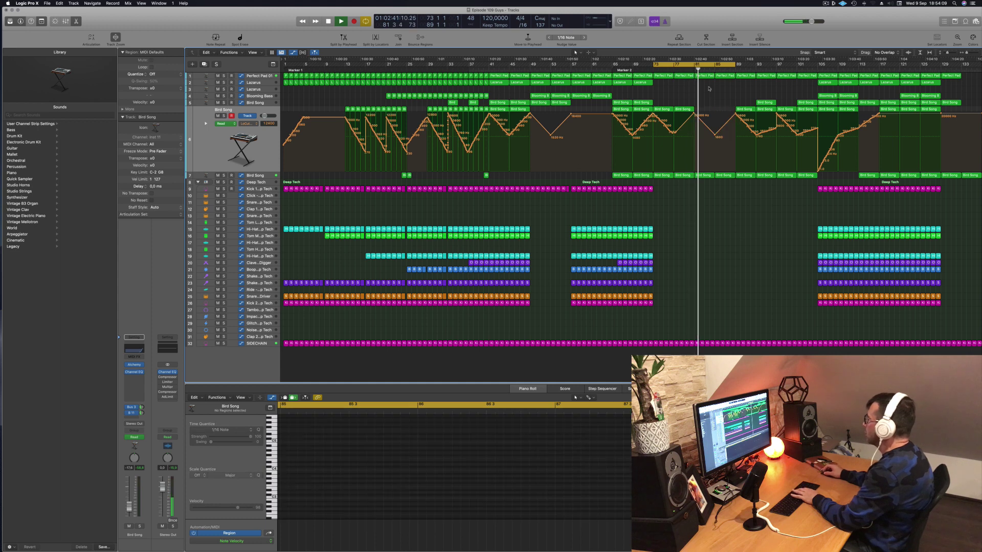
Raise the volume automation point at bar 81 on the third Bird Song track
left_click(264, 175)
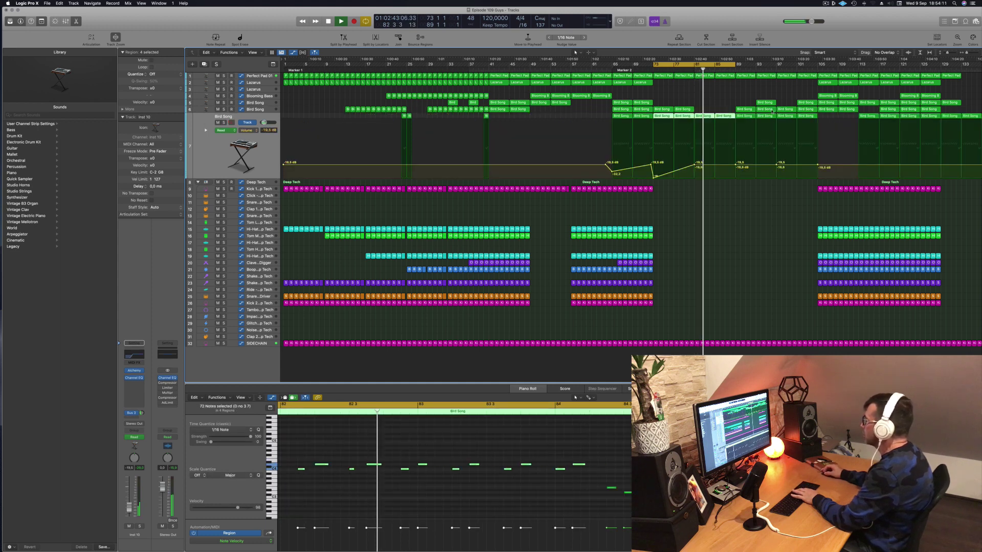
left_click_drag(696, 165, 695, 159)
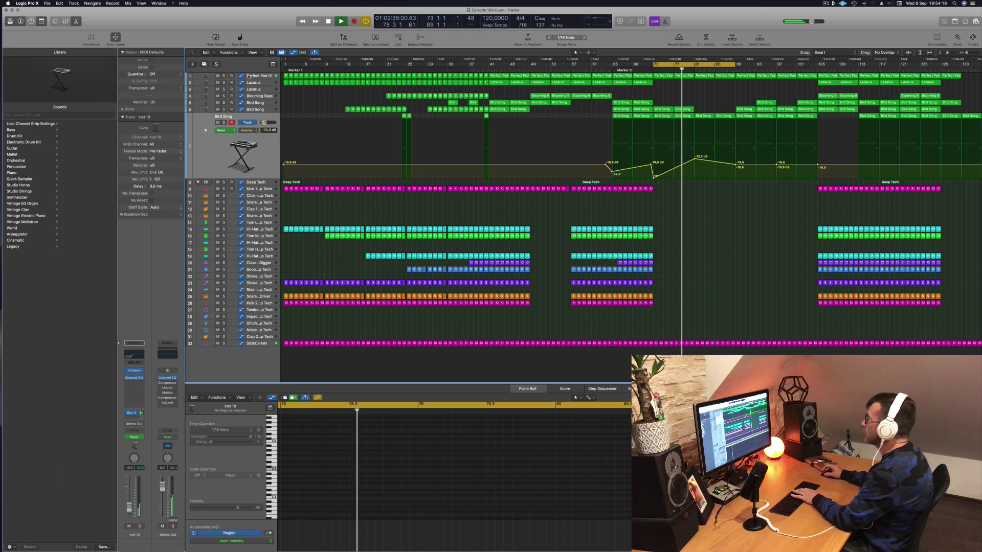
Lower Perfect Pad 01's cutoff automation between bars 81 and 89 to form a low, nearly flat line
left_click(259, 75)
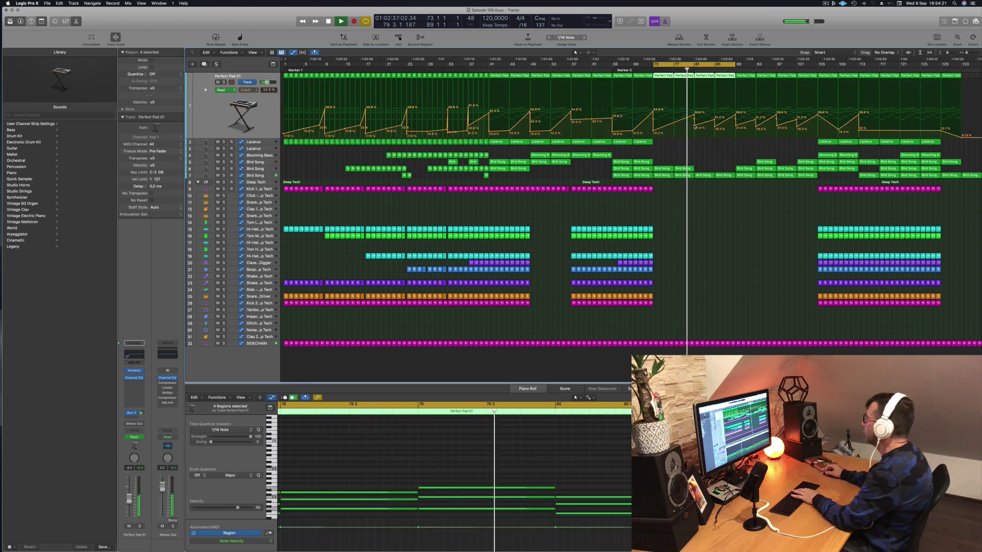
left_click_drag(694, 118, 694, 131)
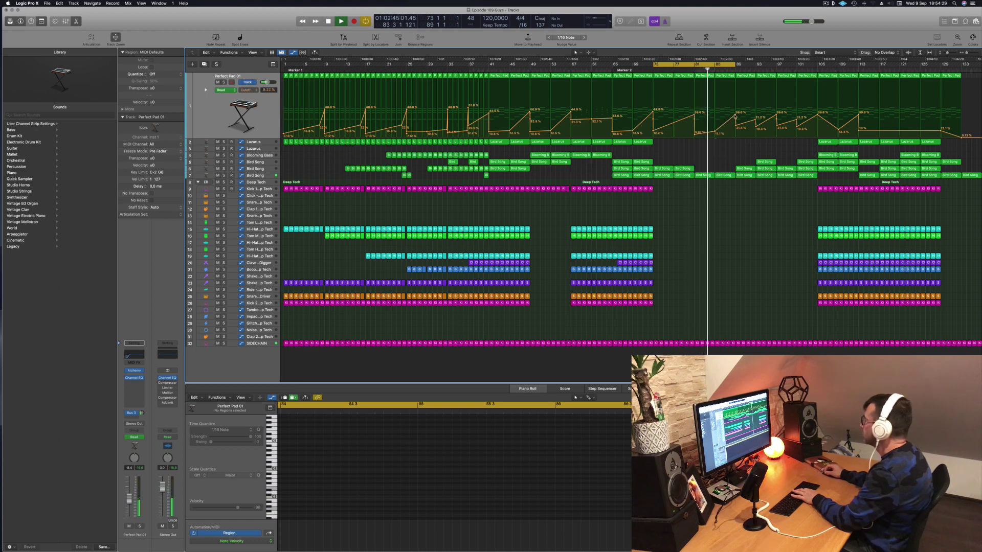
left_click_drag(735, 116, 735, 133)
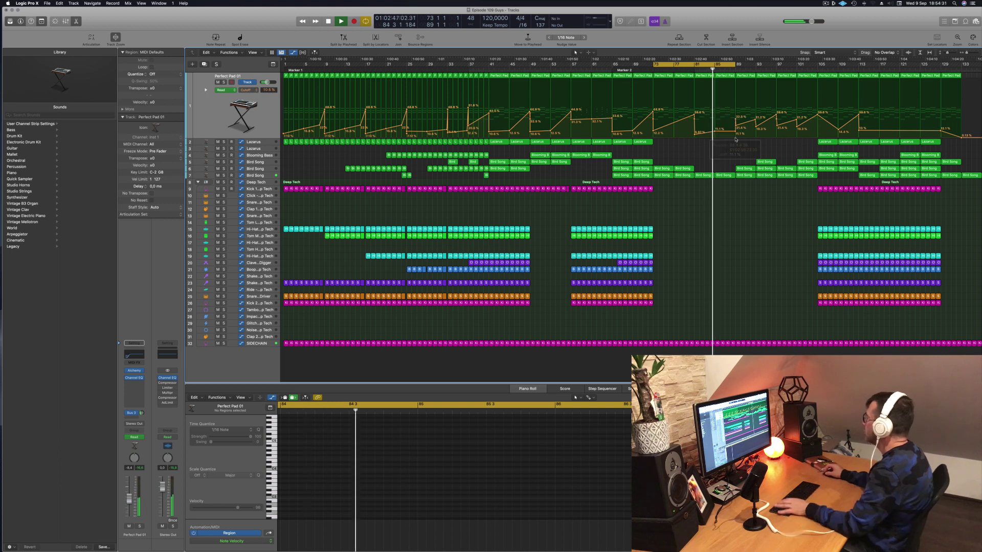
Copy the first Lazarus track's bar 105 region to bar 85 and slightly lower its cutoff automation there
left_click_drag(829, 144, 726, 145)
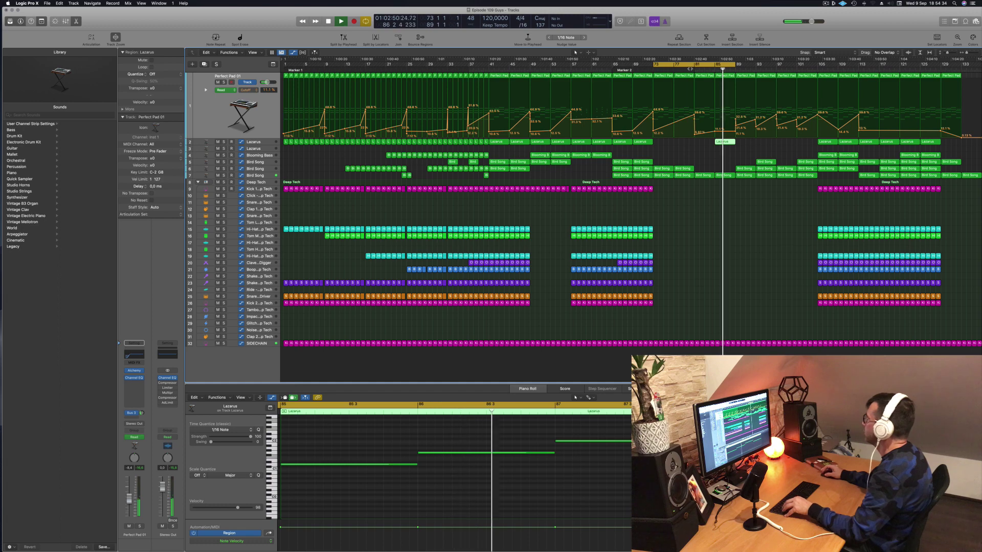
left_click(250, 146)
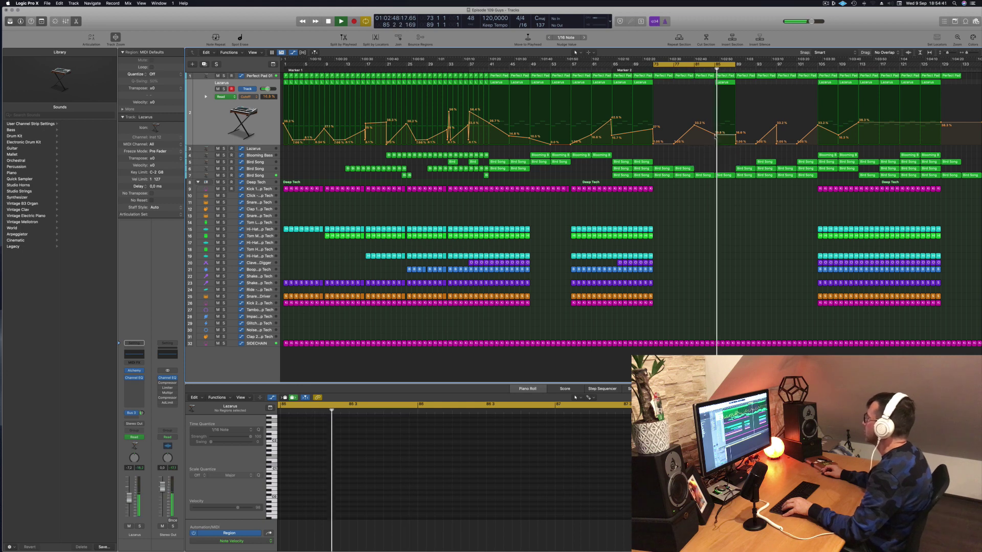
left_click_drag(714, 135, 714, 137)
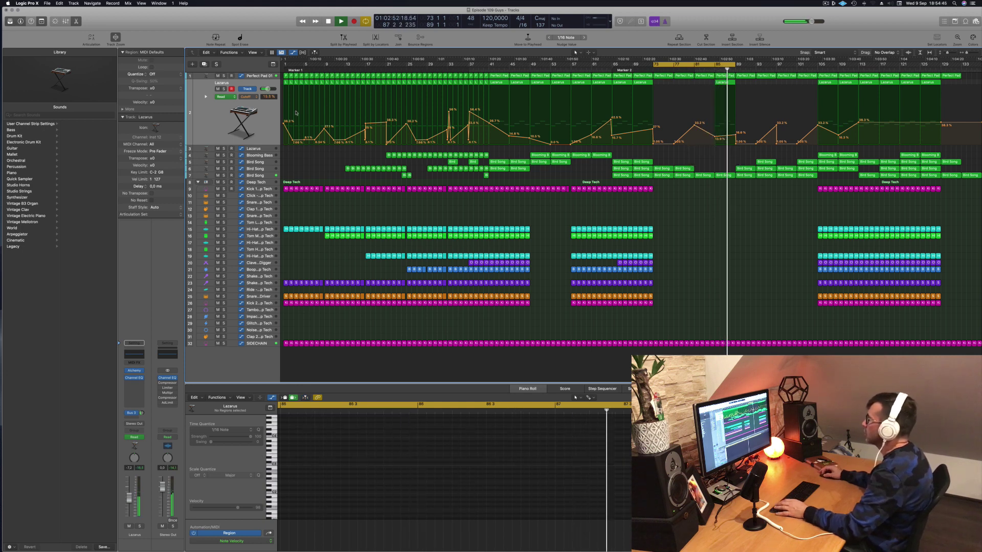
left_click(260, 117)
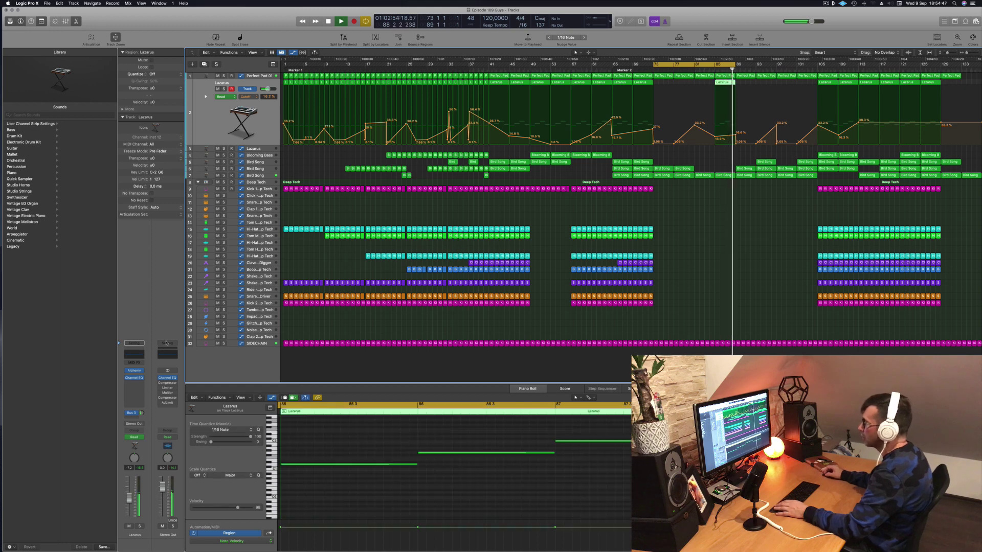
Turn down Cutoff Decay in the first Lazarus track's Alchemy synth and play back from bar 85 to check the sound
left_click(134, 371)
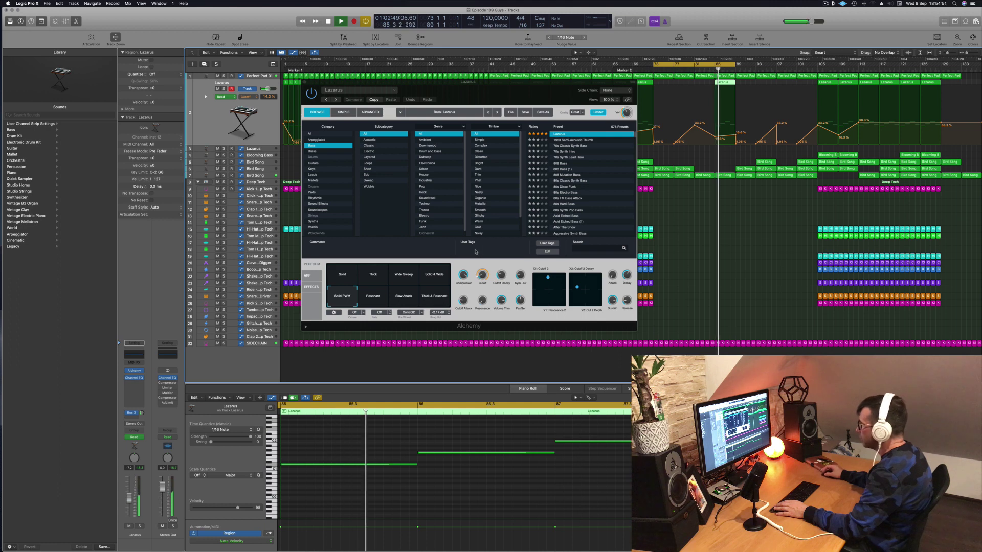
left_click_drag(501, 276, 516, 306)
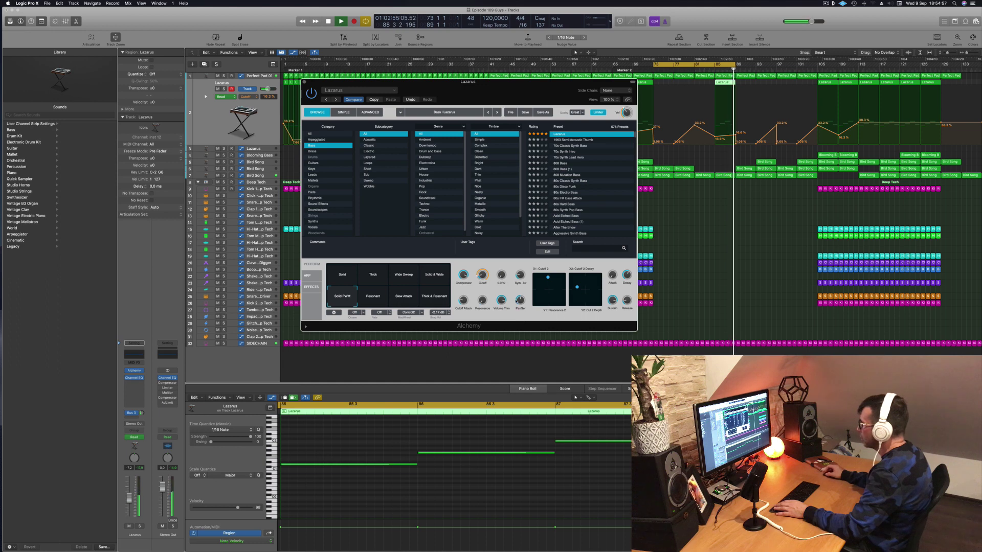
left_click(714, 68)
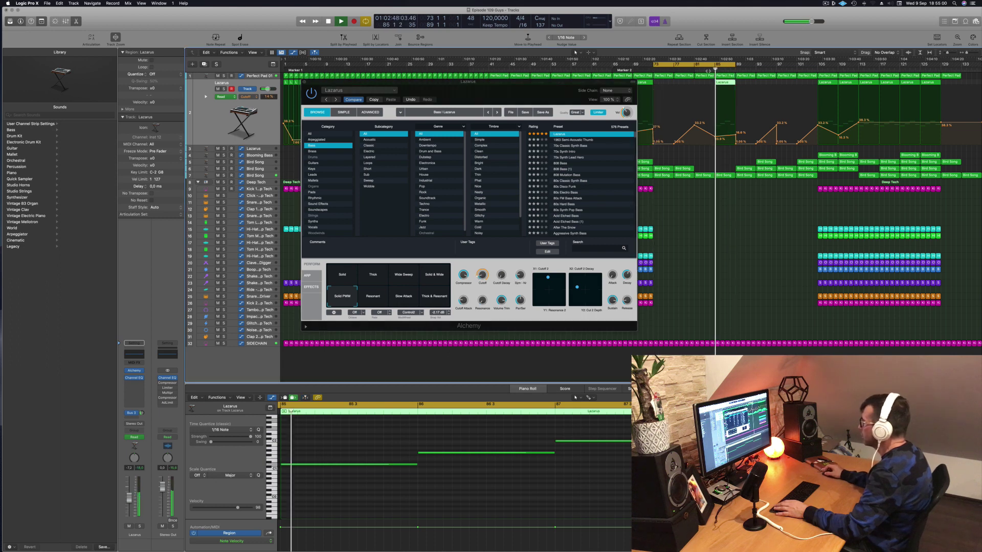
left_click(503, 214)
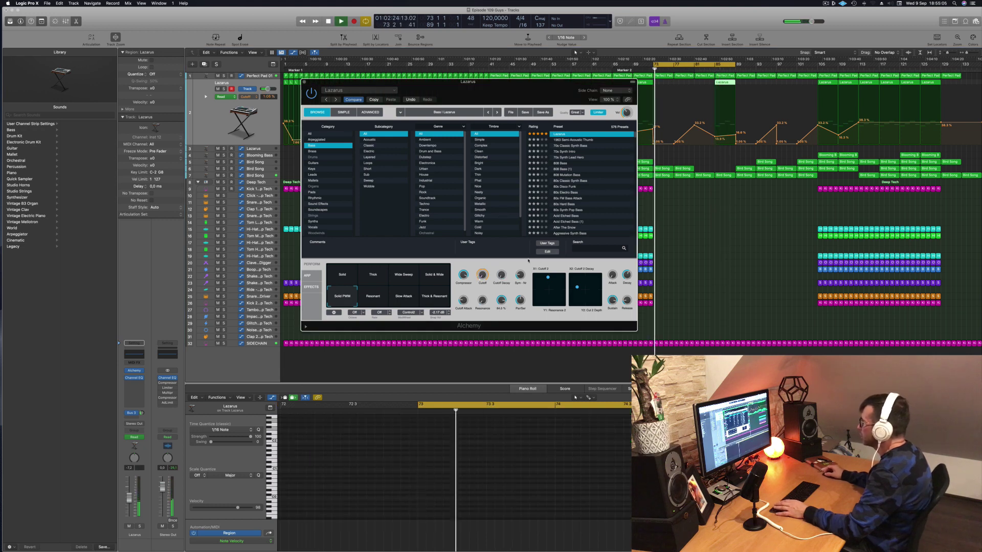
left_click(714, 68)
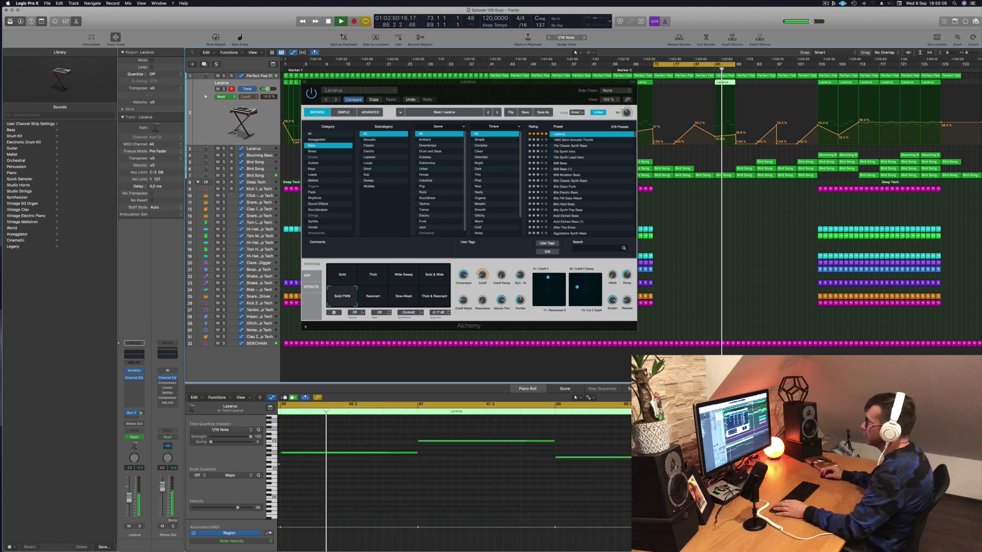
Enable the high-cut band in the first Lazarus track's Channel EQ at 440 Hz with a 36 dB/Oct slope
left_click(134, 377)
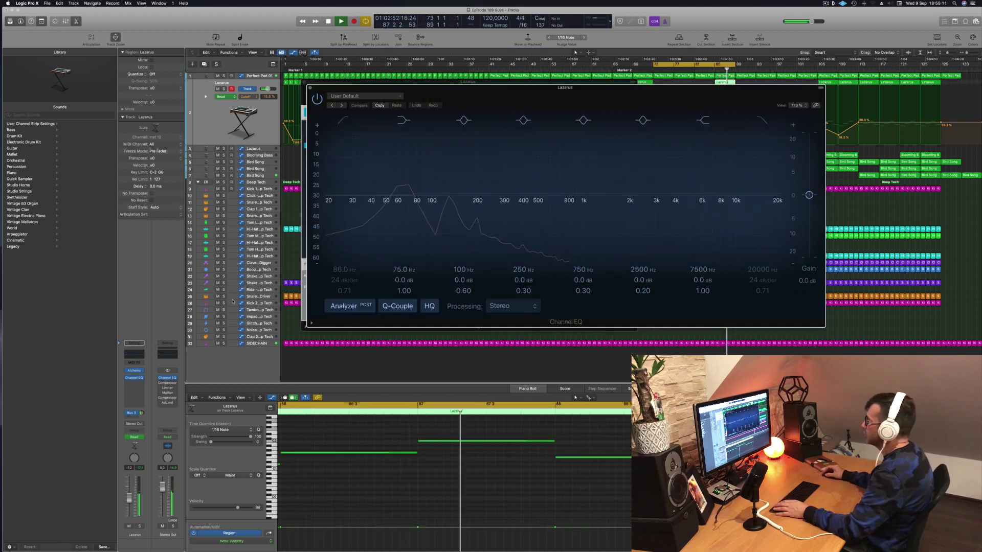
left_click(760, 123)
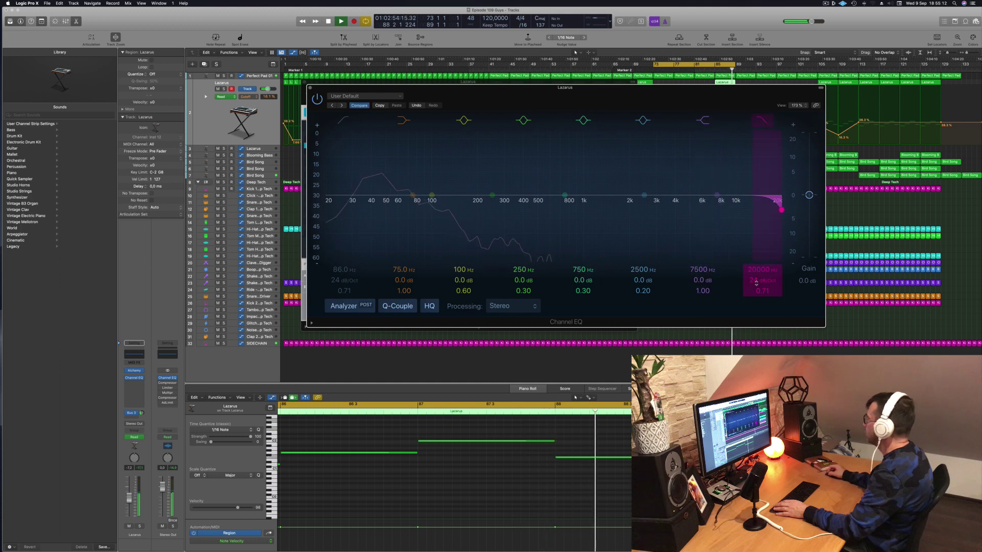
left_click_drag(781, 210, 530, 210)
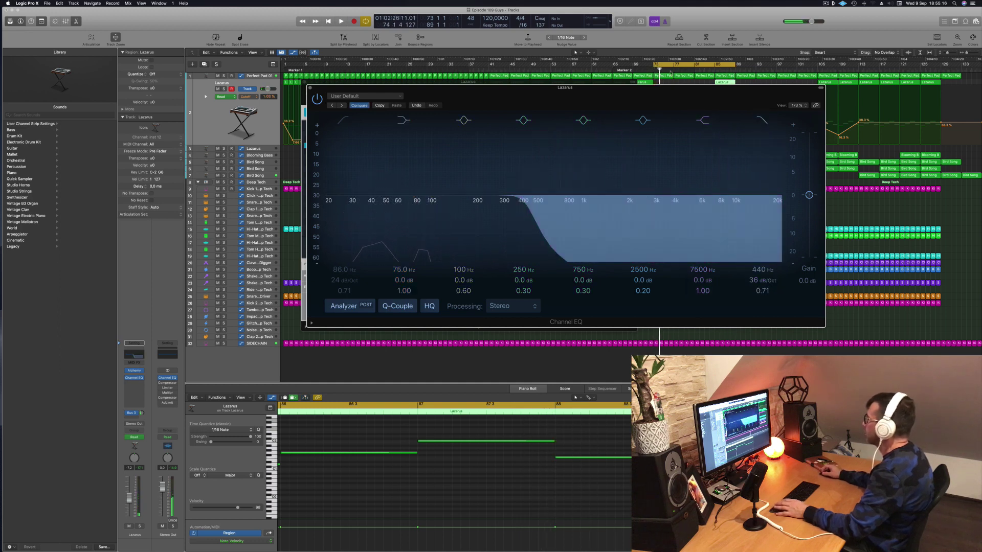
Play back the Lazarus region at bar 85 with the filter, and close the Channel EQ and Alchemy windows
left_click_drag(565, 87, 341, 145)
left_click(709, 68)
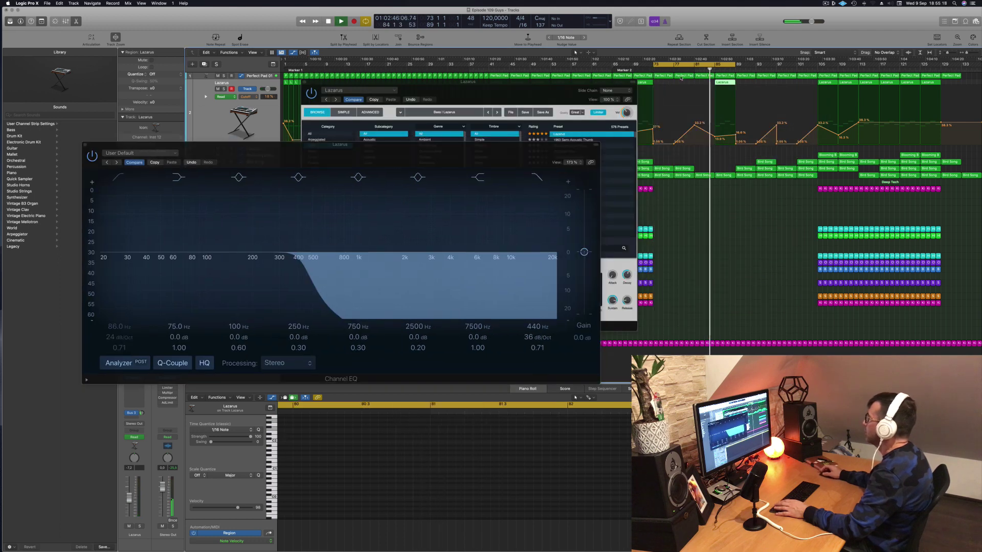
left_click(86, 146)
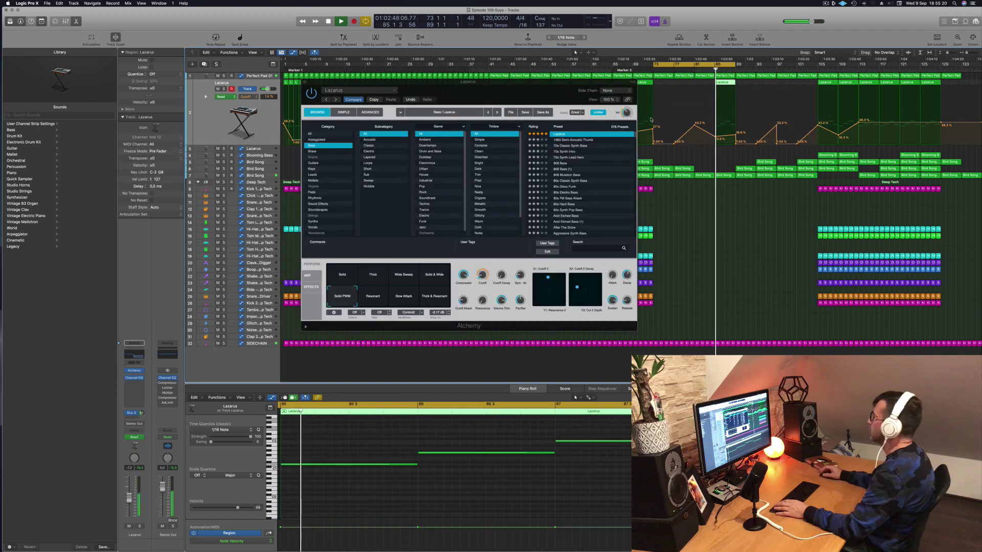
left_click_drag(523, 91, 501, 100)
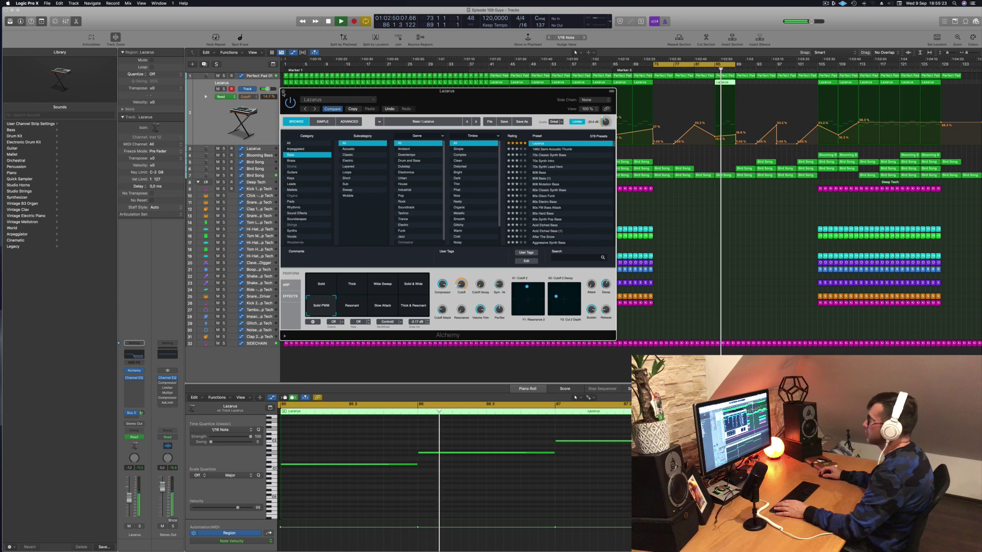
key("super+w")
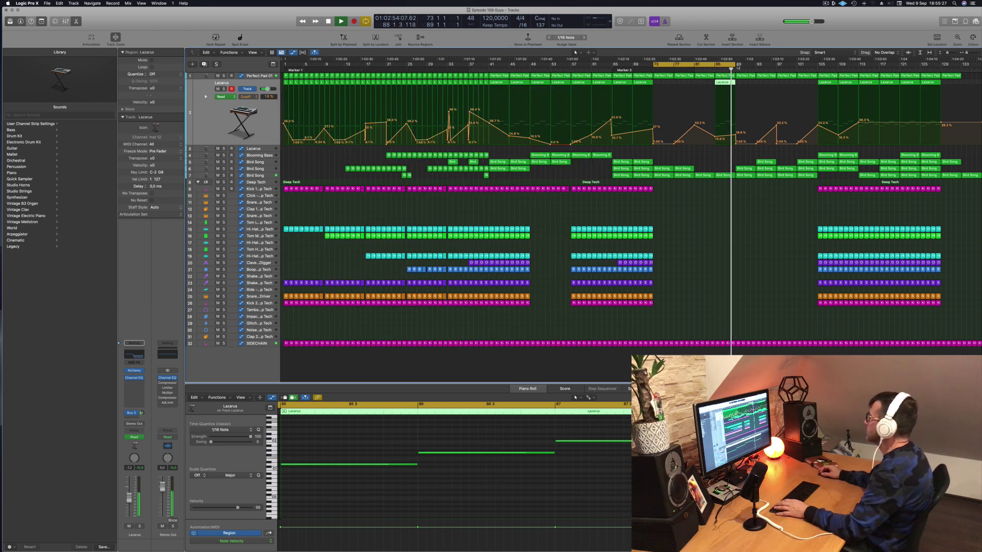
Extend the cycle range to bar 105 and copy the first Lazarus track's bar 85 region to bar 89
left_click_drag(736, 64, 817, 76)
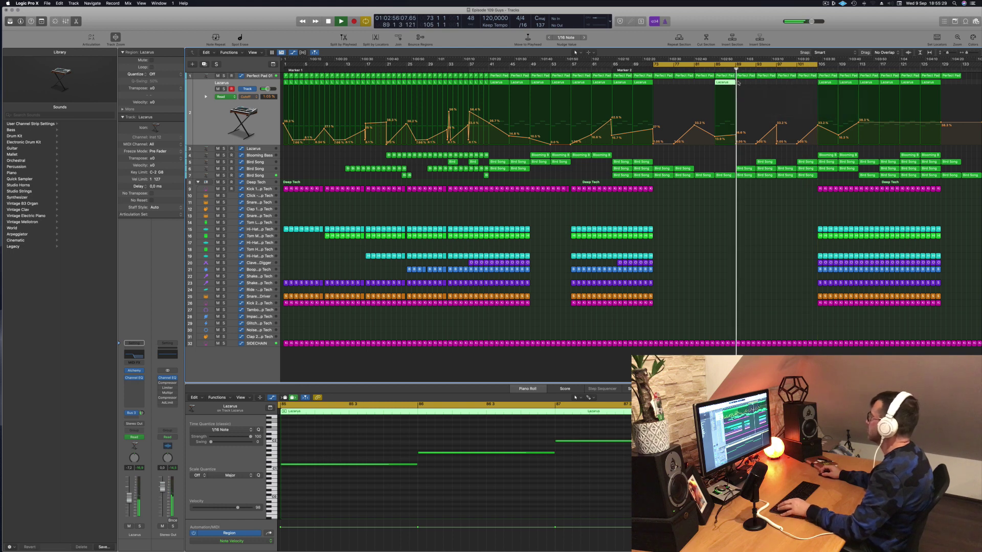
left_click_drag(721, 85, 741, 85)
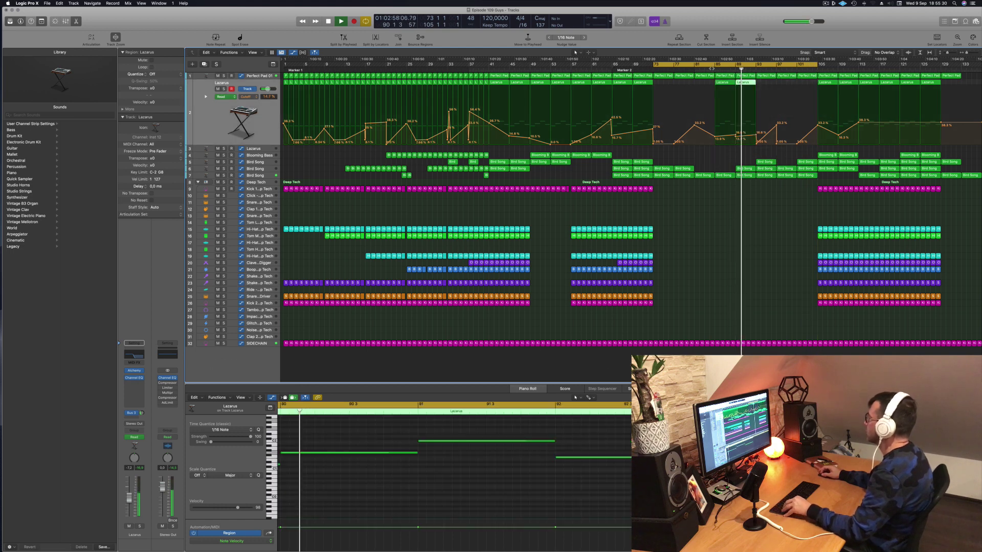
left_click(737, 139)
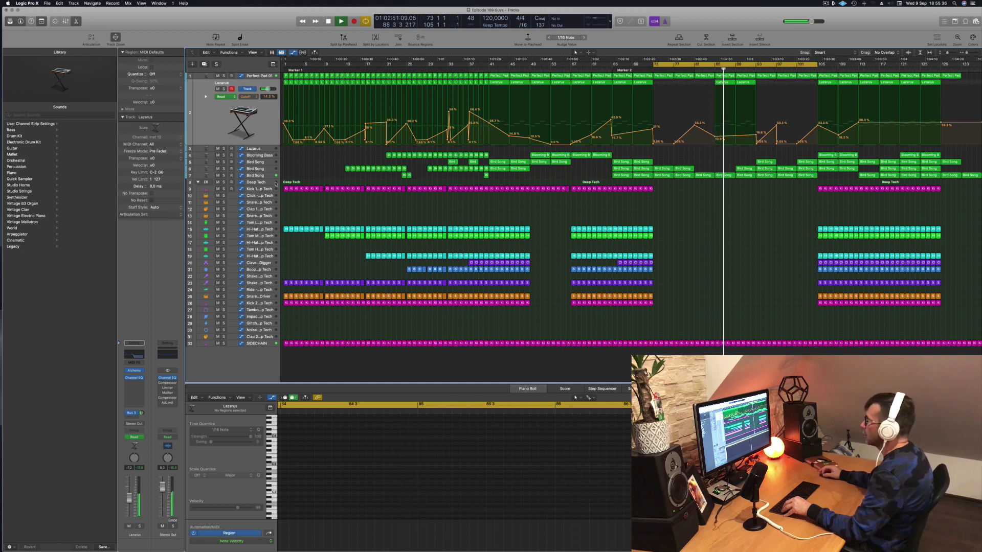
Set the low-cut frequency in the last Bird Song track's Channel EQ to 197 Hz and close the EQ window
left_click(261, 175)
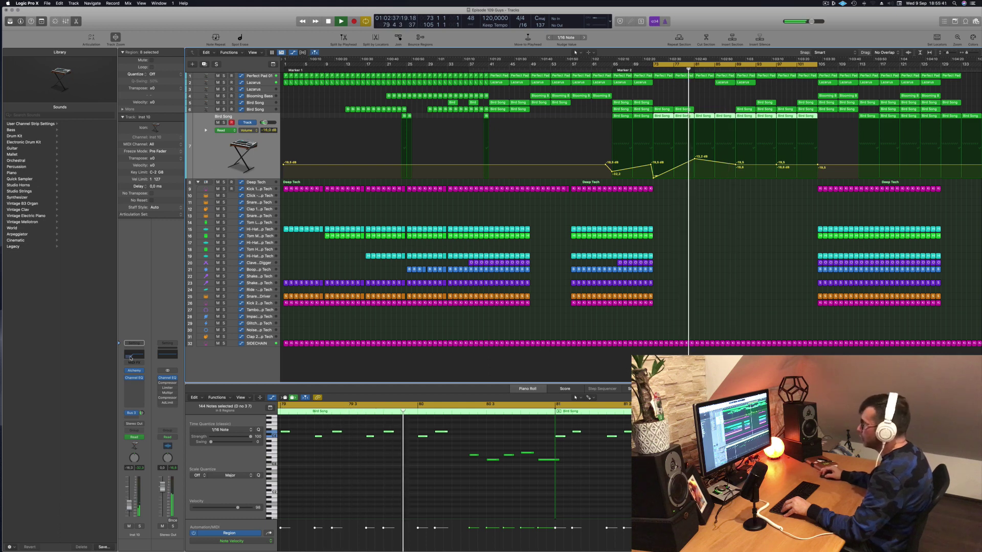
left_click(132, 355)
left_click_drag(490, 205, 469, 206)
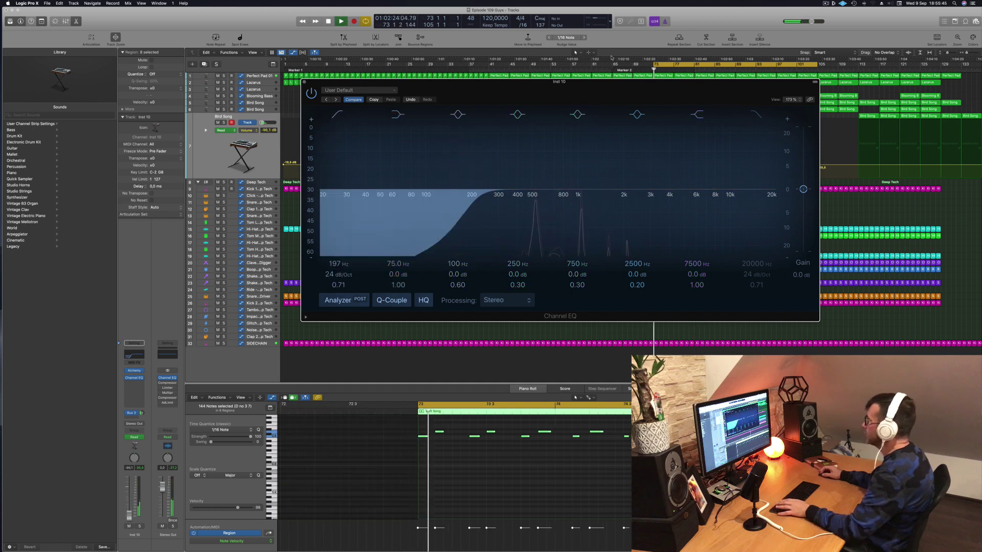
left_click(306, 82)
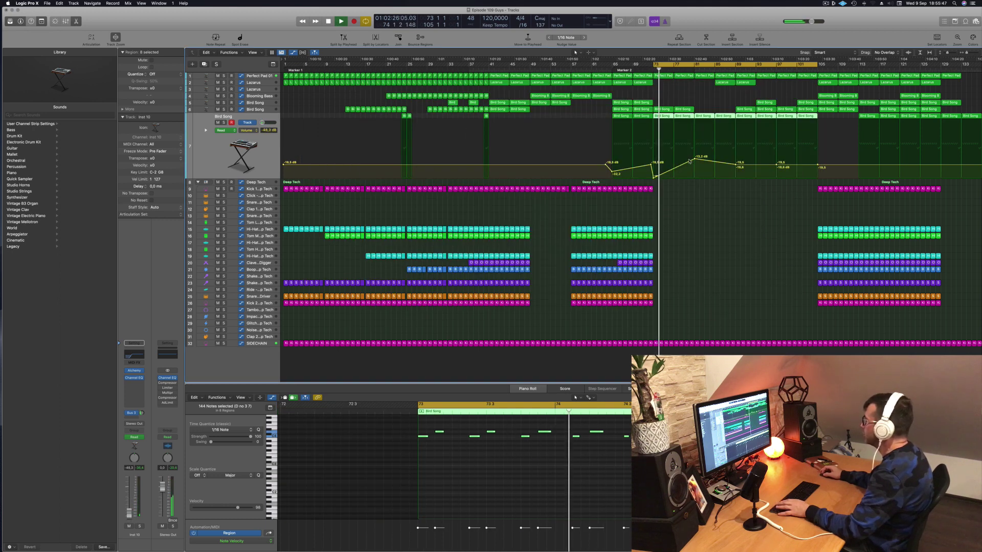
Raise the last Bird Song track's volume automation at bars 81 and 89 to about -8 dB
left_click_drag(696, 160, 695, 152)
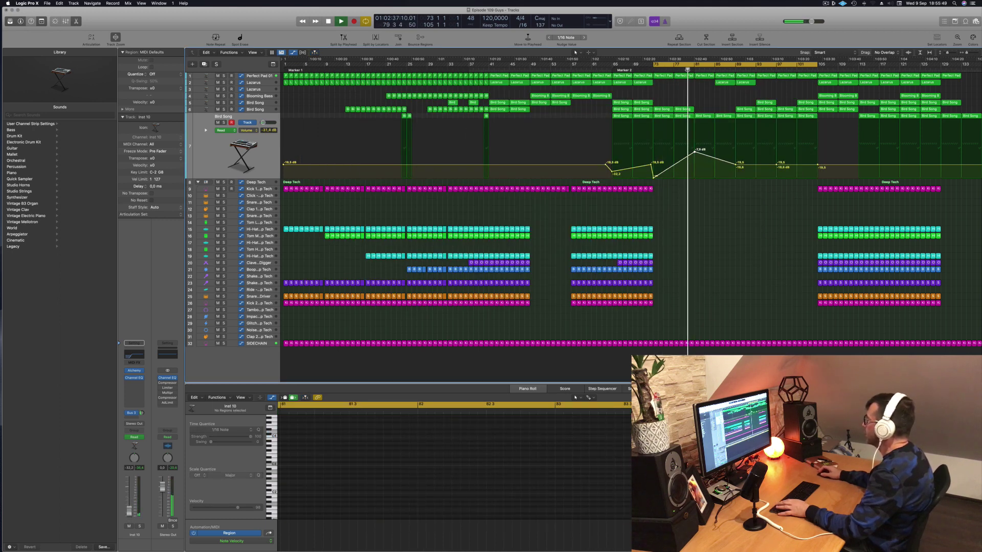
left_click_drag(736, 164, 737, 149)
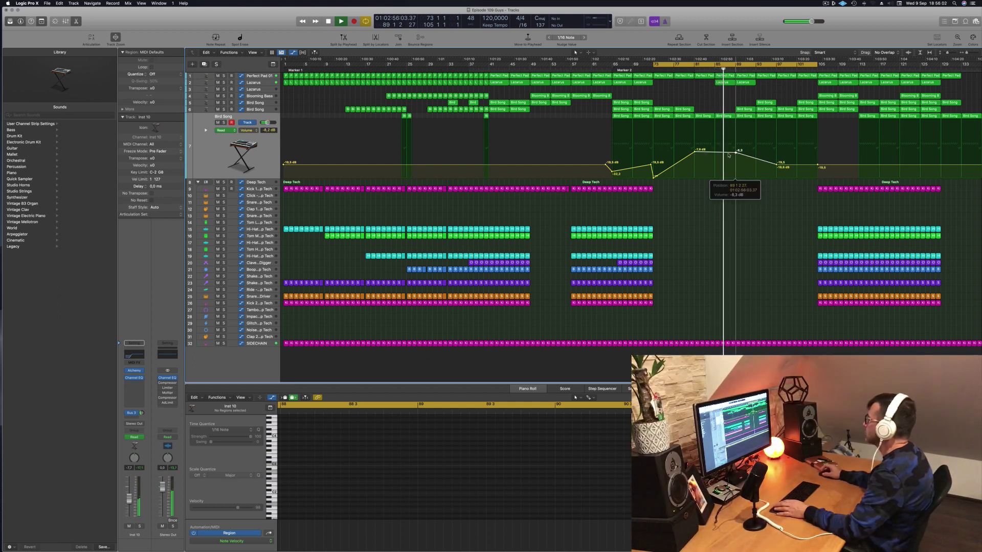
left_click(746, 108)
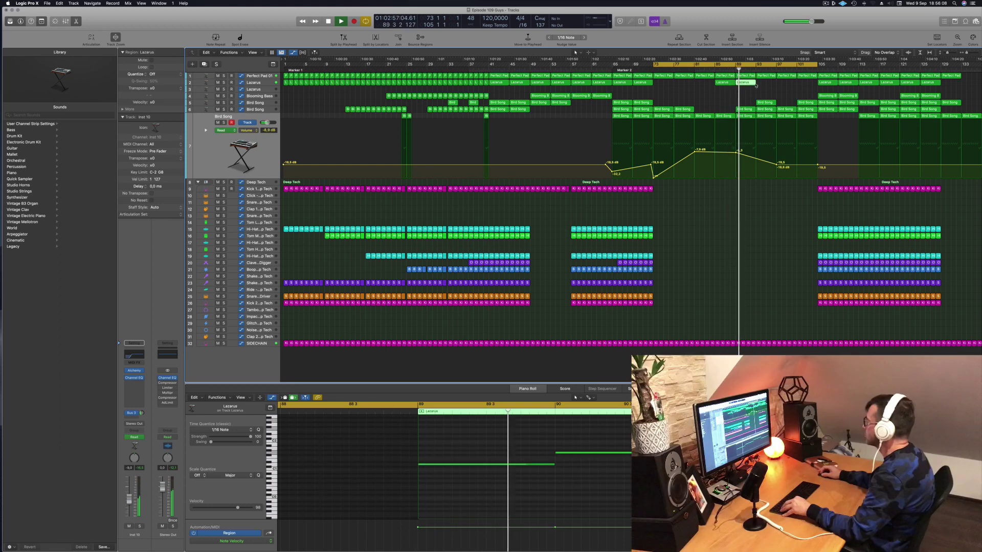
Copy the Lazarus region onward from bar 93 to bar 105, and fill Kick 1 over the same bars with copied kick regions
left_click_drag(749, 83, 767, 88)
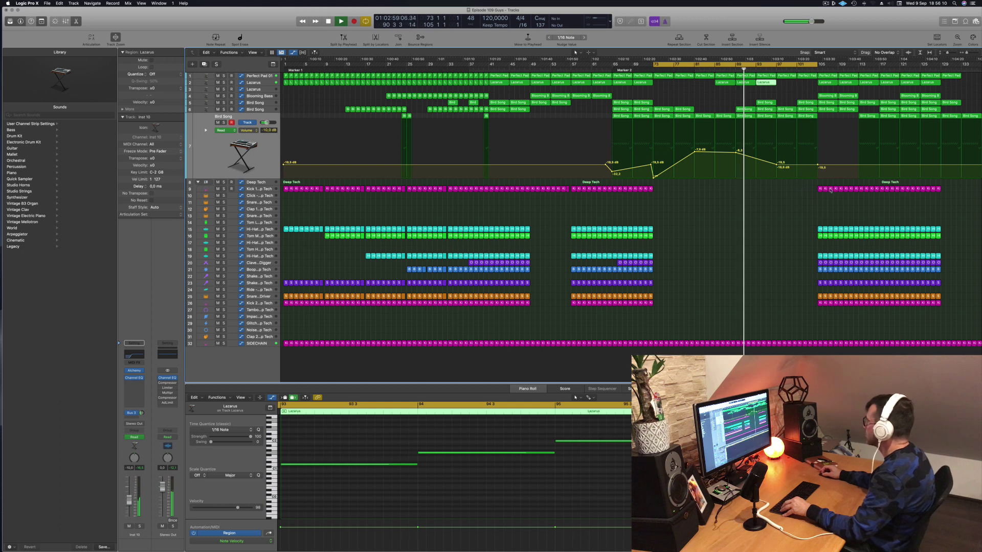
left_click_drag(830, 190, 760, 191)
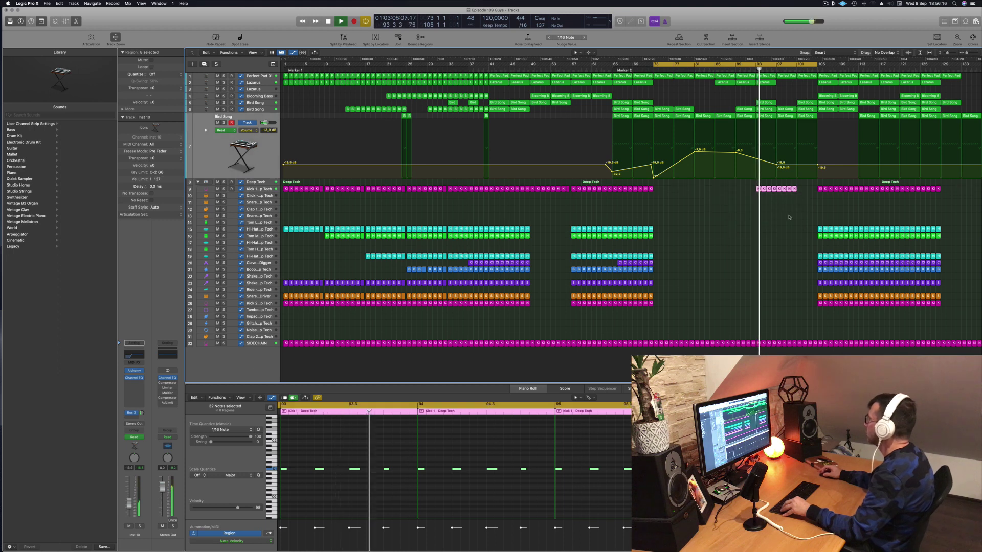
left_click(804, 190)
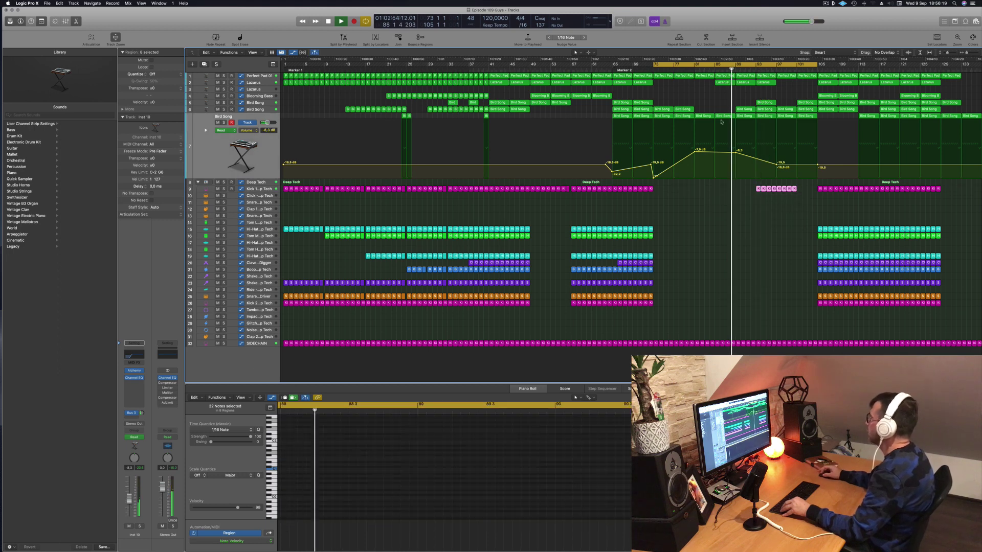
mouse_move(804, 189)
left_mouse_down()
mouse_move(779, 189)
mouse_move(805, 190)
left_mouse_up()
left_click(782, 214)
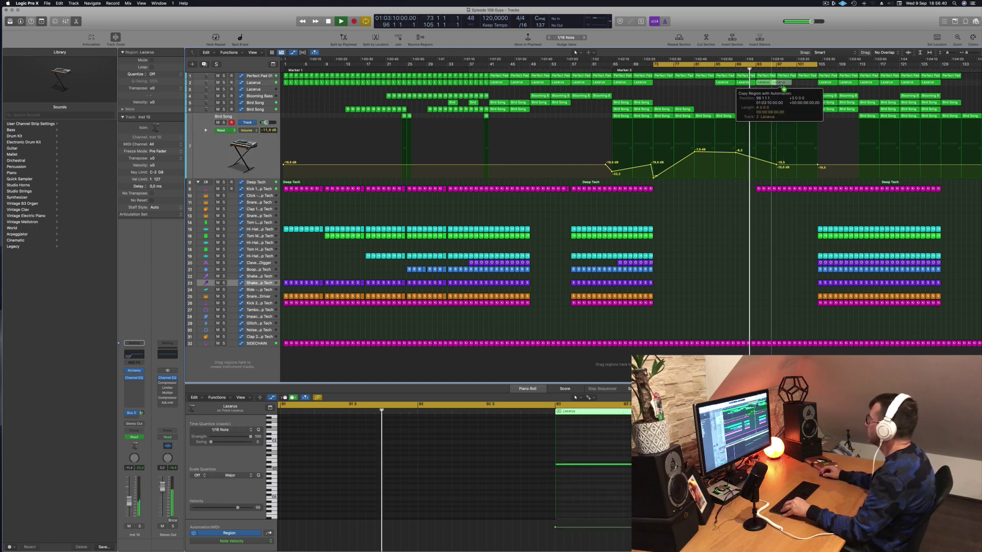
left_click(784, 82)
left_click_drag(784, 85, 804, 83)
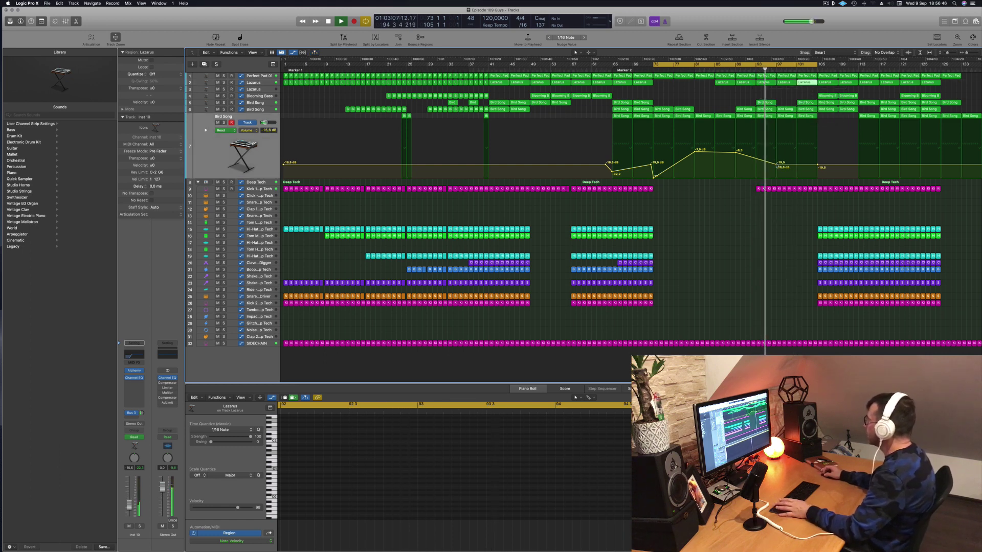
Fade the last Bird Song track's volume automation to silence at bar 97, hold it silent through bar 105, and save the project
left_click_drag(776, 164, 777, 166)
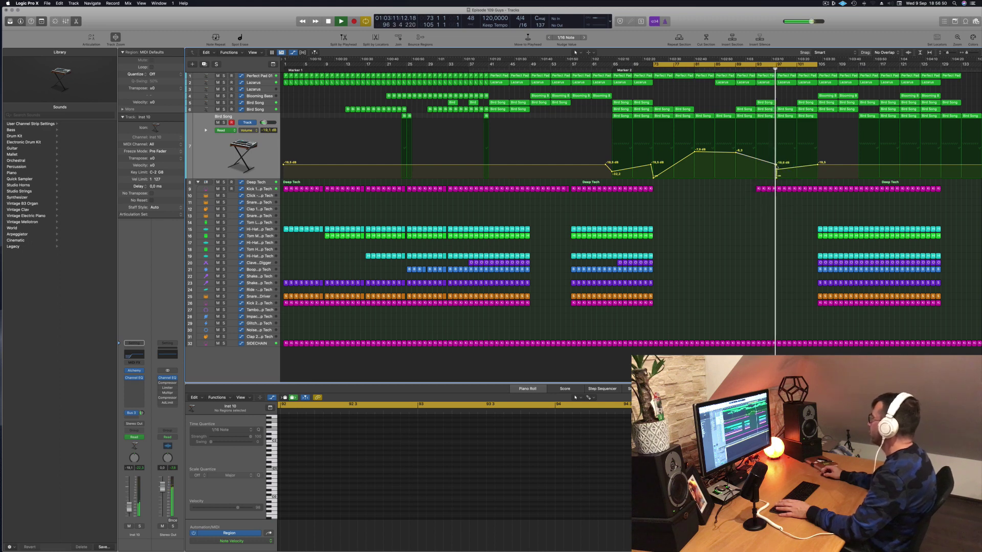
left_click_drag(775, 166, 777, 175)
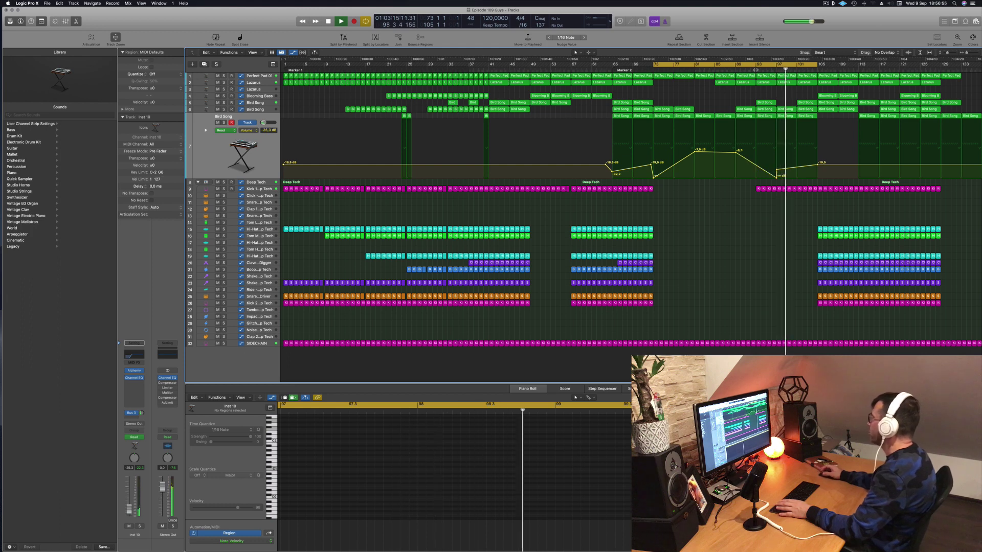
left_click(757, 69)
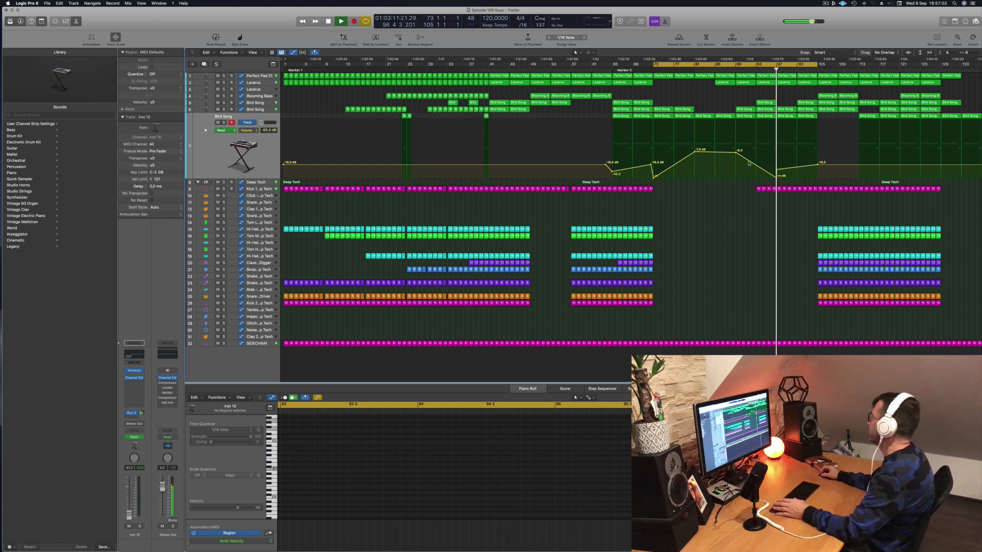
left_click_drag(776, 178, 817, 178)
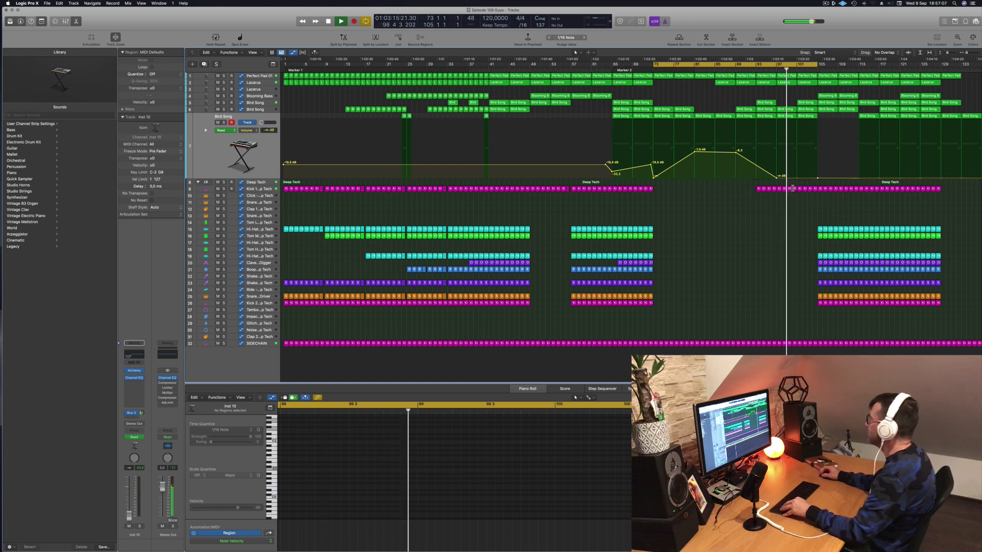
key("super+s")
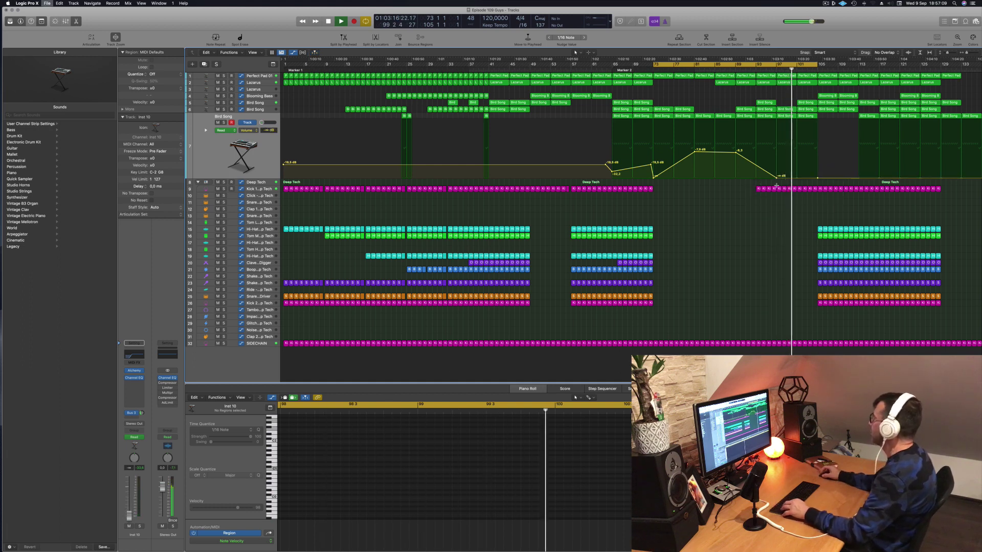
Automate the Deep Tech track's low-cut filter to rise from bar 97 to bar 105 and drop back to 20 Hz at bar 105
key("super+Right")
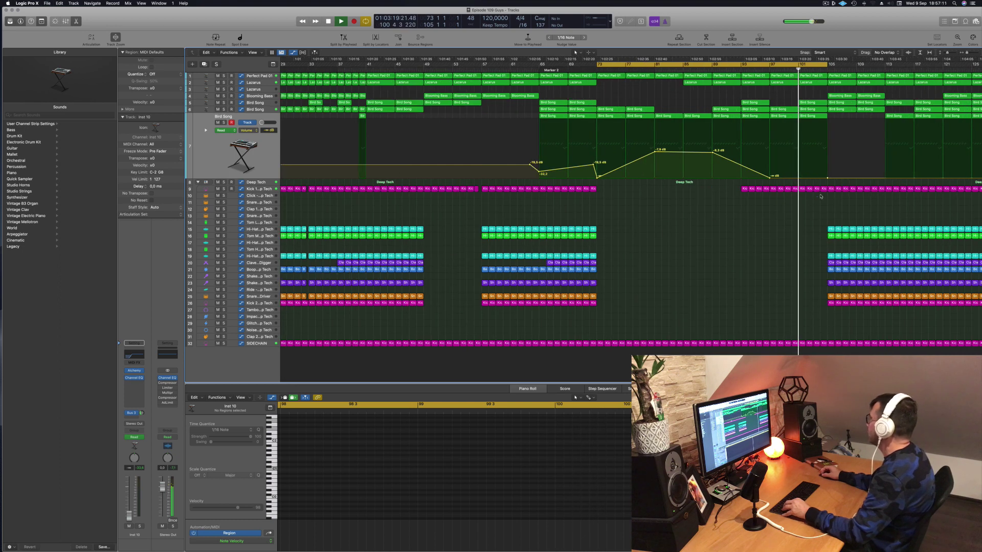
left_click_drag(820, 197, 816, 188)
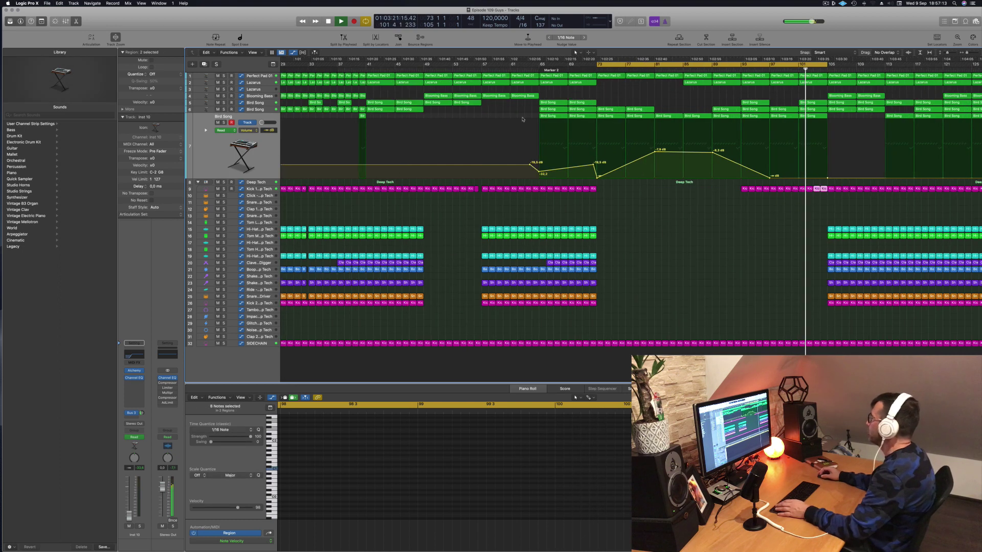
left_click(807, 182)
key("comma")
key("comma")
key("comma")
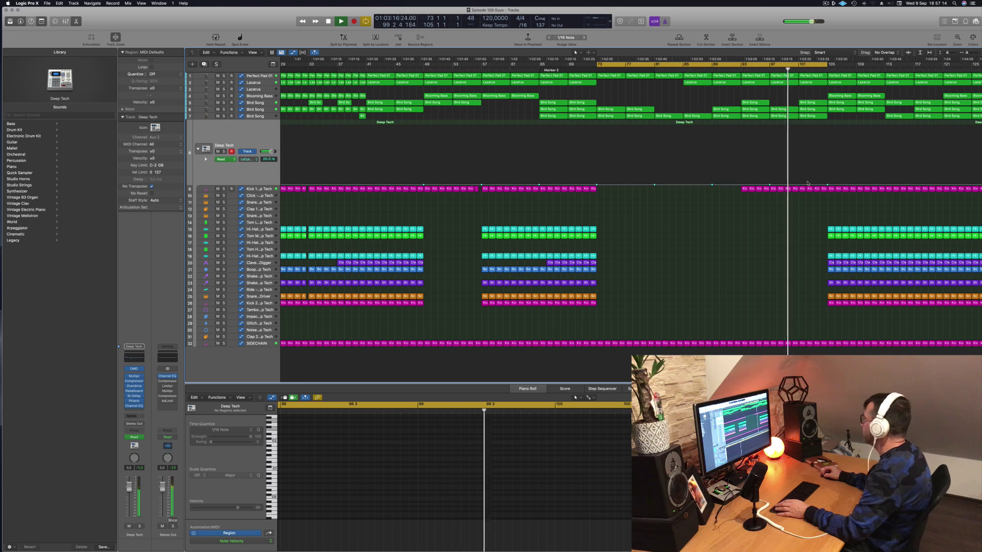
left_click_drag(807, 183, 826, 152)
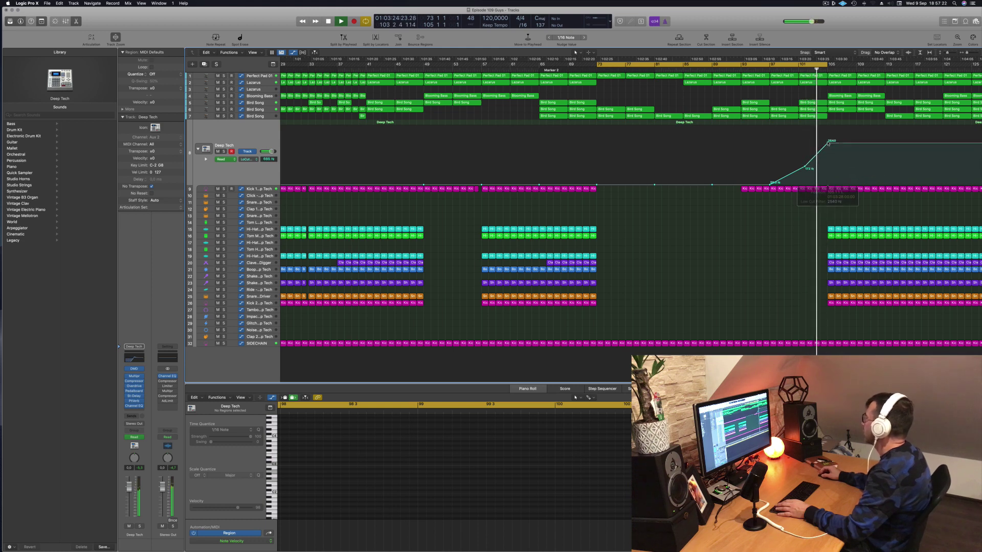
left_click(829, 185)
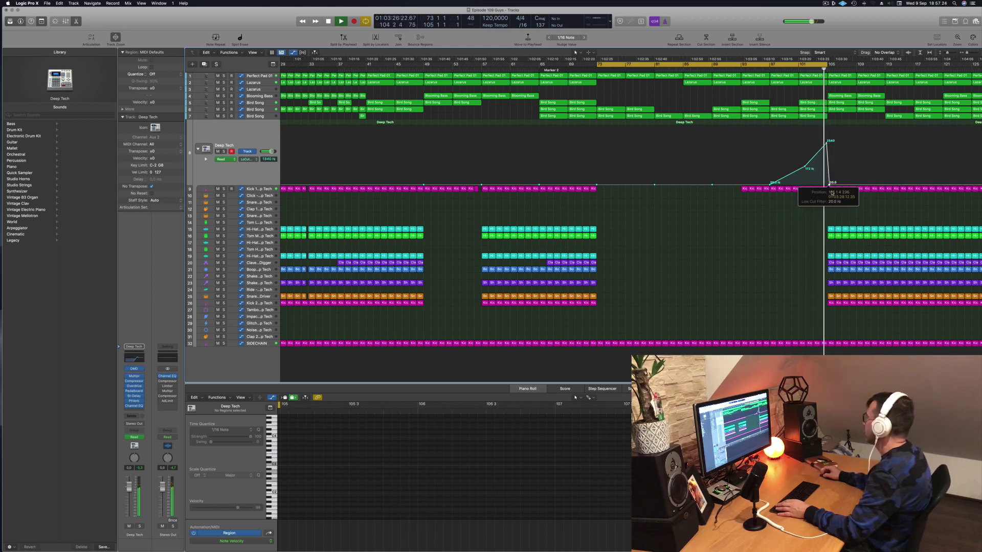
left_click_drag(829, 184, 827, 185)
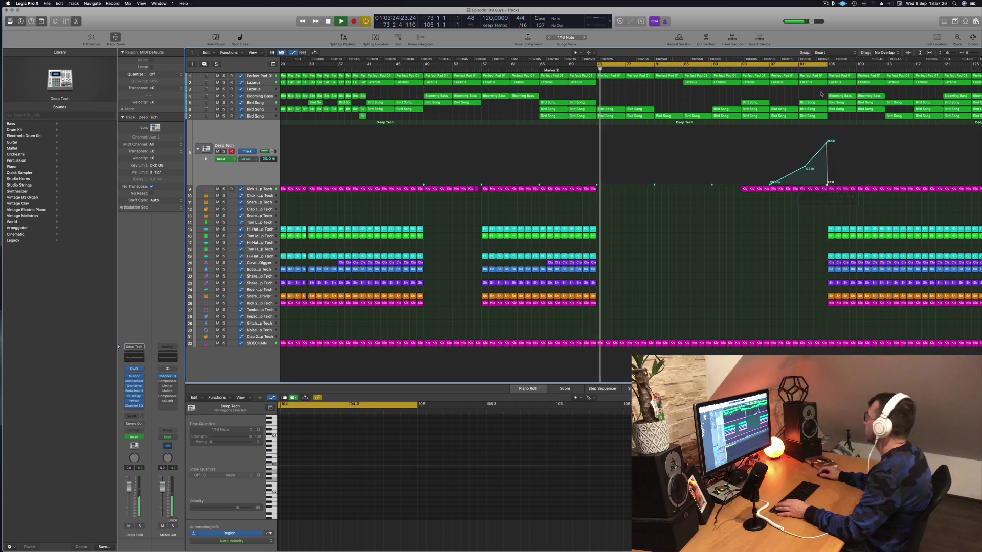
Extend the end of the cycle range to bar 124 and play back the transition into bar 105
left_click(813, 67)
left_click_drag(824, 64, 964, 64)
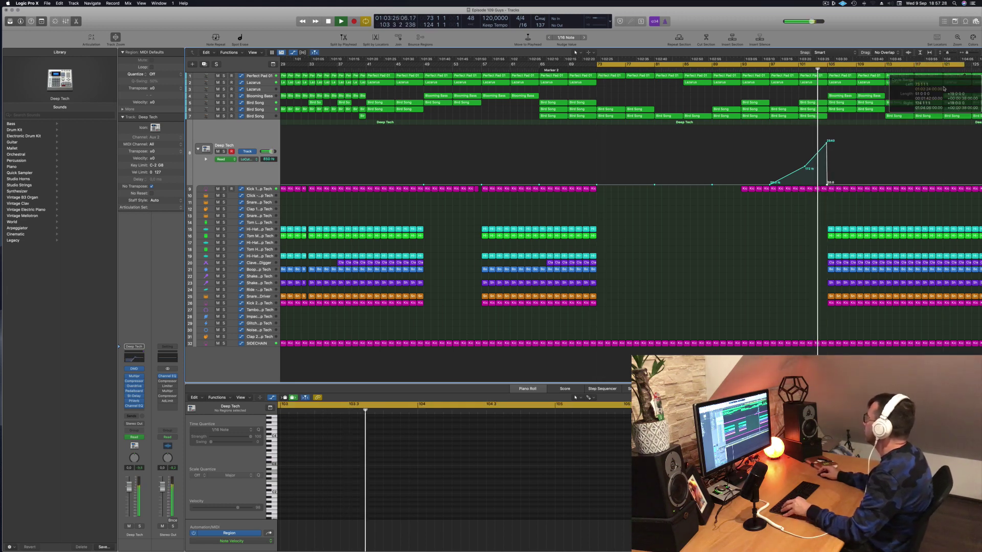
scroll(849, 165, "left", 3)
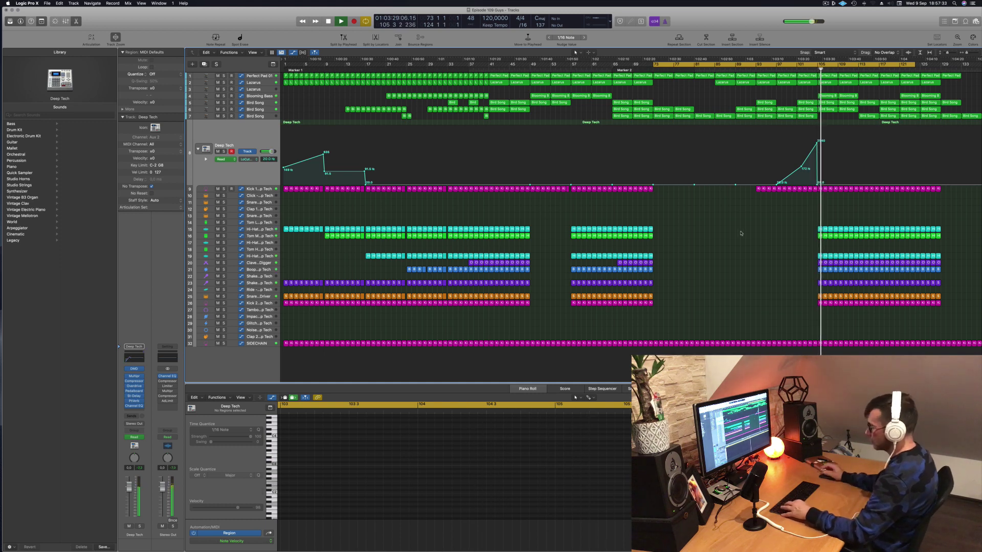
scroll(863, 111, "up", 2)
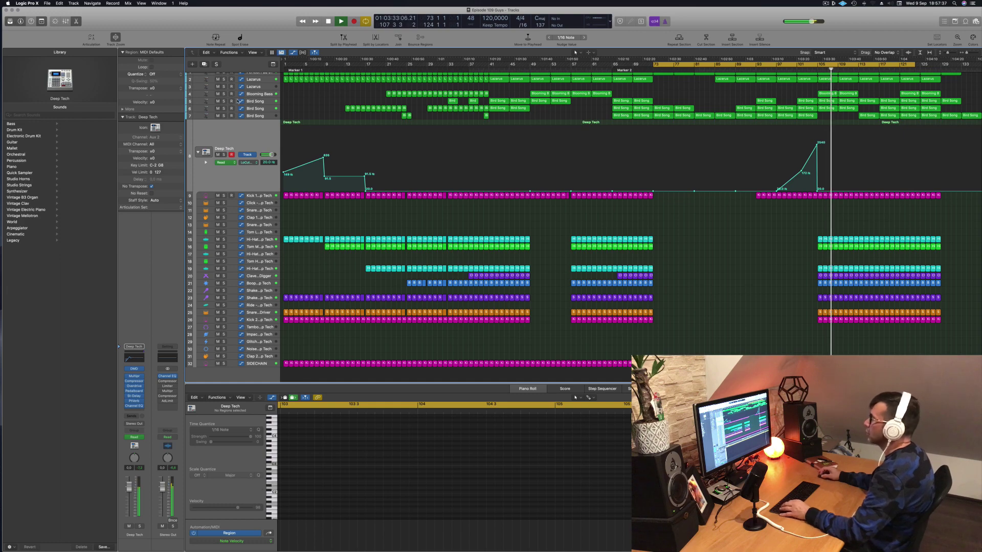
Solo the Blooming Bass track briefly to check its sound, unsolo it, and replay from just before bar 105
left_click(257, 94)
key("s")
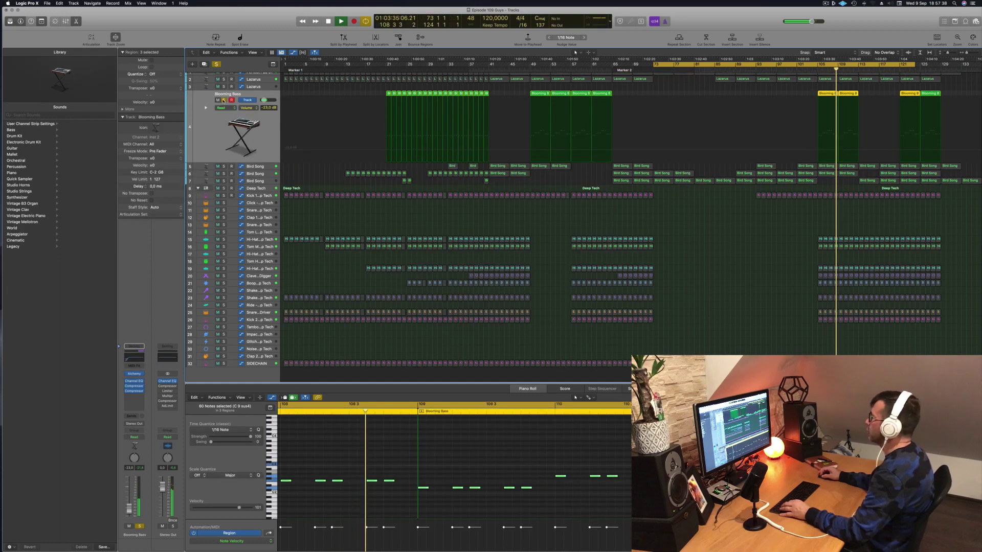
key("s")
left_click(815, 69)
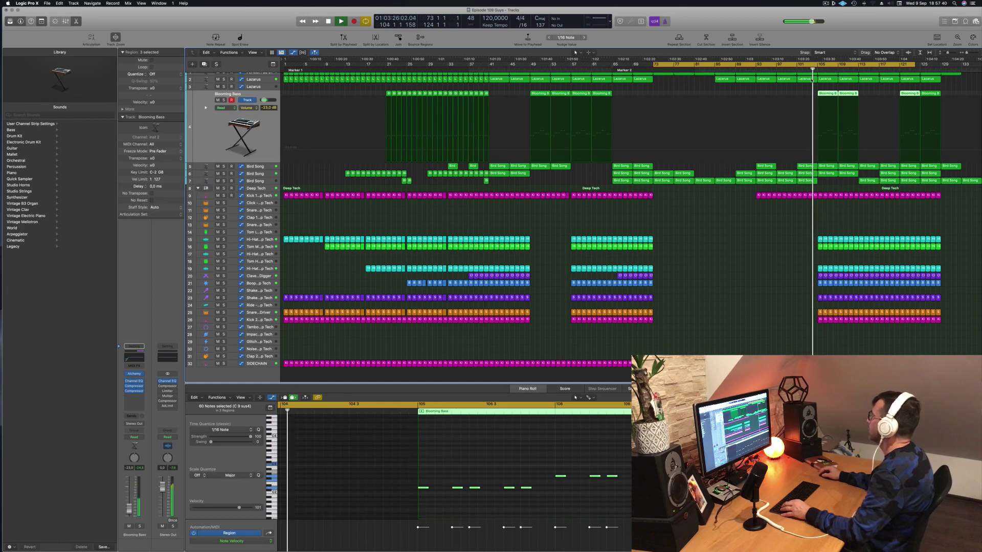
Lower the first Lazarus track's cutoff automation slightly at bar 105
scroll(288, 91, "up", 1)
left_click(268, 85)
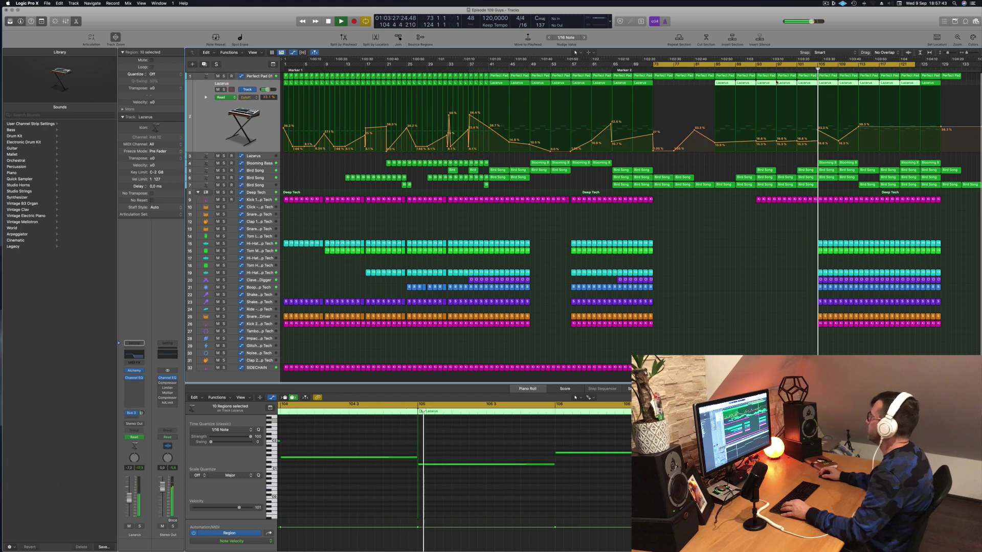
left_click_drag(818, 131, 818, 136)
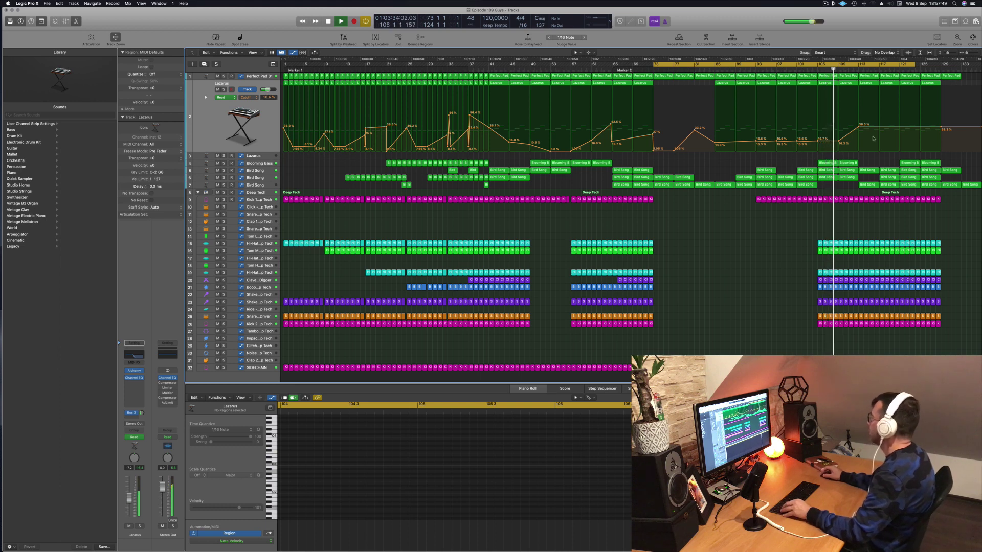
Delete the Perfect Pad 01 and Bird Song regions from bar 129 onward
left_click(947, 76)
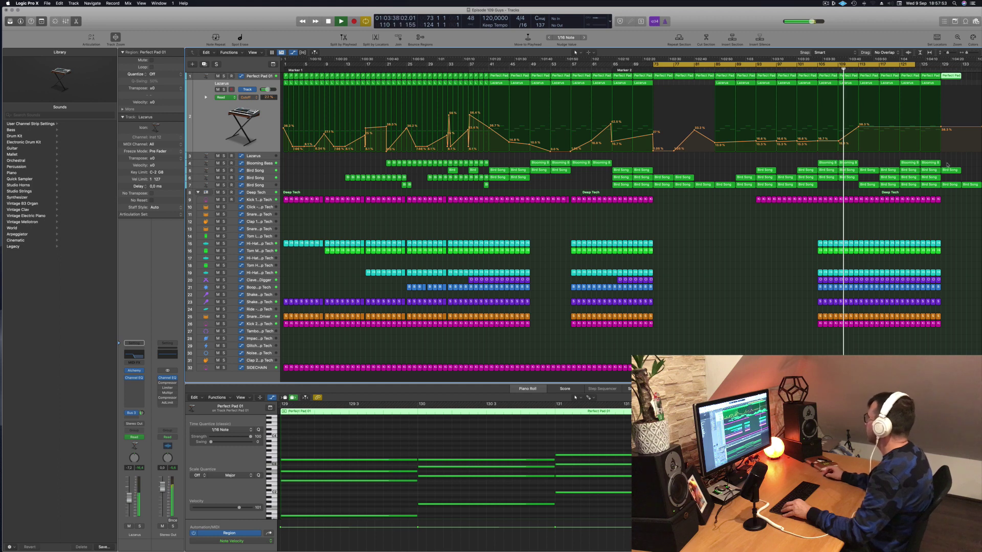
left_click_drag(947, 195, 977, 72)
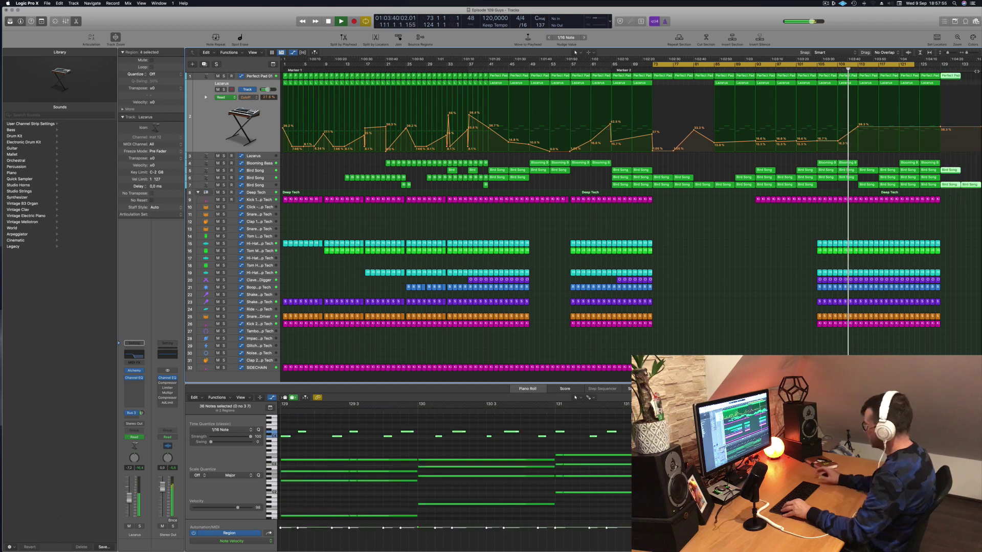
left_click(731, 230)
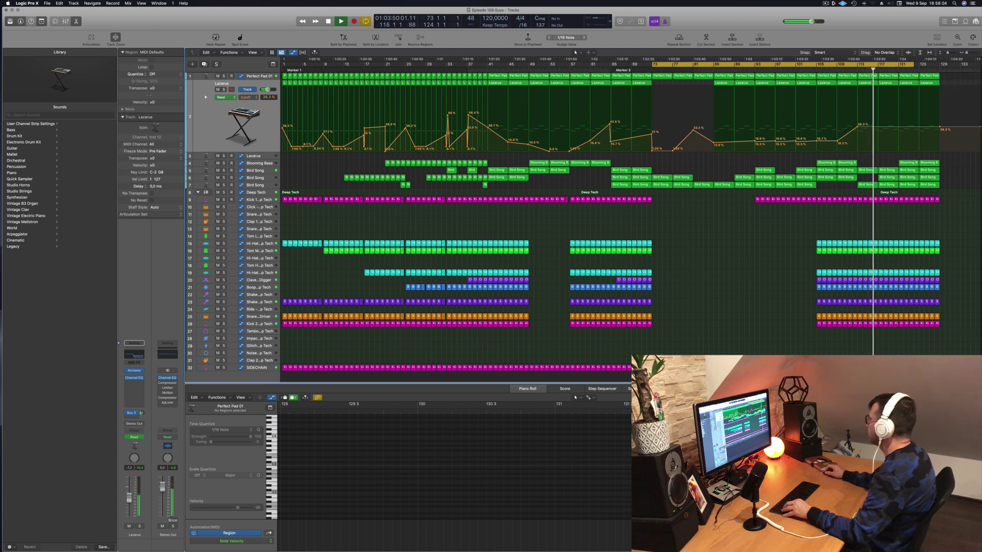
Stop playback and return the playhead to the cycle start at bar 73
left_click(980, 68)
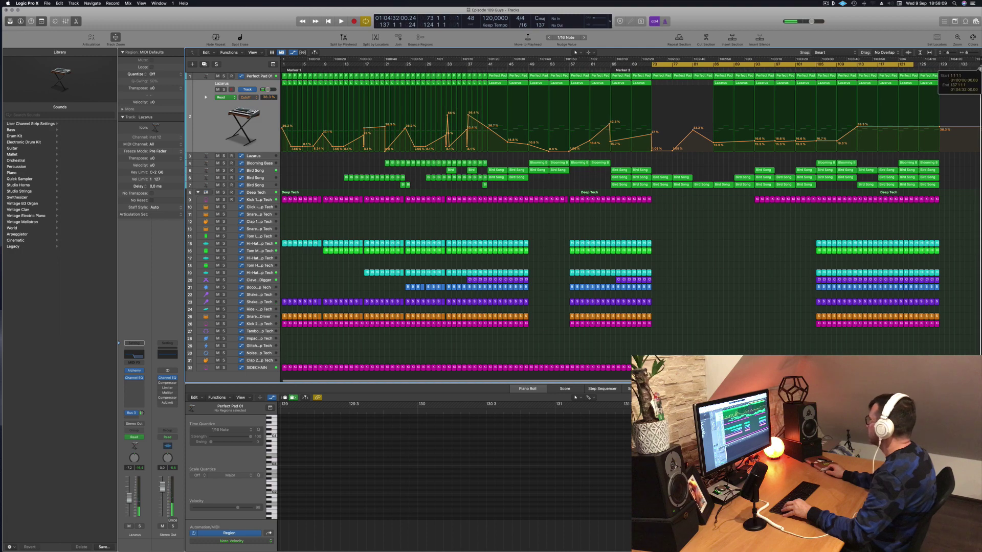
left_click_drag(889, 67, 981, 68)
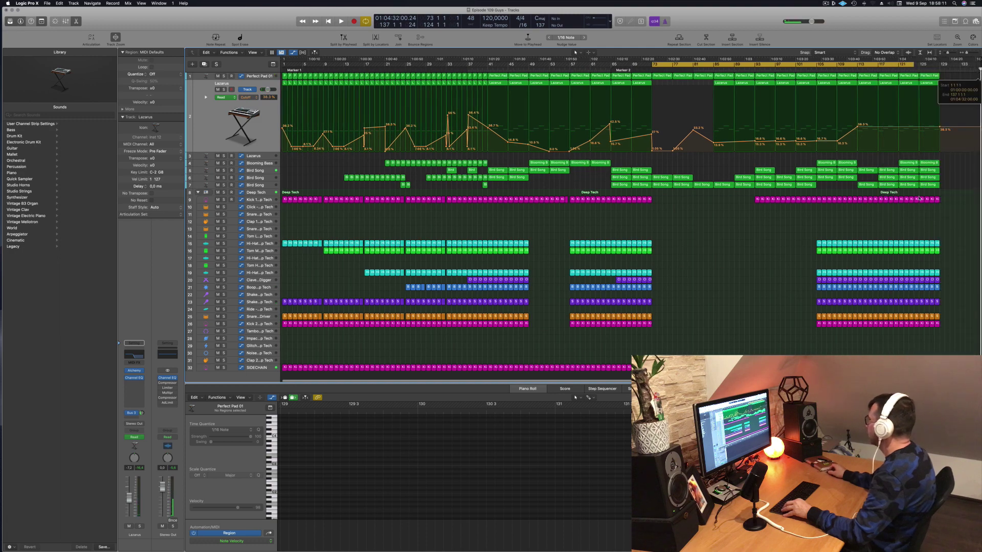
scroll(920, 194, "right", 1)
scroll(920, 194, "left", 1)
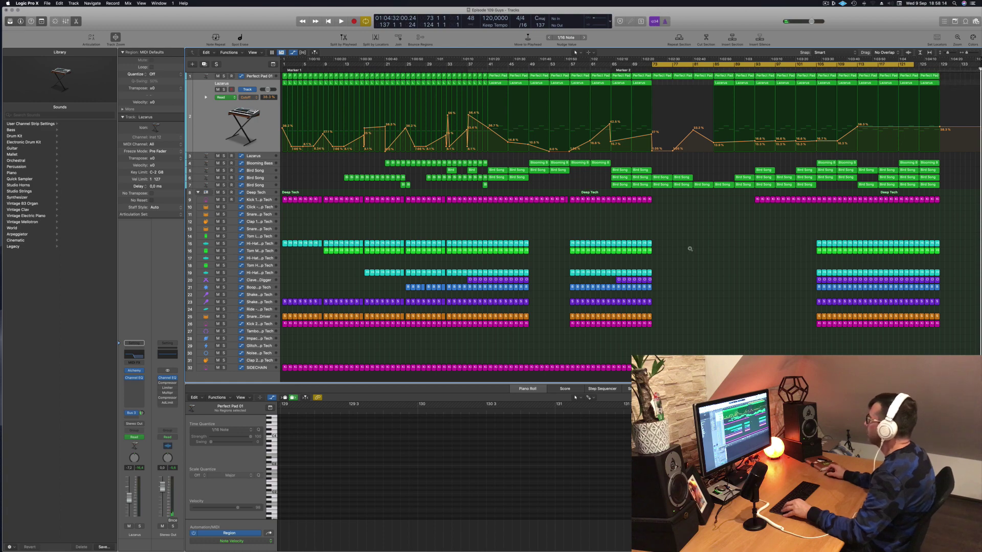
key("space")
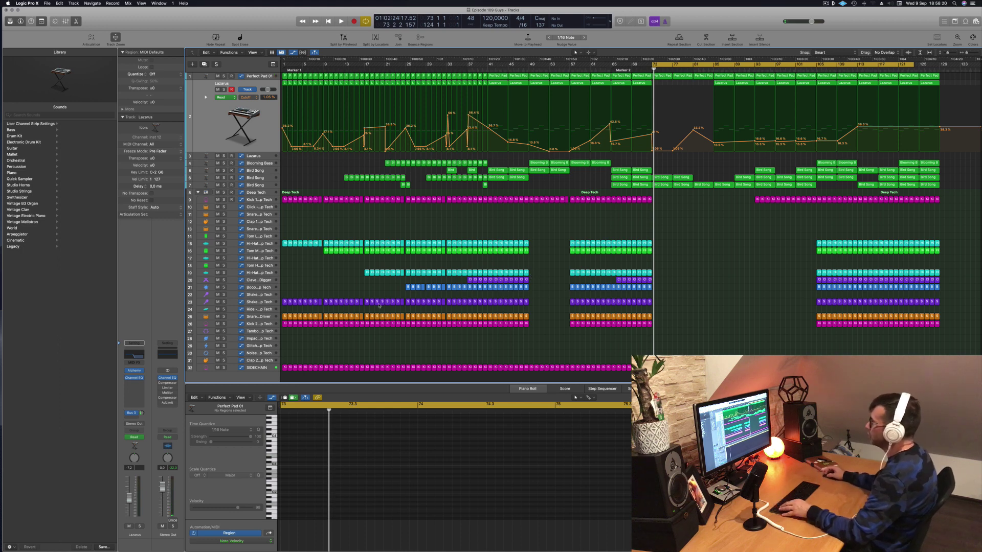
Copy all regions from bars 1 to 33 on every track except SIDECHAIN, including their automation, to bar 129
left_click_drag(282, 331, 447, 70)
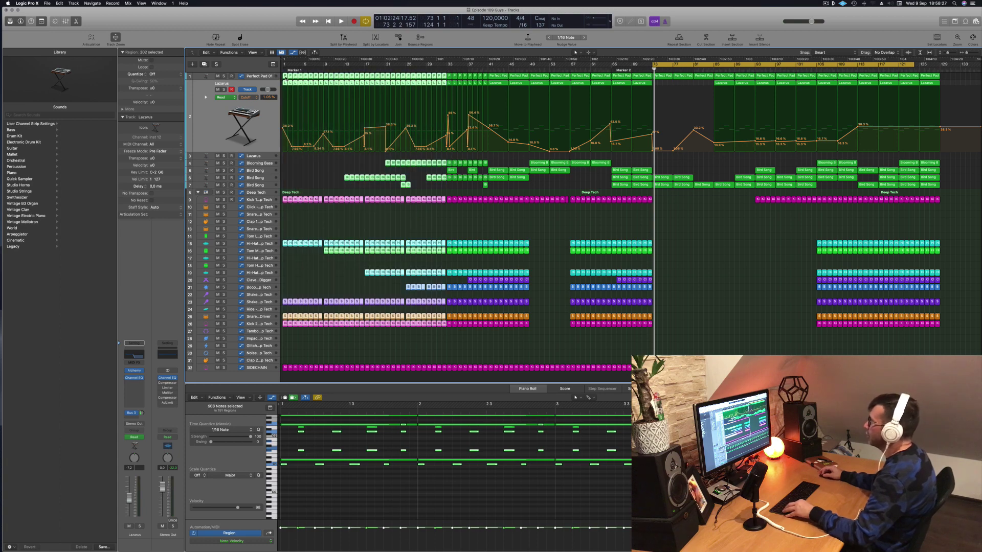
left_click_drag(544, 95, 942, 77)
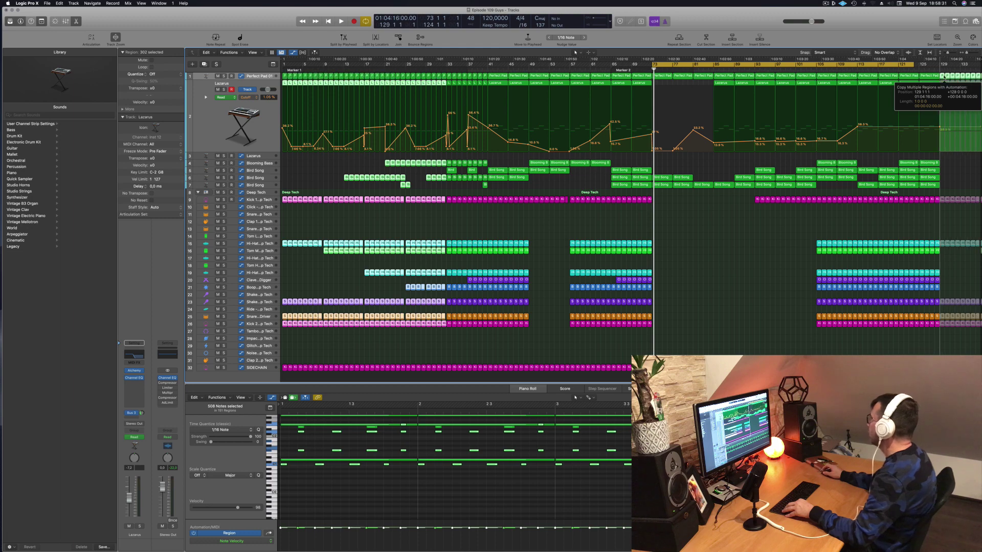
scroll(955, 155, "right", 3)
scroll(949, 153, "down", 2)
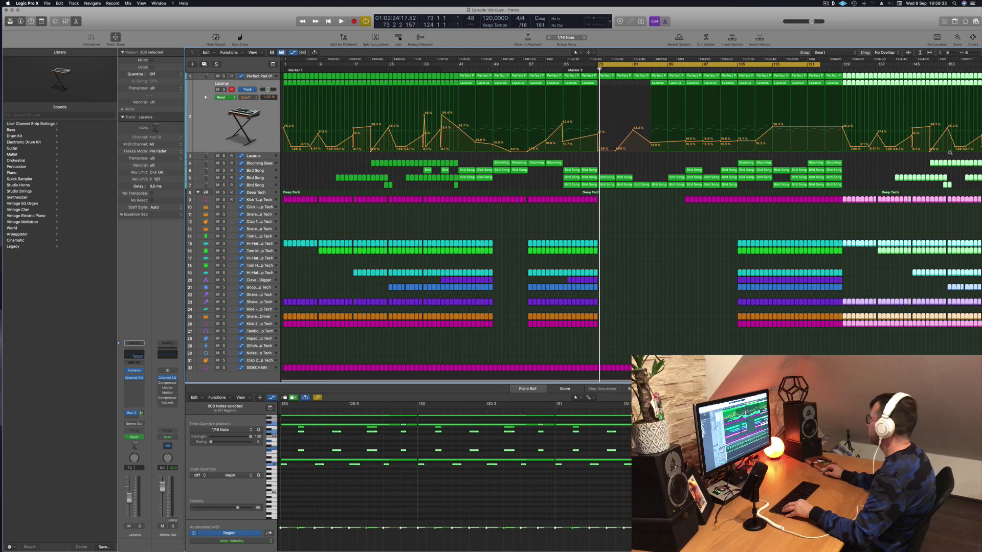
scroll(892, 154, "right", 1)
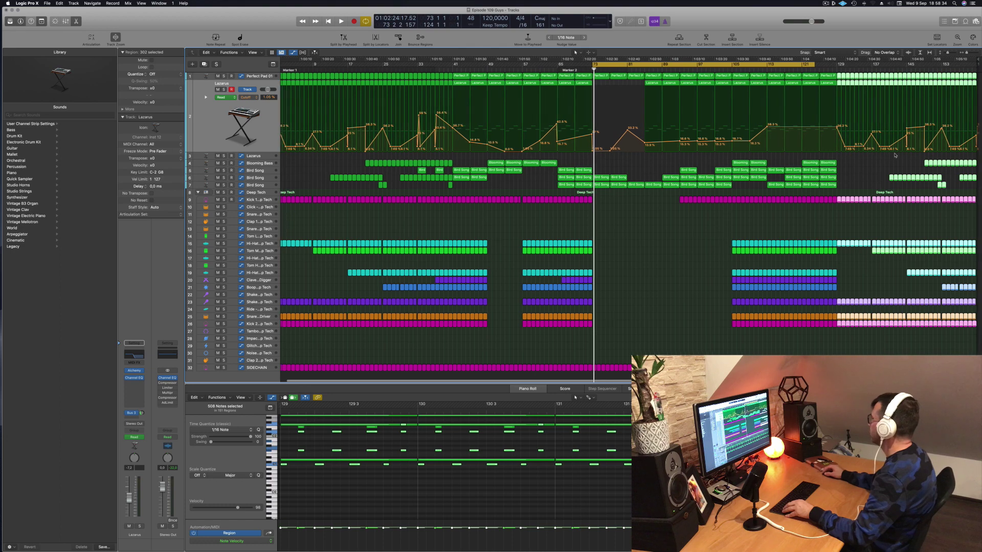
Extend the cycle range's end to bar 132 and play back the transition into bar 129
left_click_drag(979, 64, 979, 65)
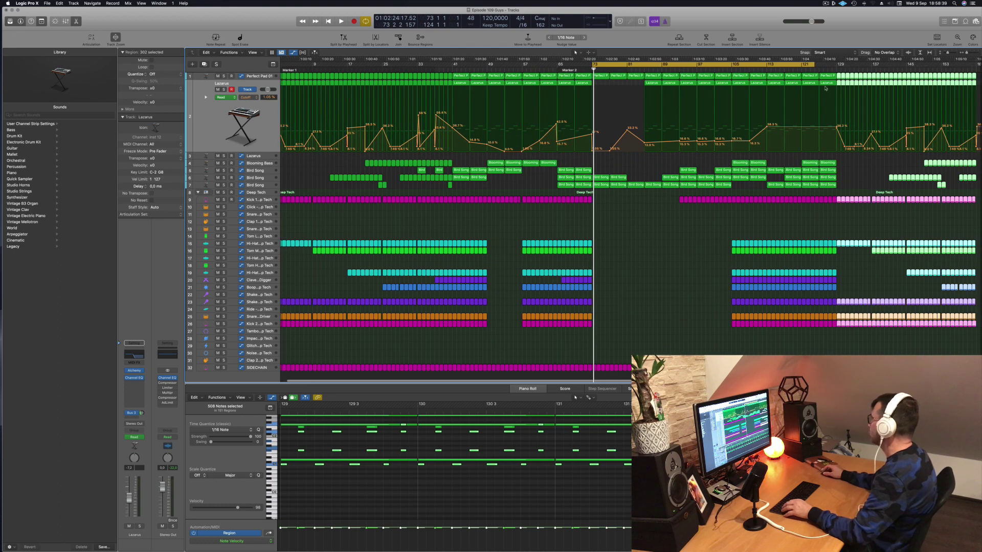
left_click_drag(814, 64, 849, 65)
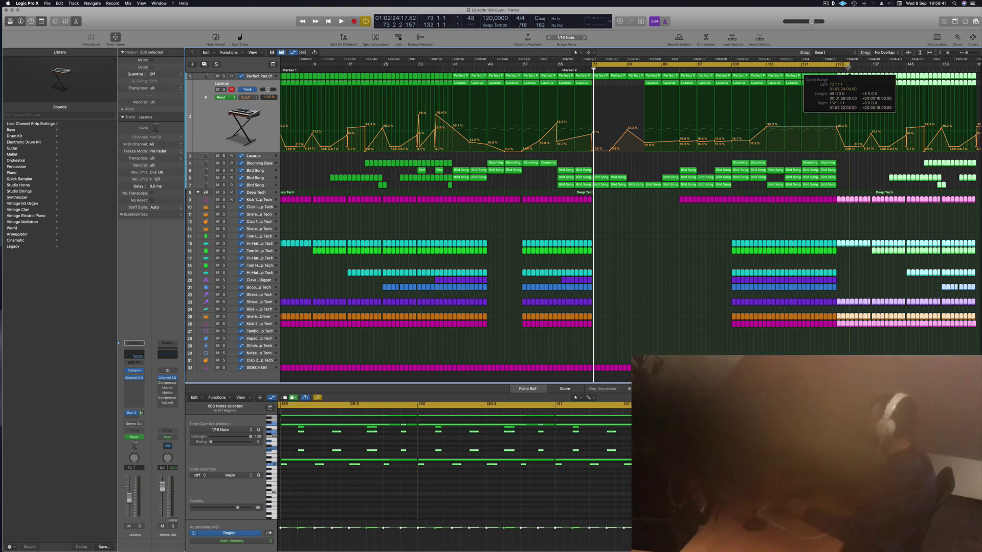
key("space")
left_click(732, 68)
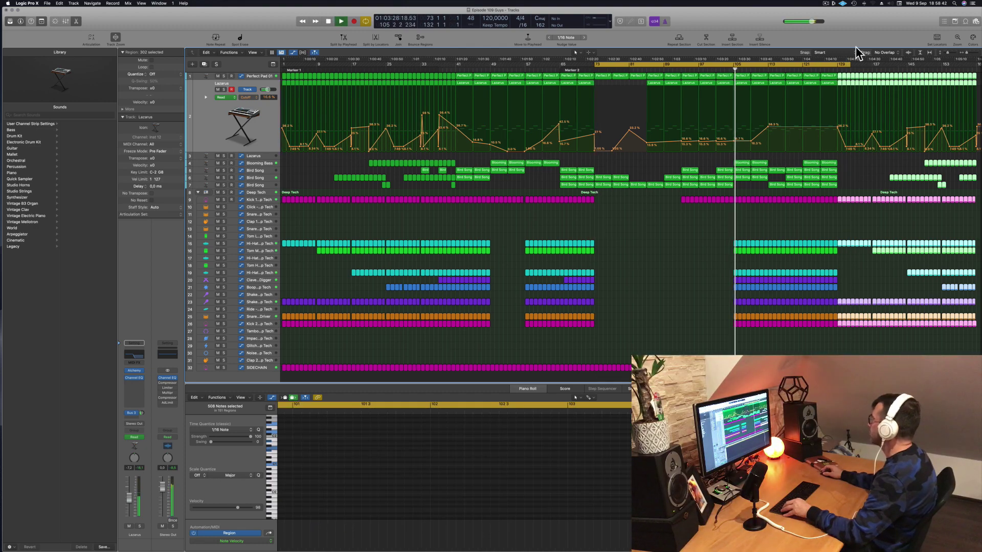
left_click(833, 69)
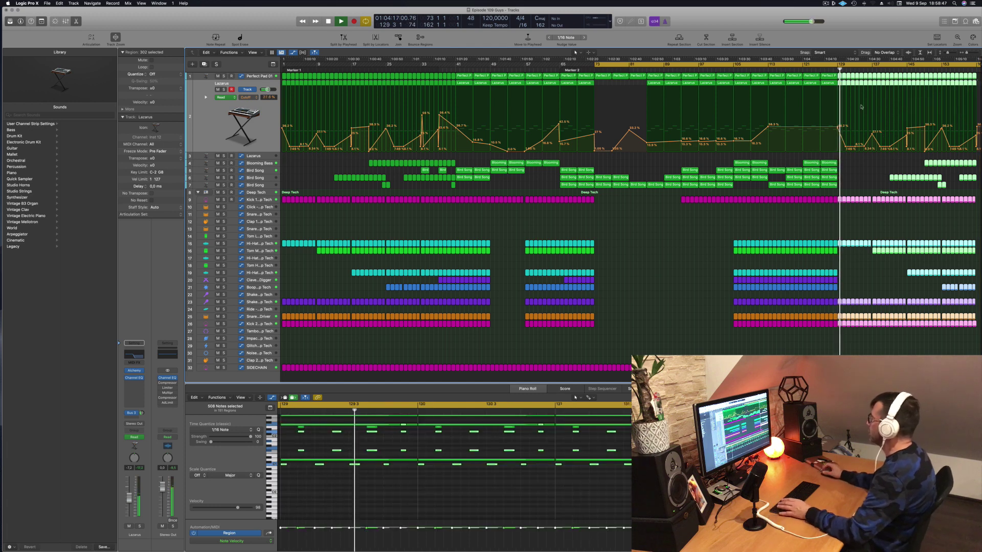
left_click(833, 68)
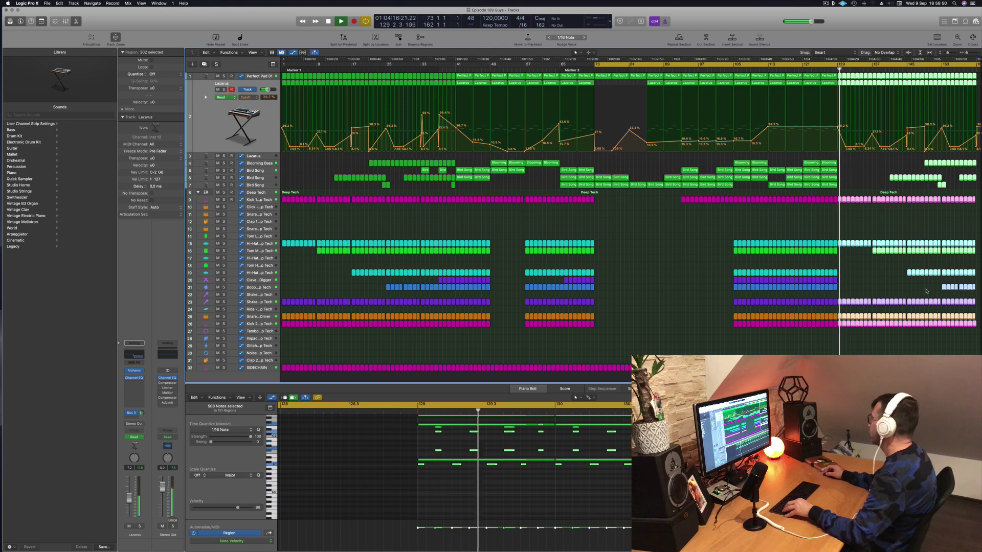
Fill the Blooming Bass gap with twelve-region copies at bars 129 and 141, checking the track in solo and replaying from before bar 129
left_click_drag(906, 160, 840, 164)
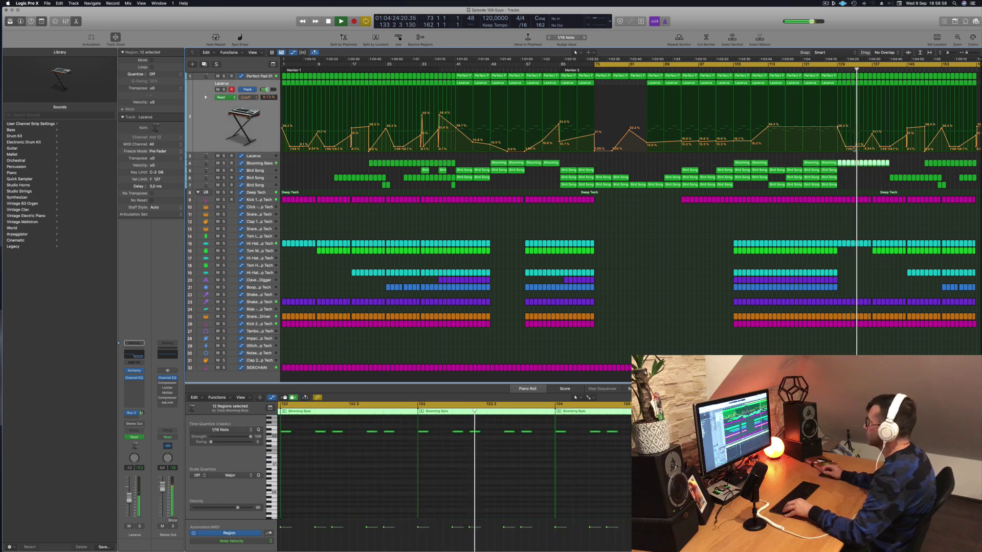
left_click(225, 164)
left_click(225, 164)
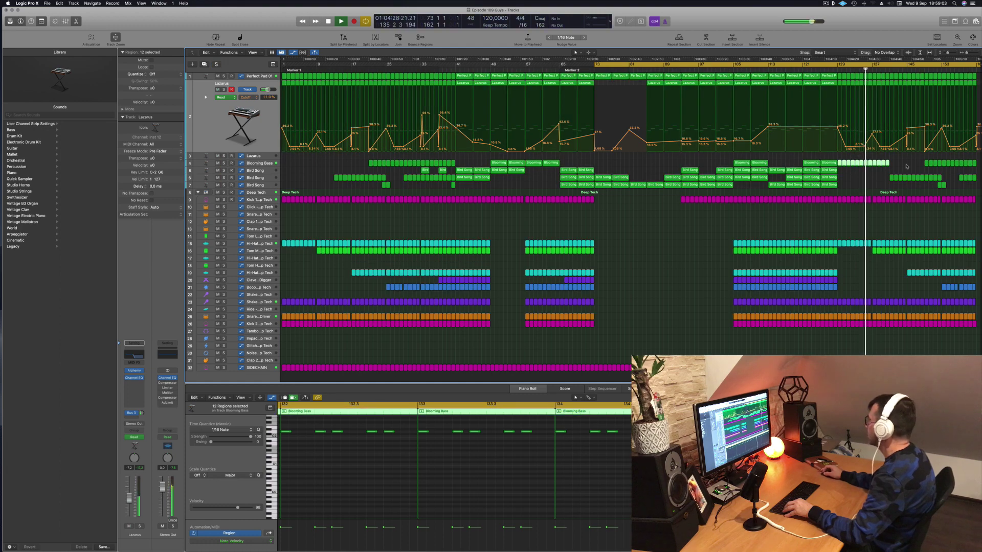
mouse_move(903, 161)
left_mouse_down()
mouse_move(840, 164)
mouse_move(893, 170)
left_mouse_up()
left_click(822, 67)
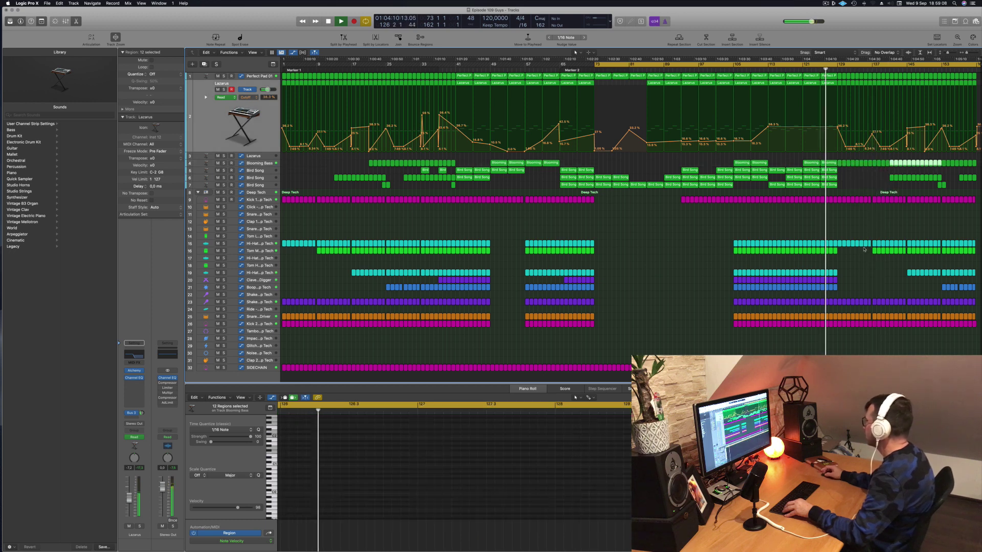
Fill the gaps from bar 129 onward on drum tracks 16, 19, 20 and 21 with copied regions, leaving nothing selected
left_click_drag(864, 248, 831, 261)
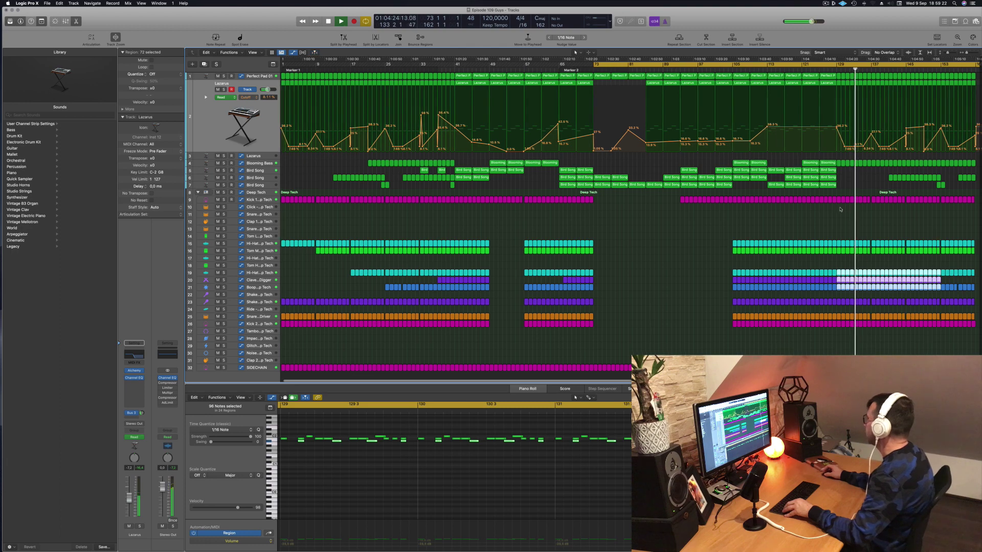
left_click(873, 215)
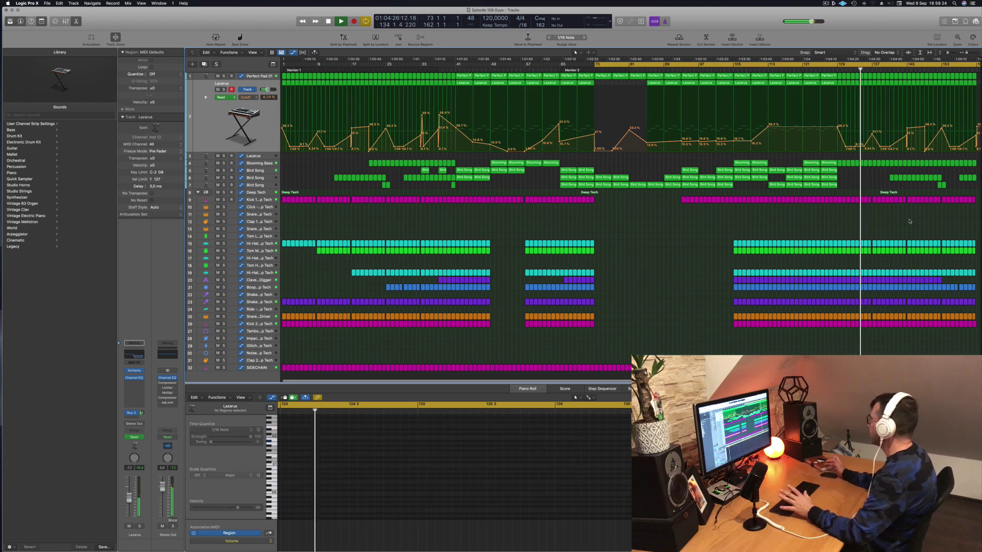